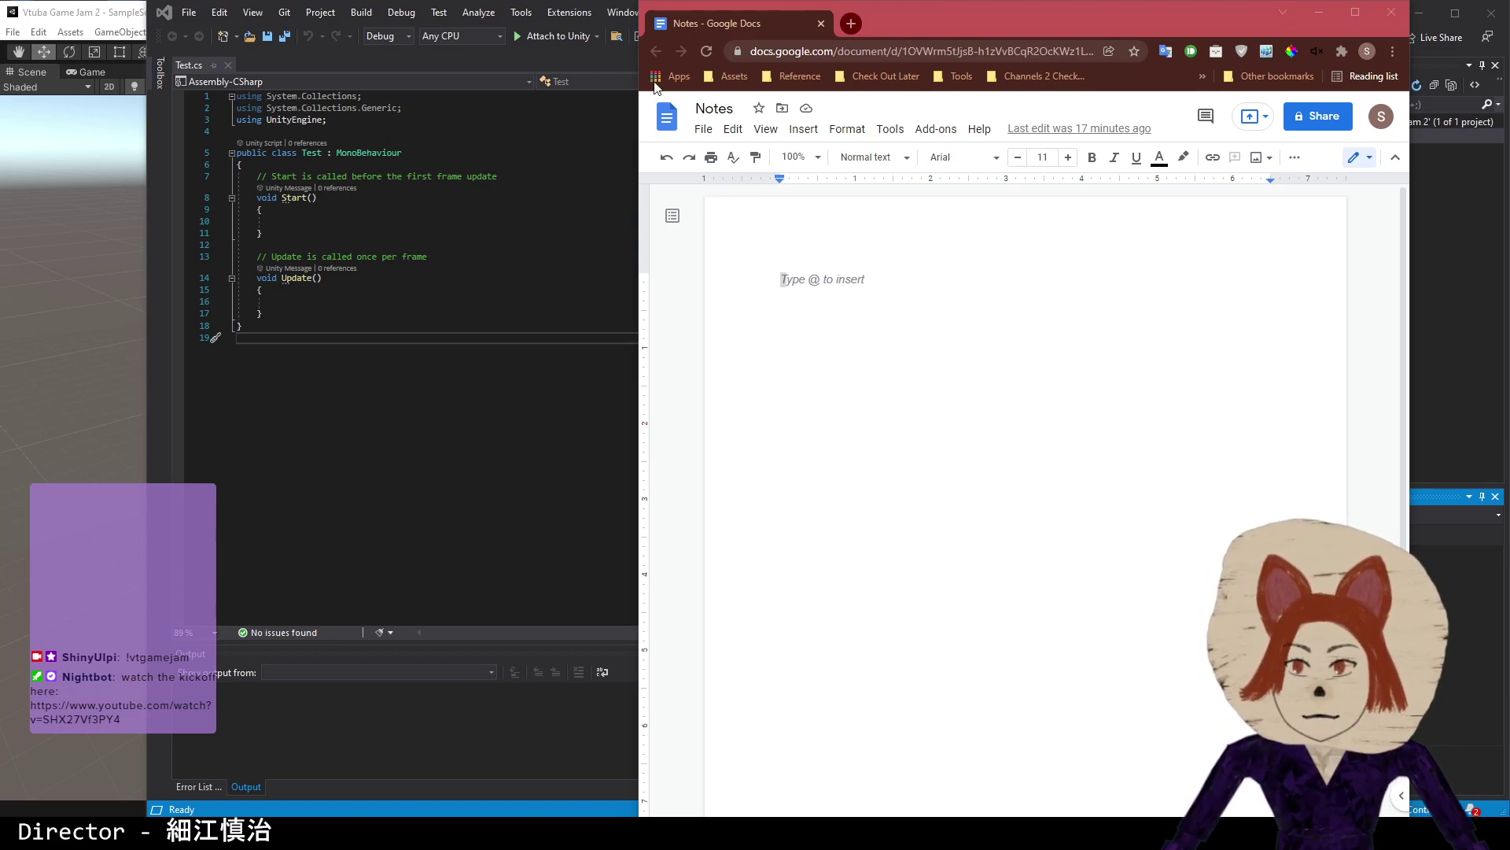
# - Switch to Unity and add a Plane 3D object to SampleScene as the ground
pyautogui.click(107, 32)
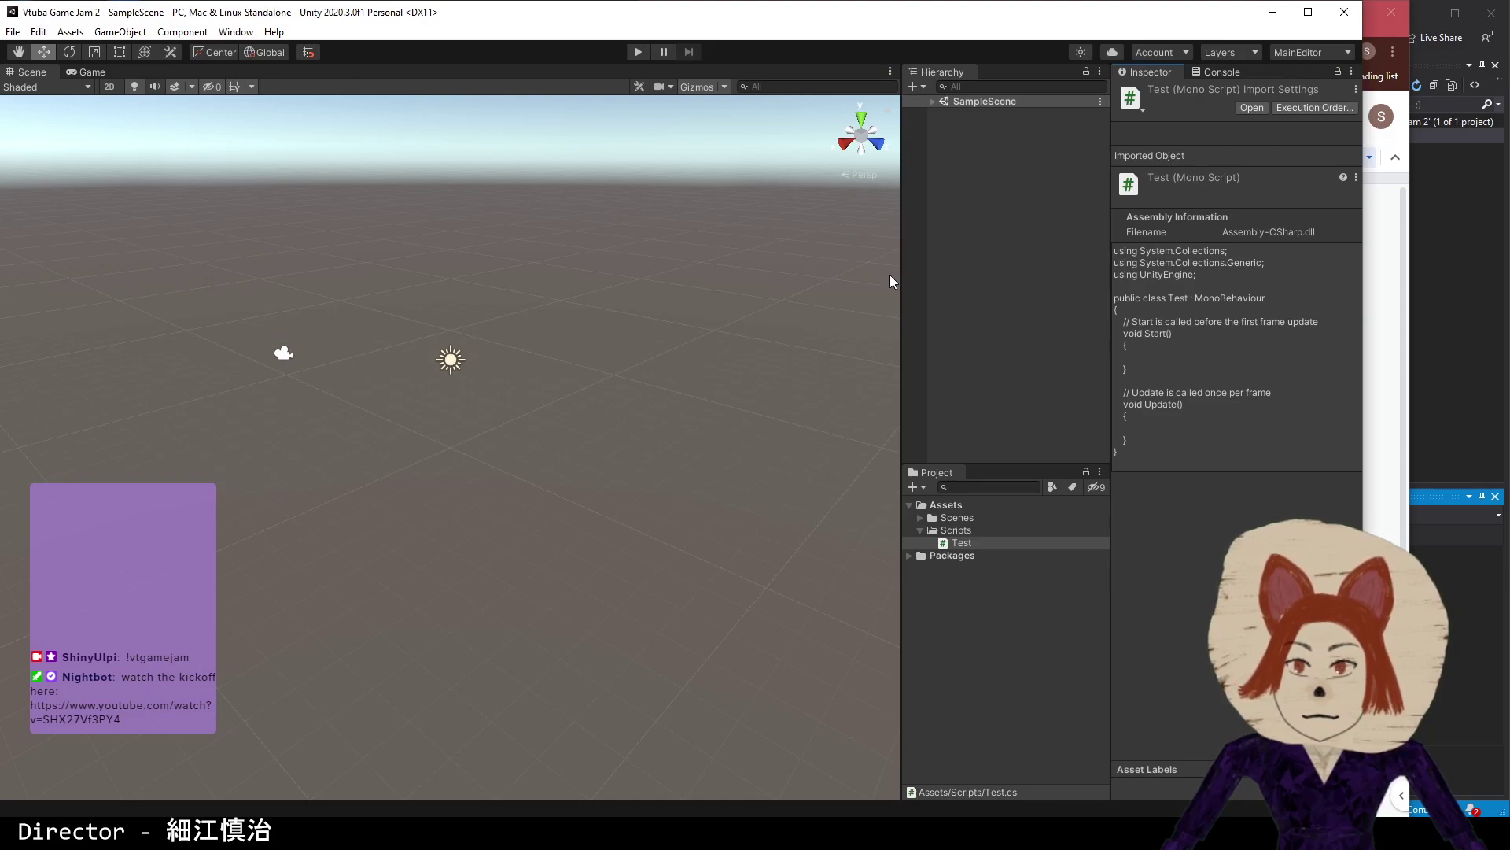
pyautogui.rightClick(961, 235)
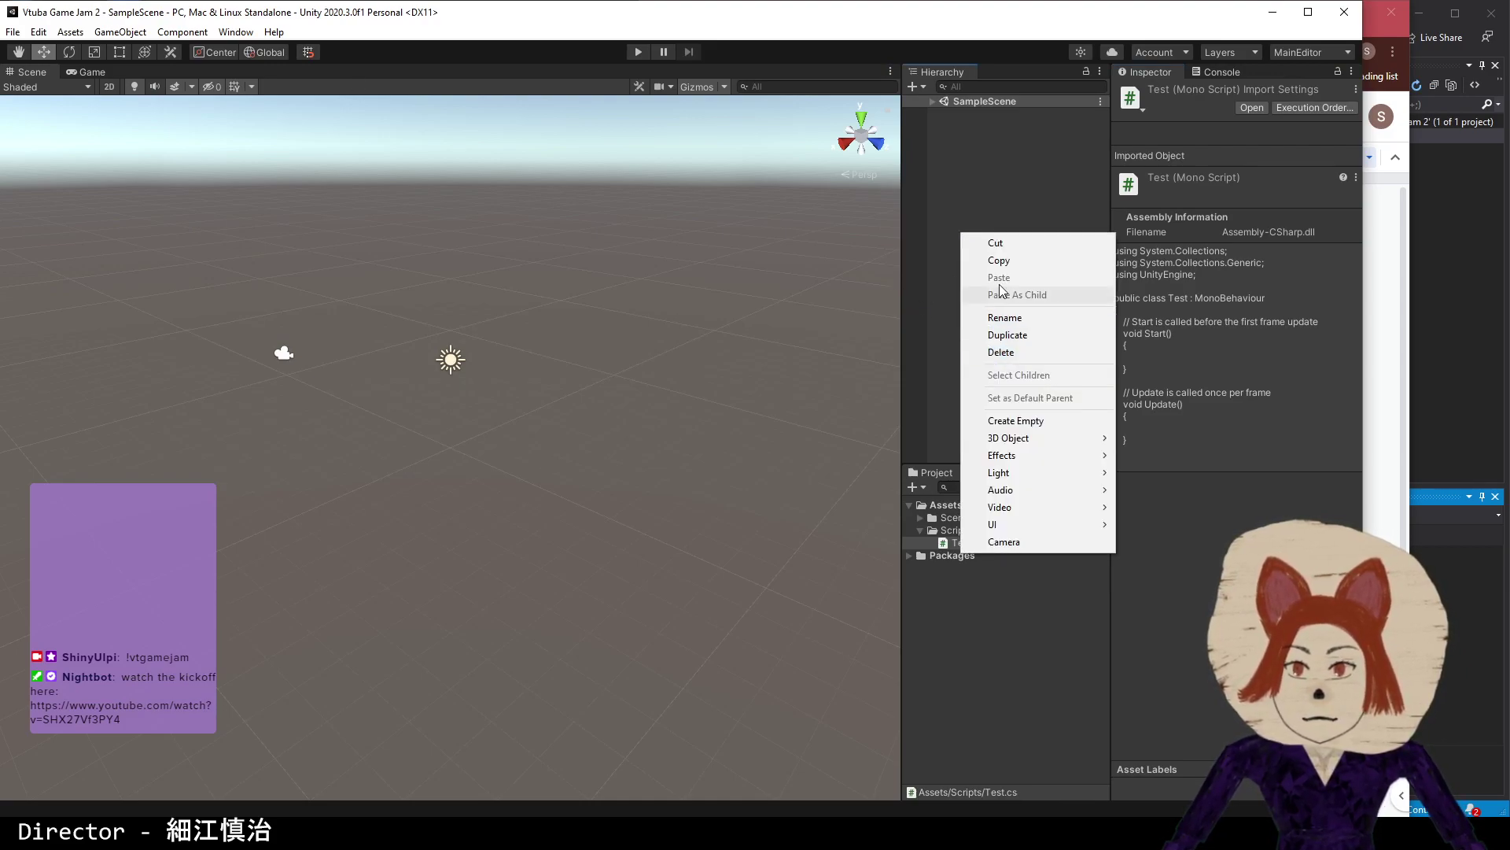
pyautogui.rightClick(969, 198)
pyautogui.rightClick(970, 198)
pyautogui.moveTo(1041, 400)
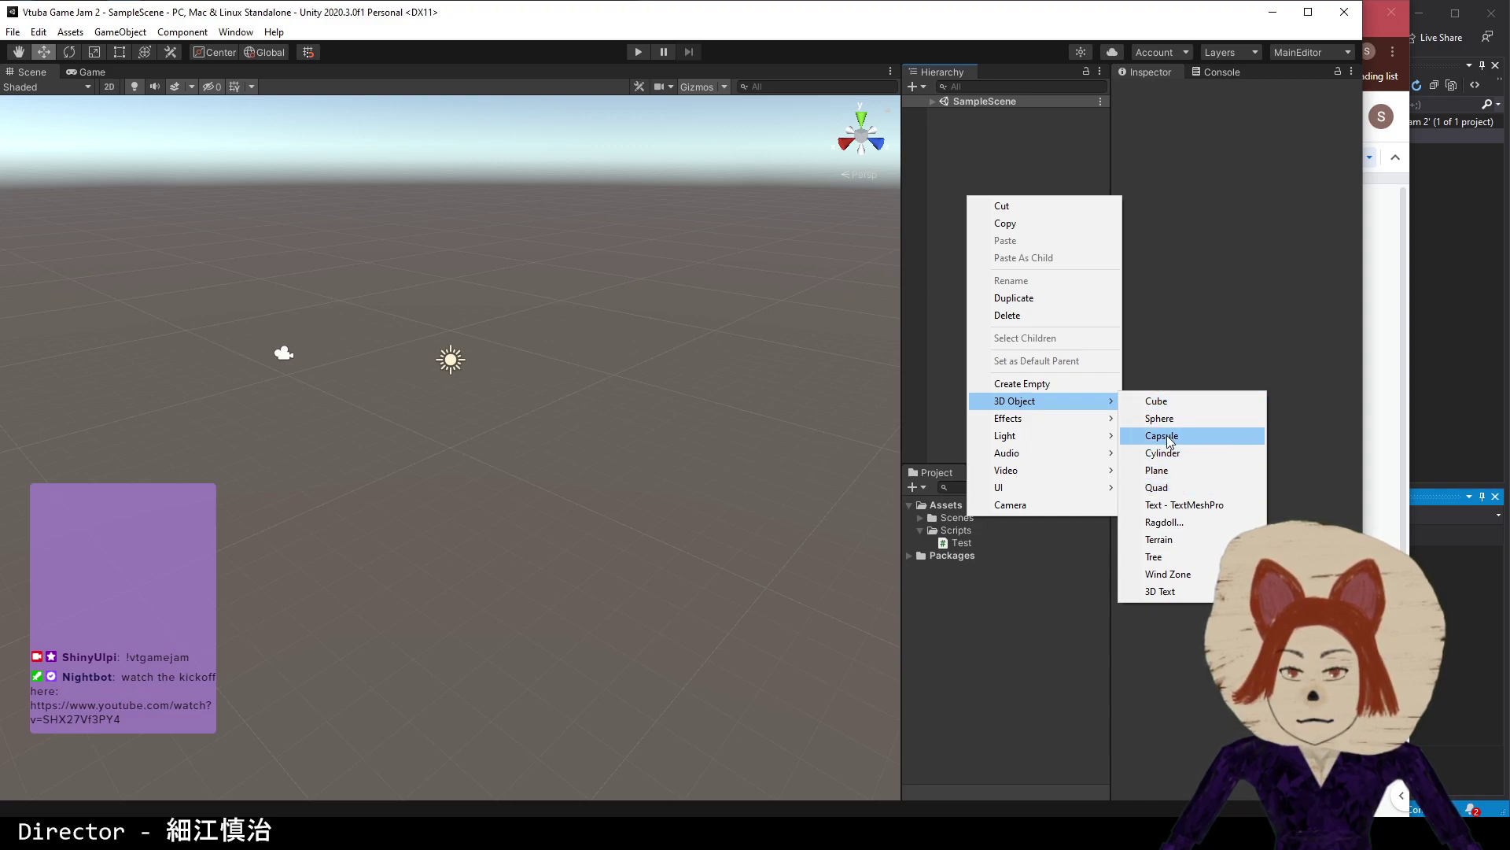
pyautogui.click(1169, 468)
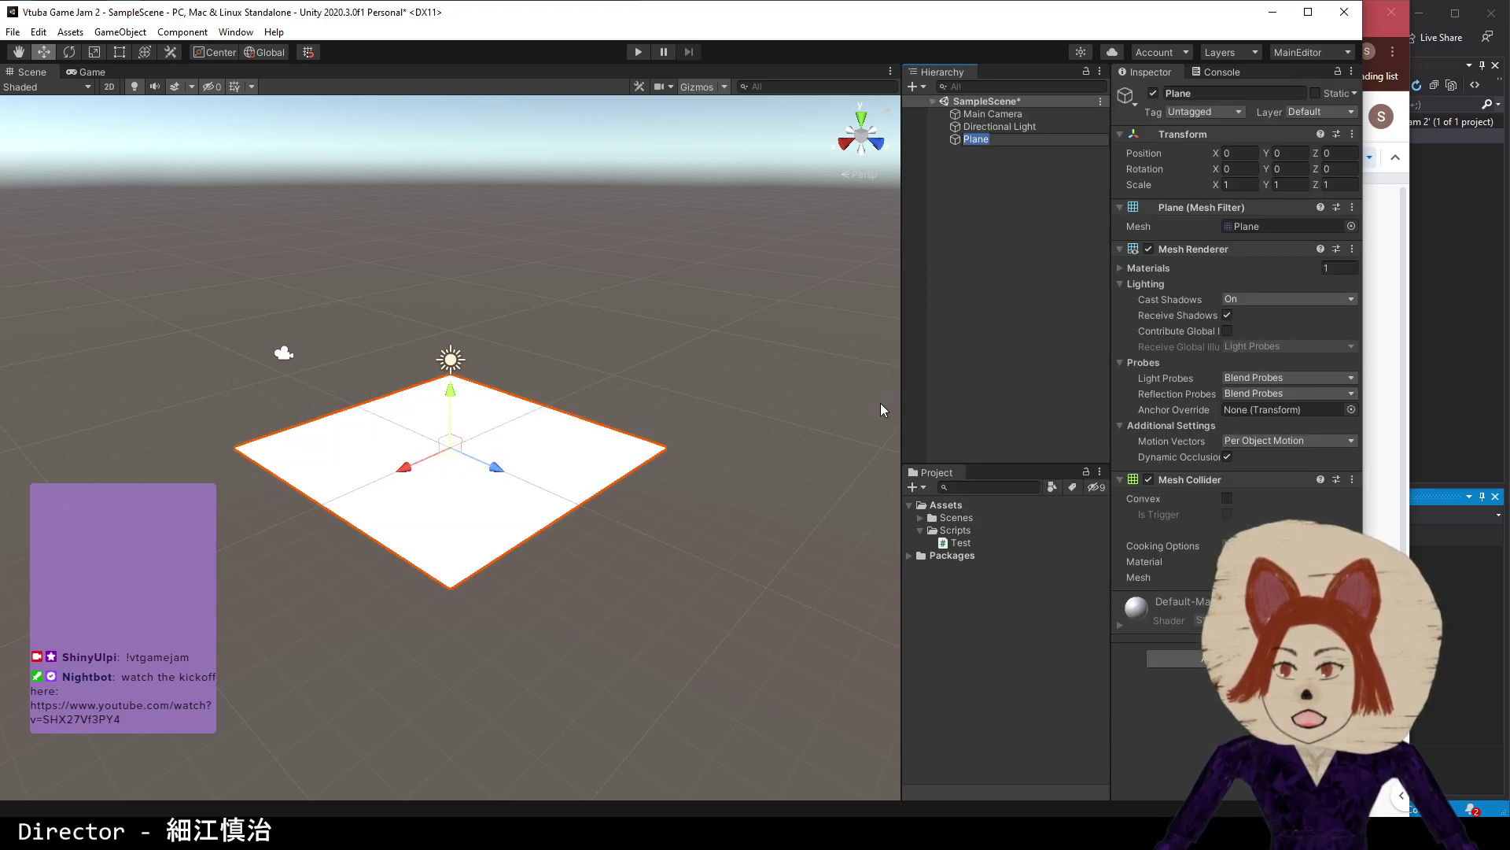
pyautogui.scroll(6, 603, 544)
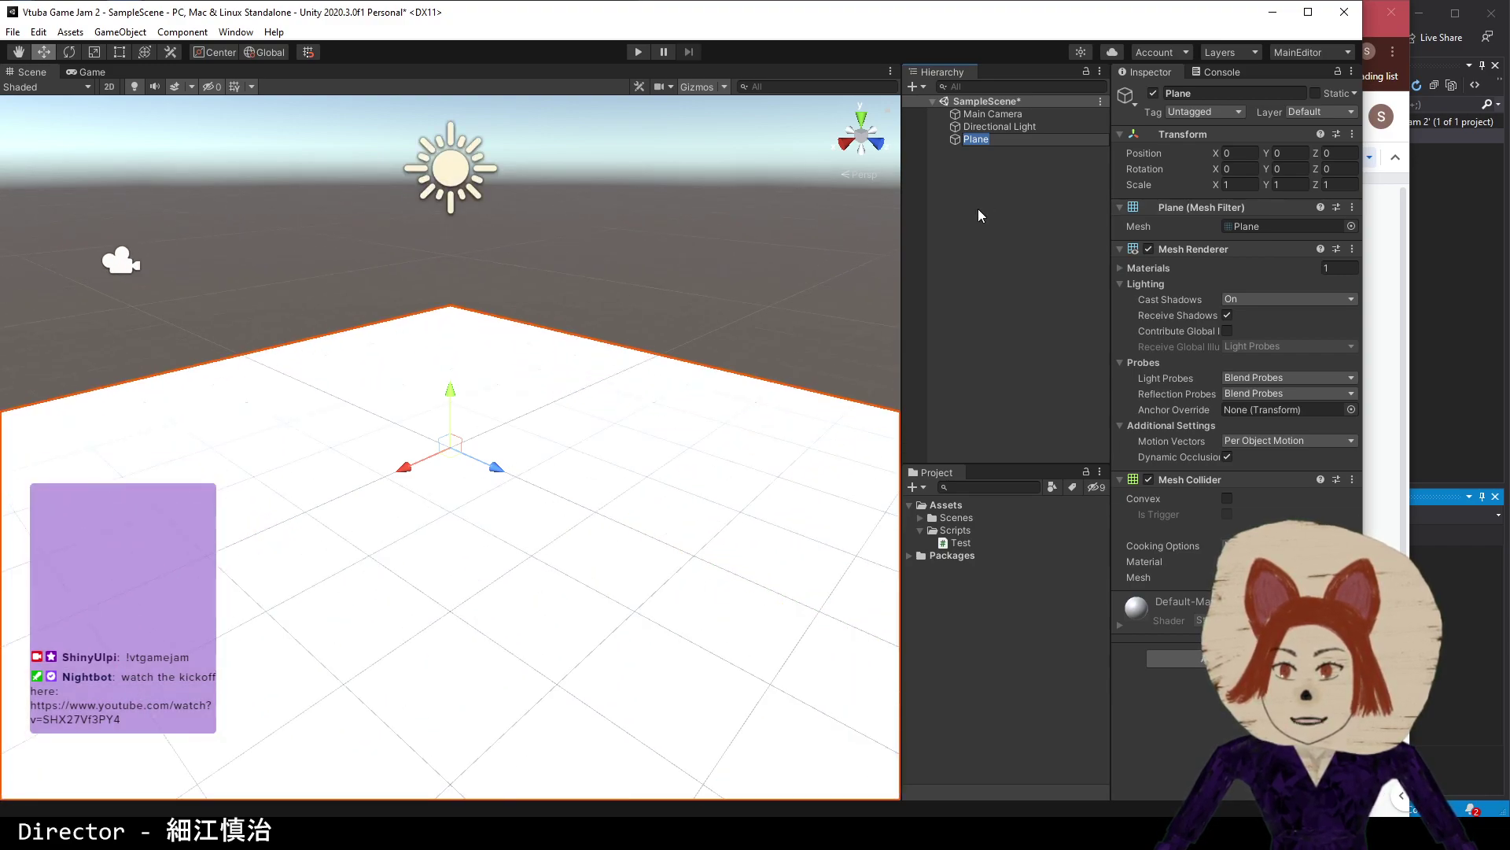
# - Add a Cylinder 3D object on the plane and try out a smaller Z scale on it
pyautogui.rightClick(984, 181)
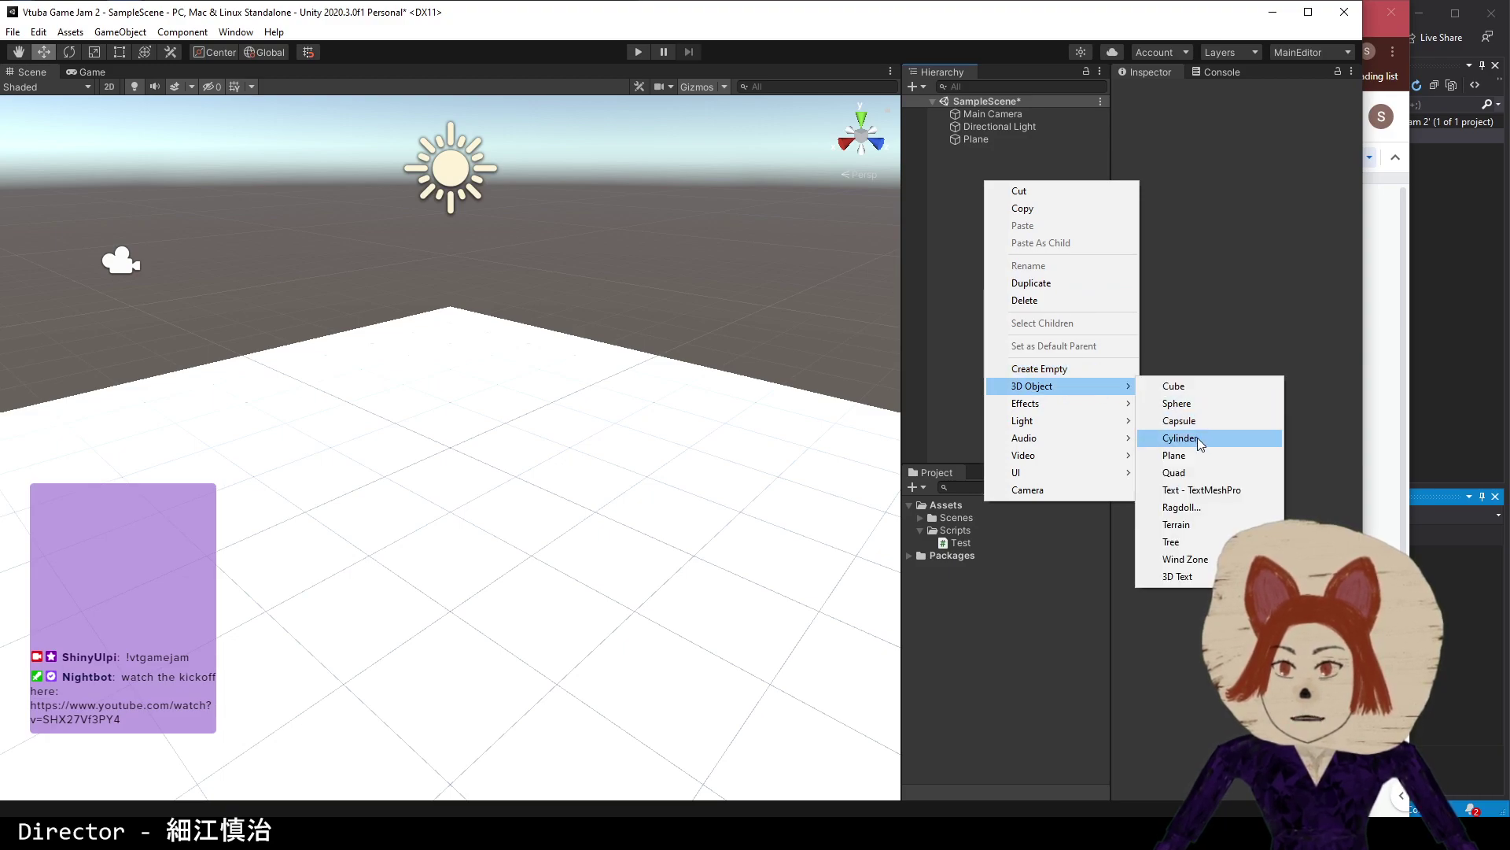
pyautogui.click(1198, 437)
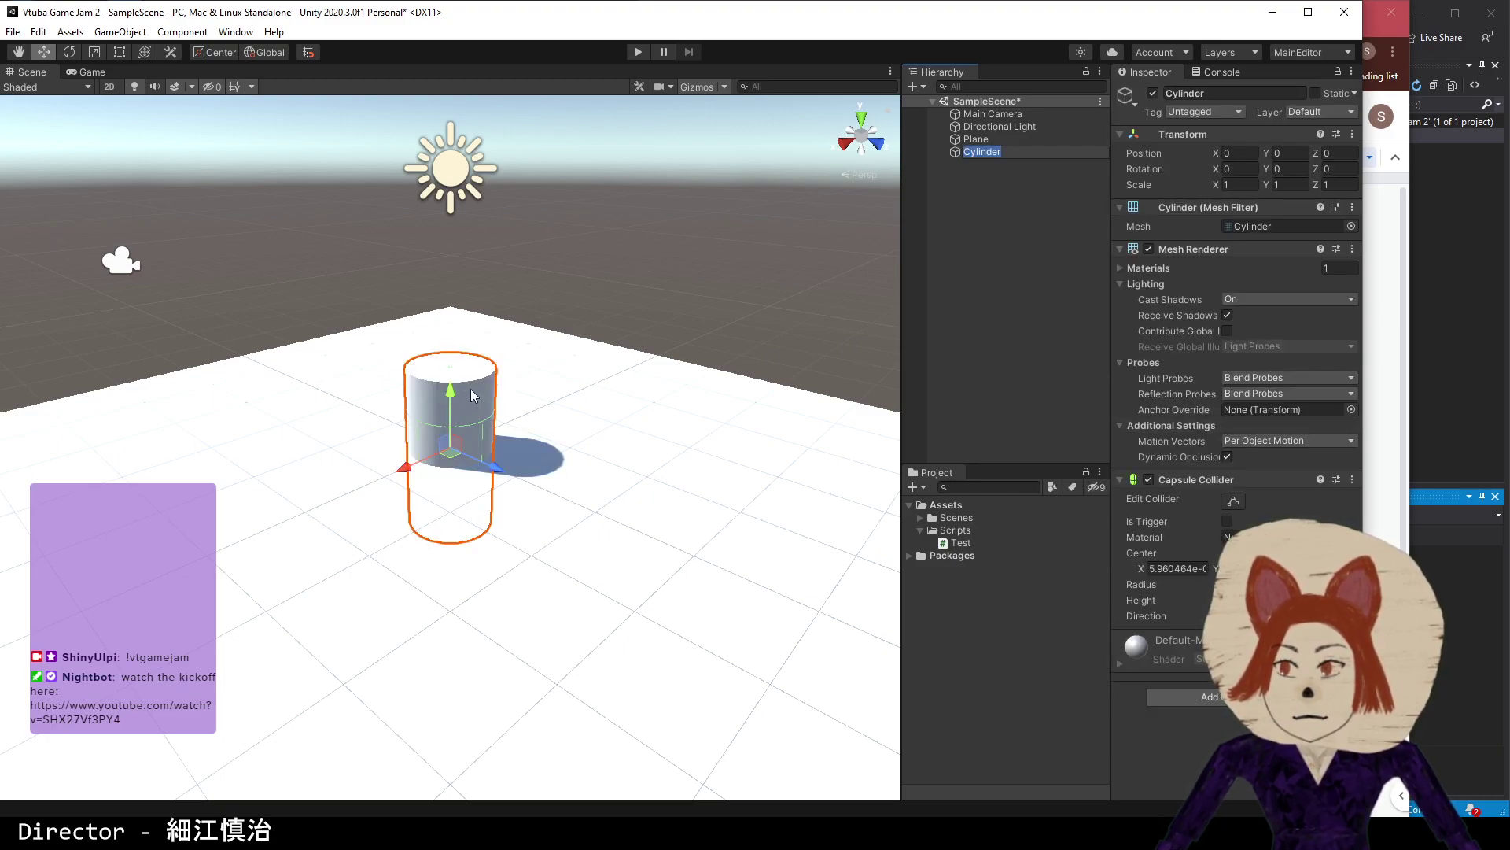
pyautogui.moveTo(1266, 185)
pyautogui.mouseDown()
pyautogui.moveTo(1243, 191)
pyautogui.moveTo(1284, 189)
pyautogui.mouseUp()
pyautogui.hotkey('ctrl', 'z')
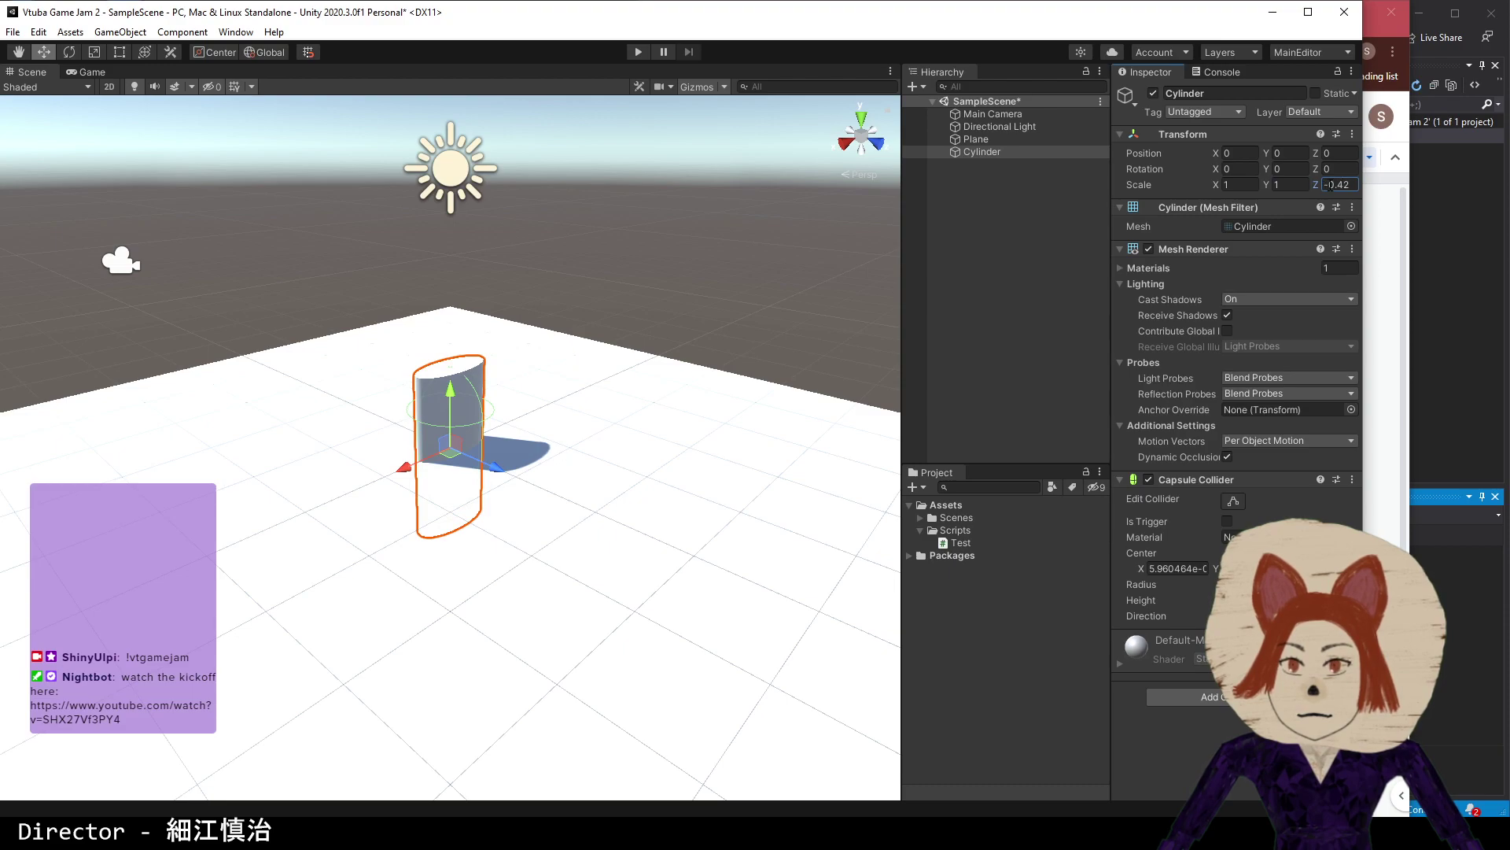
# - Set the cylinder's scale to 0.1 on X and -0.1 on Z, and raise it to about Y 0.989
pyautogui.click(1347, 182)
pyautogui.write('-0.1')
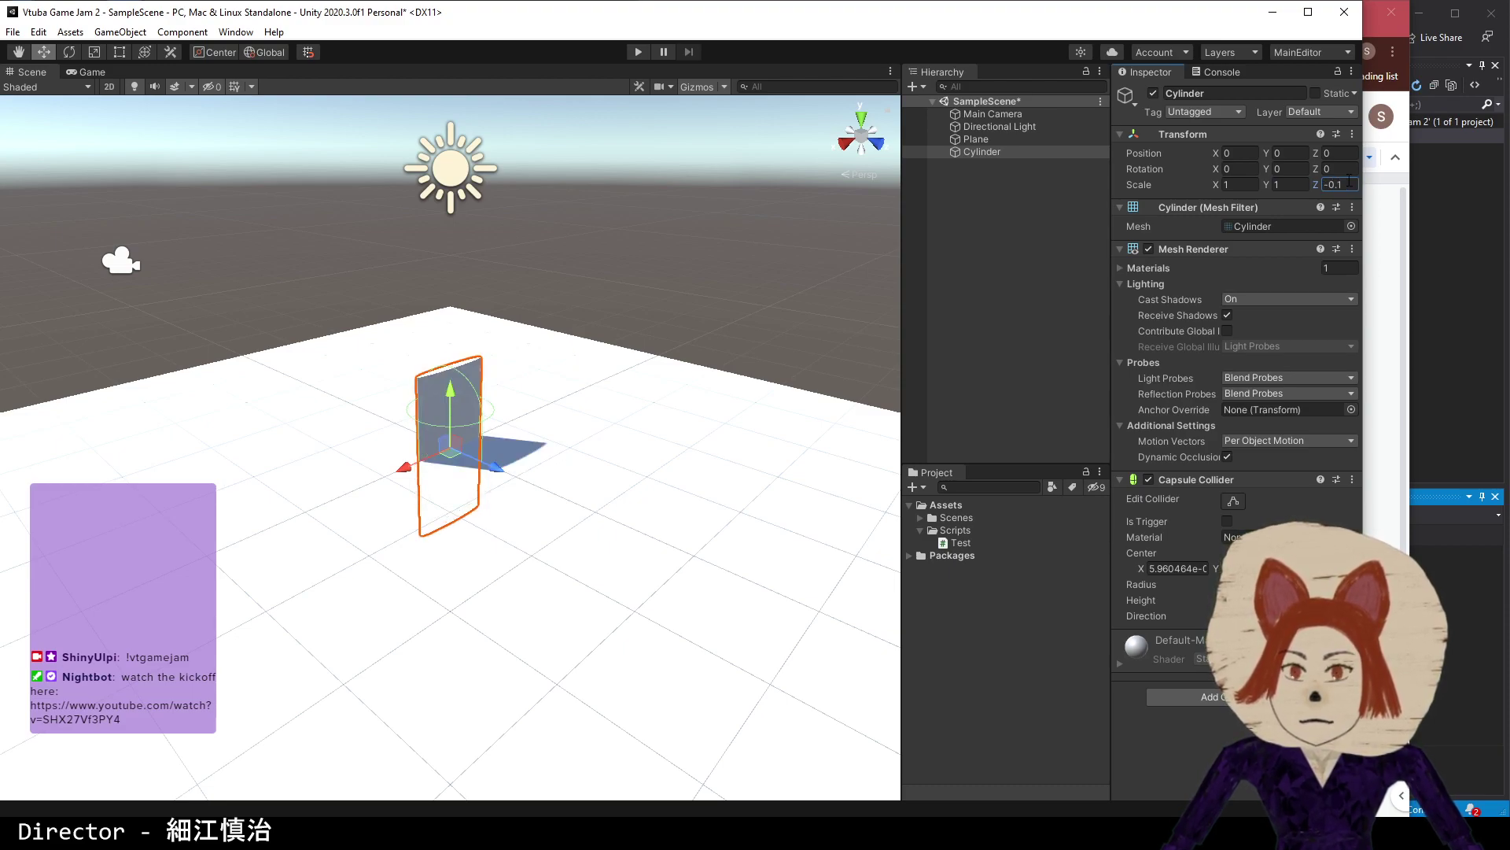
pyautogui.click(1239, 185)
pyautogui.write('0.1')
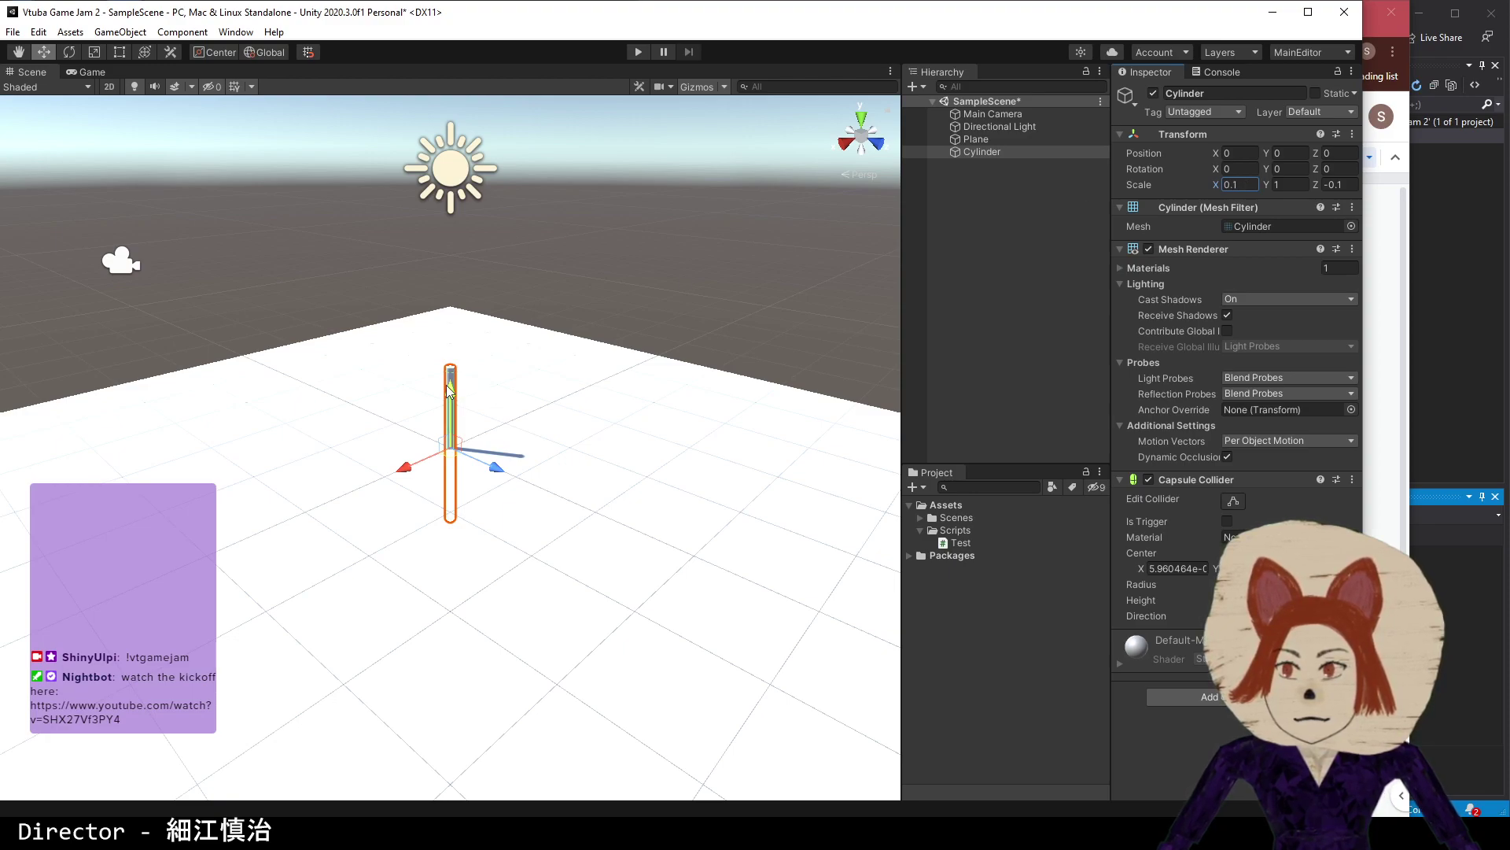
pyautogui.moveTo(451, 391); pyautogui.dragTo(465, 313)
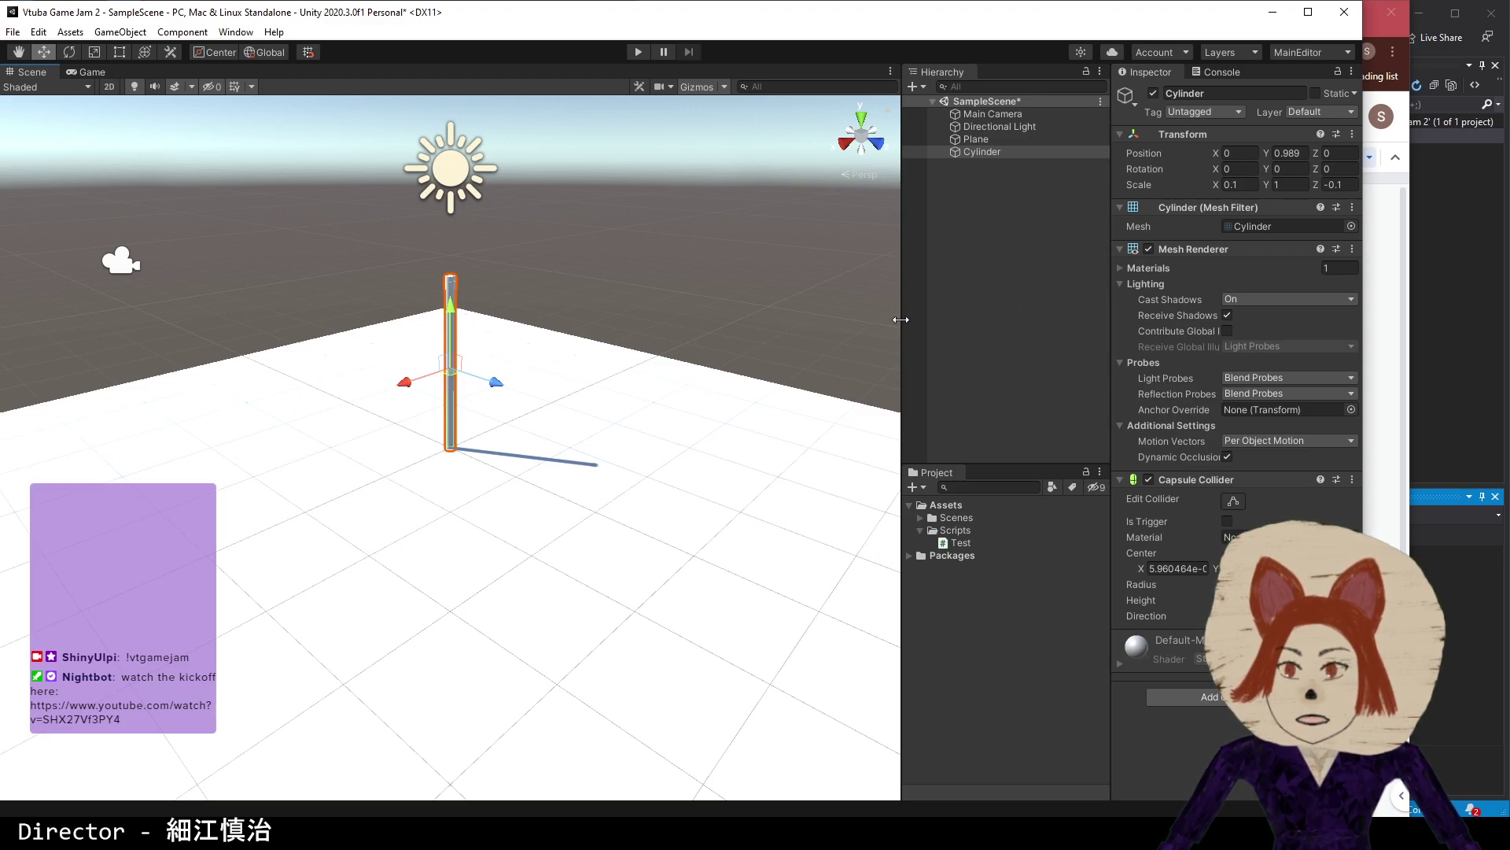
# - Add a Sphere 3D object to the scene at the base of the pole
pyautogui.rightClick(973, 209)
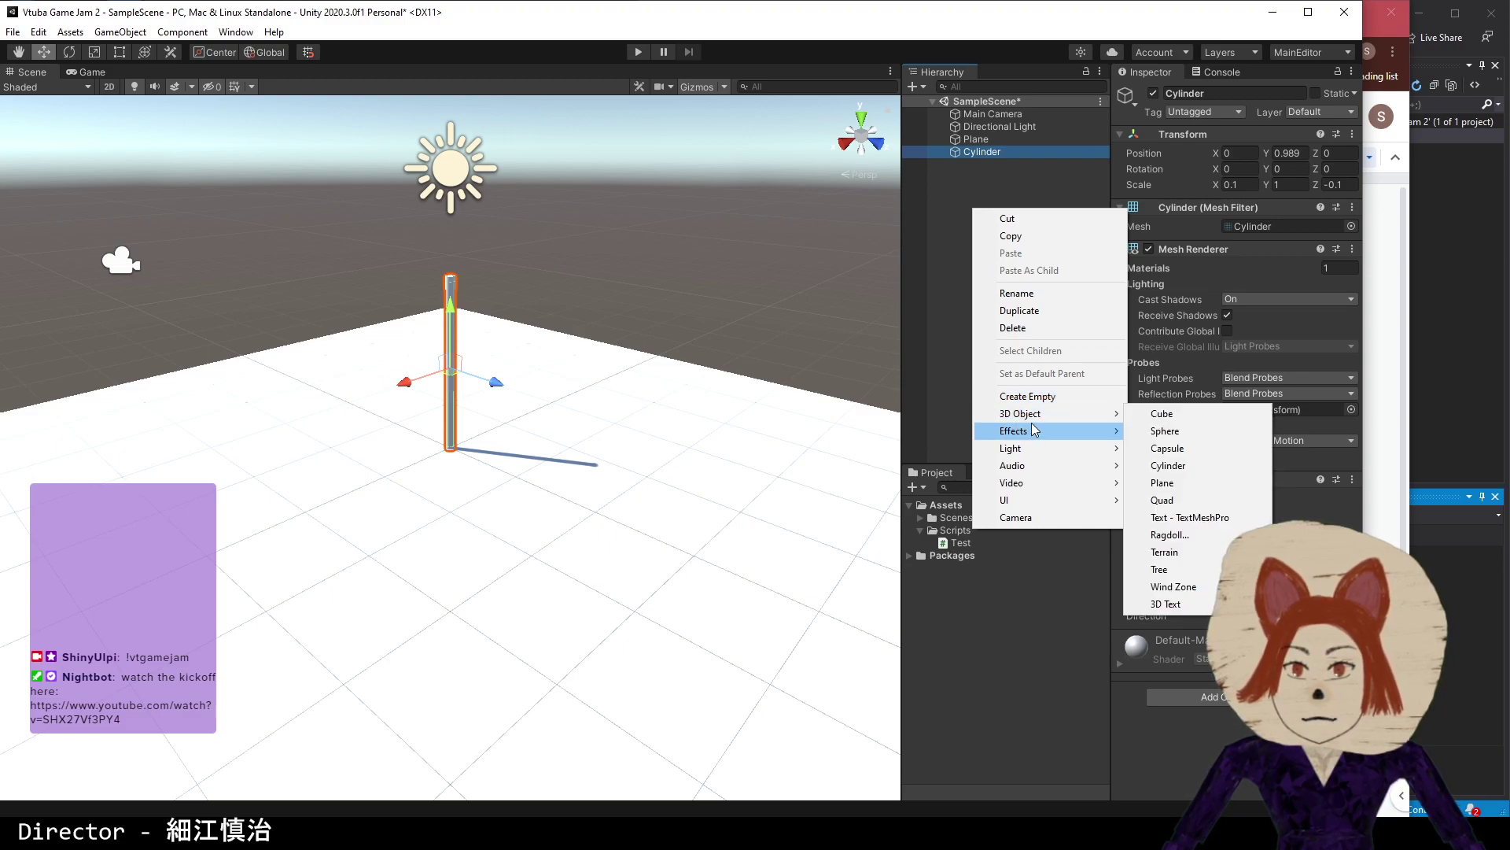
pyautogui.click(1165, 431)
pyautogui.doubleClick(994, 163)
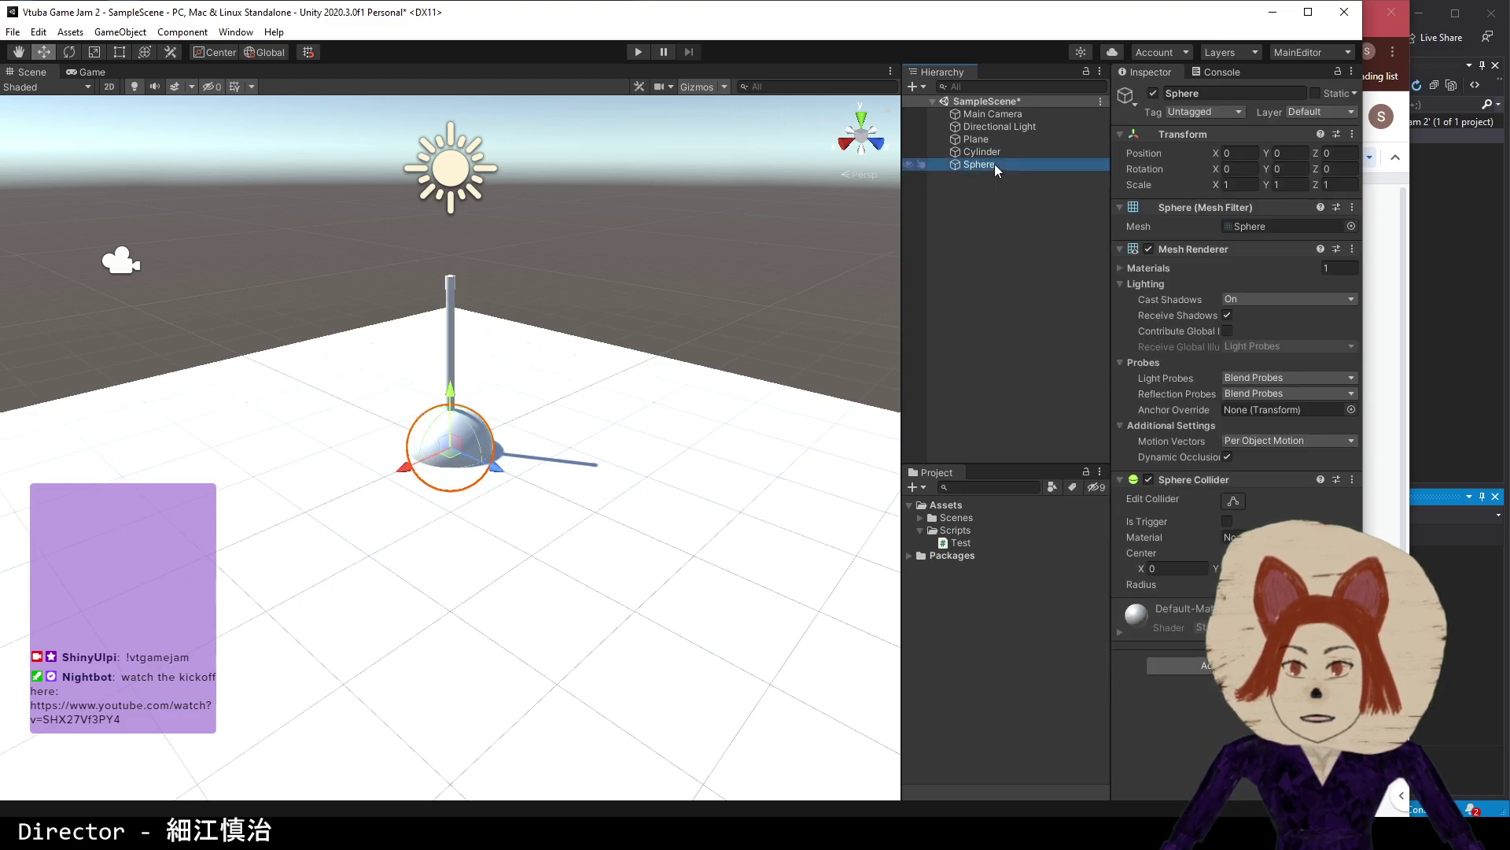
pyautogui.scroll(-3, 665, 364)
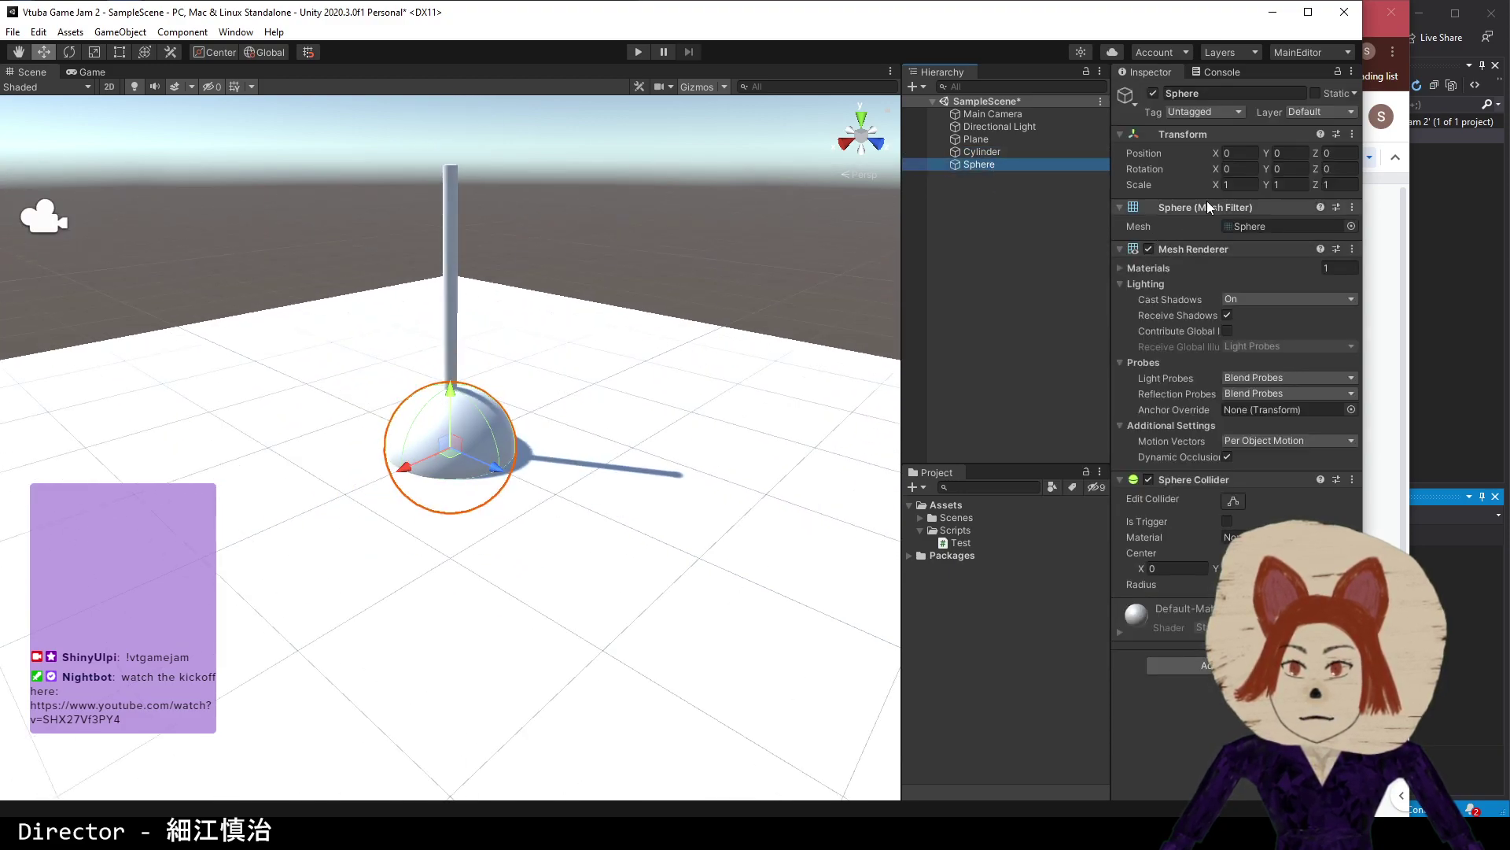
# - Set the sphere's scale to 0.2 on the X, Y and Z axes
pyautogui.click(1141, 185)
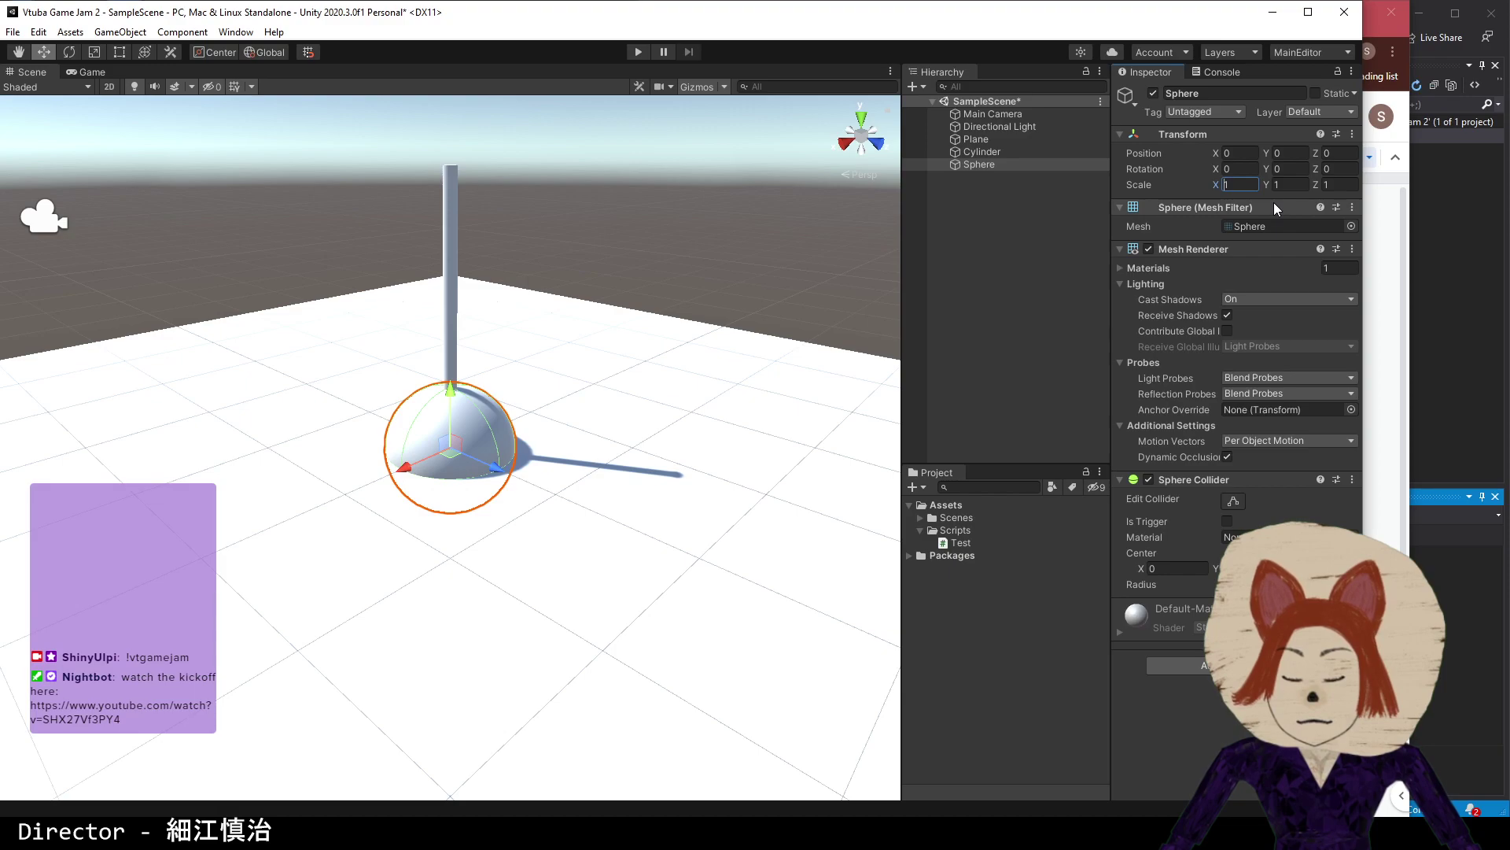
pyautogui.write('.2')
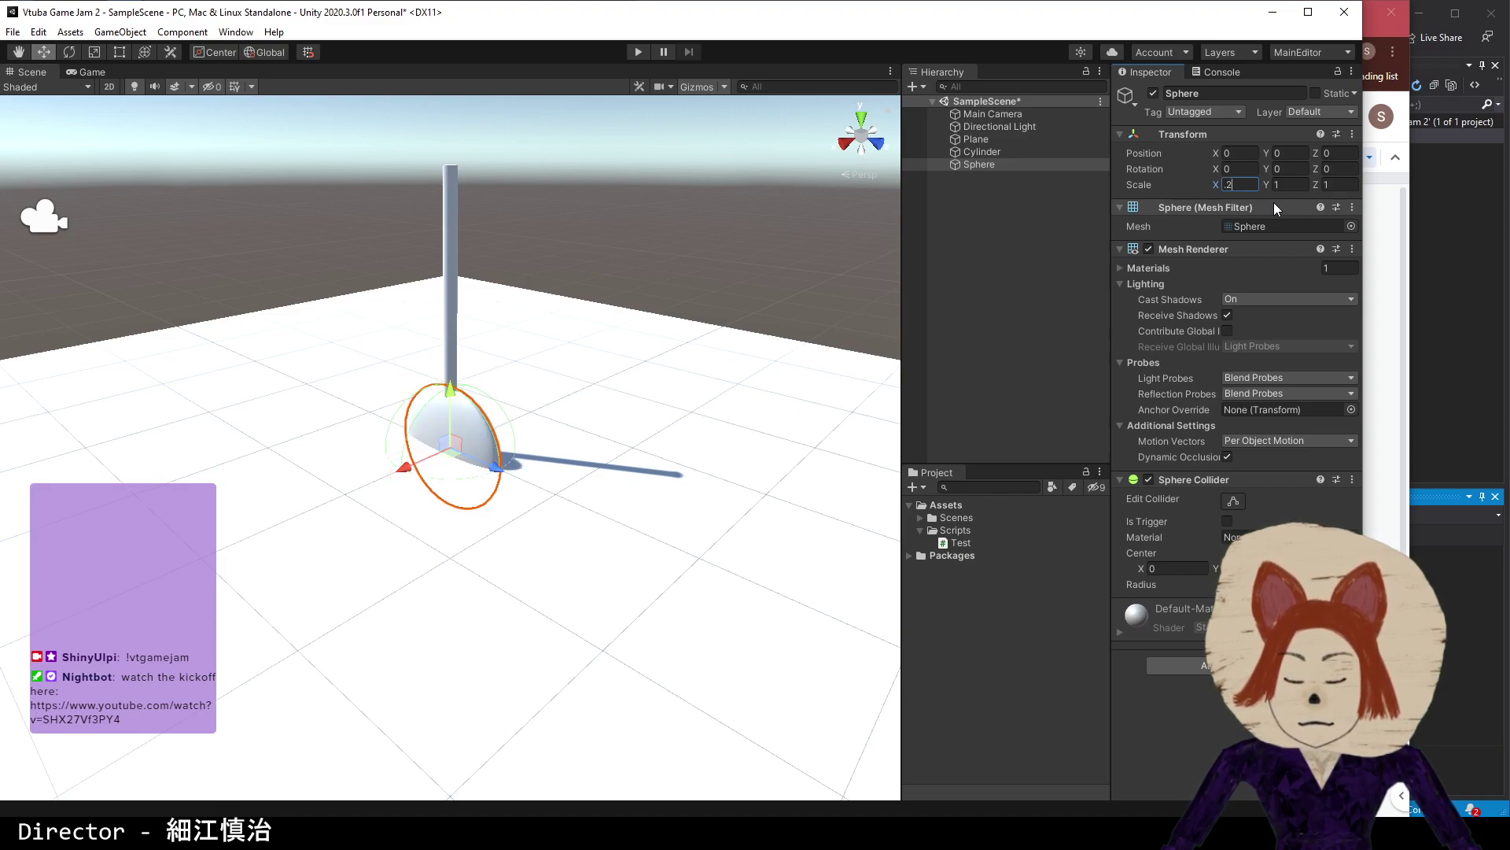
pyautogui.press('Tab')
pyautogui.write('.2')
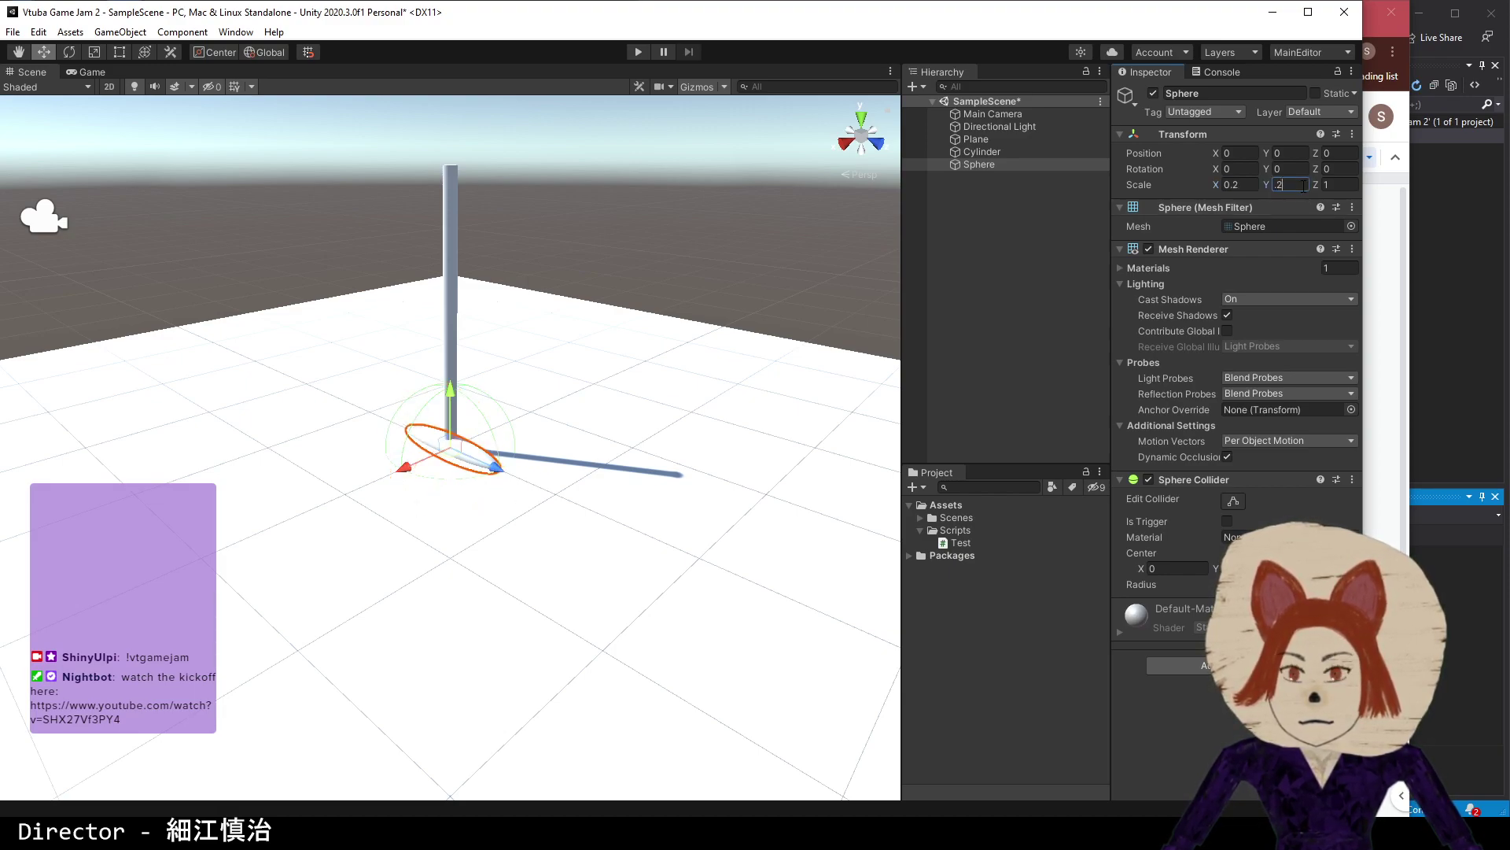
pyautogui.click(1335, 183)
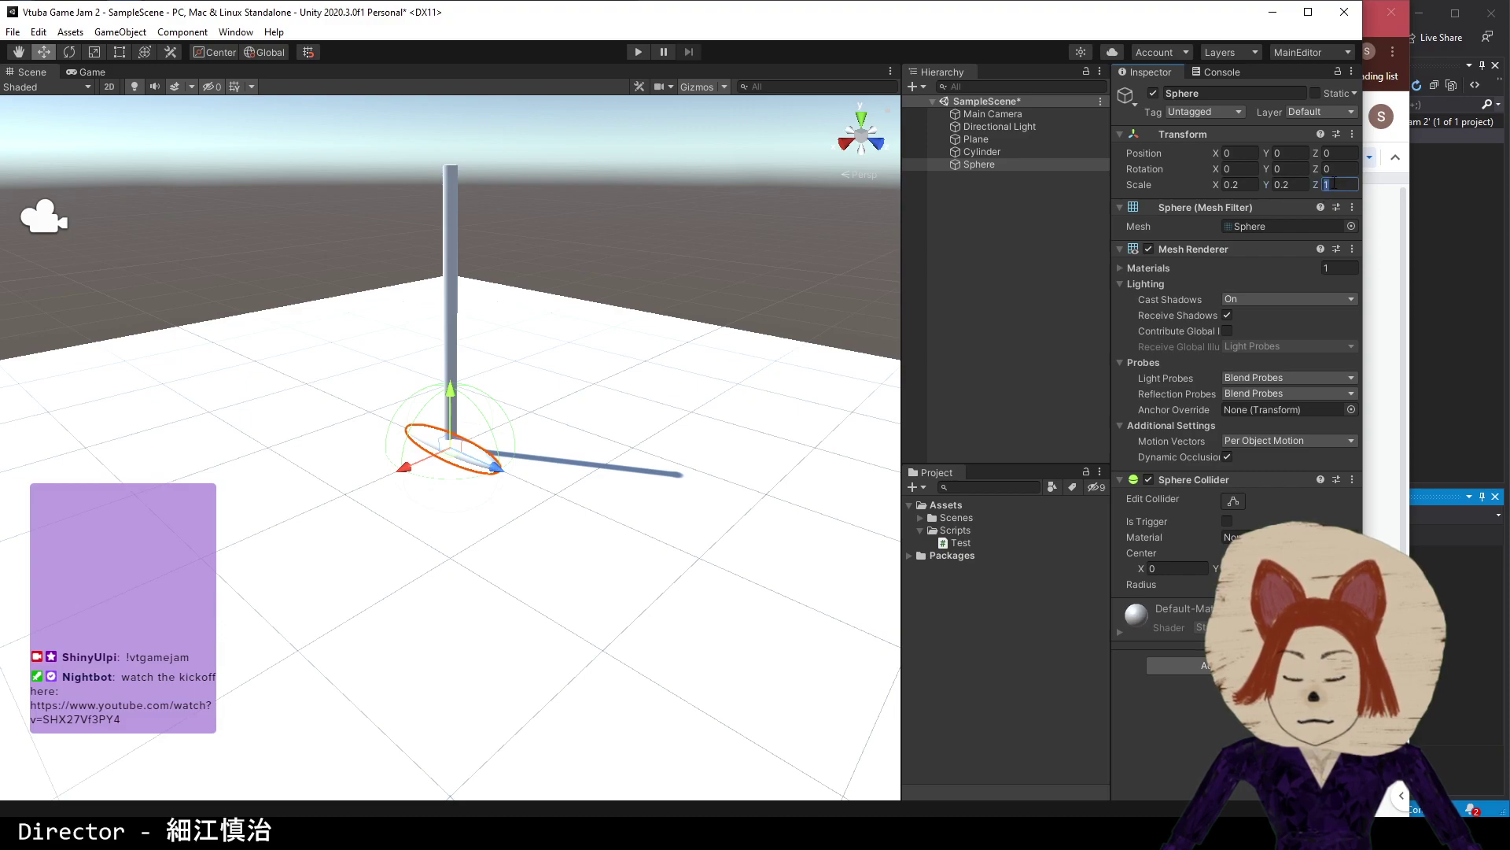
pyautogui.write('.2')
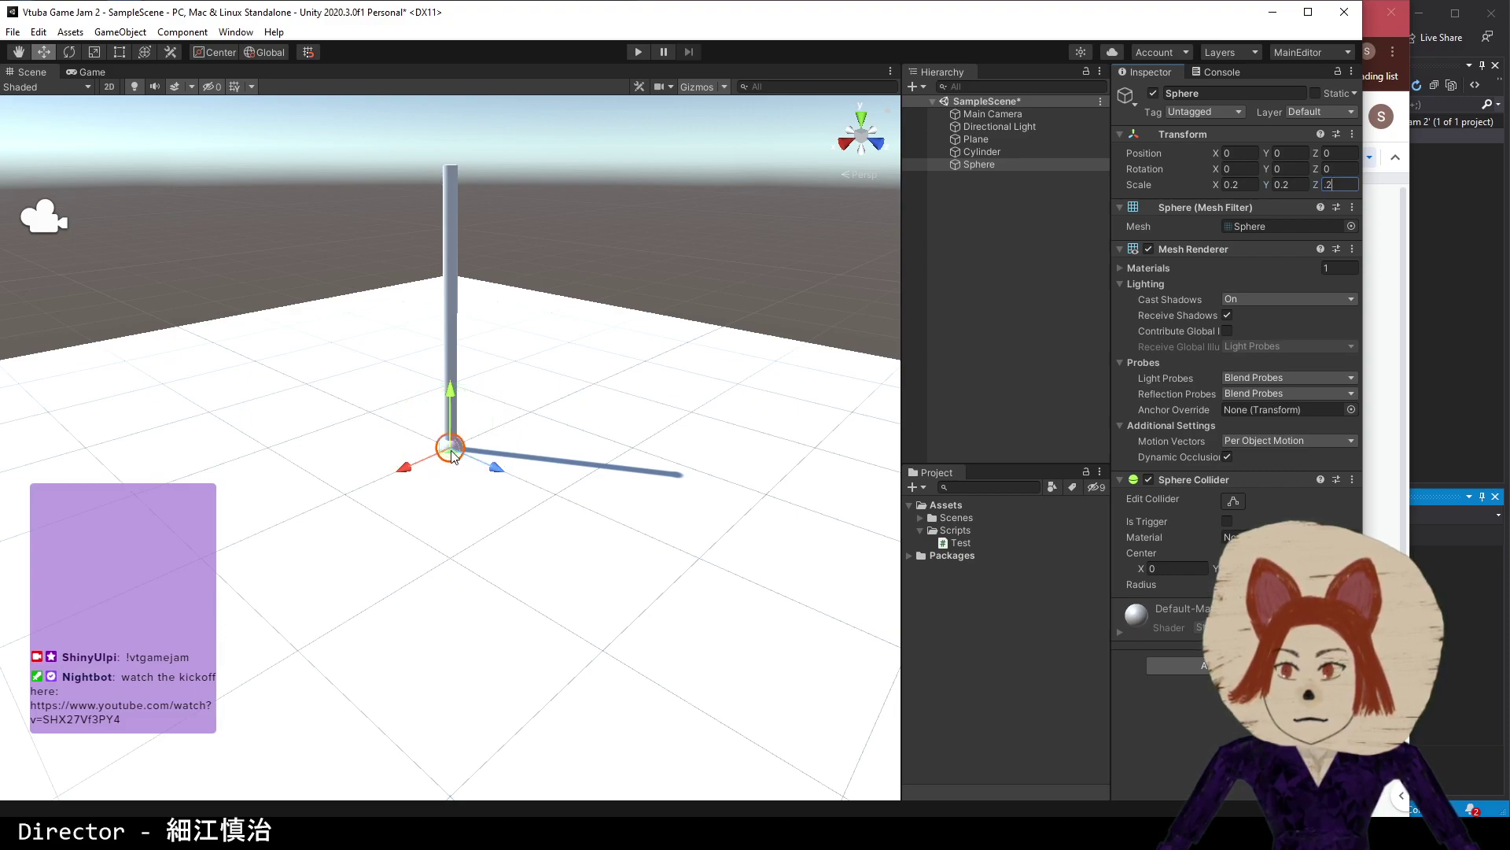
# - Move the sphere up along the pole to about Y 1.52 and Z 0.089, and inspect the arrangement from the front
pyautogui.moveTo(460, 456); pyautogui.dragTo(469, 258)
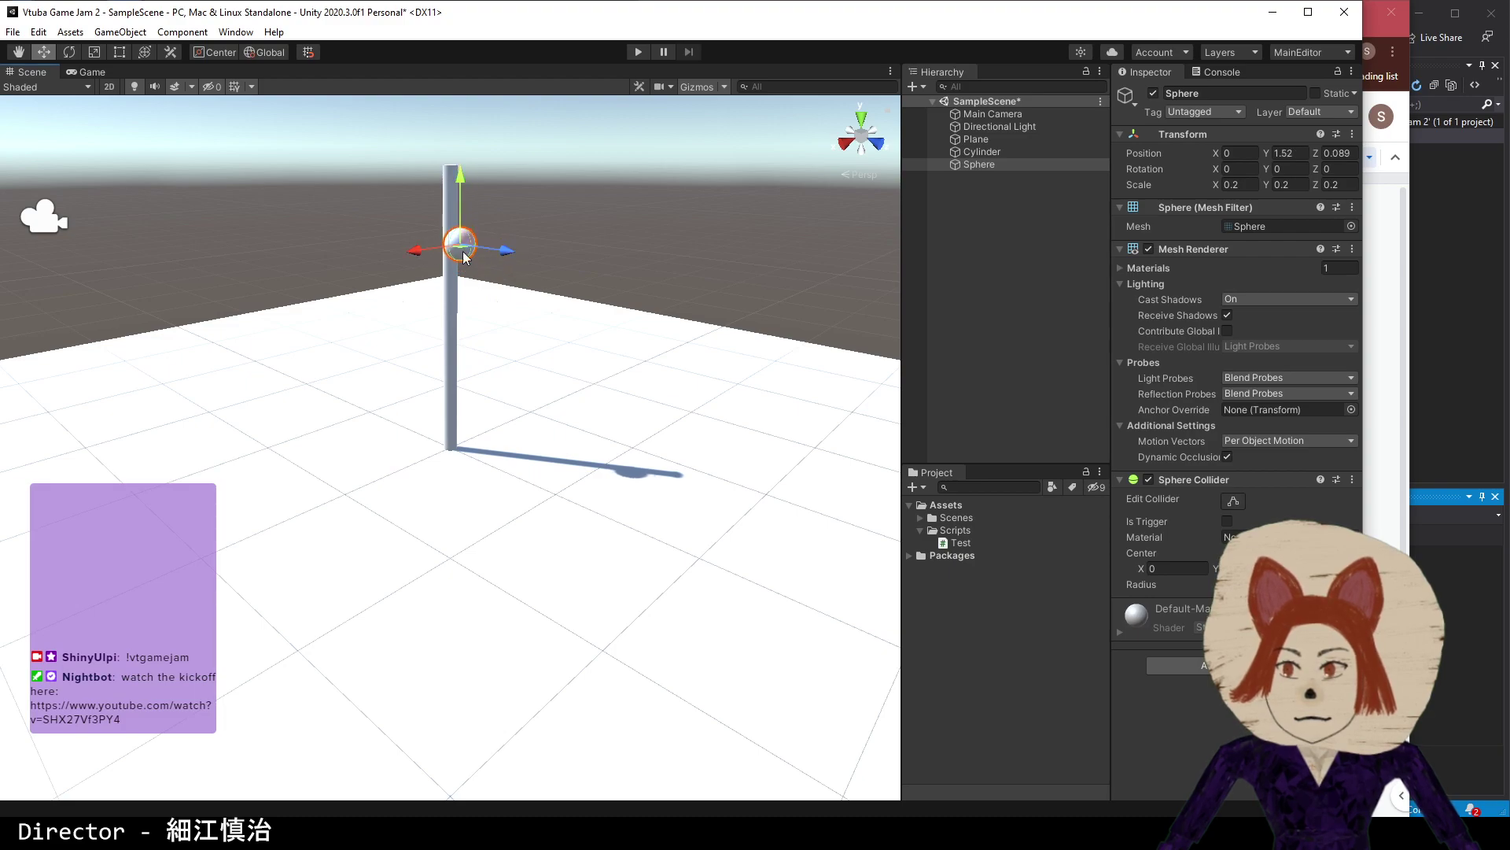
pyautogui.click(458, 327)
pyautogui.hotkey('ctrl', 'z')
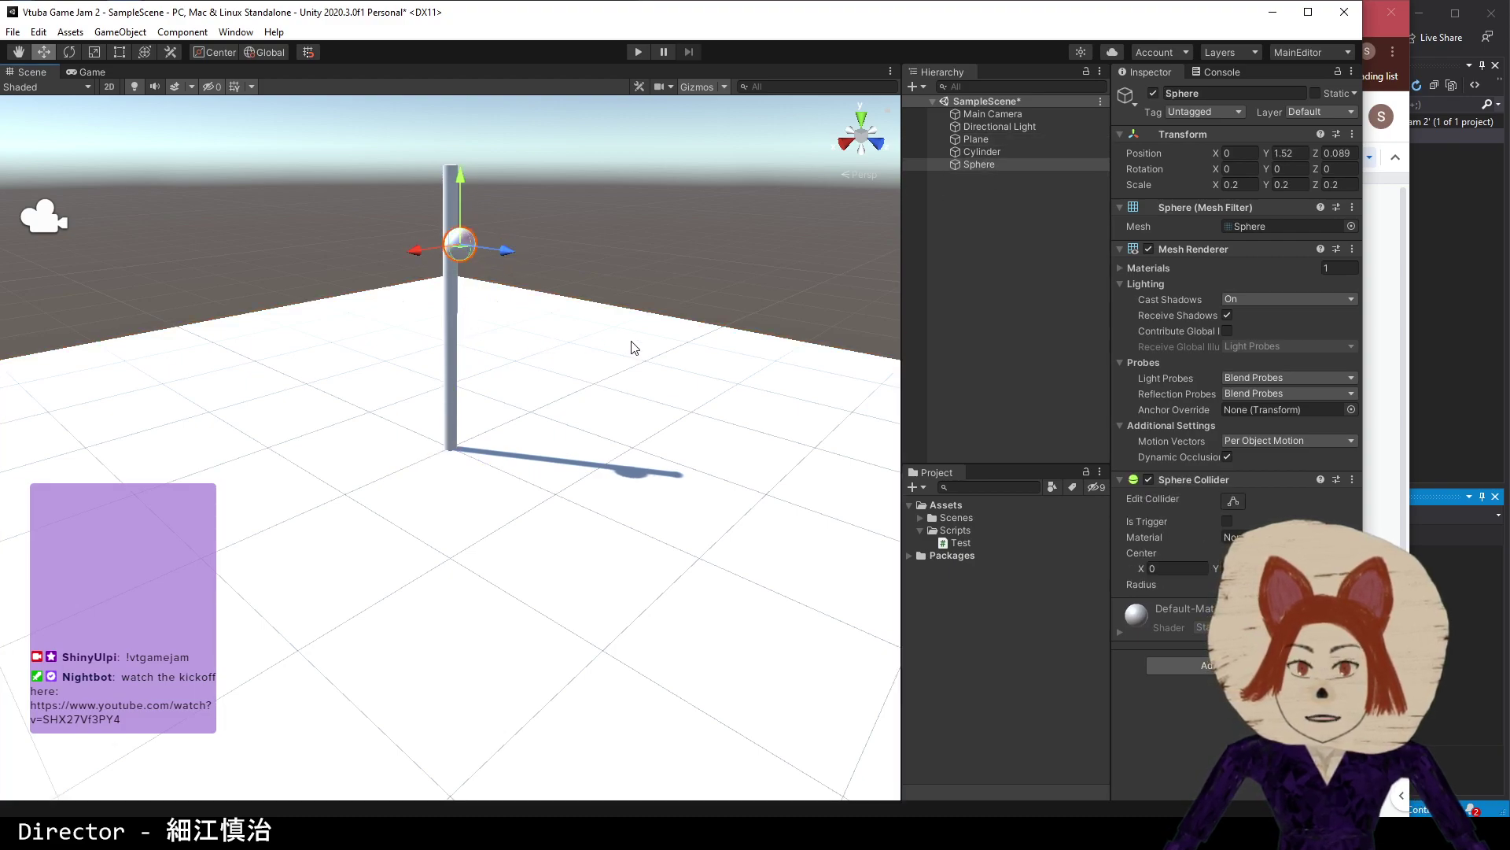
pyautogui.keyDown('alt'); pyautogui.moveTo(630, 344); pyautogui.dragTo(314, 482); pyautogui.keyUp('alt')
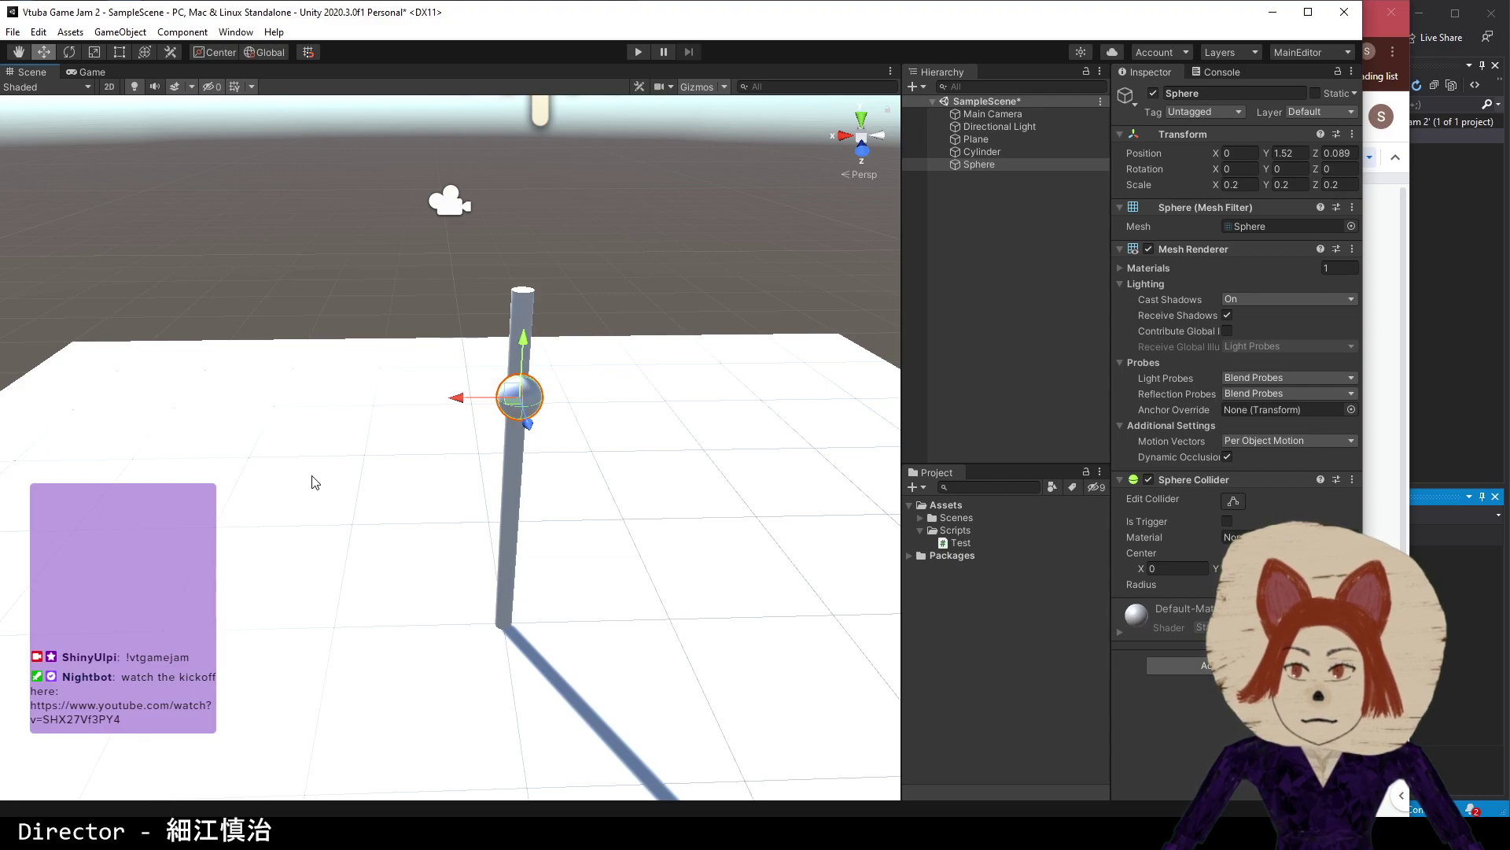
pyautogui.moveTo(602, 509); pyautogui.dragTo(607, 378, button='middle')
pyautogui.moveTo(570, 488); pyautogui.dragTo(532, 489, button='middle')
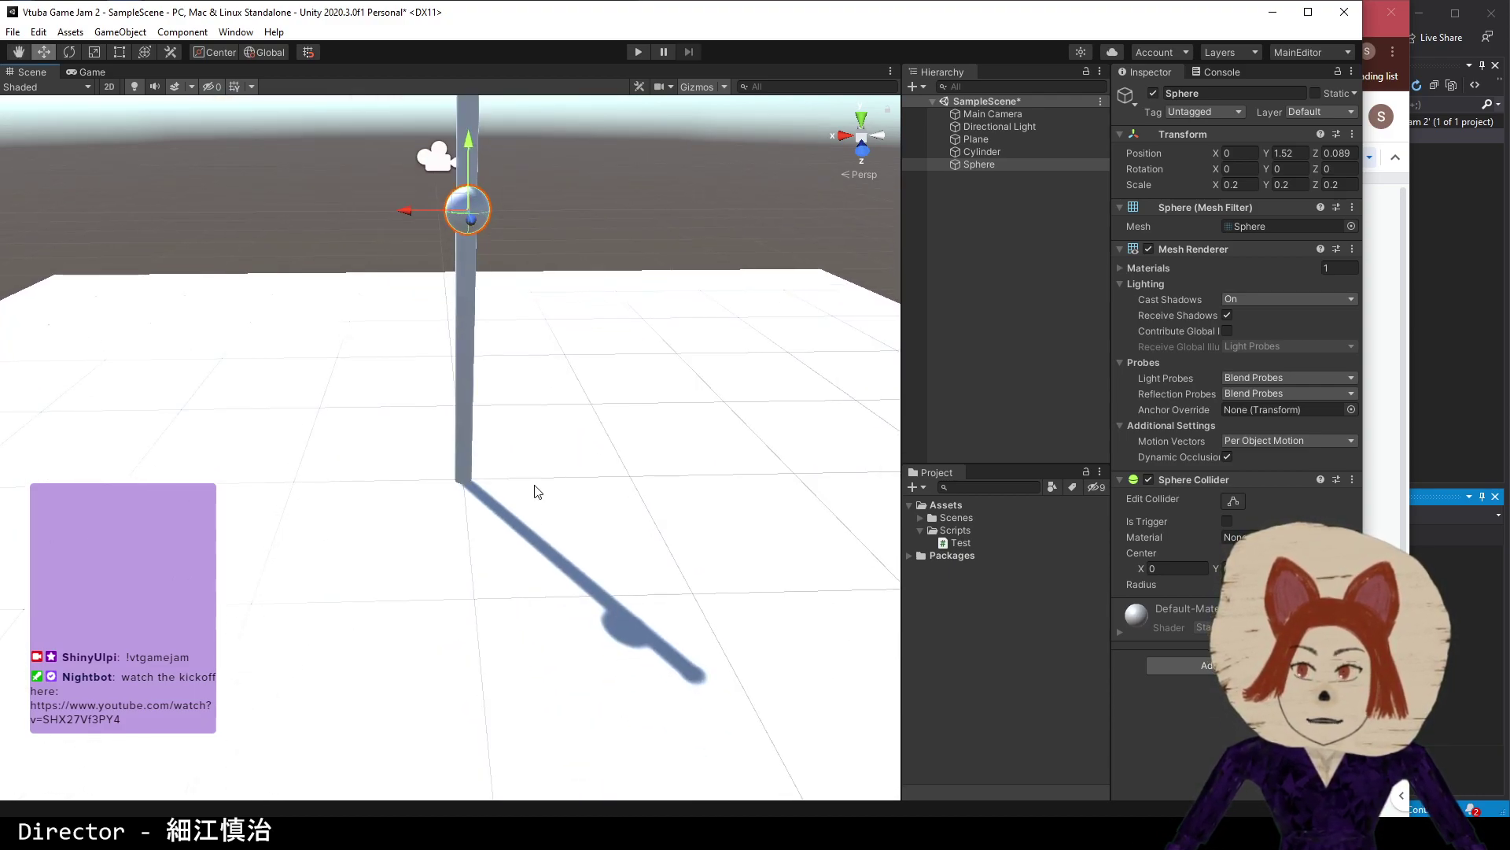
pyautogui.scroll(-2, 525, 506)
pyautogui.scroll(-1, 499, 499)
pyautogui.keyDown('alt'); pyautogui.moveTo(523, 574); pyautogui.dragTo(548, 533); pyautogui.keyUp('alt')
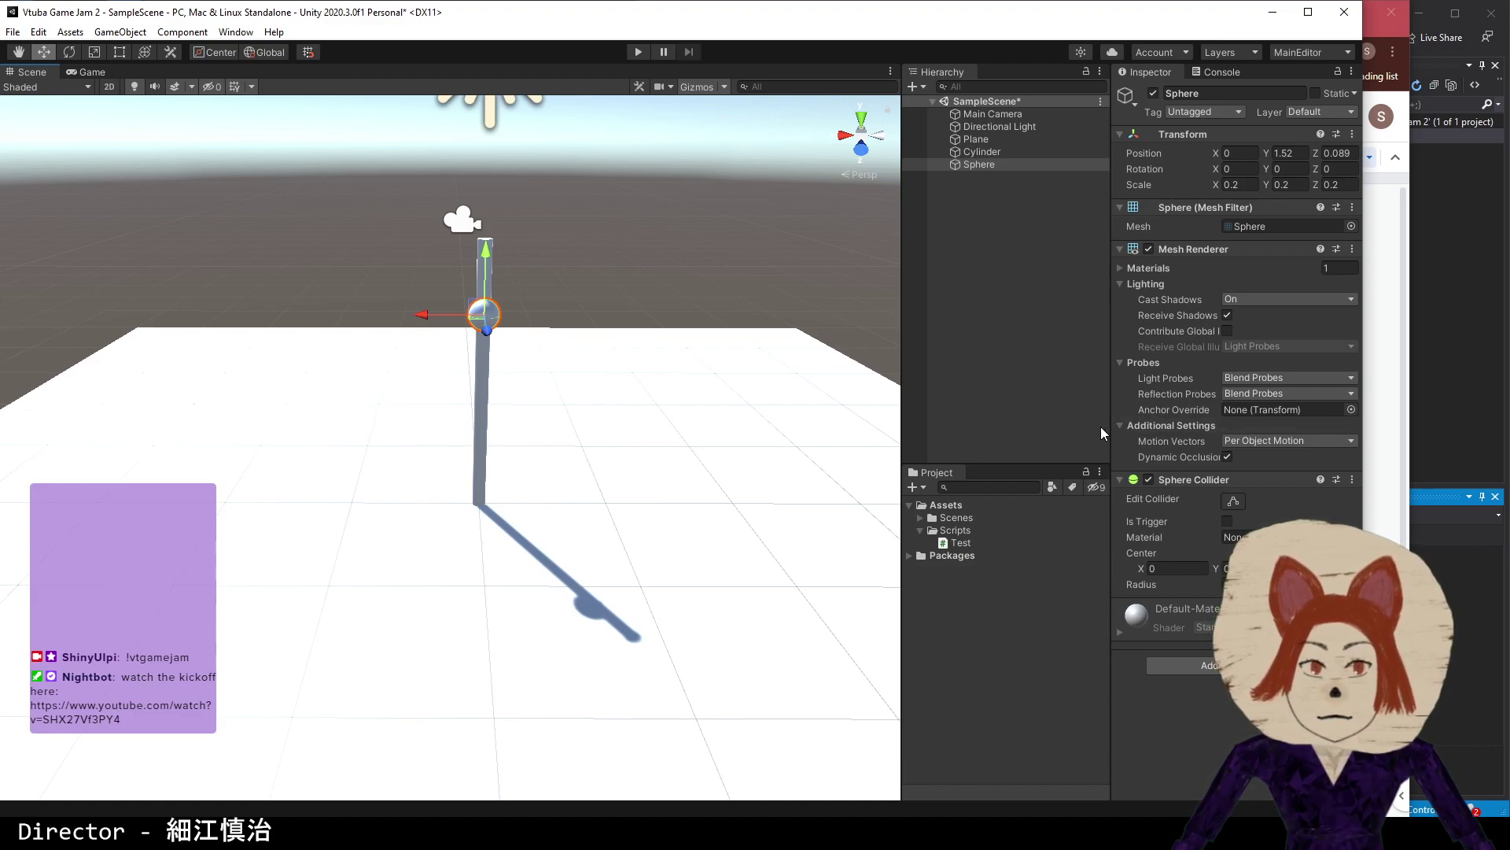
# - Delete the Plane, Cylinder and Sphere from the scene
pyautogui.keyDown('shift'); pyautogui.click(1009, 142); pyautogui.keyUp('shift')
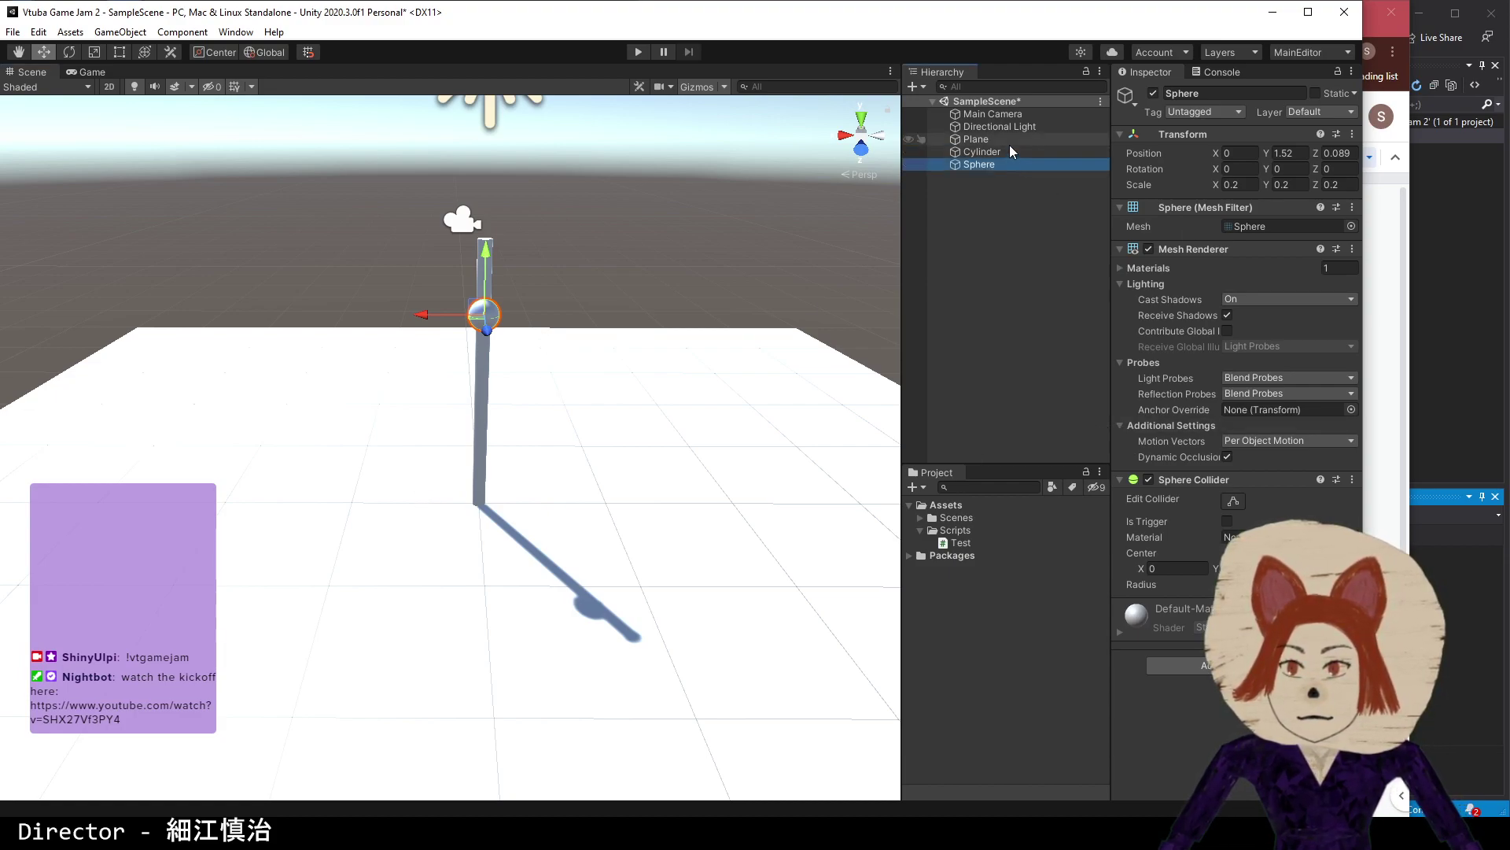
pyautogui.press('Delete')
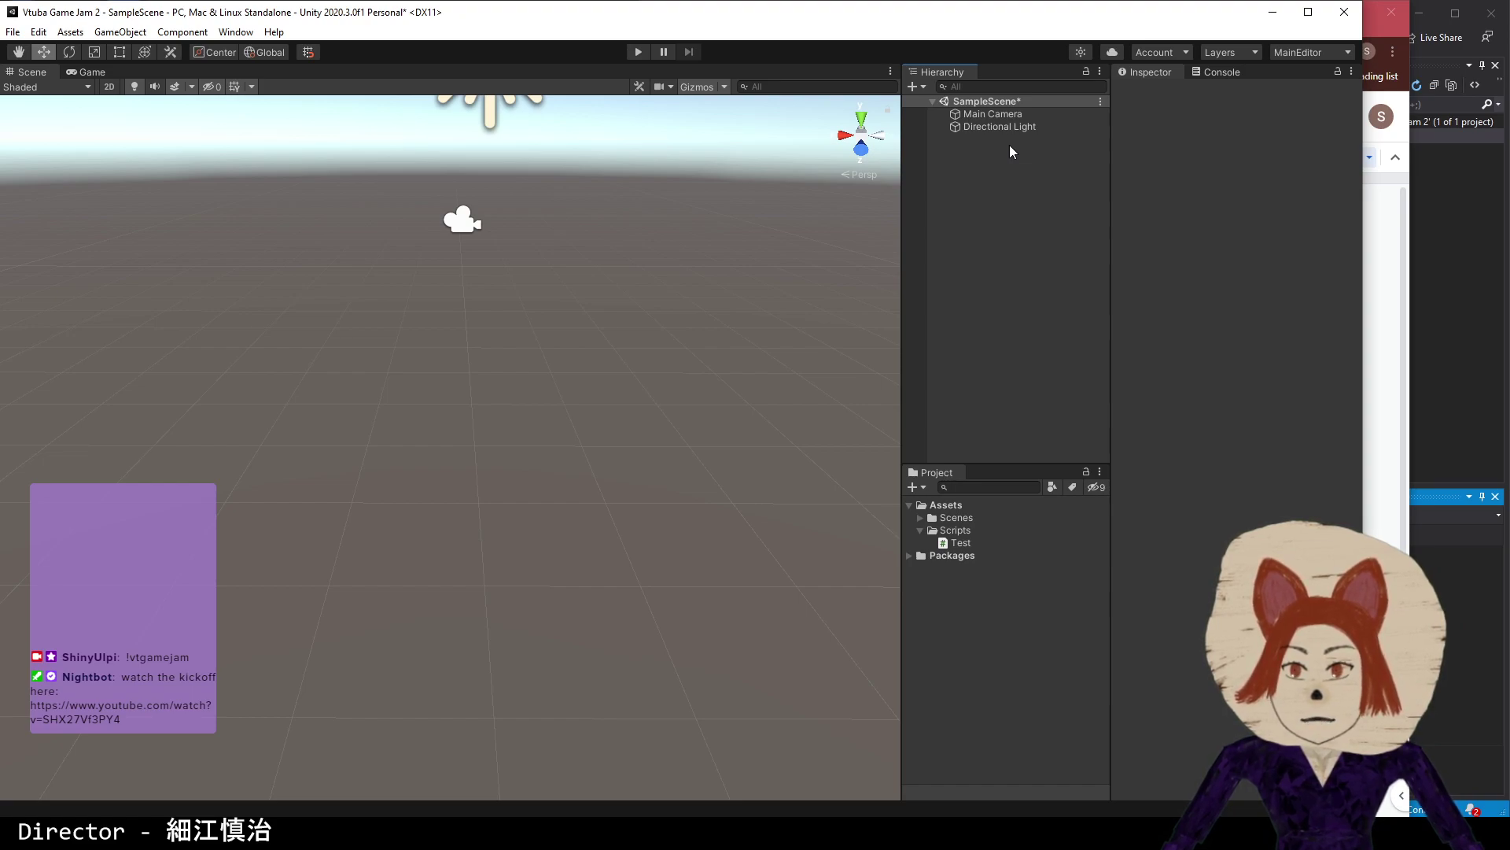
pyautogui.click(1468, 376)
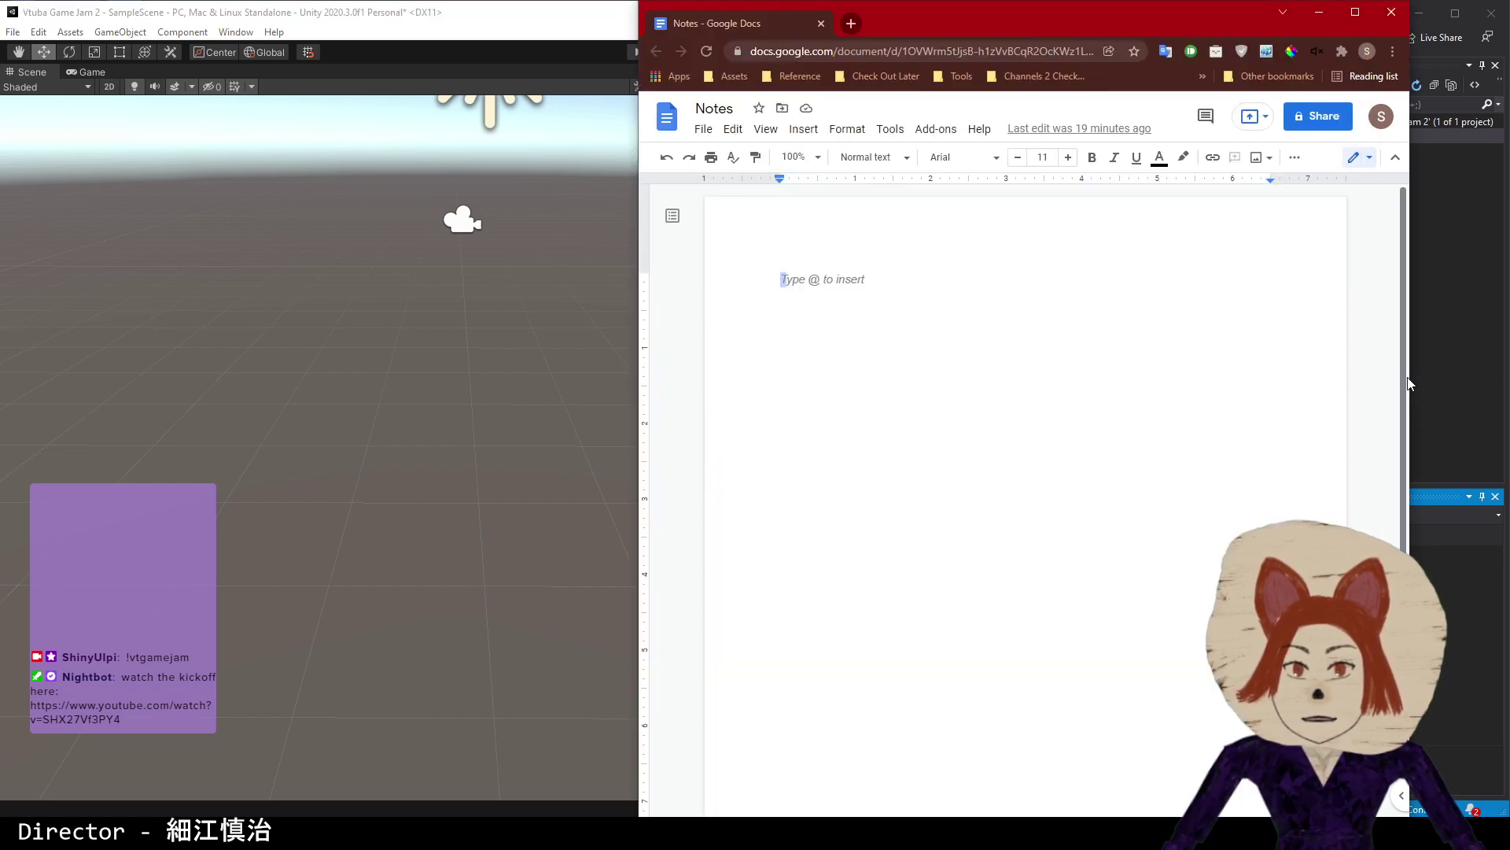
pyautogui.click(129, 363)
pyautogui.hotkey('alt', 'Tab')
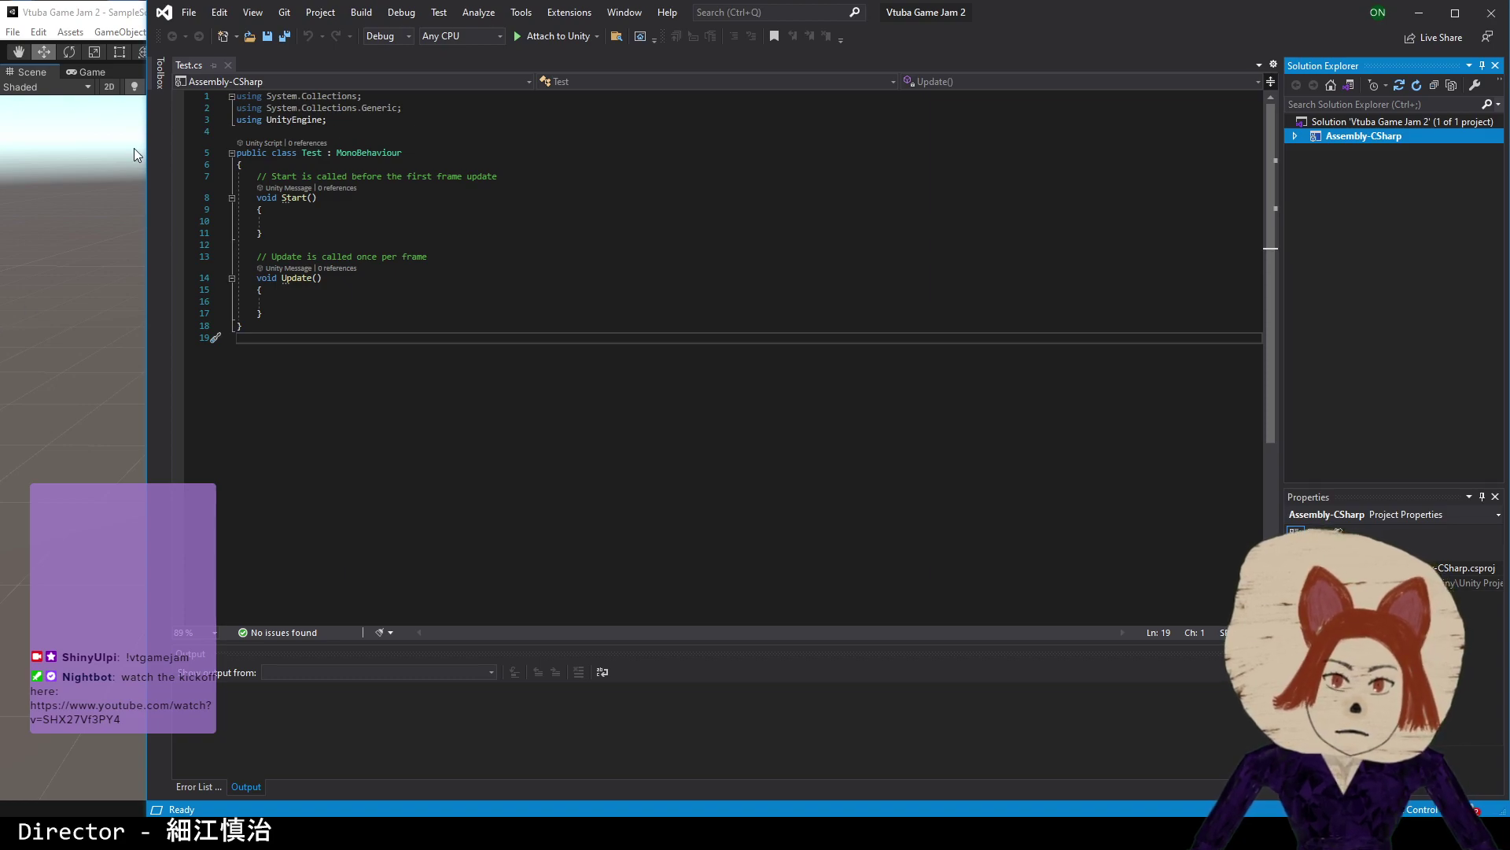
pyautogui.click(99, 21)
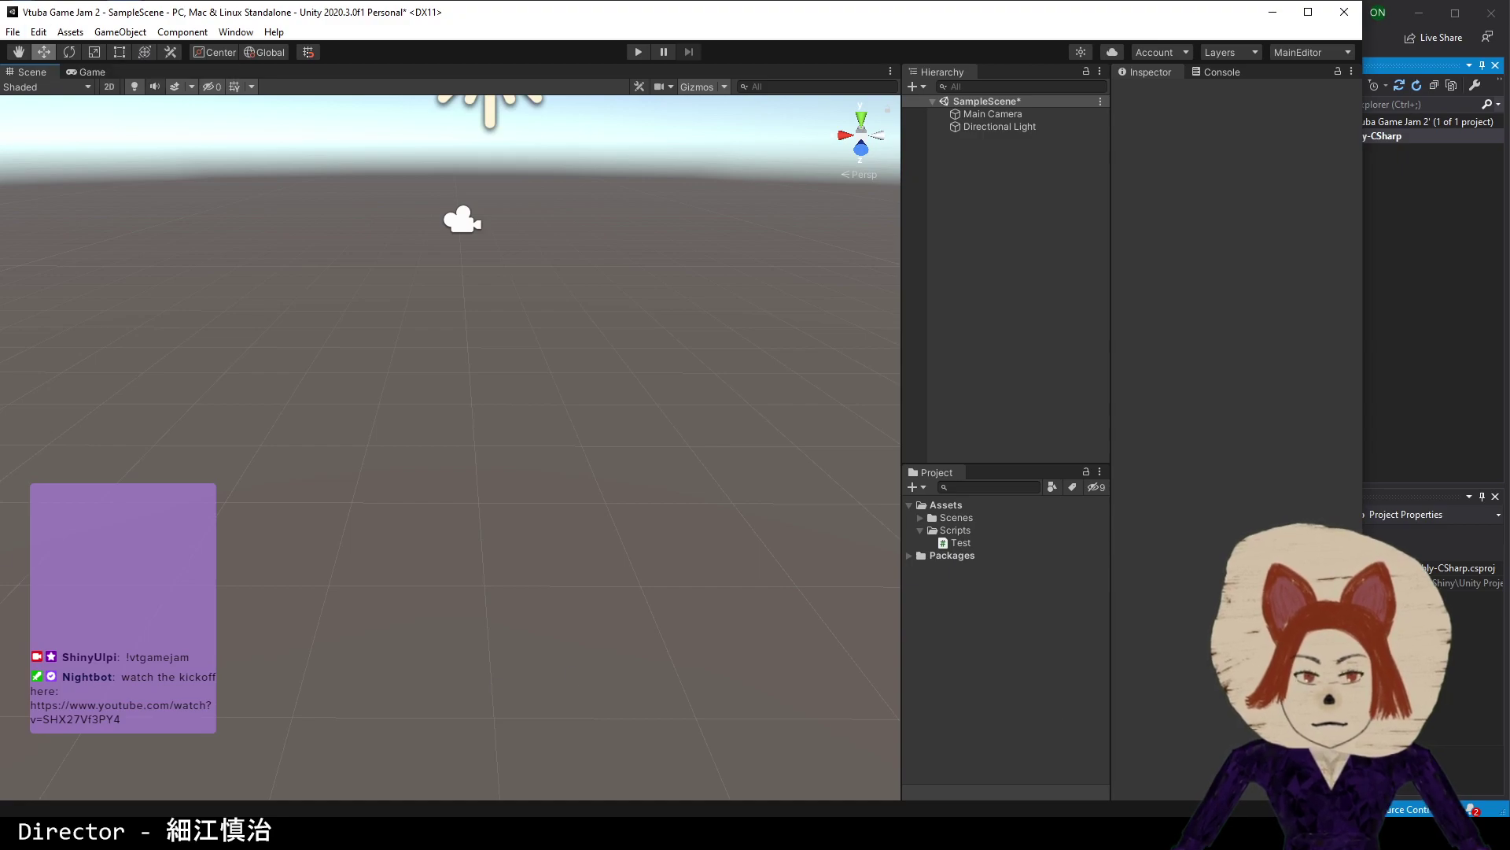
pyautogui.press('super+d')
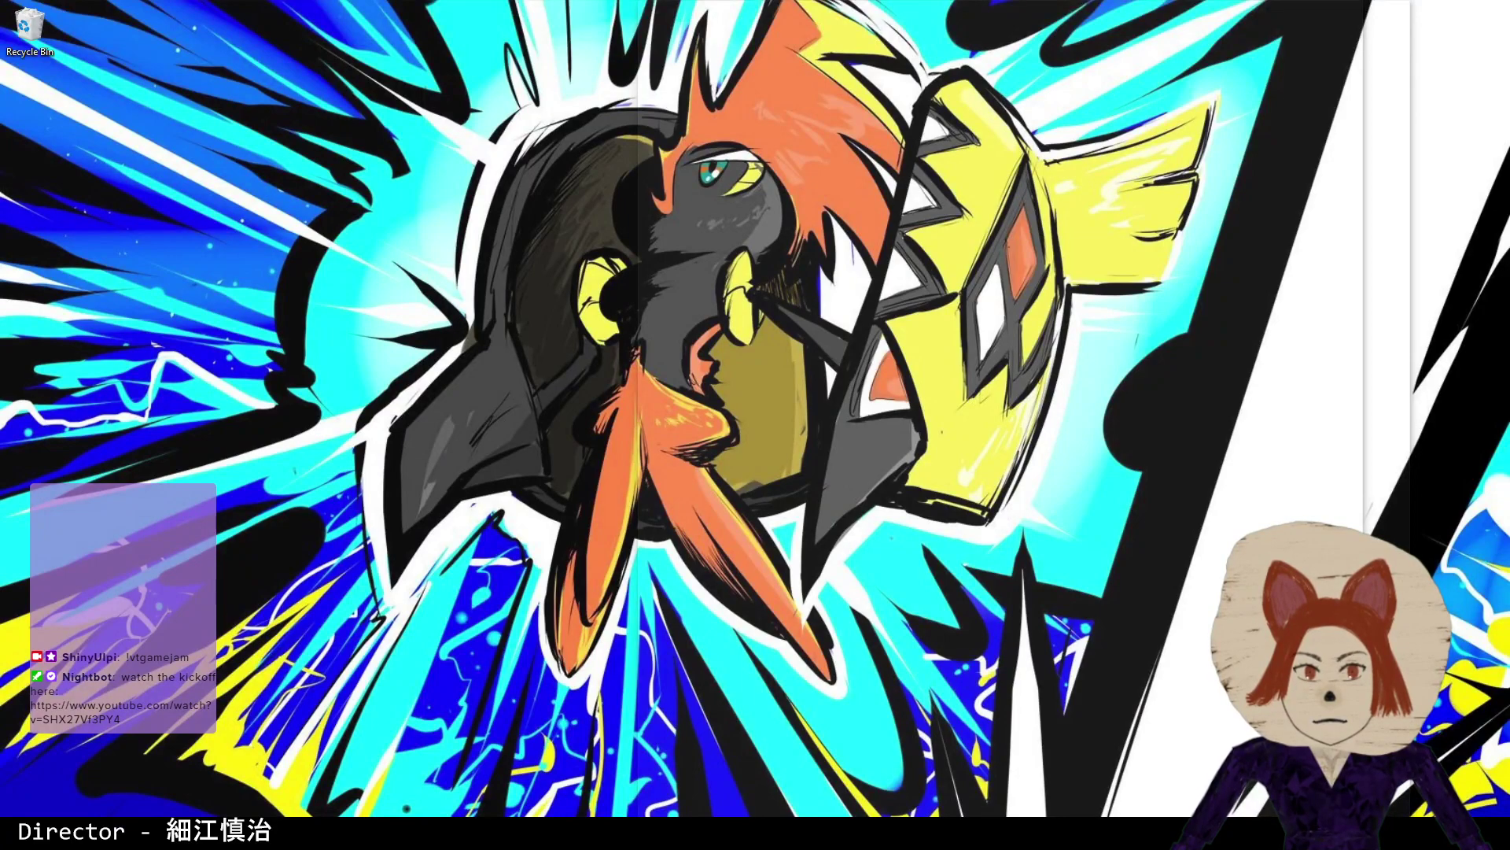
pyautogui.press('super+d')
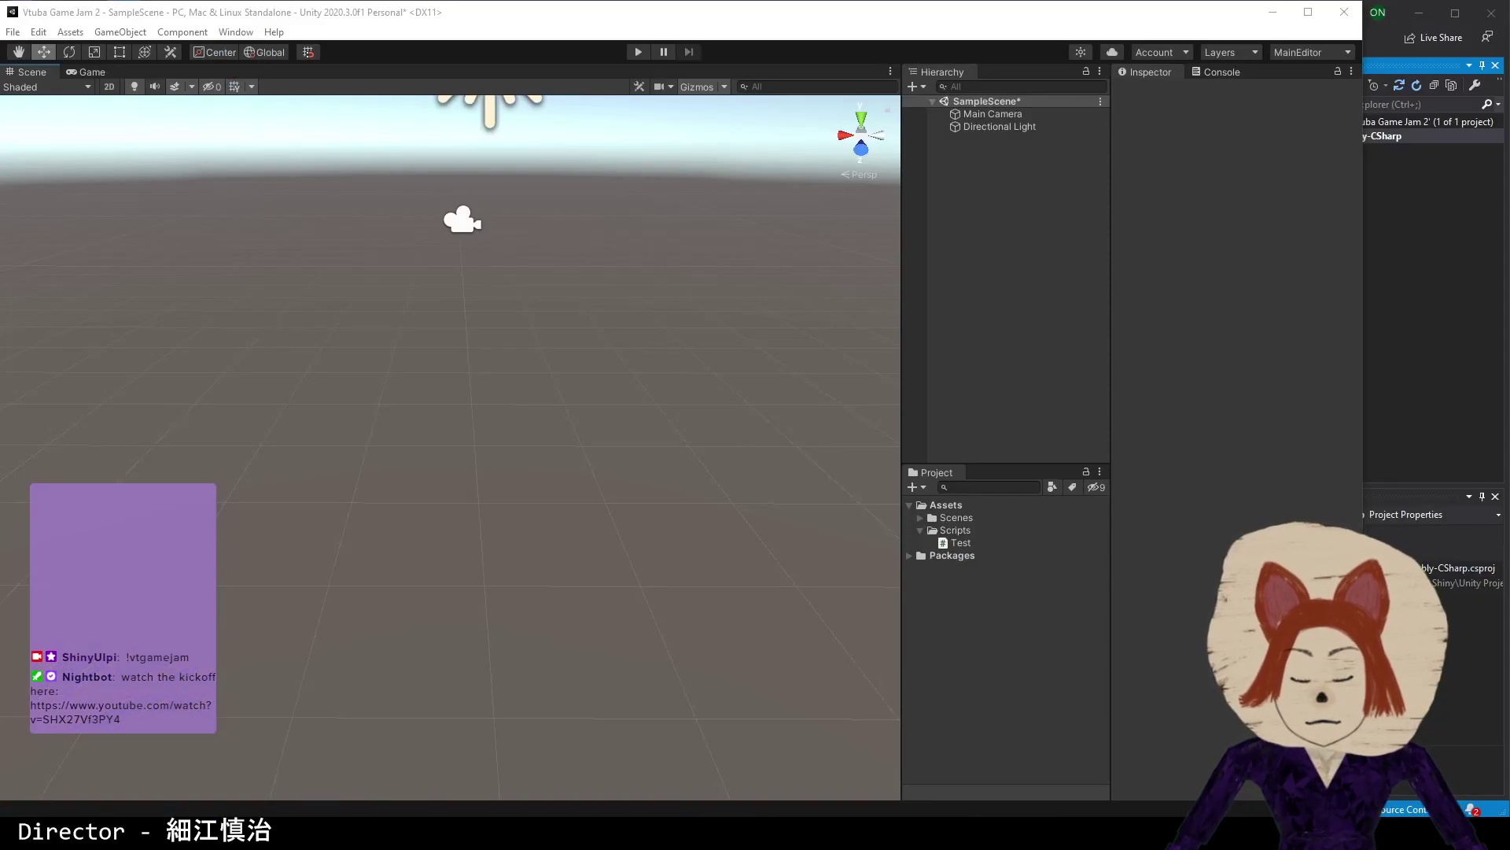
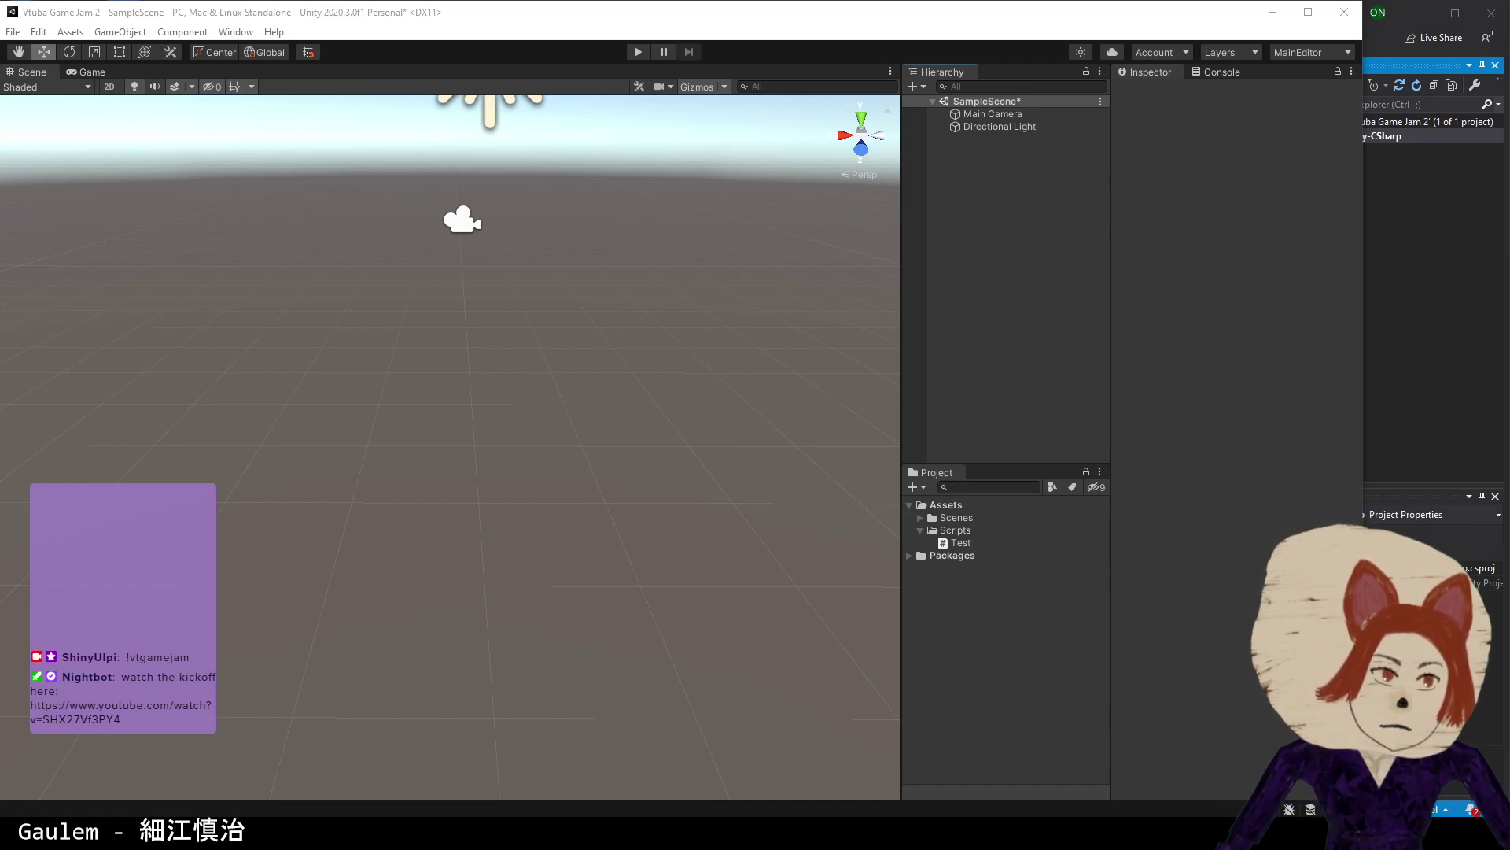
# - Add a Plane and a Cube 3D object to the empty scene
pyautogui.rightClick(960, 244)
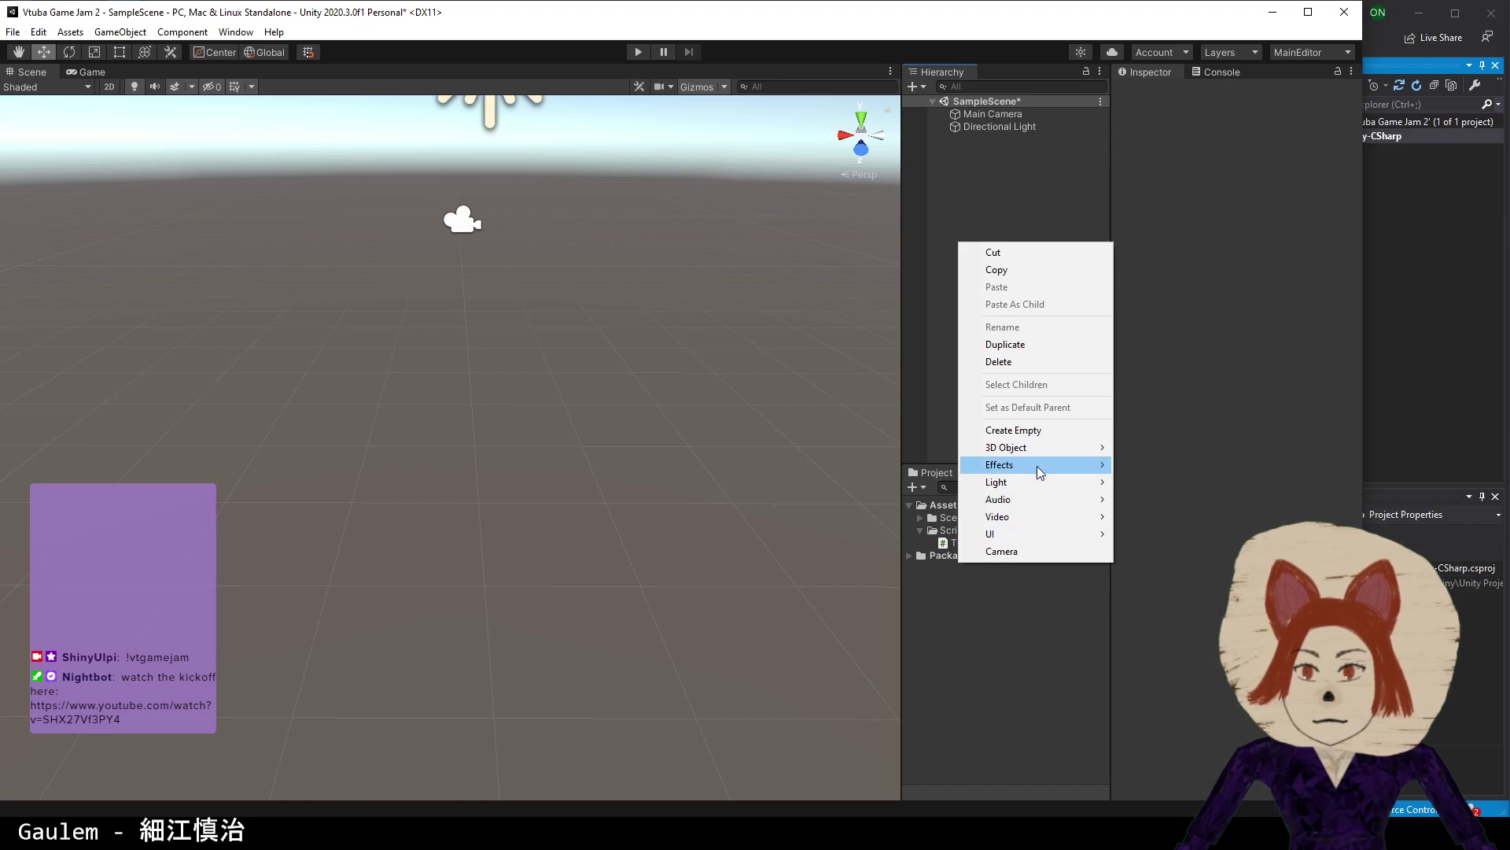
pyautogui.moveTo(1039, 445)
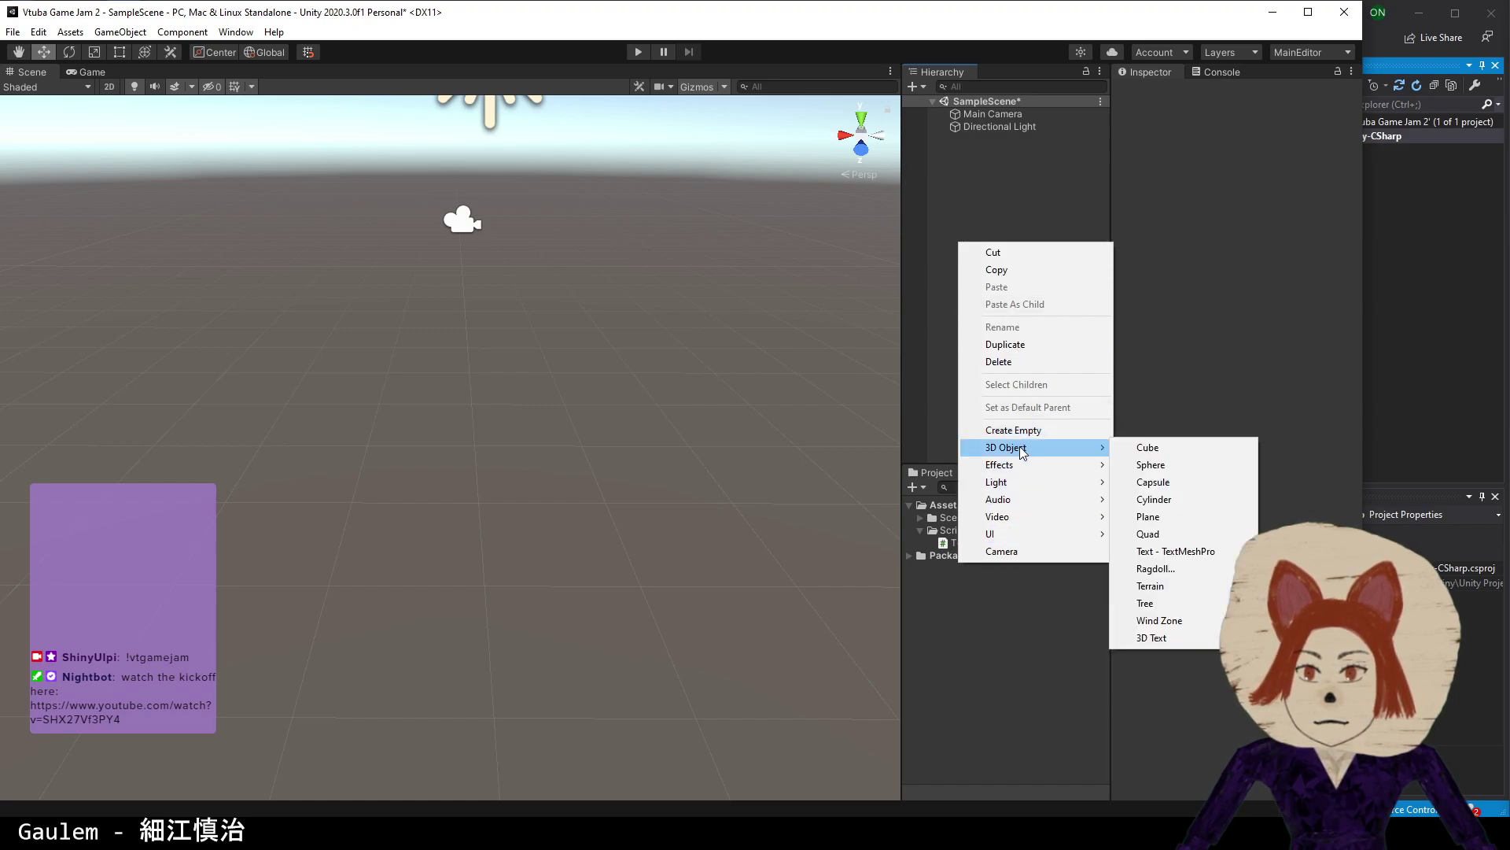
pyautogui.click(1170, 516)
pyautogui.rightClick(991, 231)
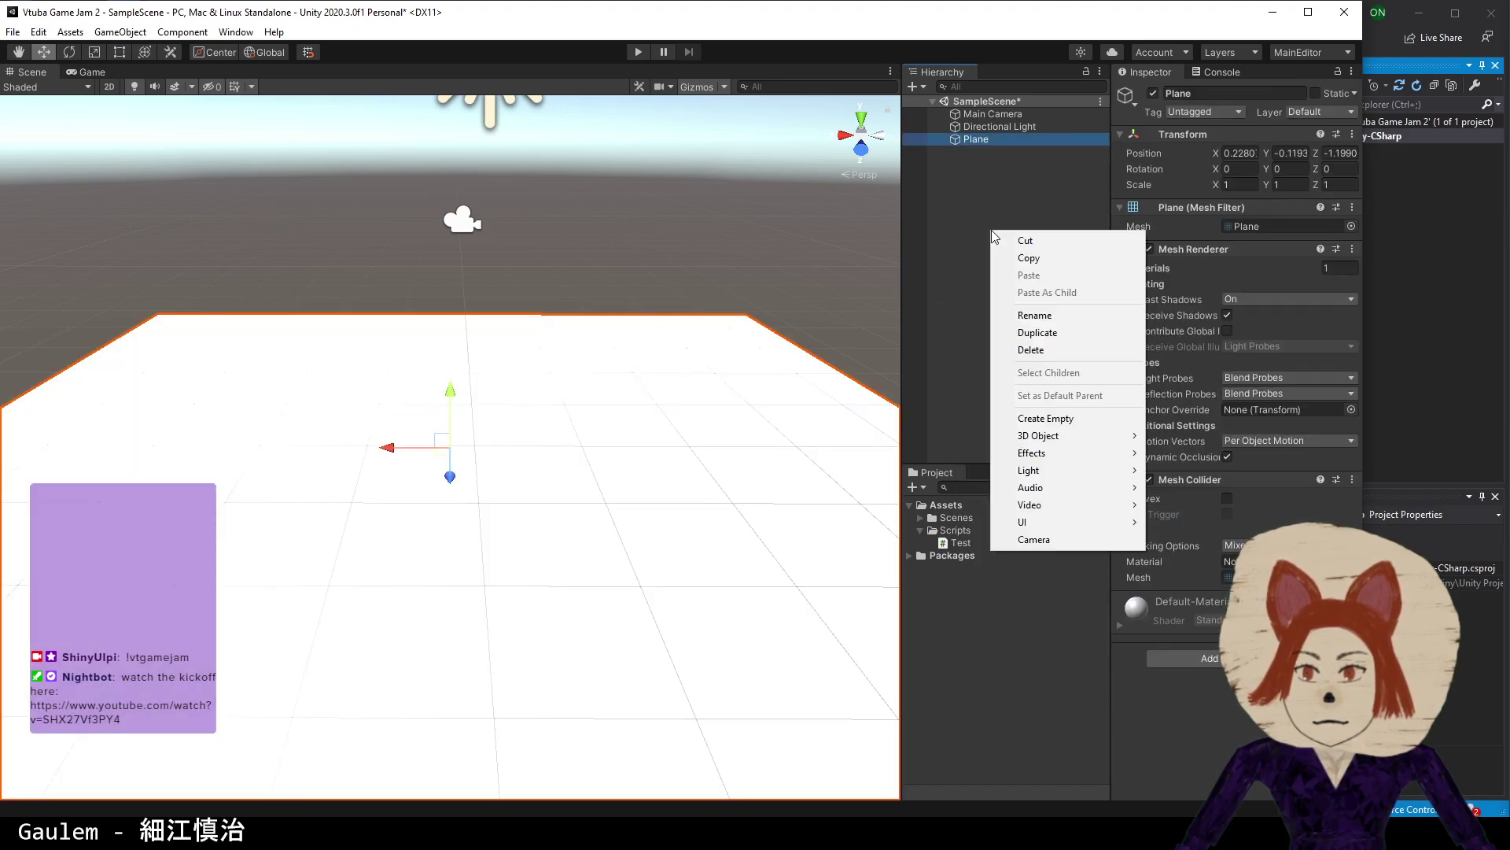
pyautogui.moveTo(1070, 435)
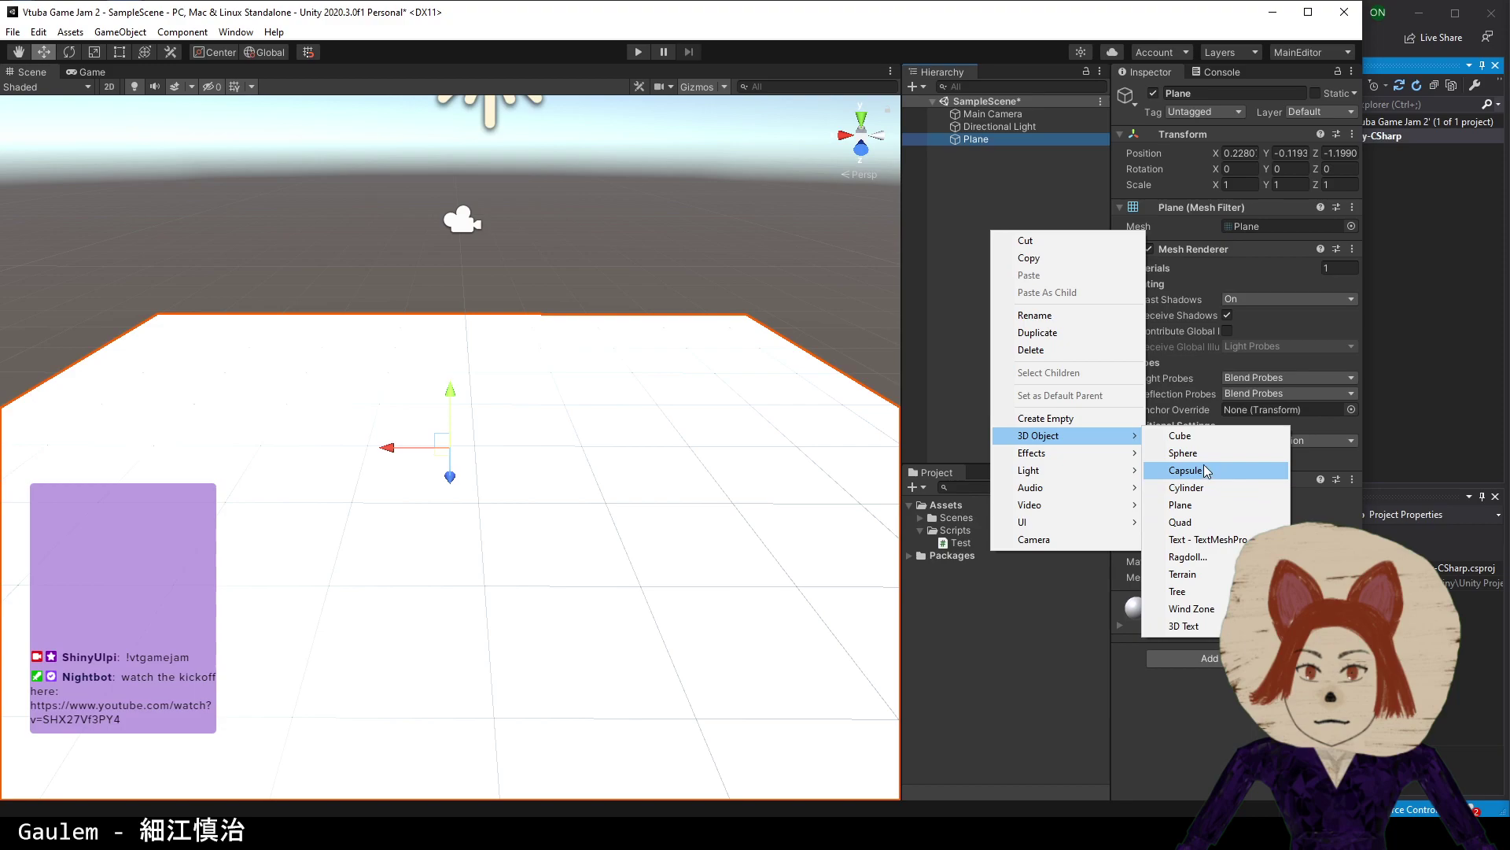
pyautogui.click(1208, 435)
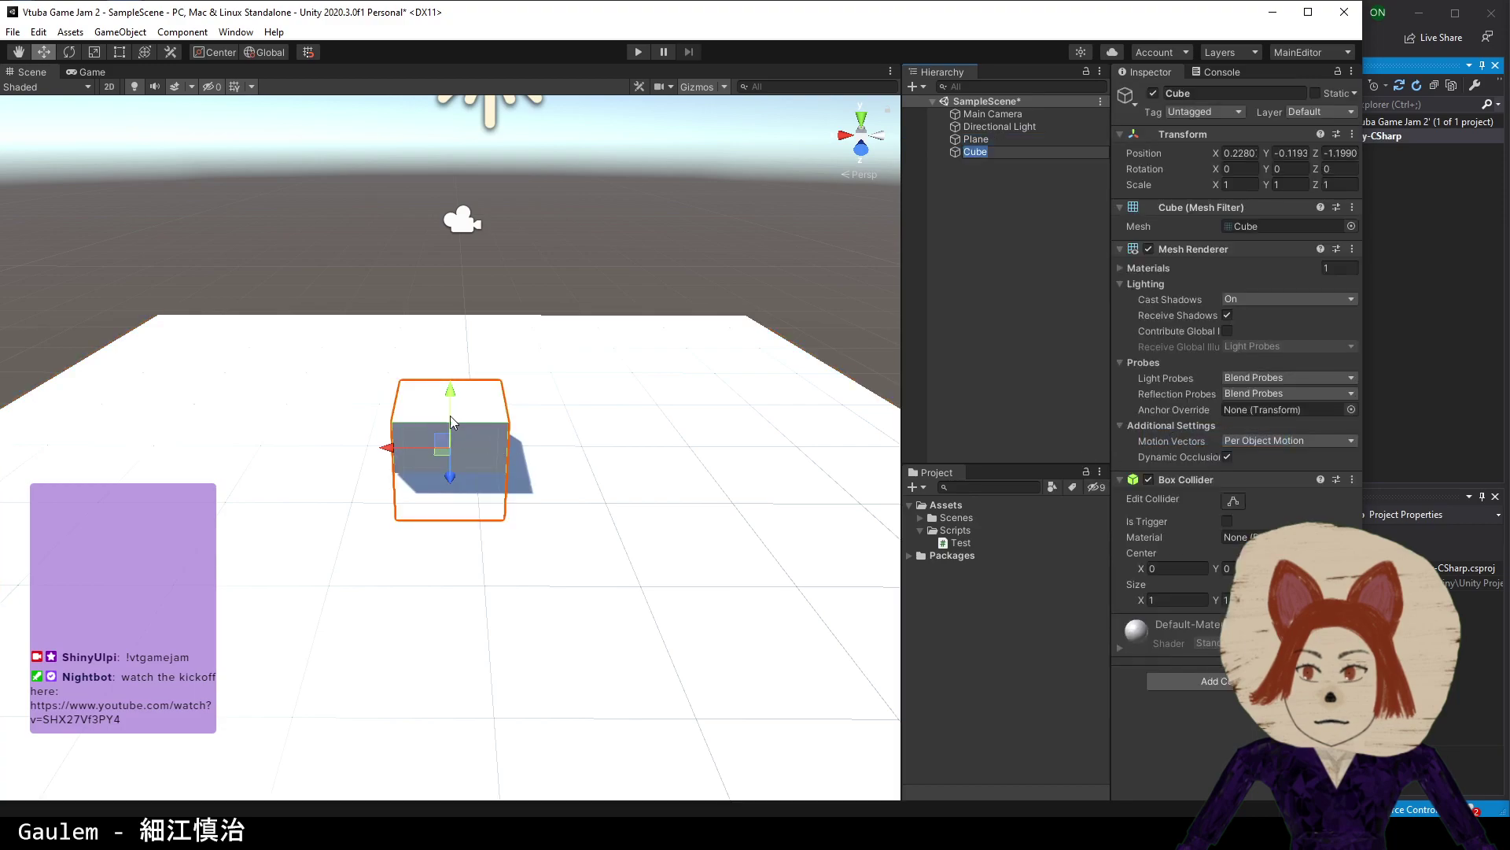
# - Raise the cube above the plane and set its Y position to 0.5
pyautogui.moveTo(454, 401); pyautogui.dragTo(454, 346)
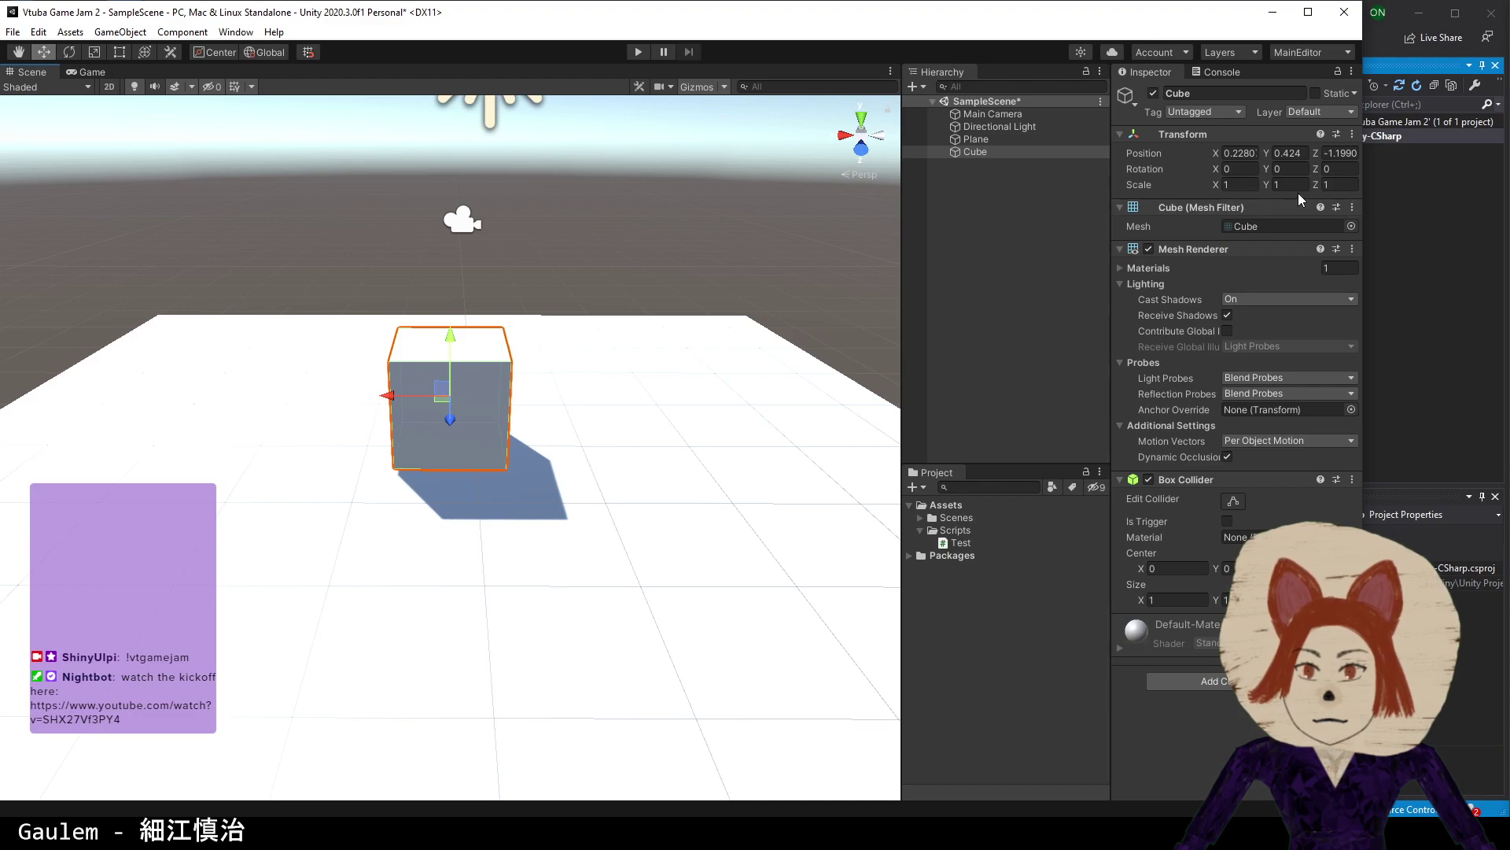
pyautogui.click(1240, 153)
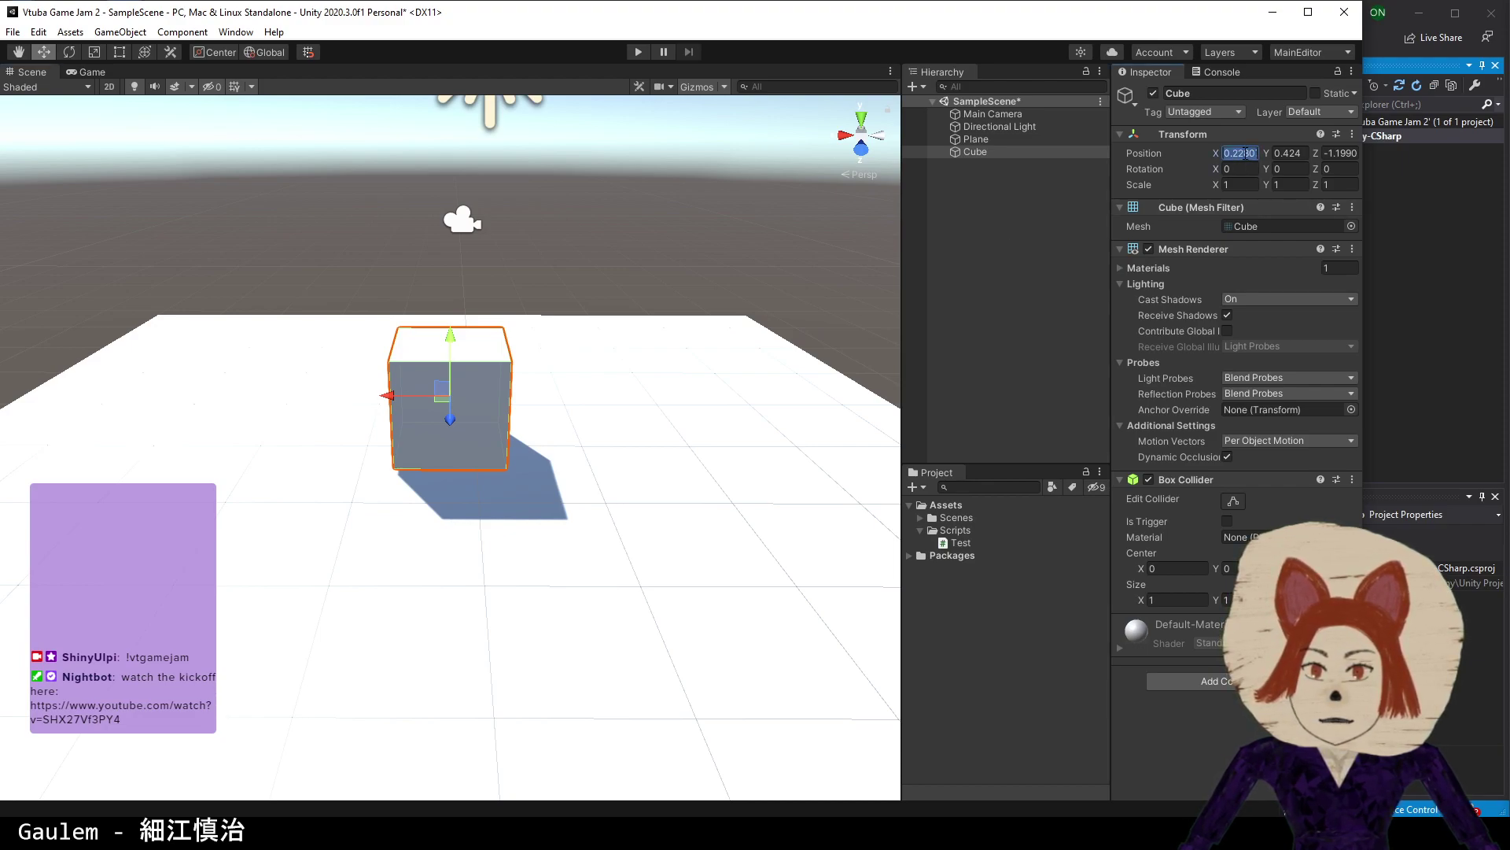
pyautogui.press('Tab')
pyautogui.press('Tab')
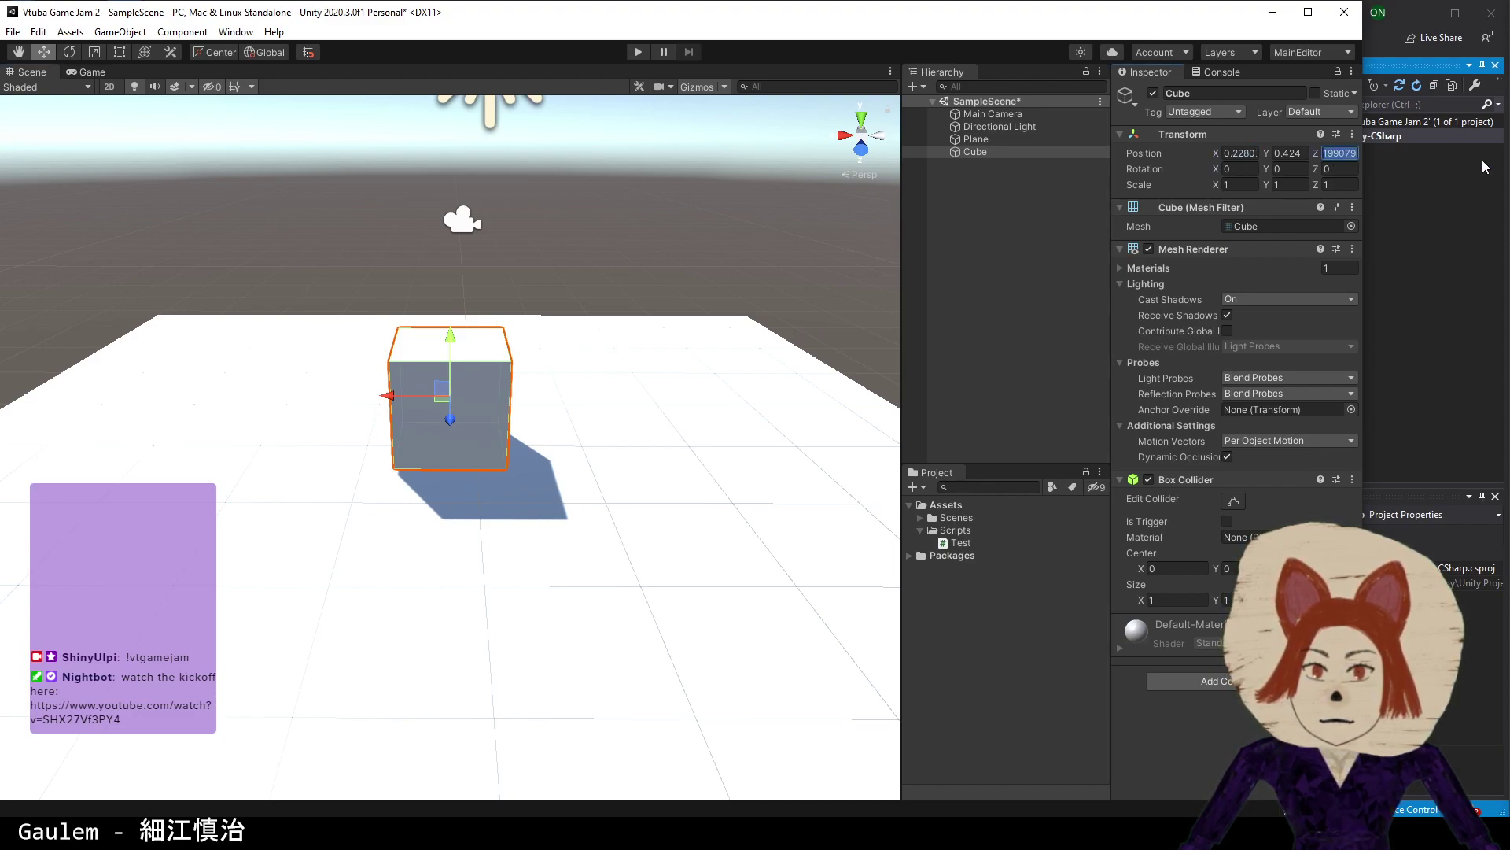
pyautogui.click(1306, 155)
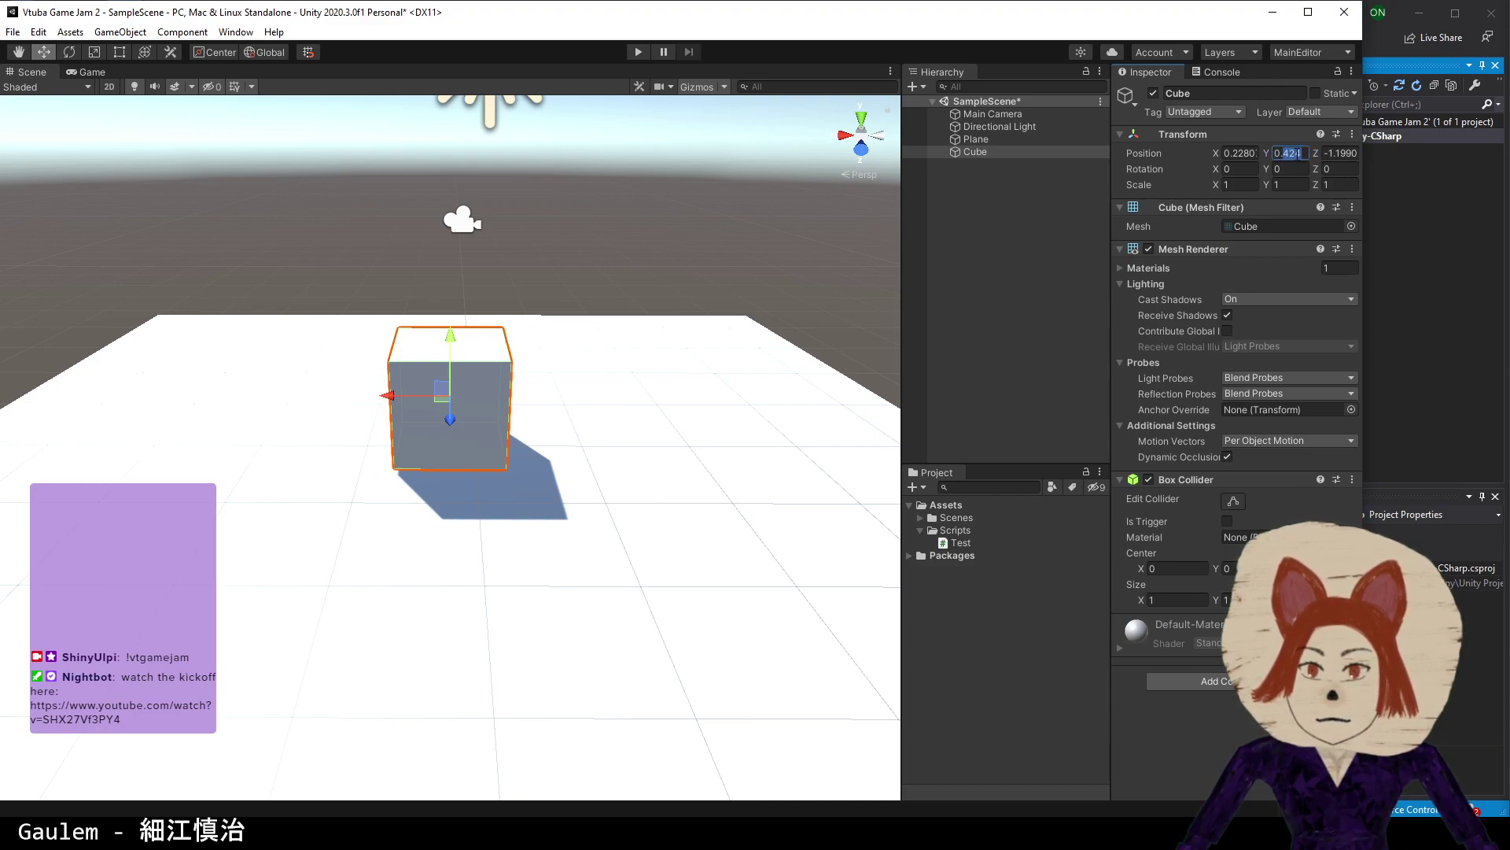
pyautogui.write('0.5')
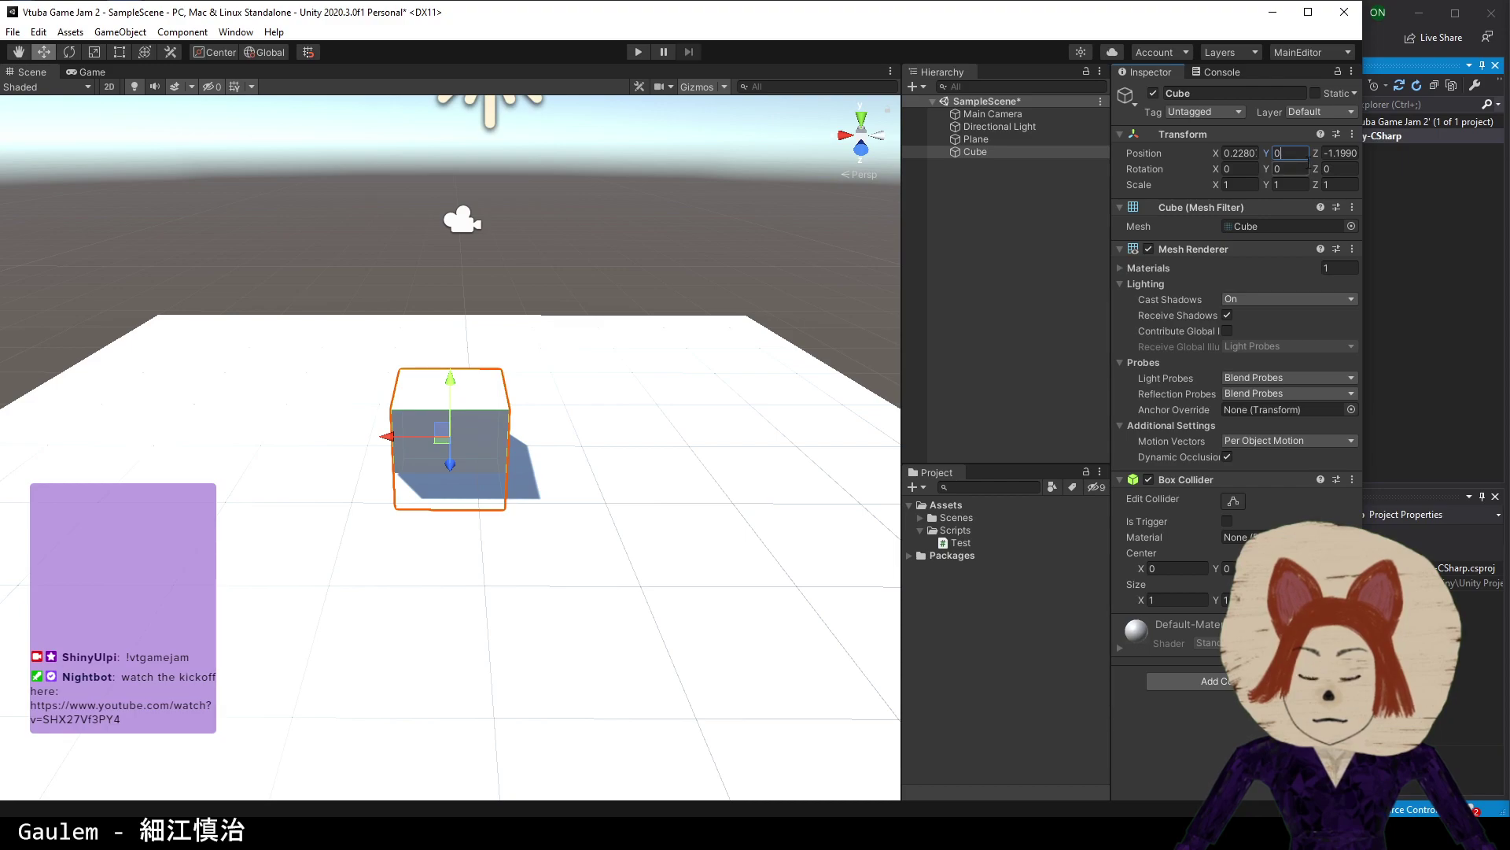
pyautogui.press('Return')
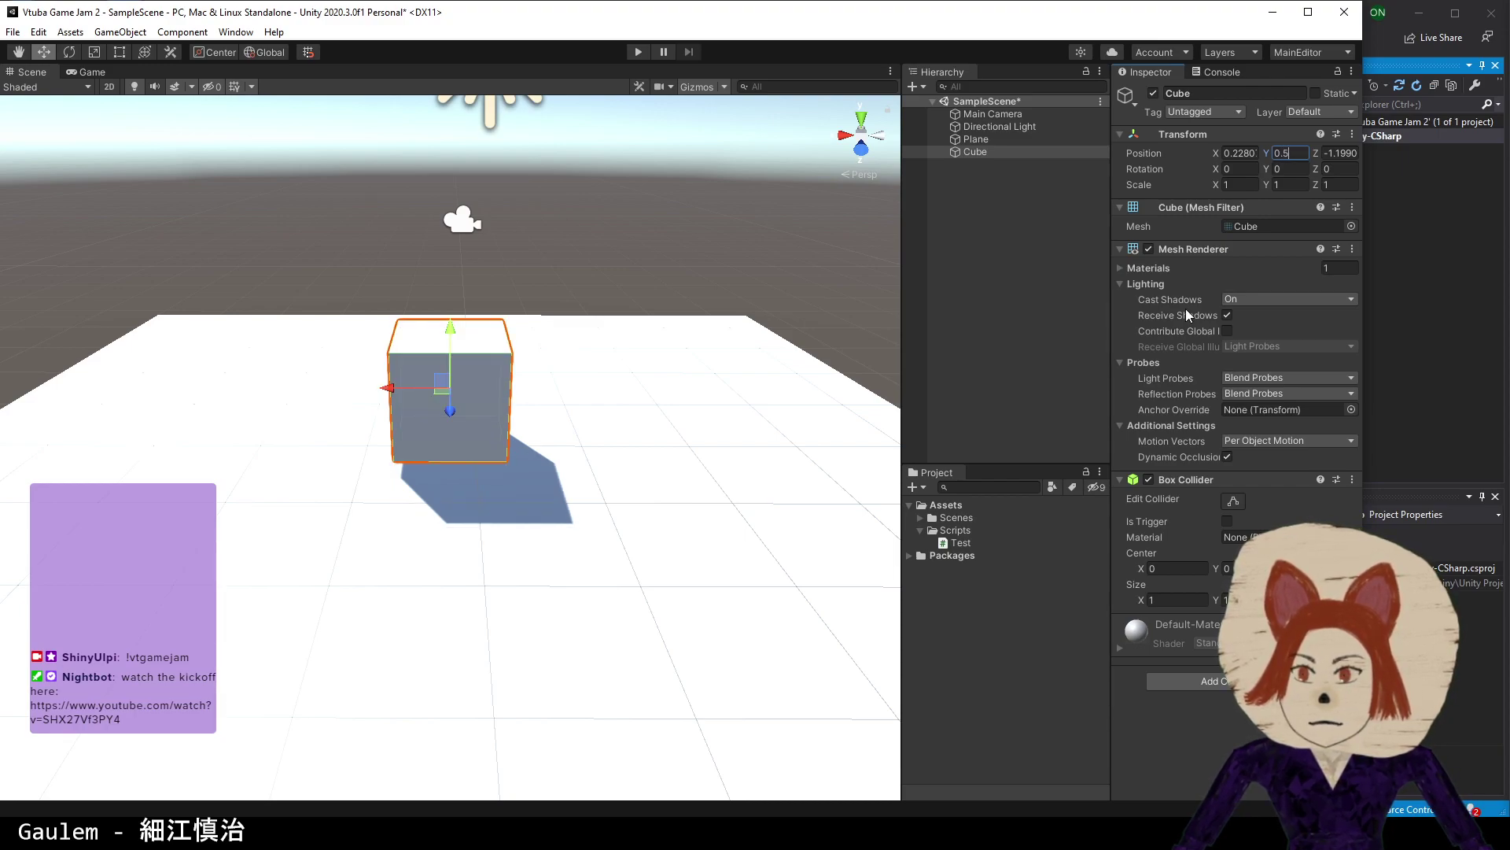
# - Set the cube's X and Z position to 0
pyautogui.scroll(6, 527, 468)
pyautogui.press('q')
pyautogui.scroll(-5, 552, 292)
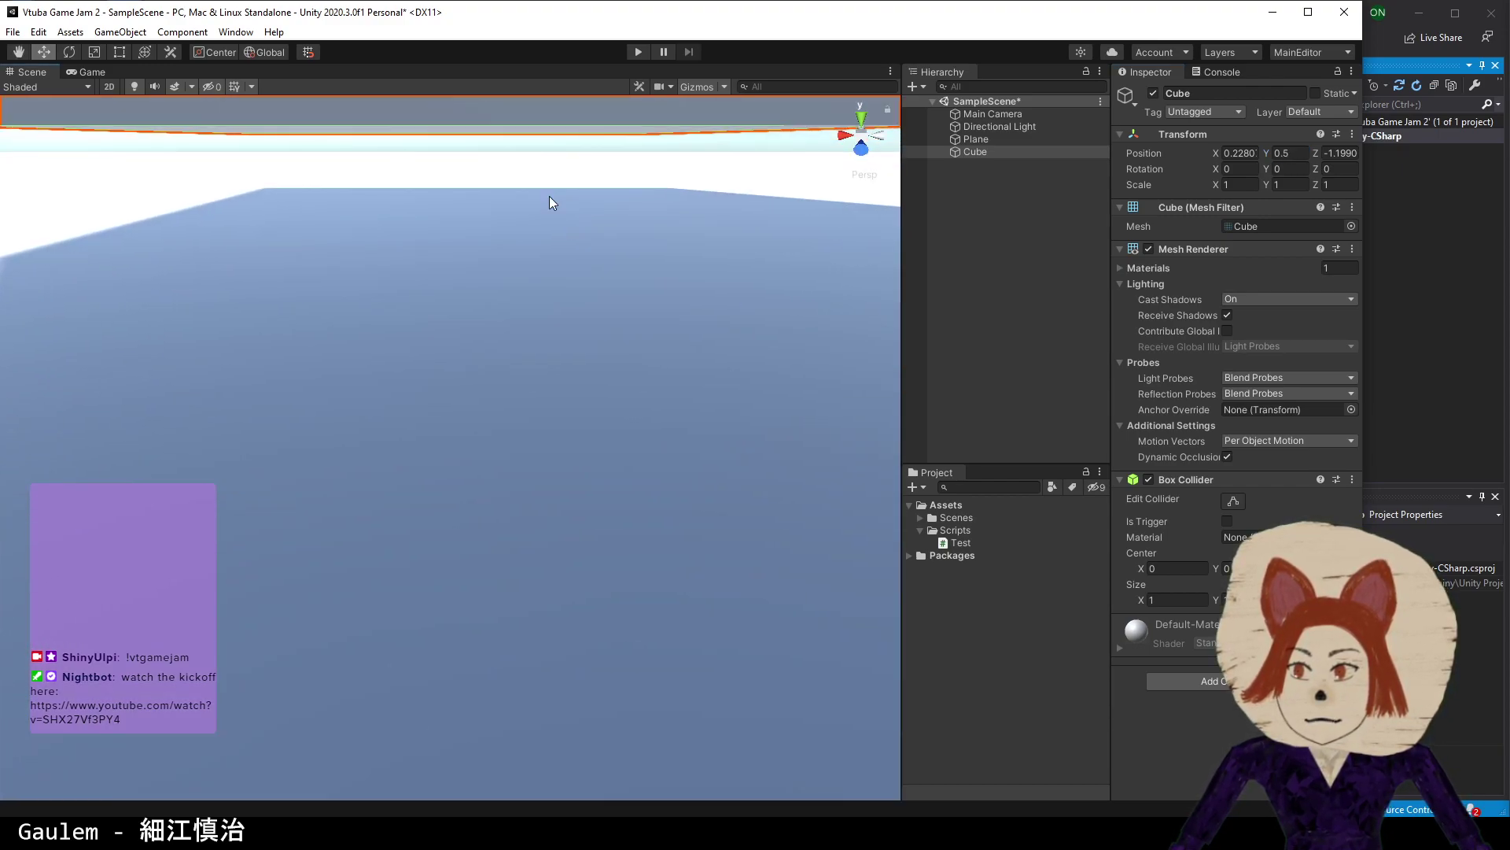
pyautogui.moveTo(577, 148); pyautogui.dragTo(582, 238)
pyautogui.press('w')
pyautogui.click(1240, 153)
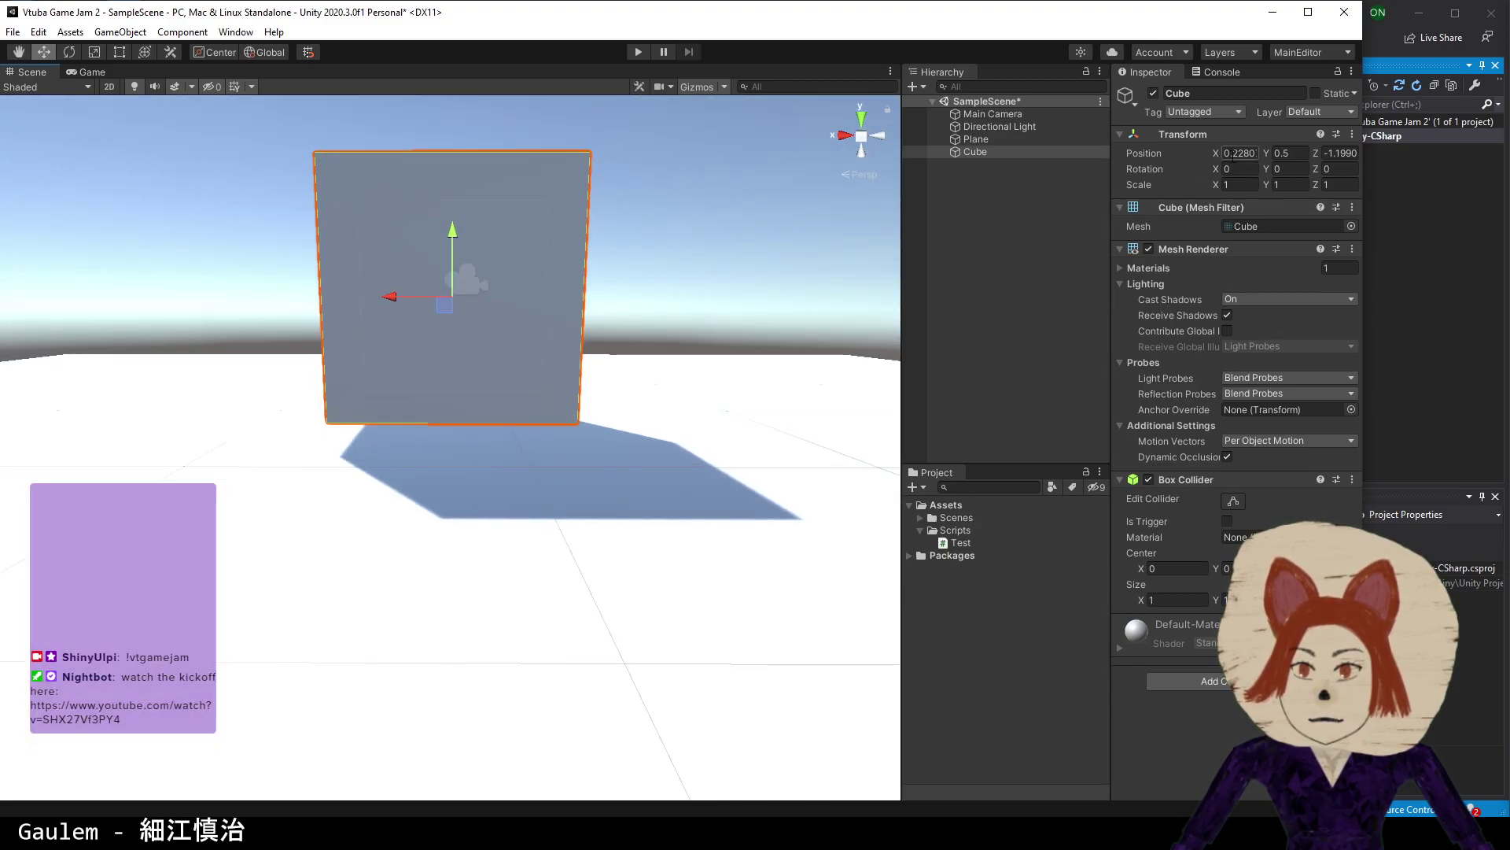
pyautogui.write('0')
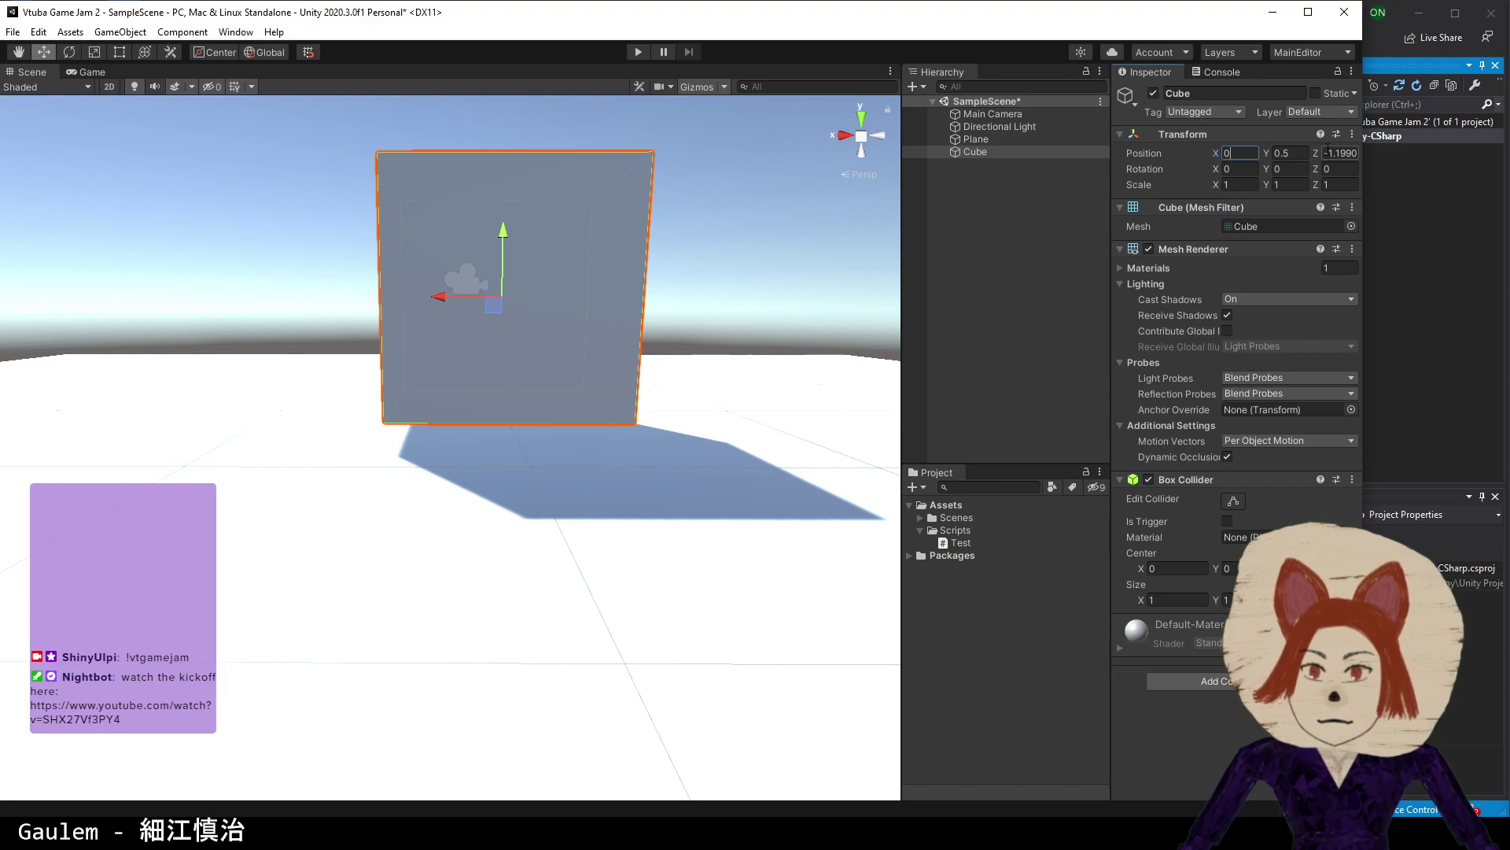
pyautogui.click(1334, 153)
pyautogui.write('0')
# - Set the Plane's position to 0 on the X, Y and Z axes
pyautogui.scroll(-5, 597, 521)
pyautogui.moveTo(597, 522); pyautogui.dragTo(602, 507, button='right')
pyautogui.click(976, 140)
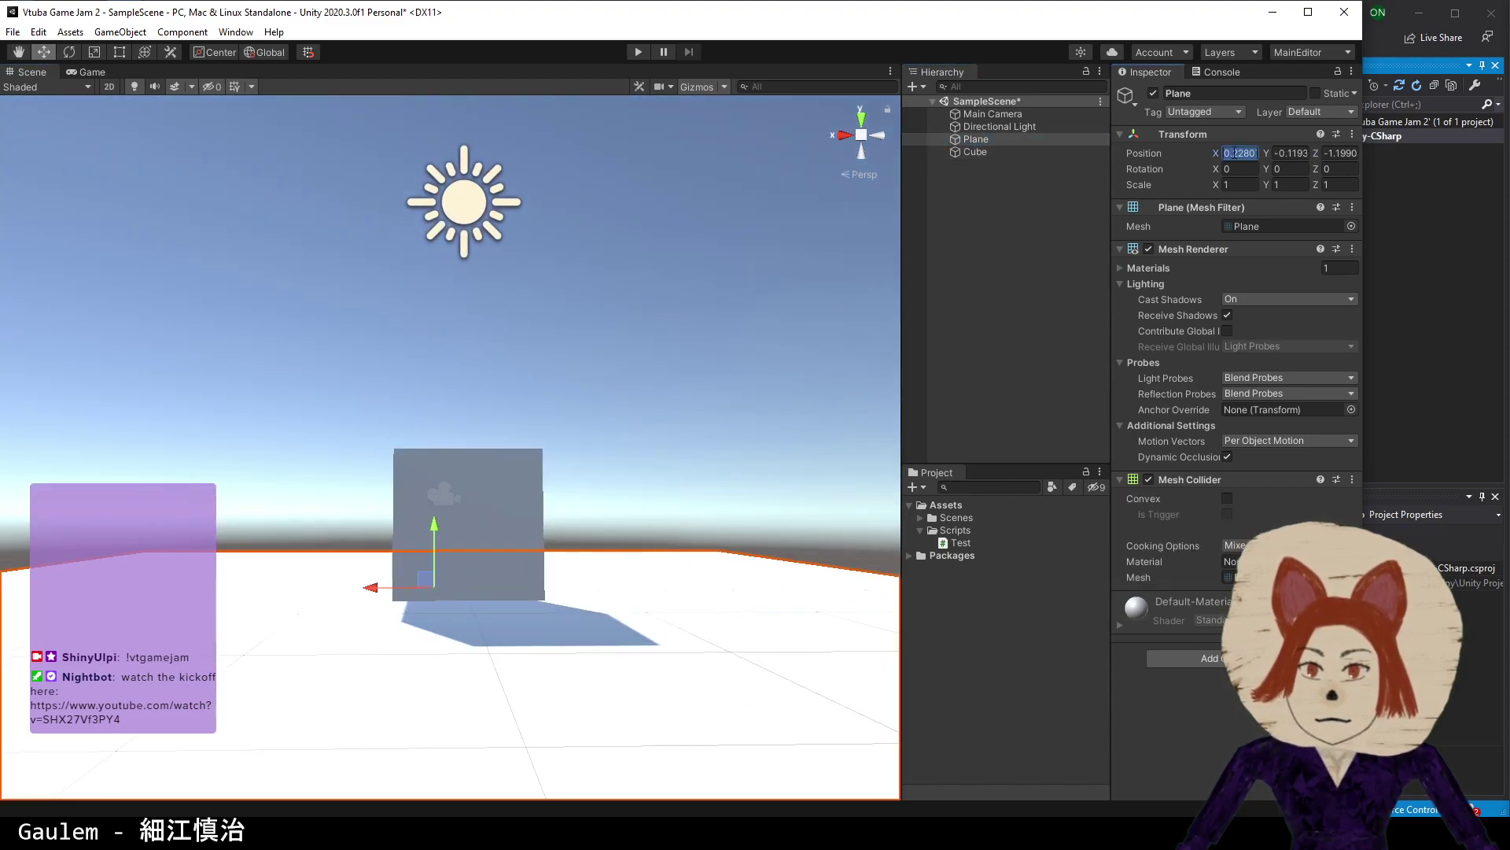
pyautogui.write('0')
pyautogui.press('Tab')
pyautogui.write('0')
pyautogui.press('Tab')
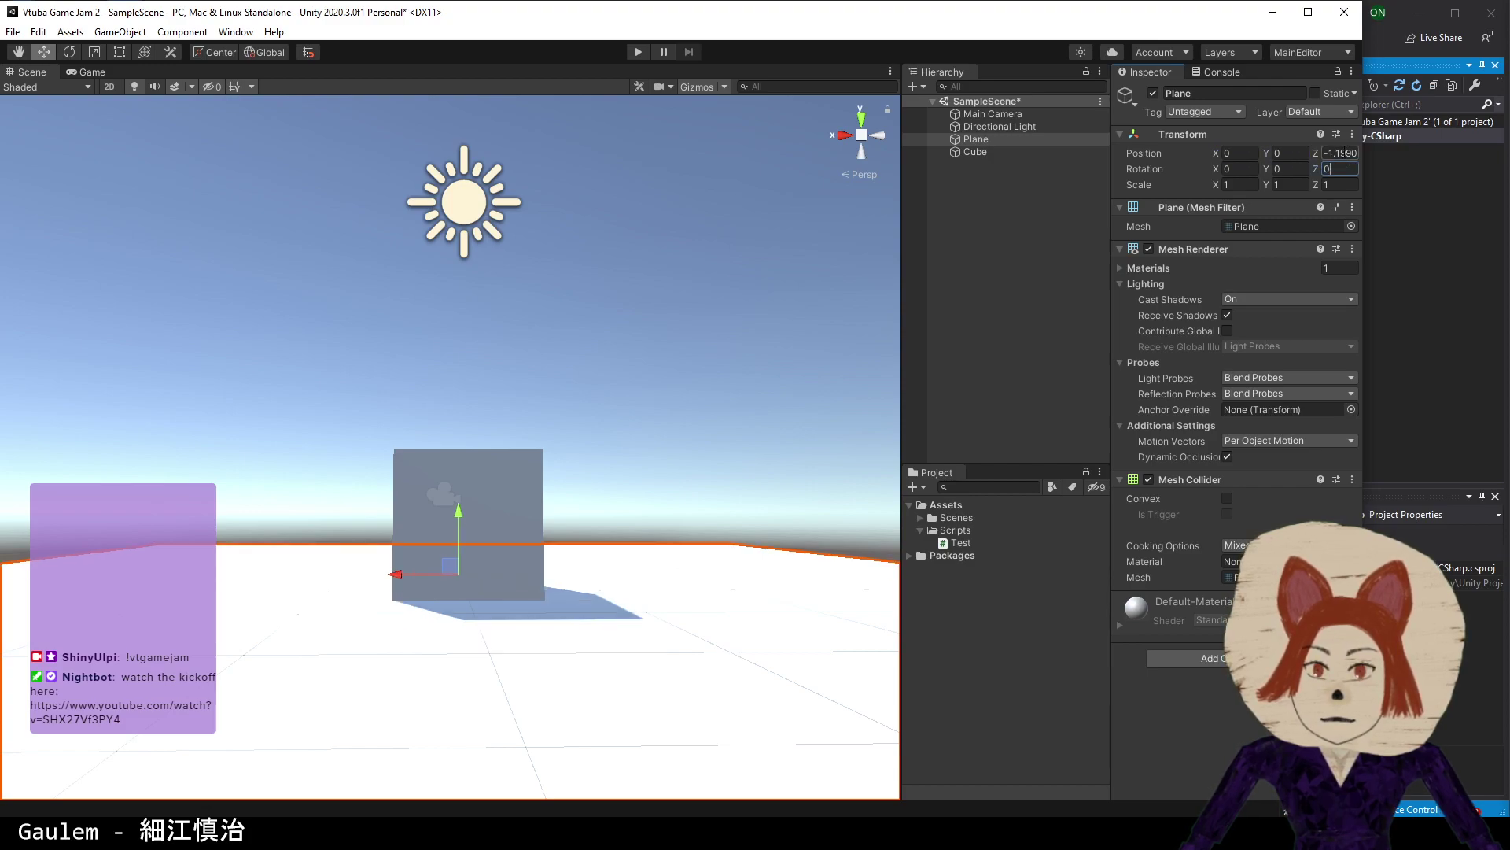
pyautogui.write('0')
# - Try shifting the cube along the X axis to about 0.22
pyautogui.moveTo(702, 431); pyautogui.dragTo(464, 631, button='right')
pyautogui.click(1007, 151)
pyautogui.moveTo(464, 631); pyautogui.dragTo(549, 550, button='middle')
pyautogui.moveTo(549, 550); pyautogui.dragTo(464, 361, button='right')
pyautogui.moveTo(462, 355)
pyautogui.mouseDown()
pyautogui.moveTo(428, 326)
pyautogui.moveTo(498, 336)
pyautogui.moveTo(485, 348)
pyautogui.mouseUp()
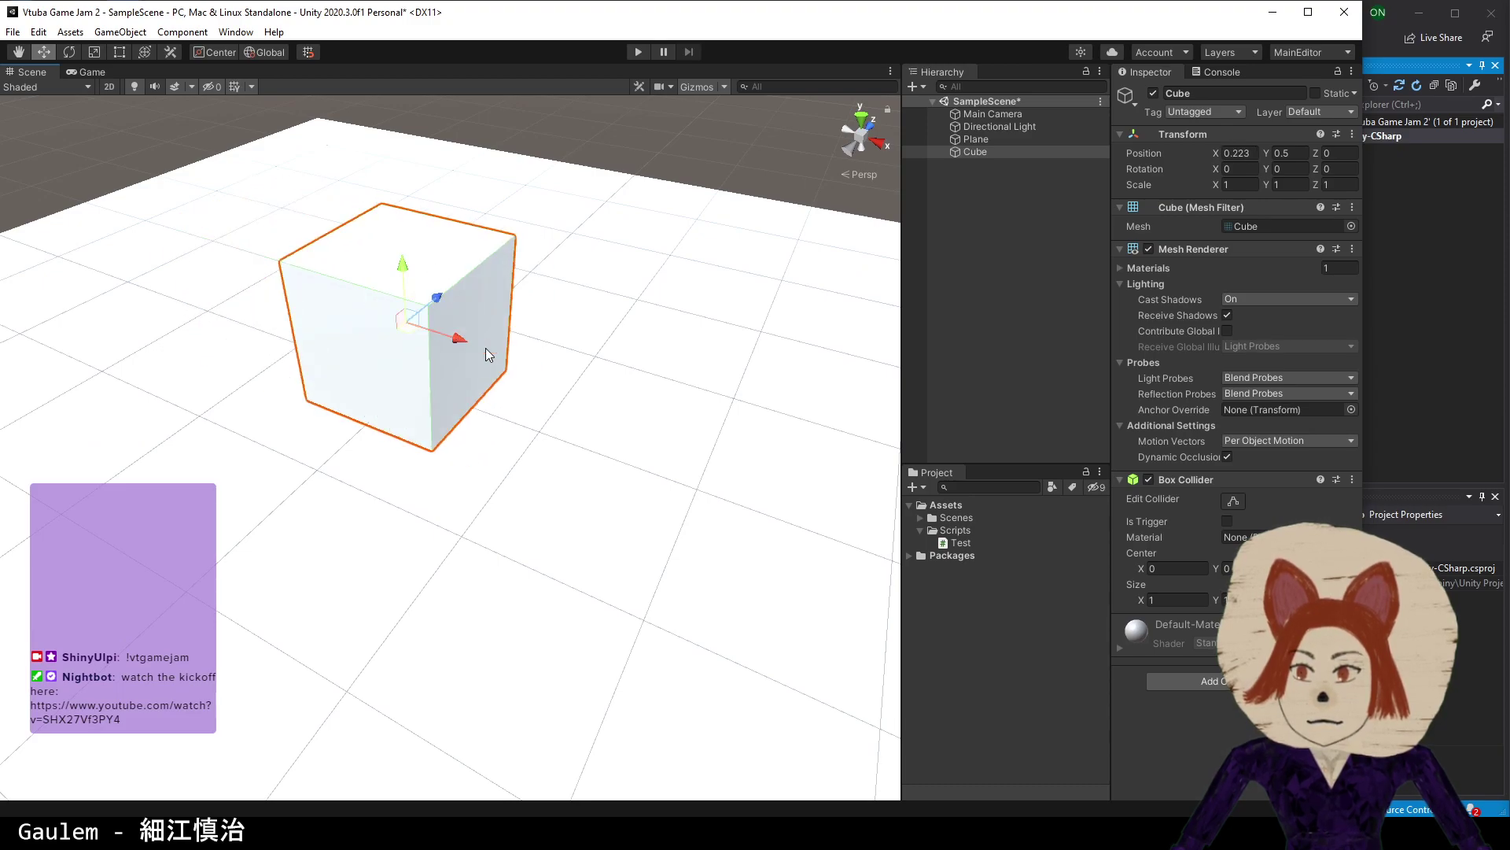
# - Duplicate the cube four times
pyautogui.click(980, 141)
pyautogui.click(986, 153)
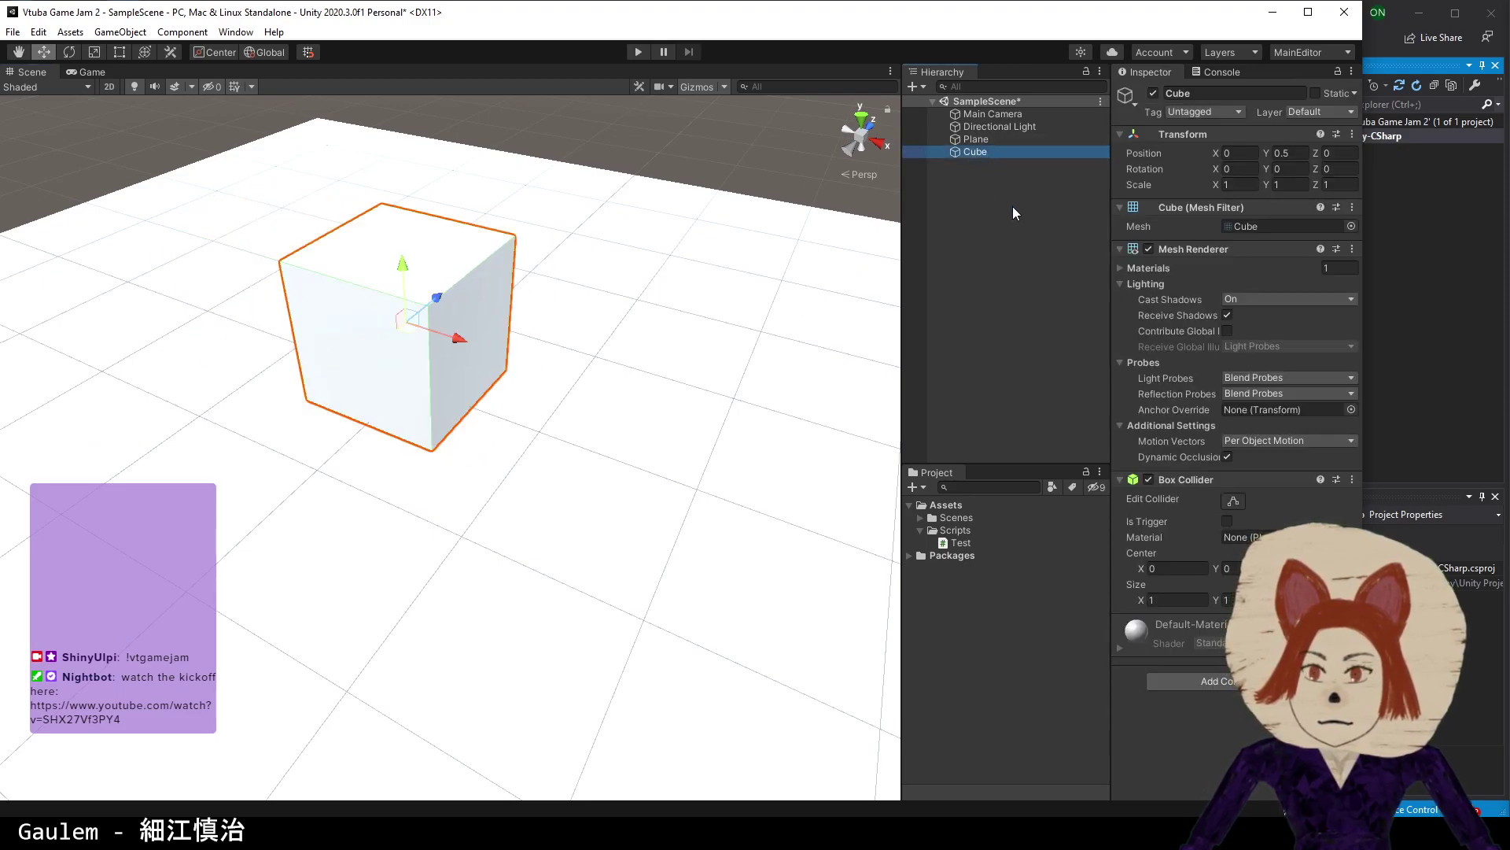
pyautogui.hotkey('ctrl', 'd')
pyautogui.hotkey('ctrl', 'd')
pyautogui.hotkey('ctrl', 'd')
pyautogui.hotkey('ctrl', 'd')
# - Move the original Cube and Cube (1) along the negative X direction so they stand spaced out beside the remaining stacked cubes
pyautogui.click(996, 154)
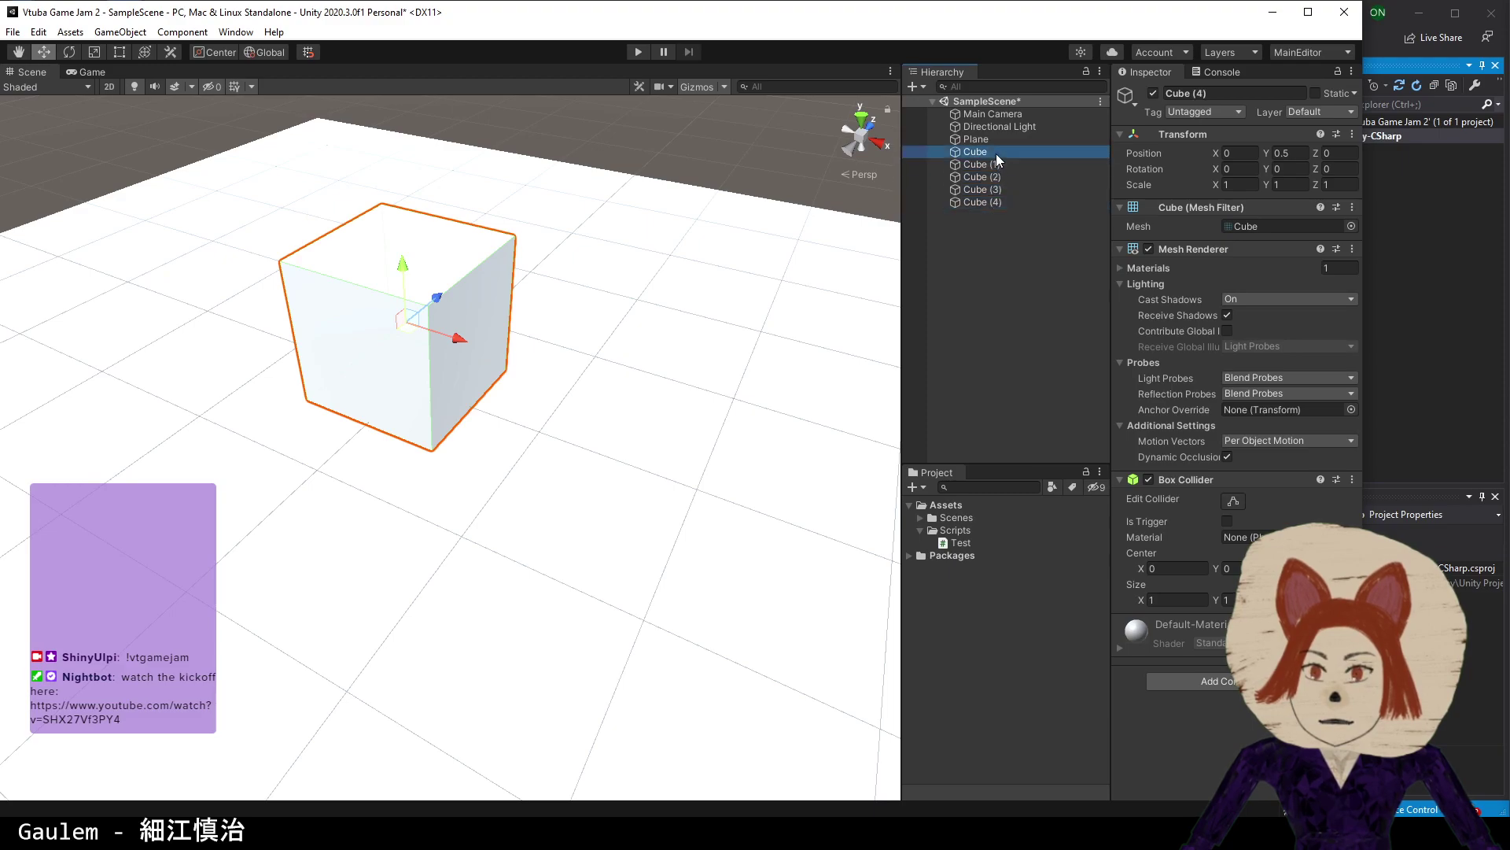
pyautogui.moveTo(550, 364); pyautogui.dragTo(641, 428, button='middle')
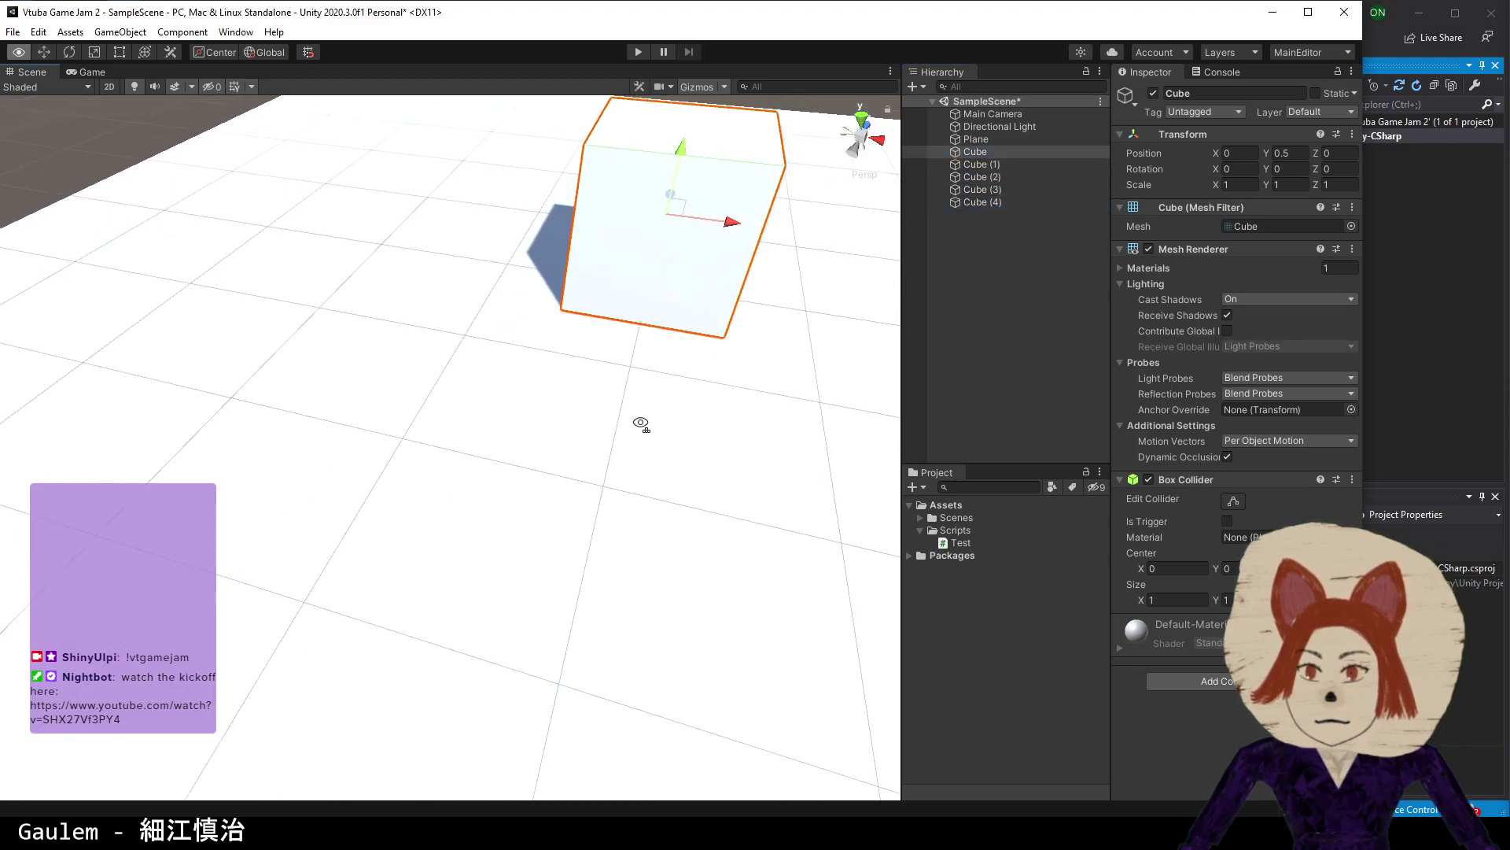
pyautogui.scroll(-2, 641, 426)
pyautogui.moveTo(671, 252); pyautogui.dragTo(245, 223)
pyautogui.click(992, 165)
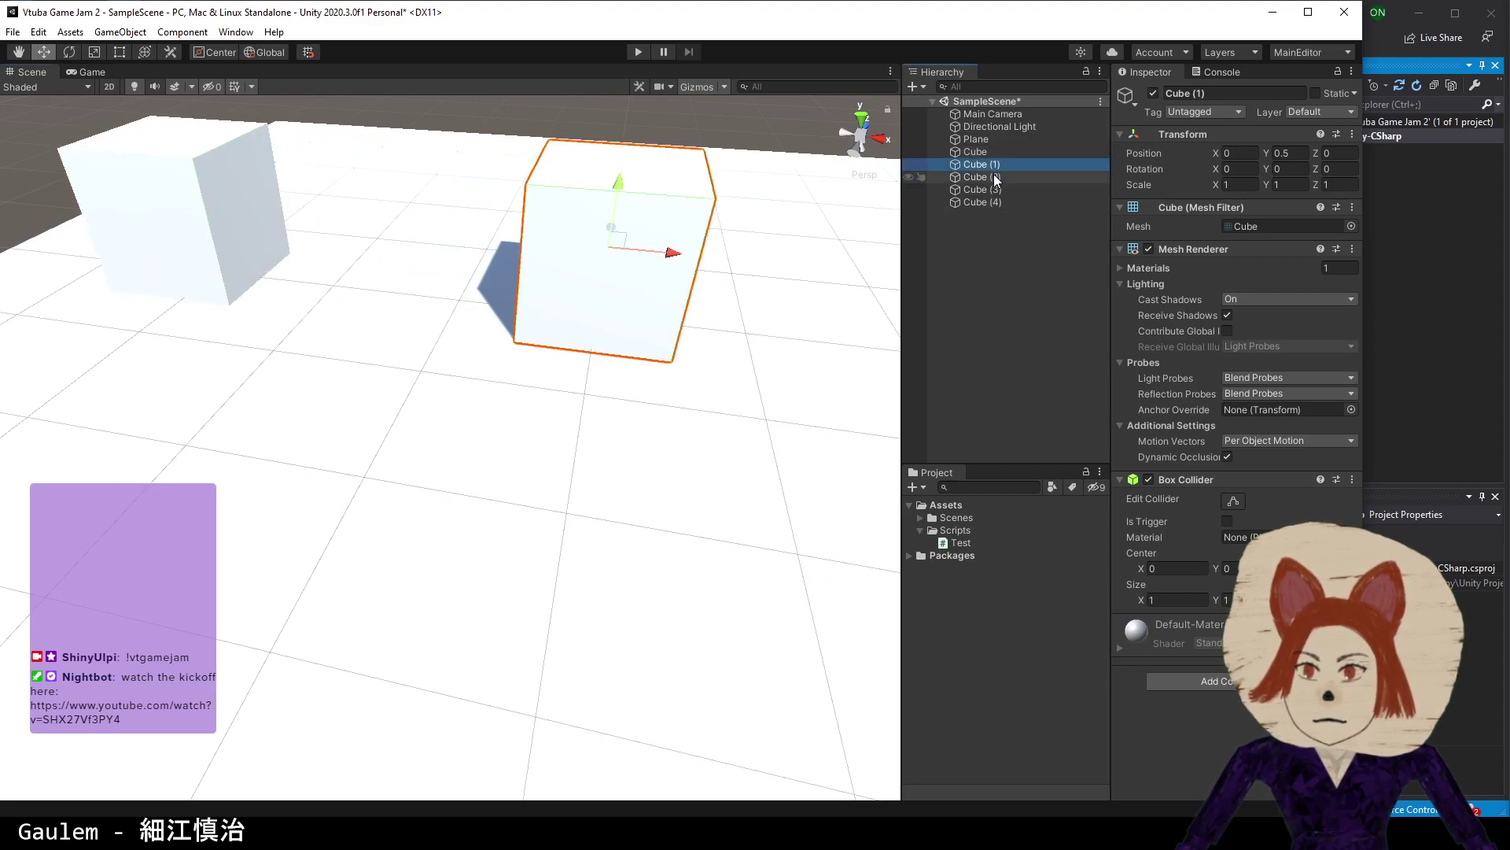
pyautogui.moveTo(671, 252); pyautogui.dragTo(460, 239)
pyautogui.click(614, 262)
# - Move Cube (3) and Cube (4) along the positive X direction to complete an evenly spaced row, with Cube (4) at about X 2.9
pyautogui.click(982, 202)
pyautogui.click(980, 189)
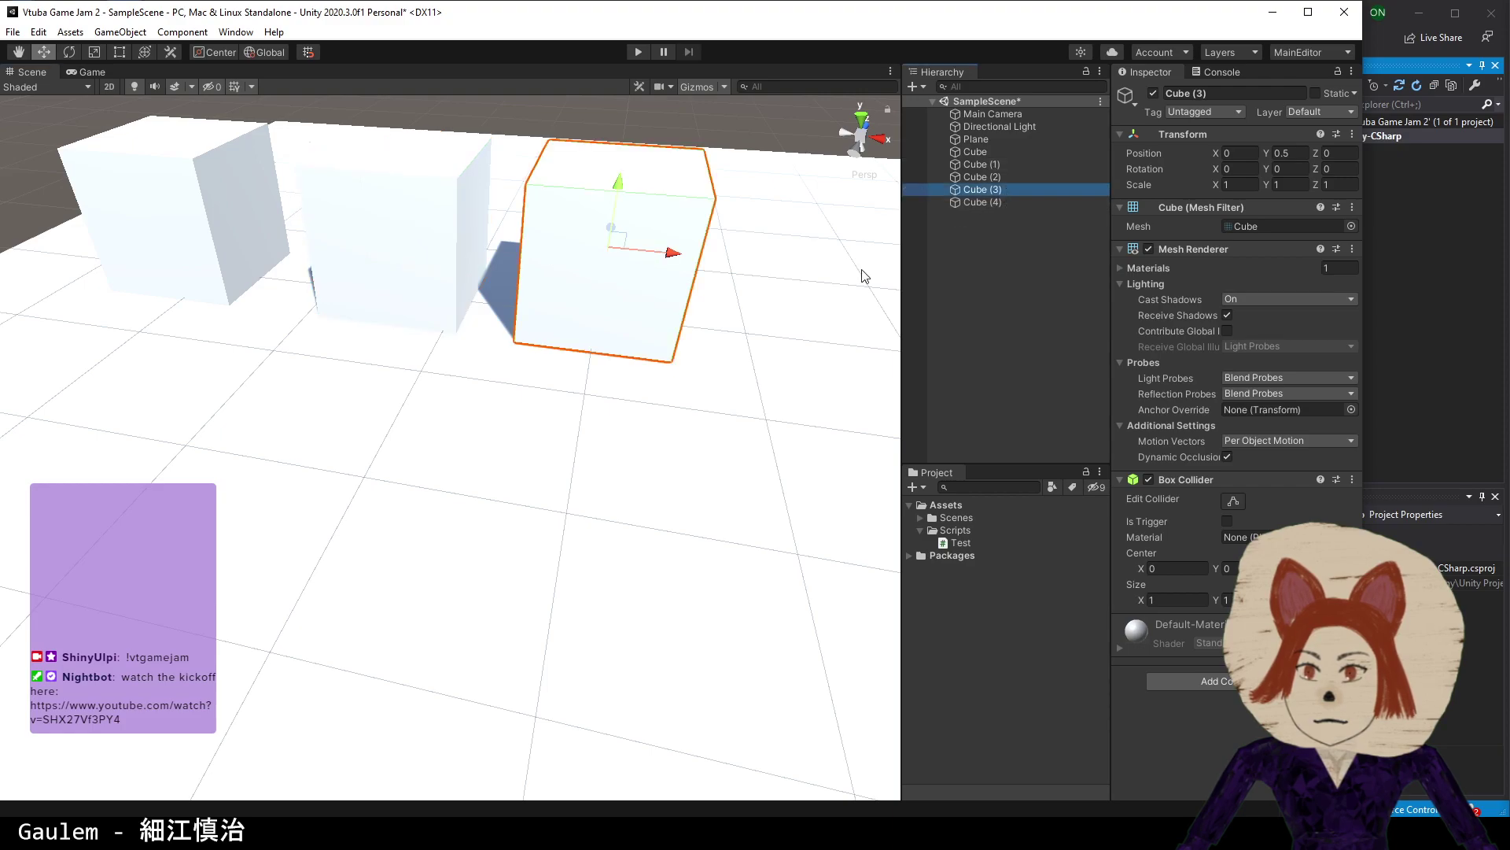
pyautogui.moveTo(708, 354); pyautogui.dragTo(332, 320, button='middle')
pyautogui.moveTo(283, 304); pyautogui.dragTo(498, 329)
pyautogui.click(1036, 204)
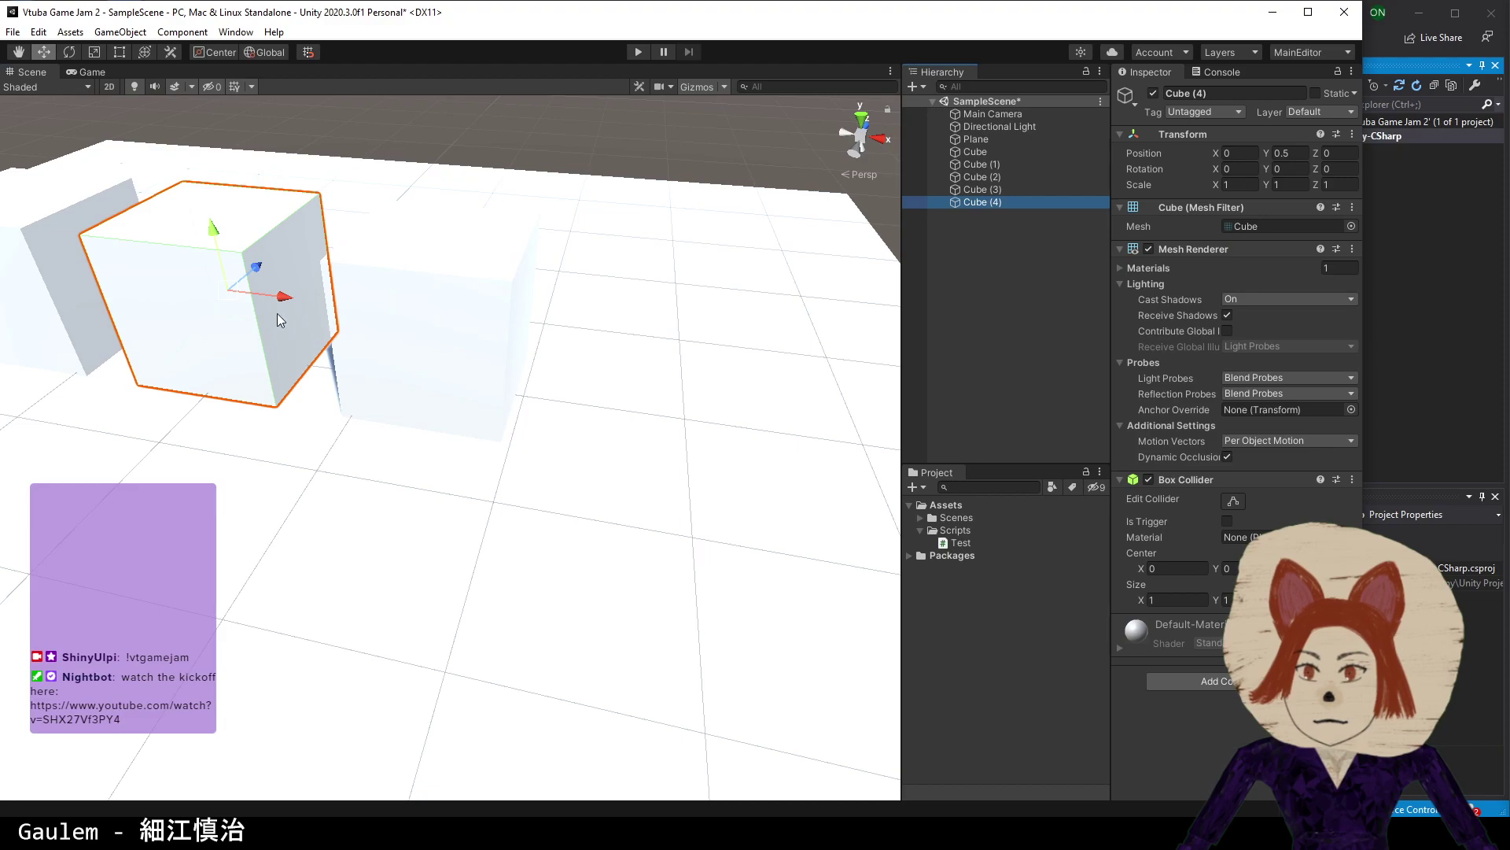
pyautogui.moveTo(277, 313); pyautogui.dragTo(745, 381)
pyautogui.scroll(-5, 522, 539)
pyautogui.scroll(3, 513, 554)
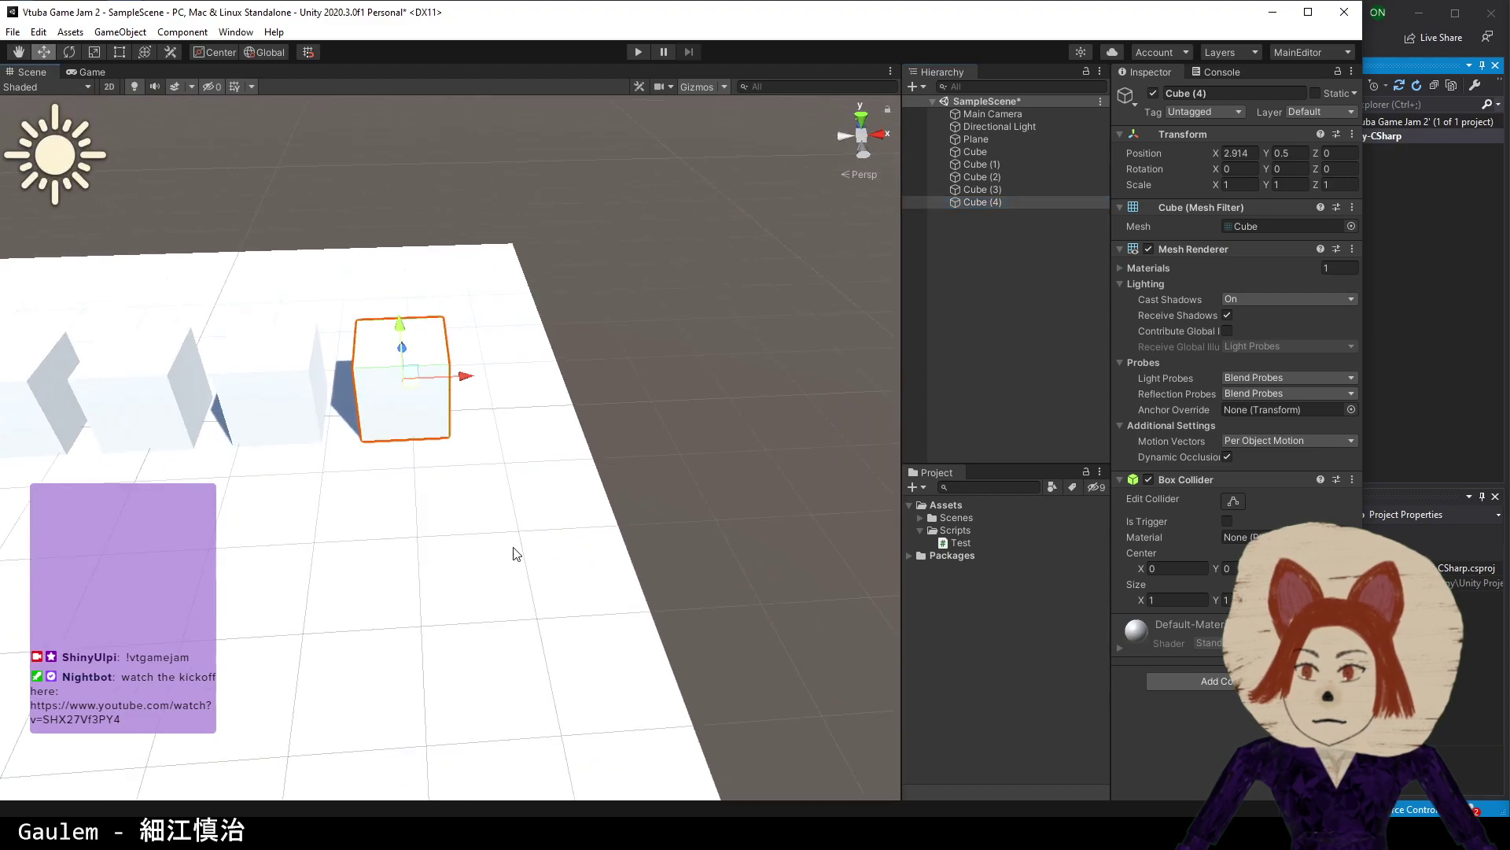
pyautogui.moveTo(515, 553); pyautogui.dragTo(453, 539, button='middle')
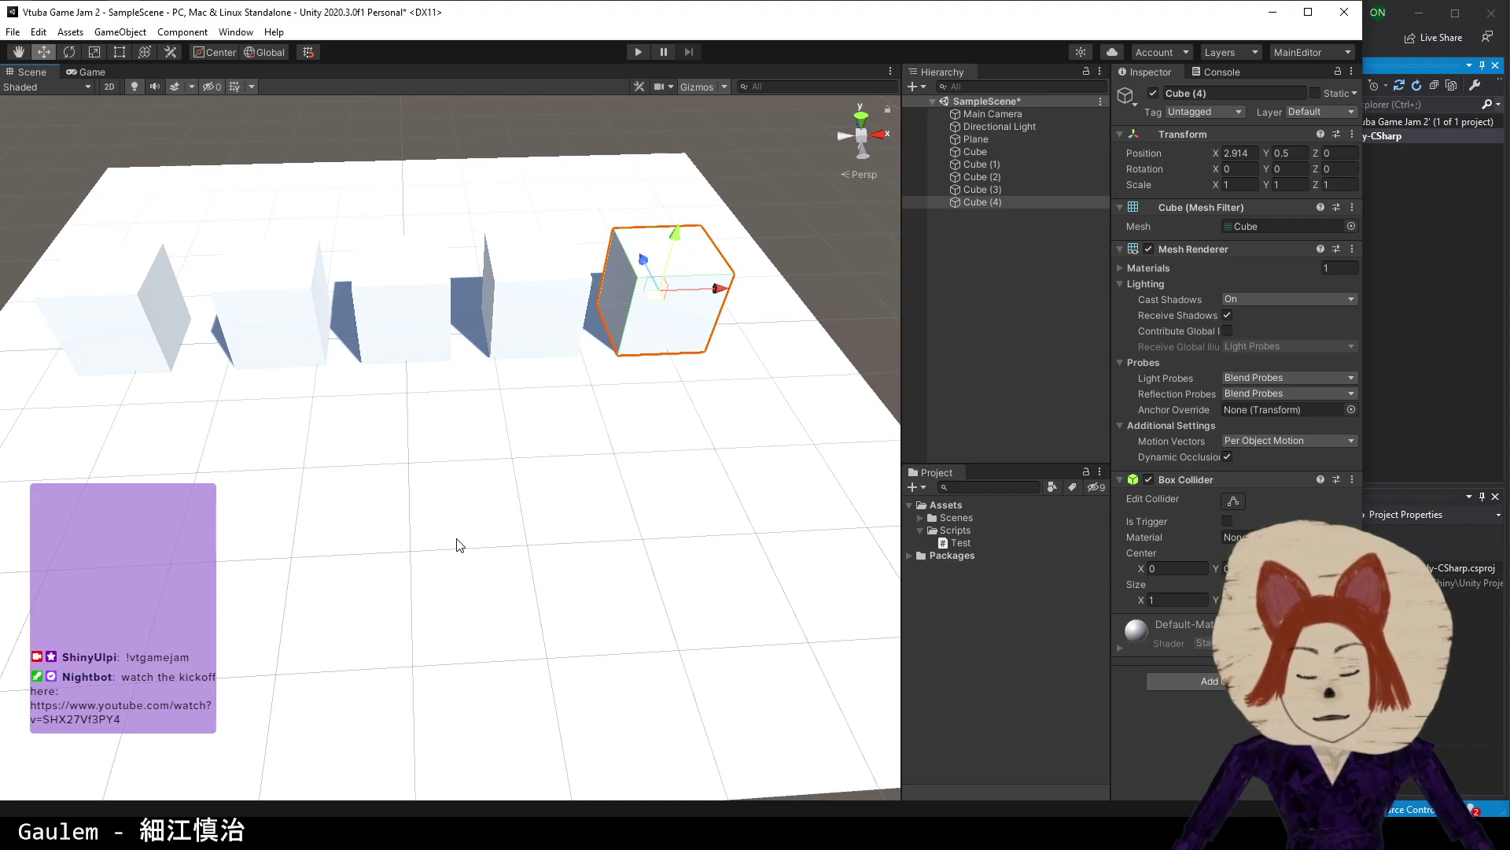
# - Try creating an empty object with the Plane and all five cubes selected, and undo it
pyautogui.click(148, 246)
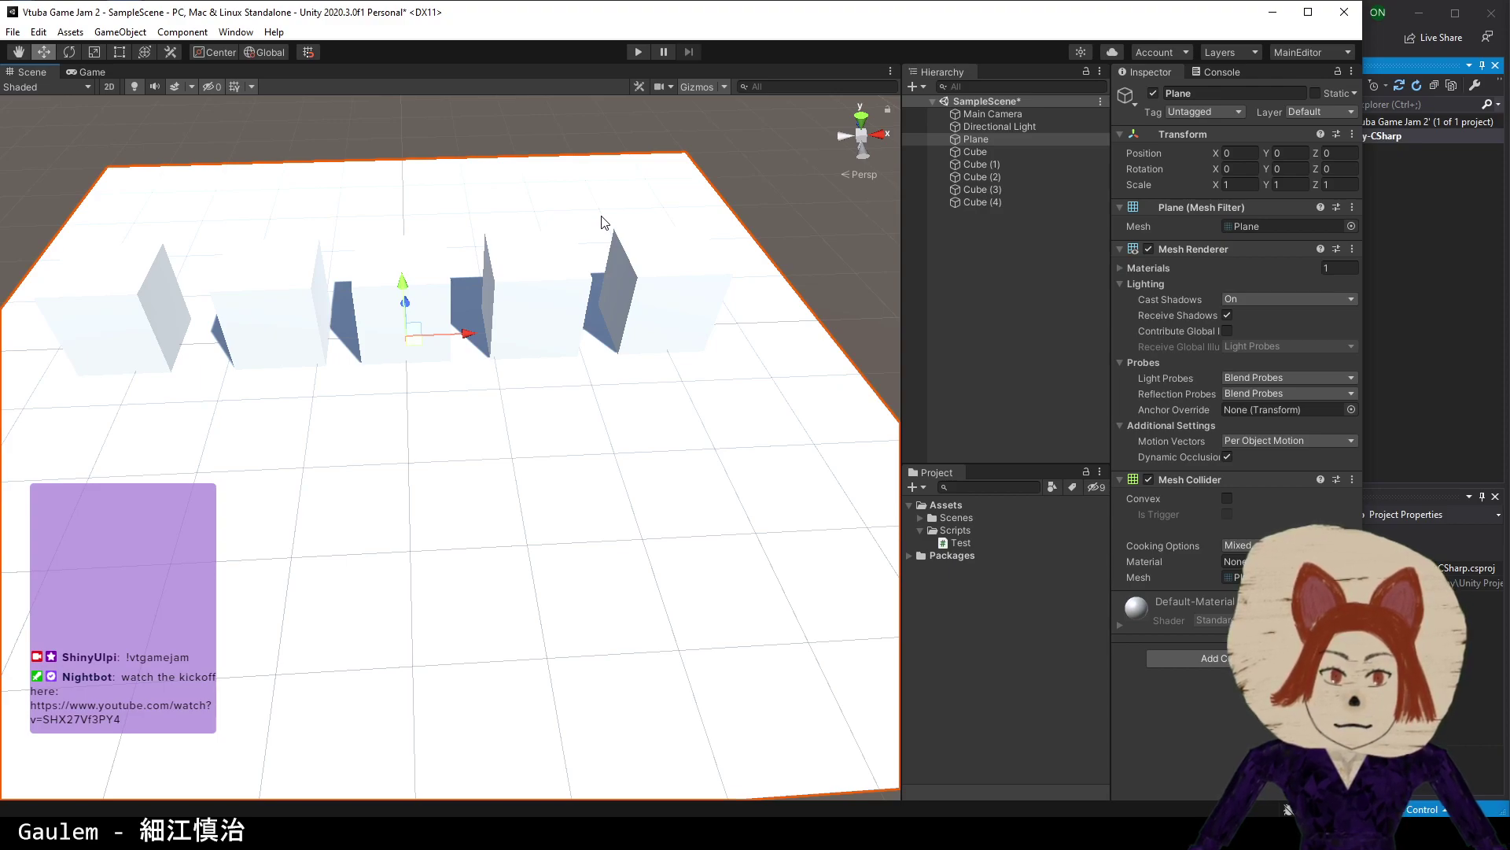
pyautogui.keyDown('shift'); pyautogui.click(1030, 194); pyautogui.keyUp('shift')
pyautogui.keyDown('shift'); pyautogui.click(1024, 202); pyautogui.keyUp('shift')
pyautogui.rightClick(1023, 206)
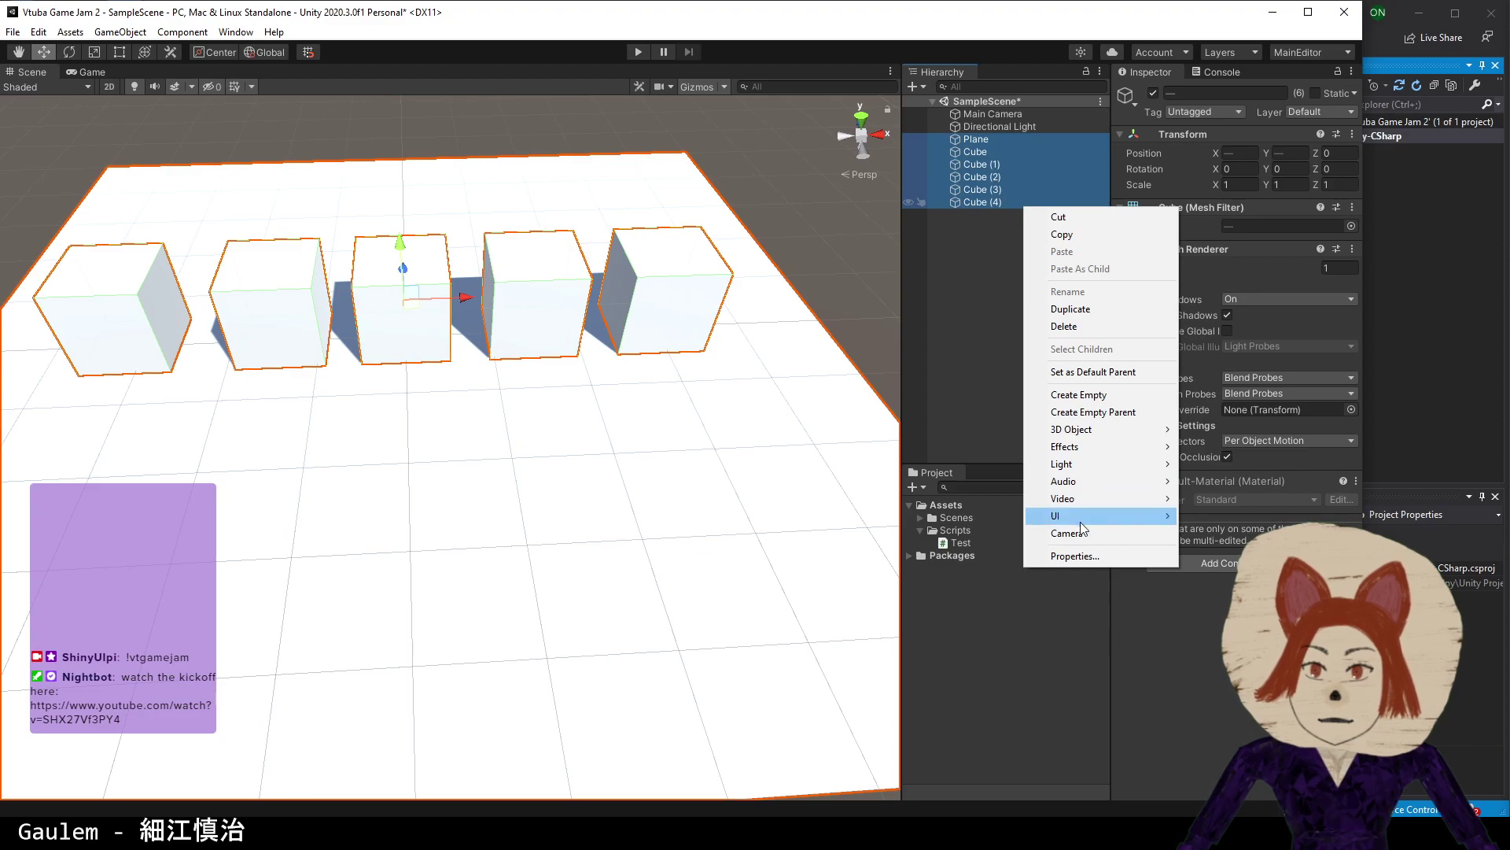
pyautogui.click(1088, 393)
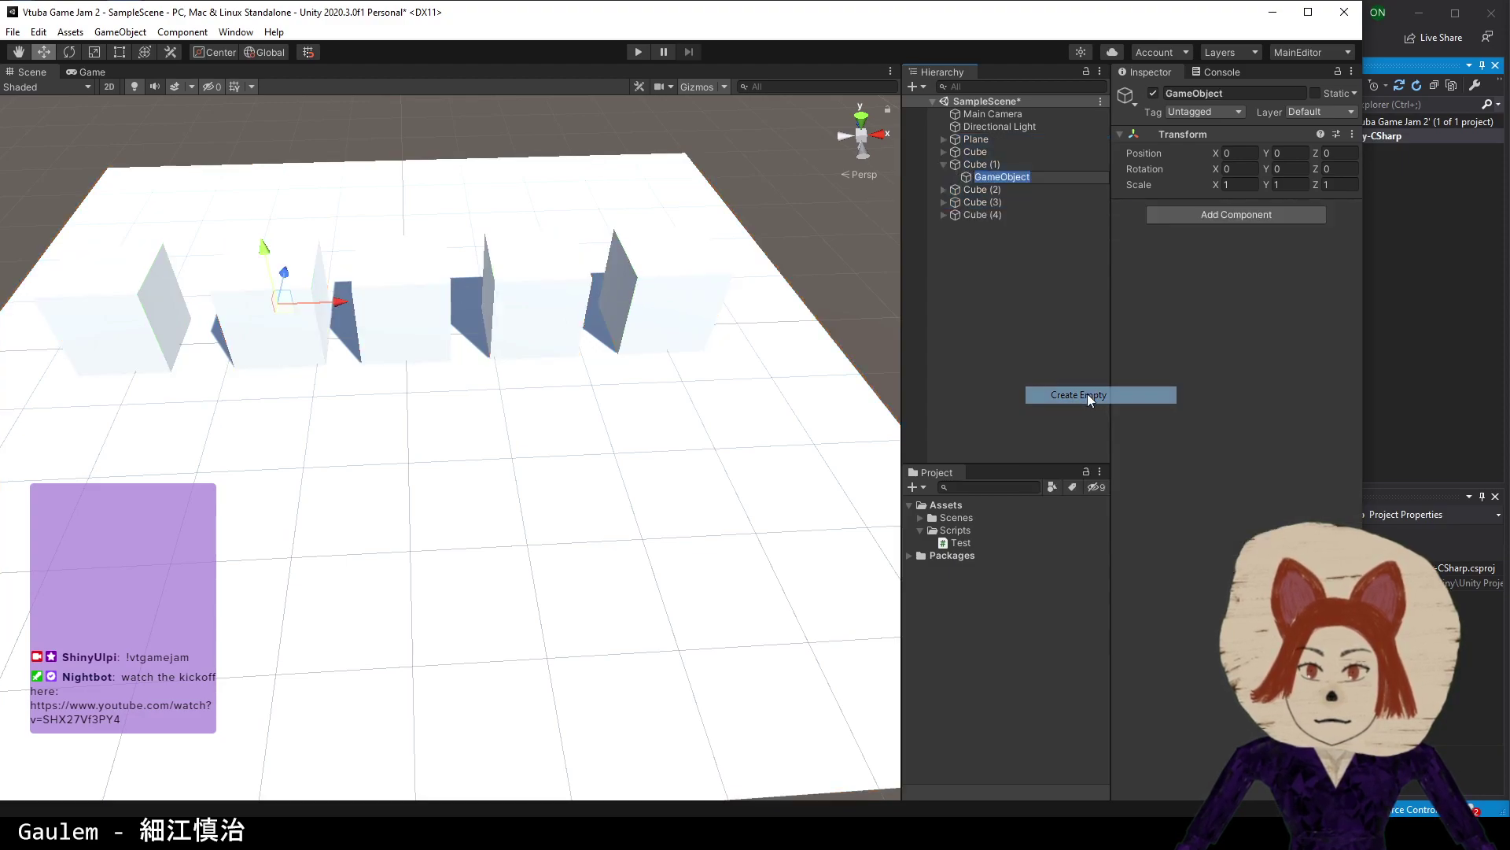
pyautogui.click(1042, 251)
pyautogui.click(1014, 175)
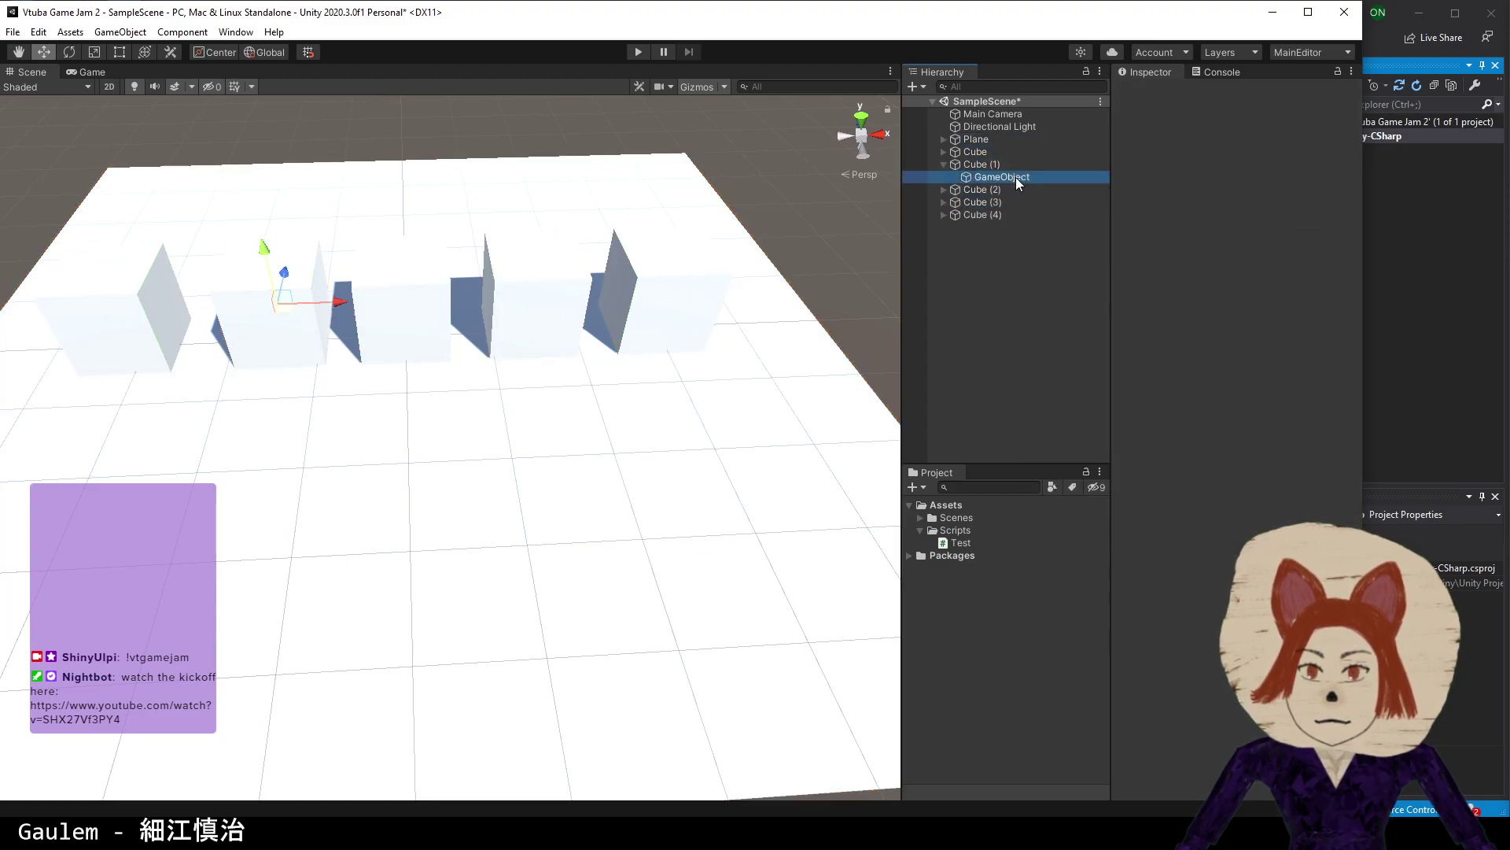
pyautogui.hotkey('ctrl', 'z')
# - Create an empty GameObject at the scene's root level and reset its transform
pyautogui.click(1002, 235)
pyautogui.rightClick(1002, 234)
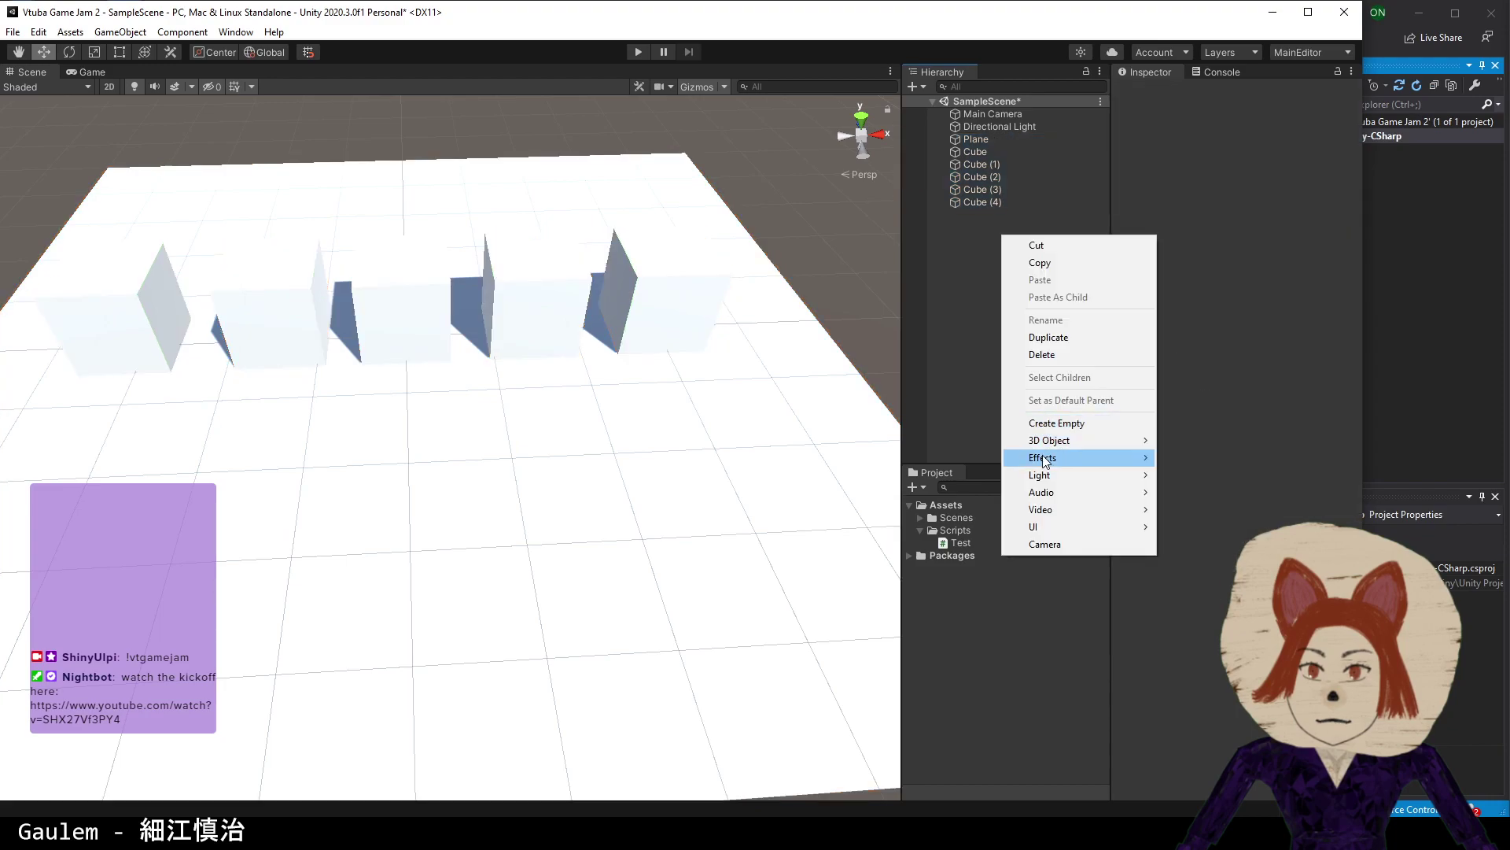
pyautogui.click(1056, 423)
pyautogui.rightClick(1225, 134)
pyautogui.click(1259, 145)
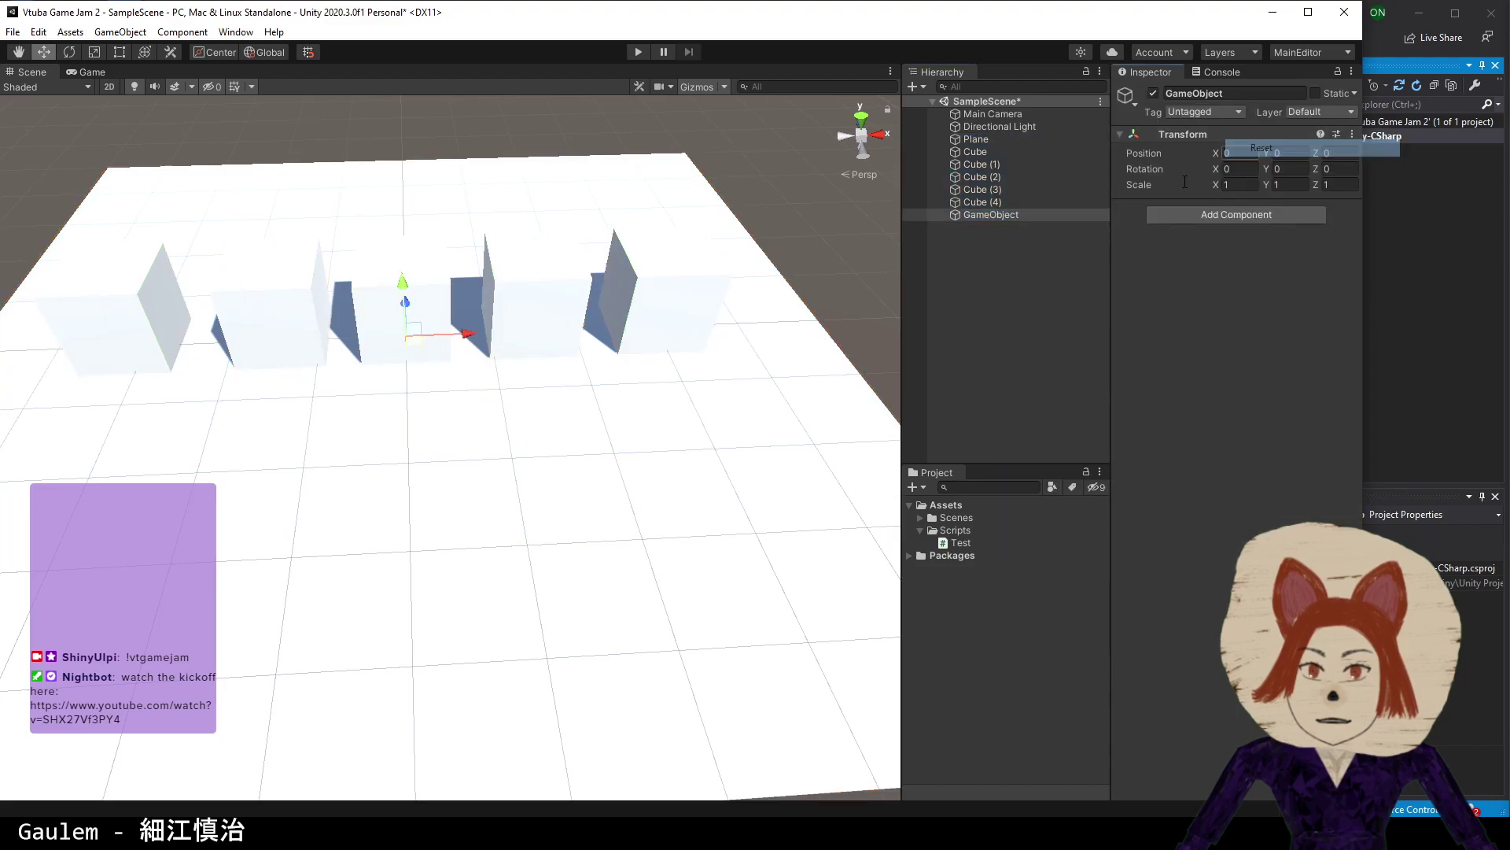
# - Parent the Plane and all five cubes under the empty GameObject
pyautogui.click(1004, 142)
pyautogui.keyDown('shift'); pyautogui.click(999, 202); pyautogui.keyUp('shift')
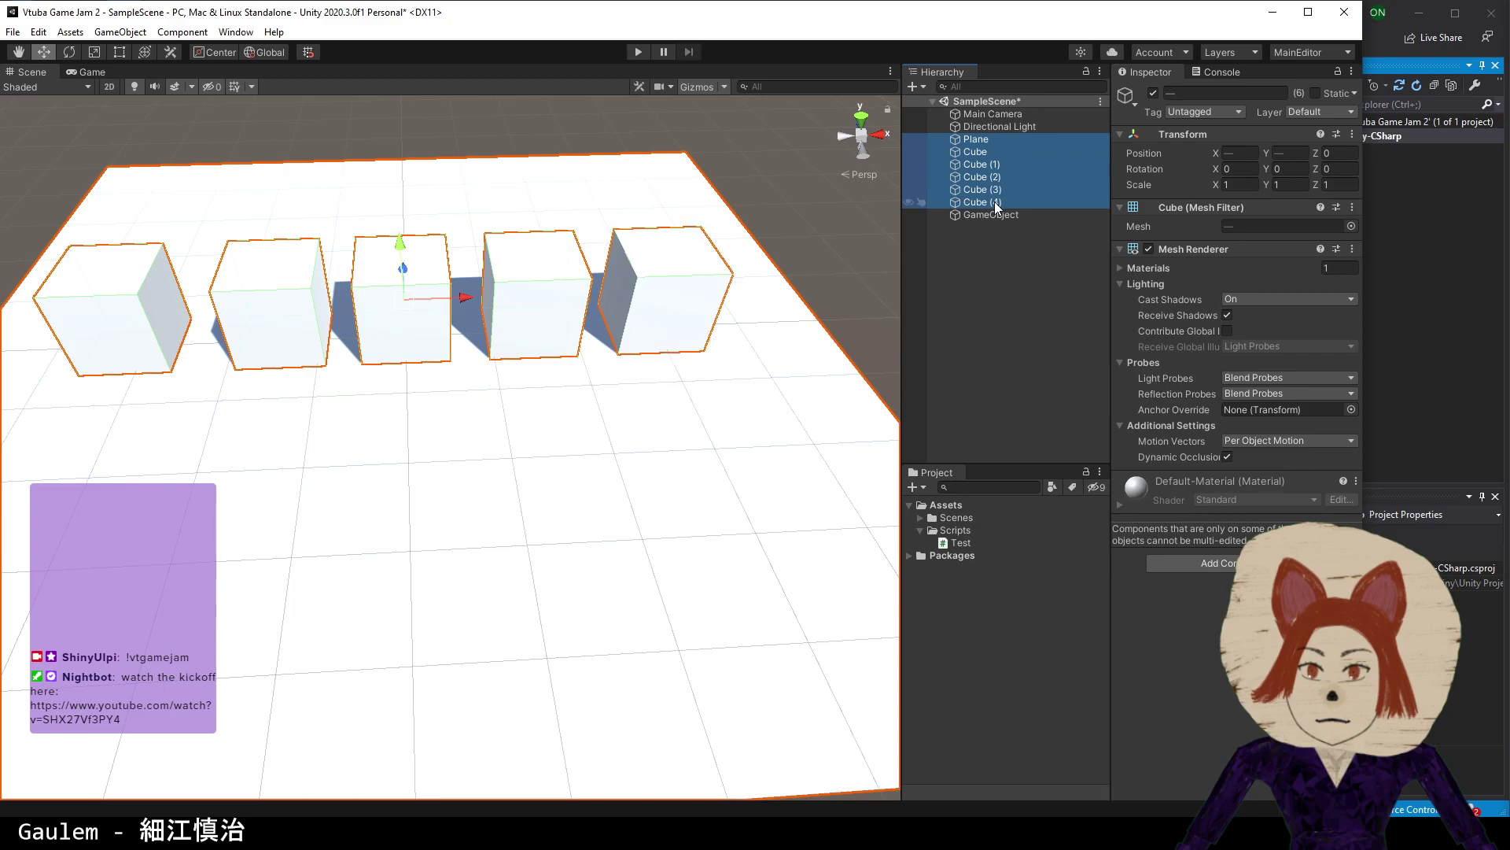
pyautogui.moveTo(999, 202); pyautogui.dragTo(996, 215)
# - Test rotating the parent GameObject about the Y axis to about 88 degrees, and set its Y rotation back to 0
pyautogui.doubleClick(993, 138)
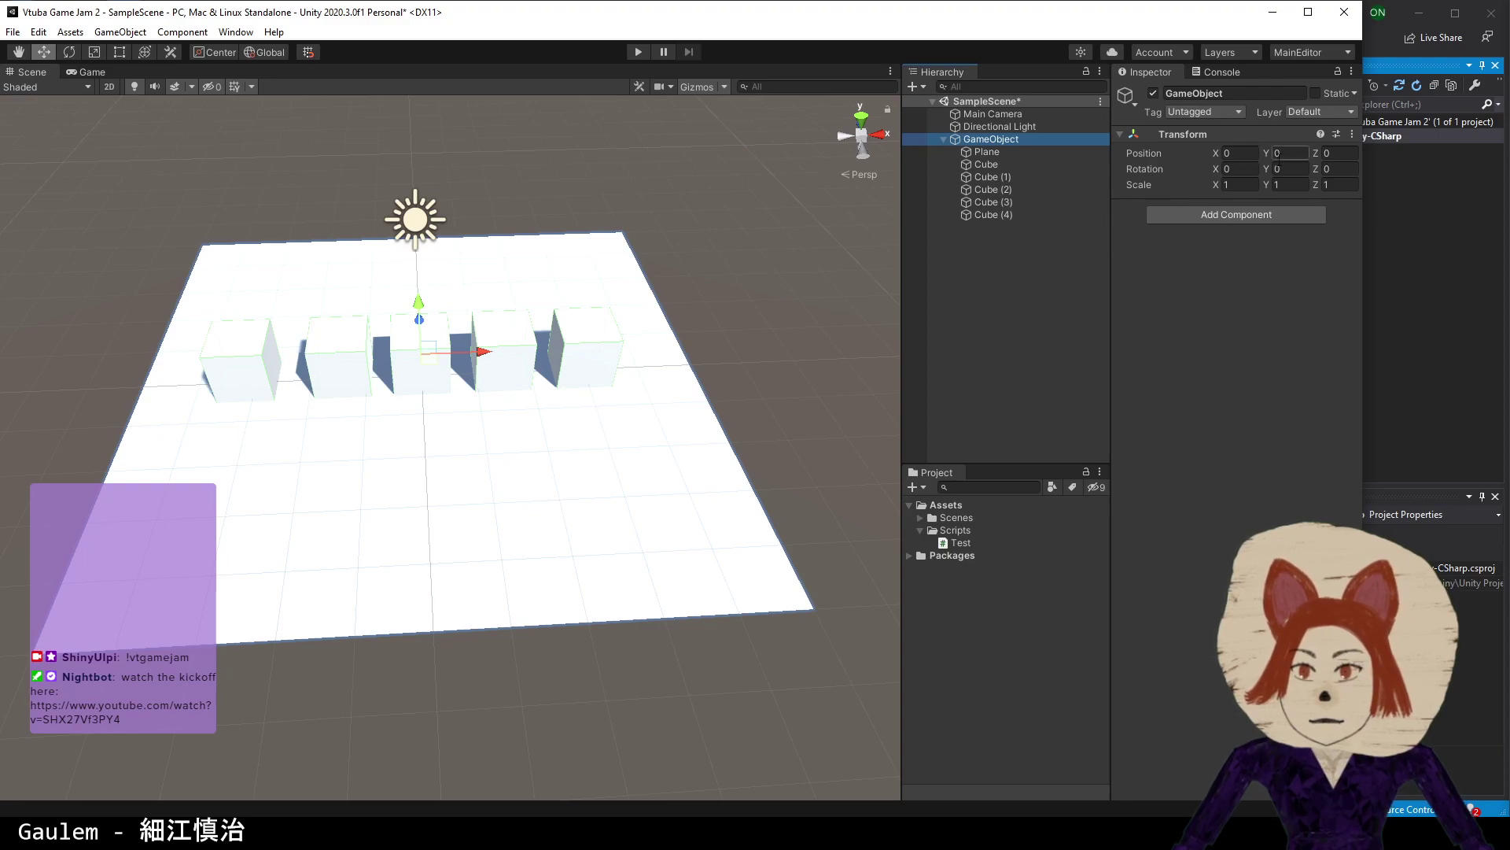
pyautogui.moveTo(1267, 168); pyautogui.dragTo(1194, 306)
pyautogui.hotkey('ctrl', 'a')
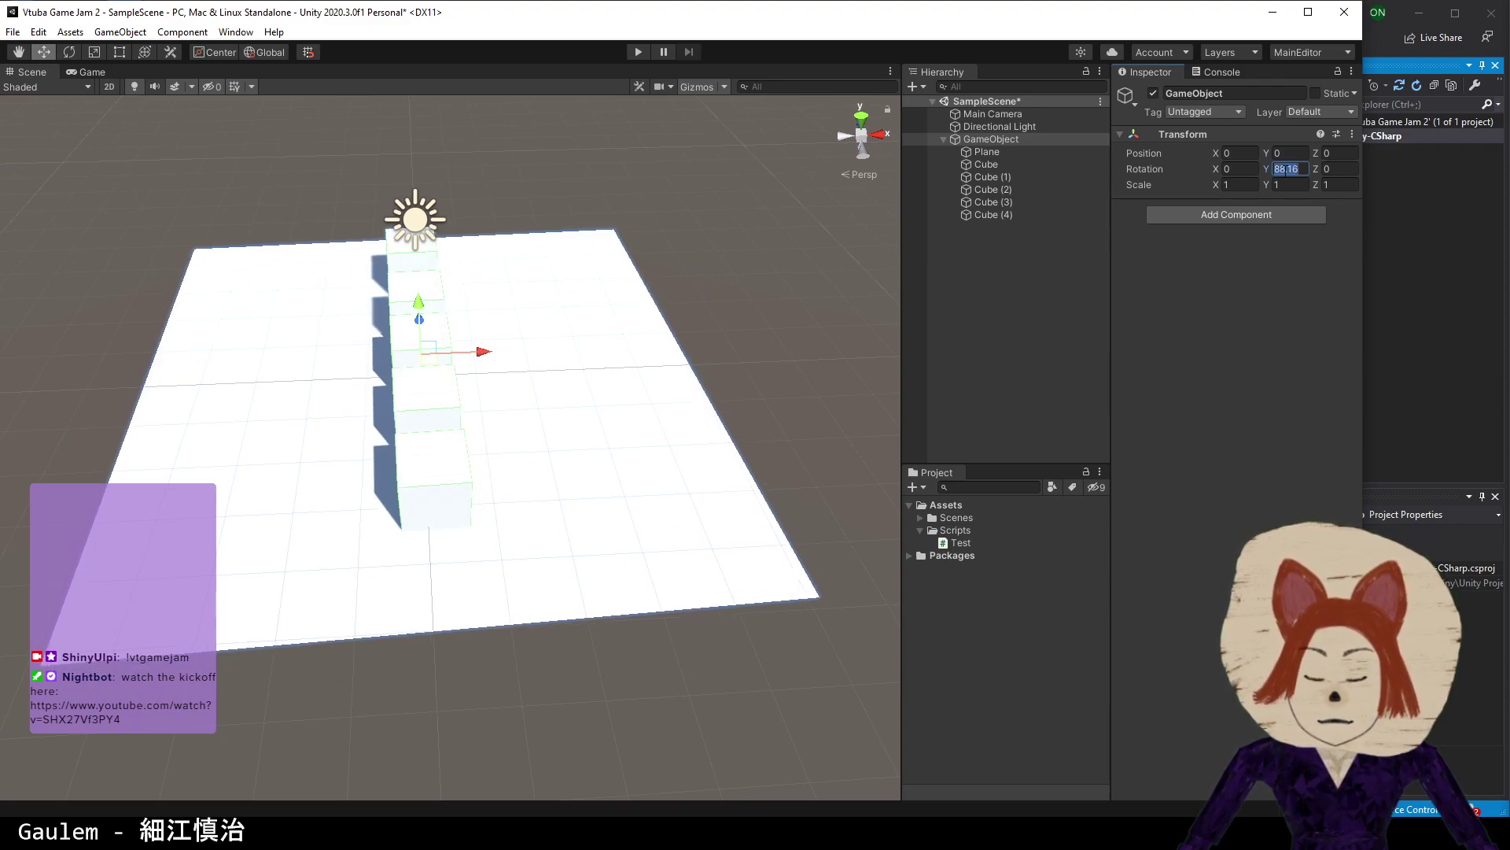
pyautogui.write('0')
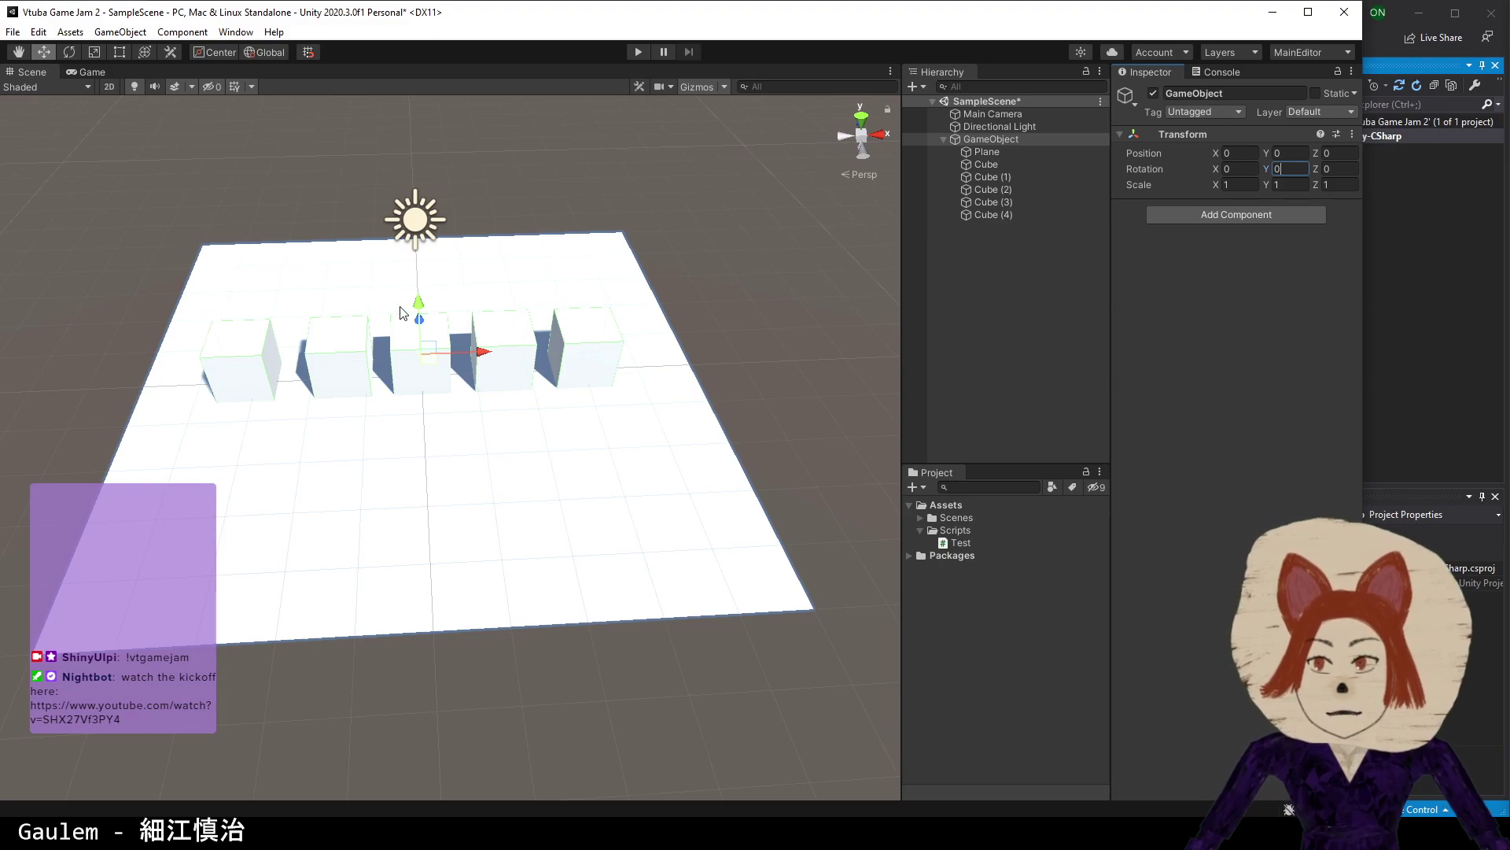
# - Move Cube to the plane's +Z edge at about X -0.2, Z 4.72, and Cube (1) to the -X edge at about X -5.11, Z -0.02
pyautogui.moveTo(404, 313); pyautogui.dragTo(421, 236)
pyautogui.hotkey('ctrl', 'z')
pyautogui.click(987, 164)
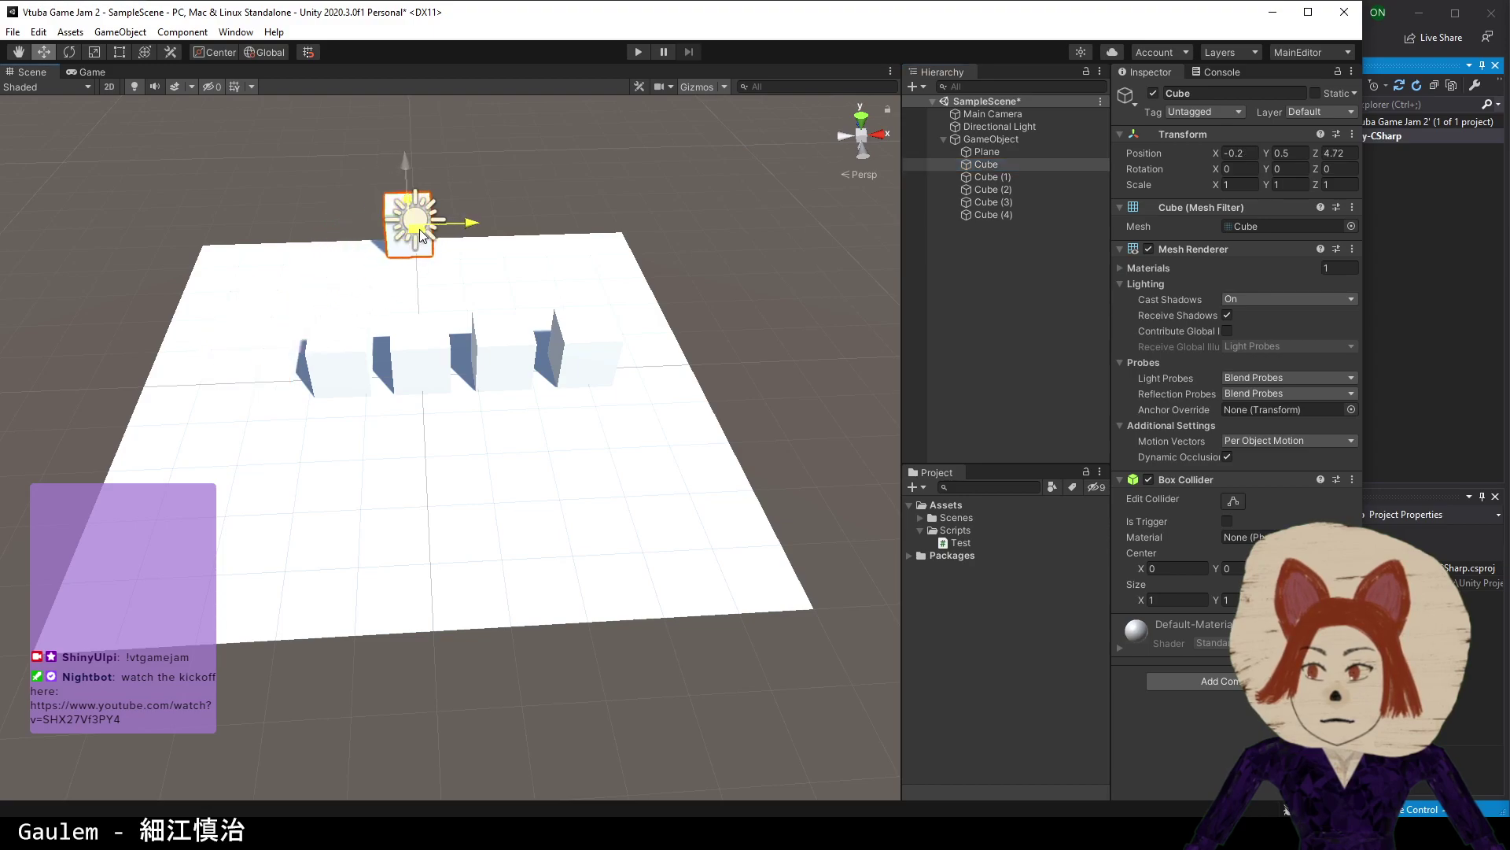
pyautogui.click(1037, 177)
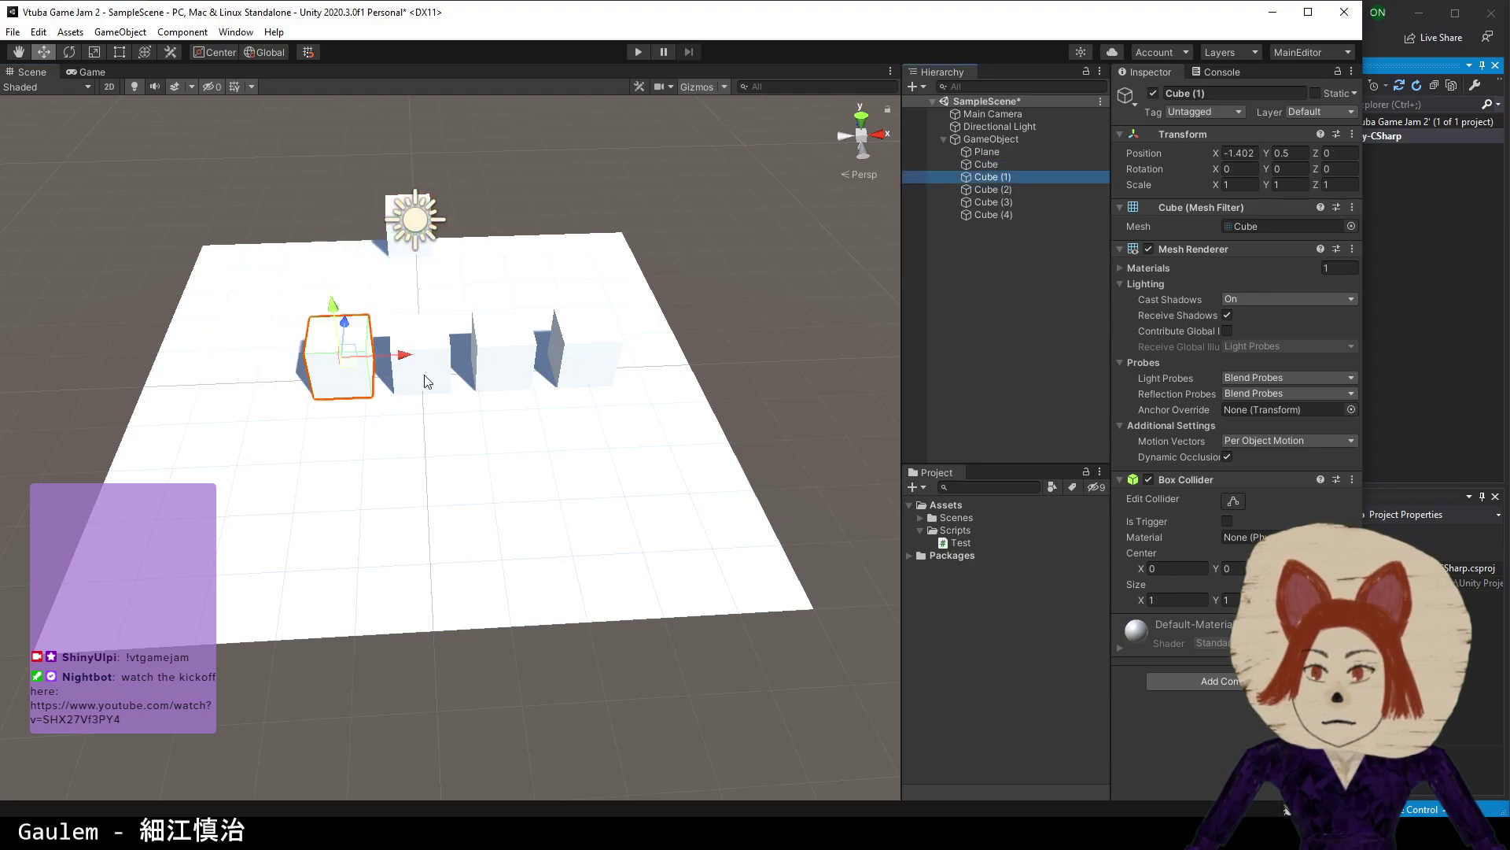
pyautogui.moveTo(354, 374); pyautogui.dragTo(128, 386)
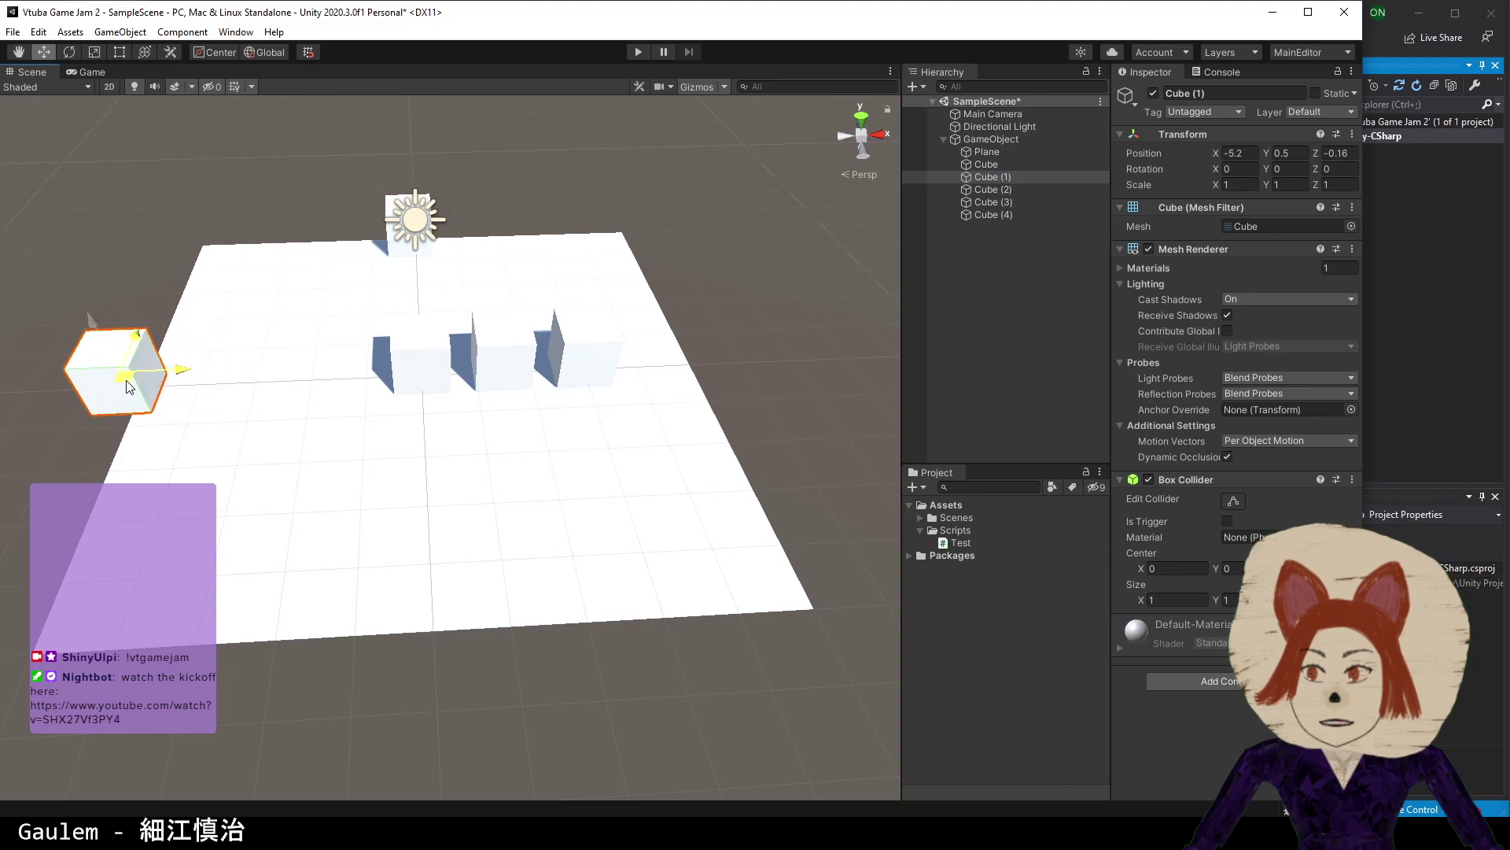
# - Move Cube (2) to the plane's -Z edge at about Z -4.93, and Cube (3) to the +X edge at about X 5.21, Z -0.14
pyautogui.click(1048, 190)
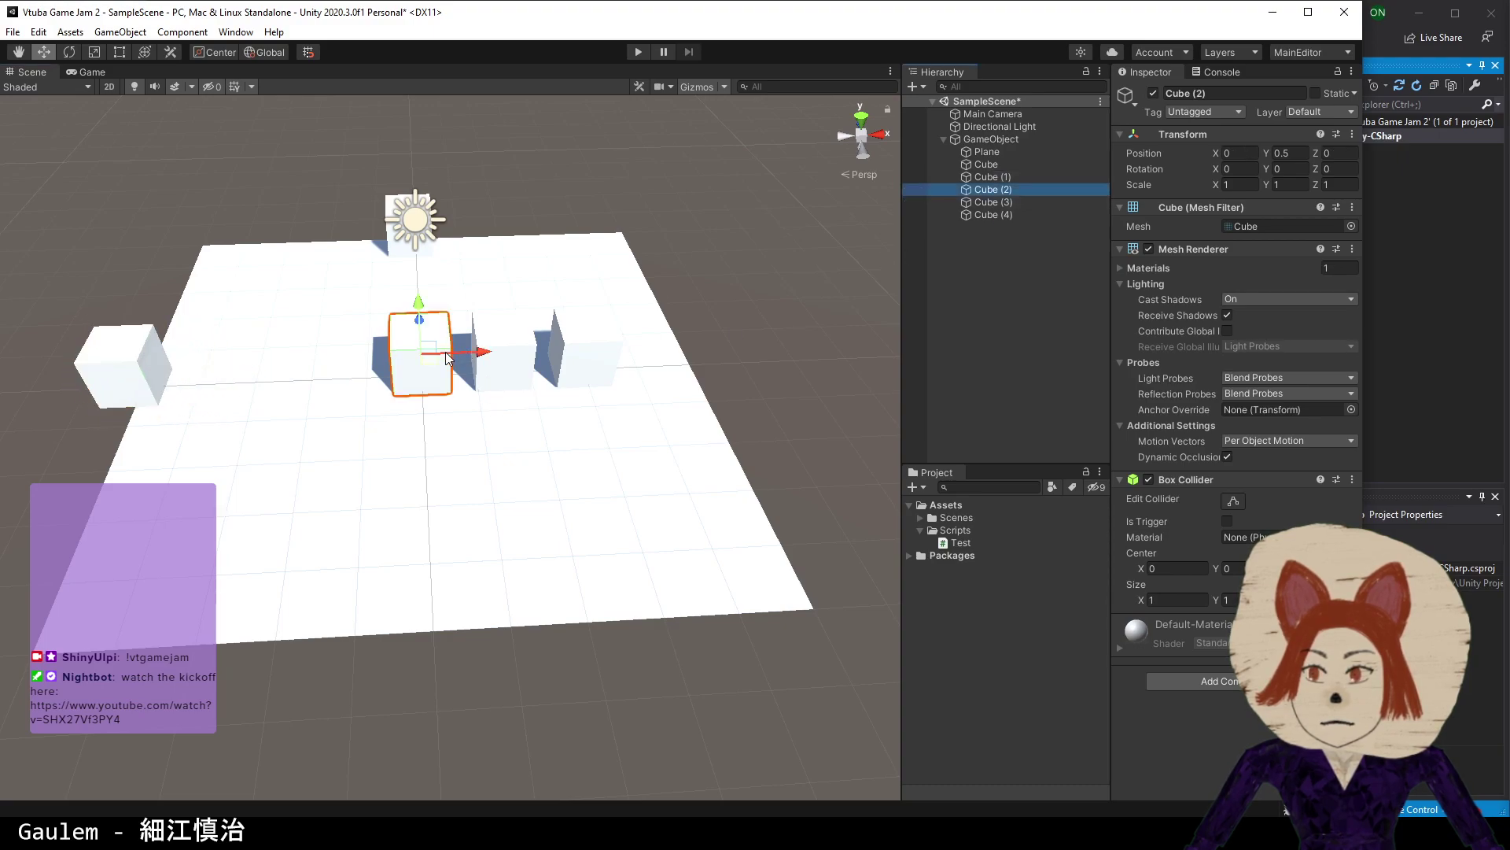
pyautogui.moveTo(446, 358); pyautogui.dragTo(458, 621)
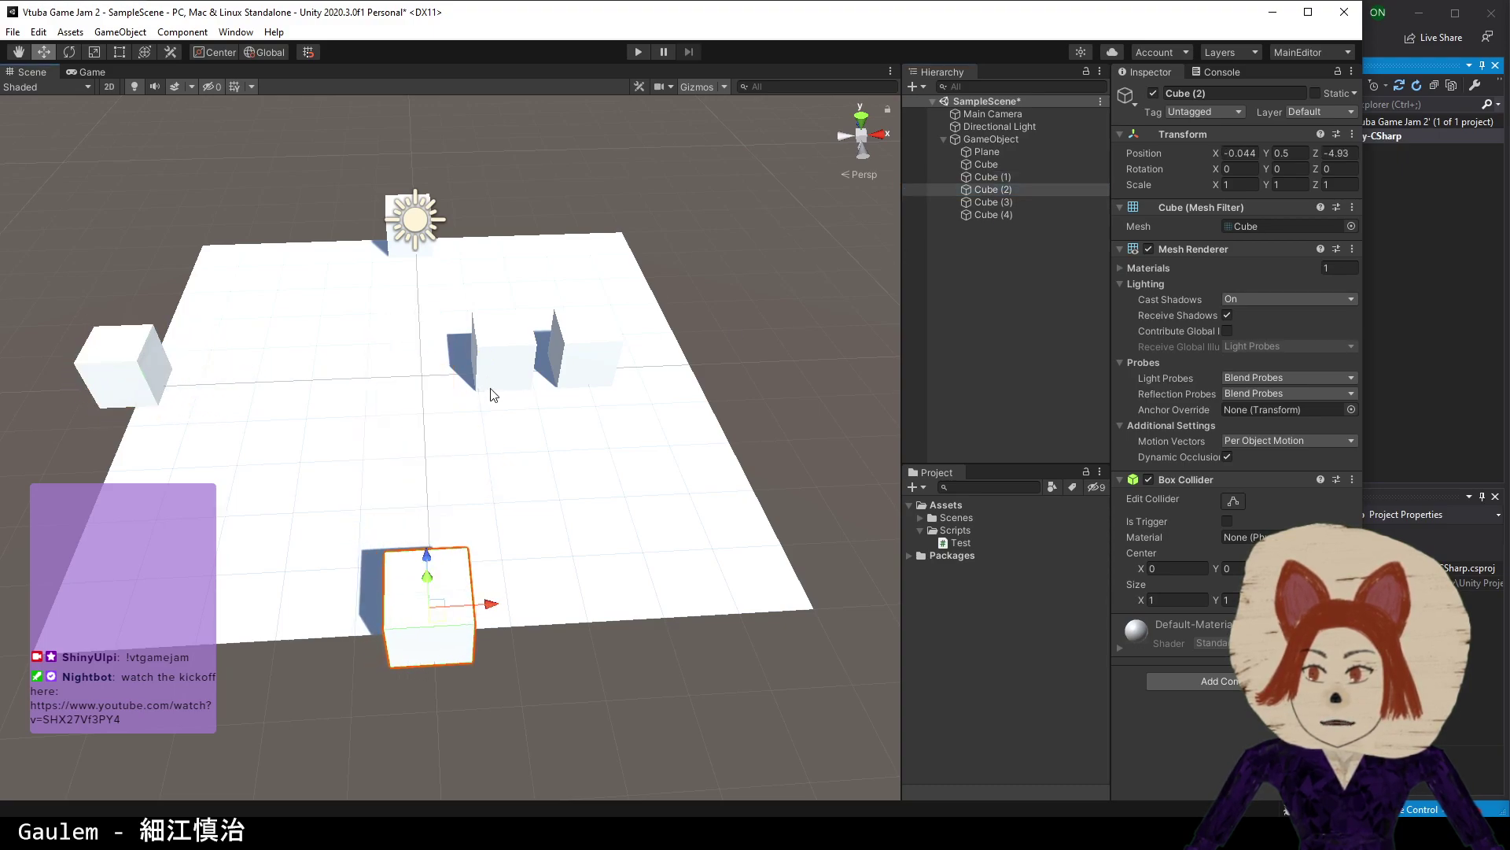
pyautogui.click(498, 376)
pyautogui.moveTo(667, 364); pyautogui.dragTo(708, 362)
# - Deactivate the Cube (4) object remaining on the plane
pyautogui.click(966, 215)
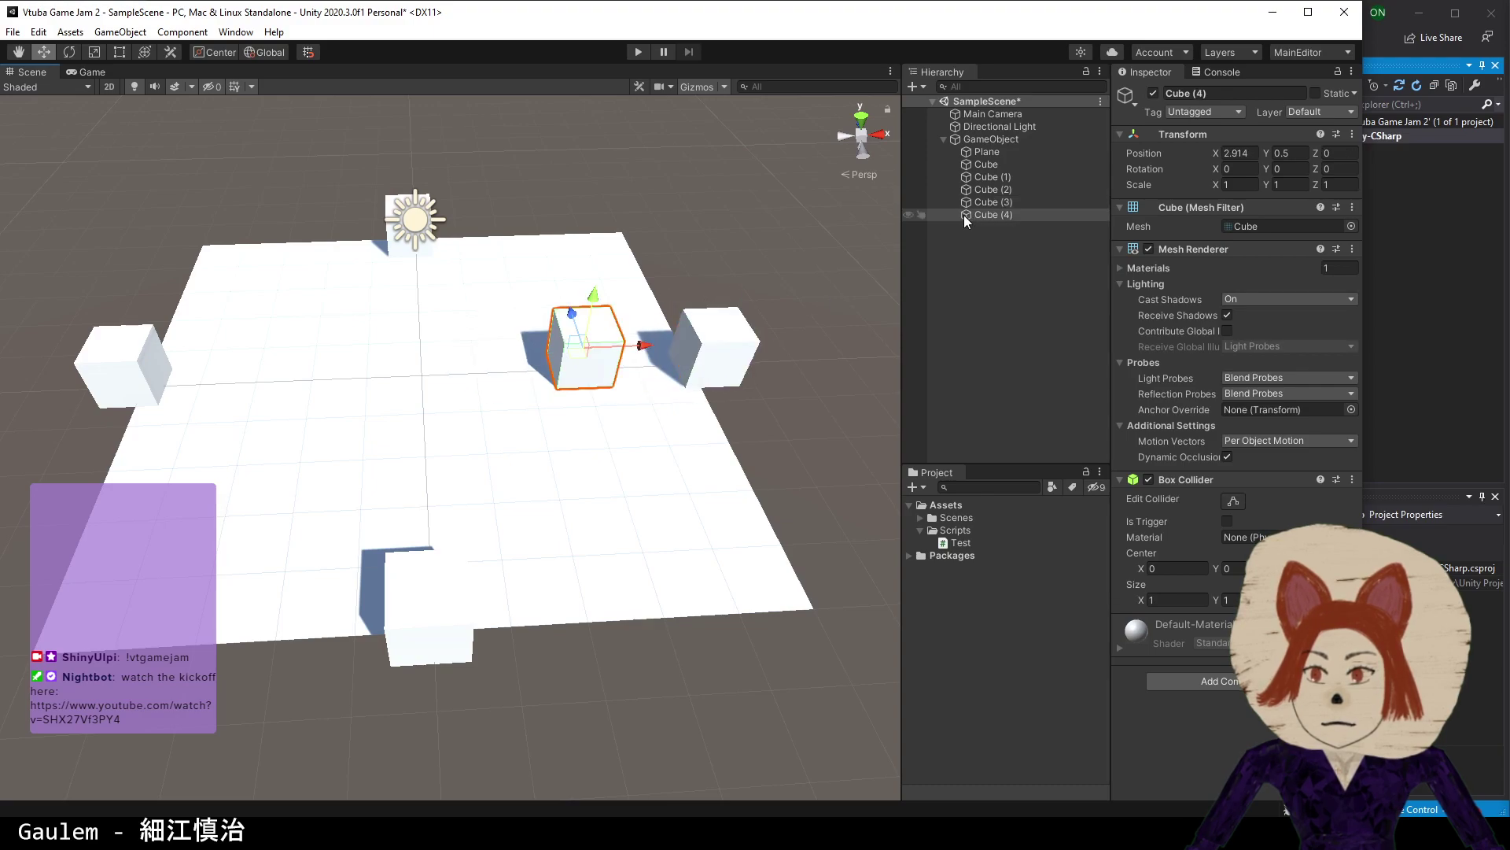
pyautogui.click(1154, 92)
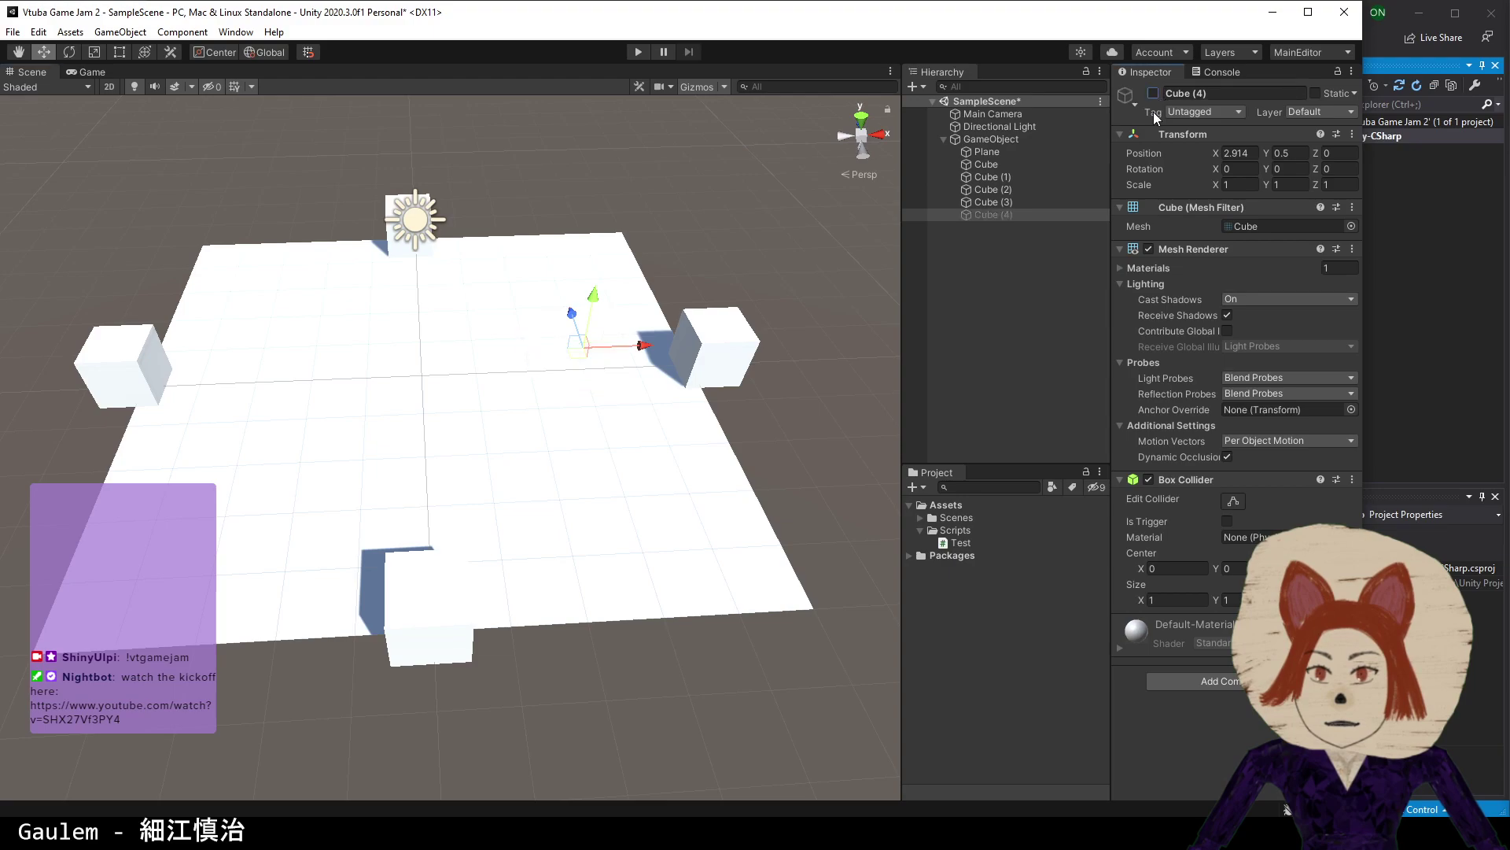
# - Move the Plane out of the parent GameObject to the scene's root level, above GameObject
pyautogui.click(409, 404)
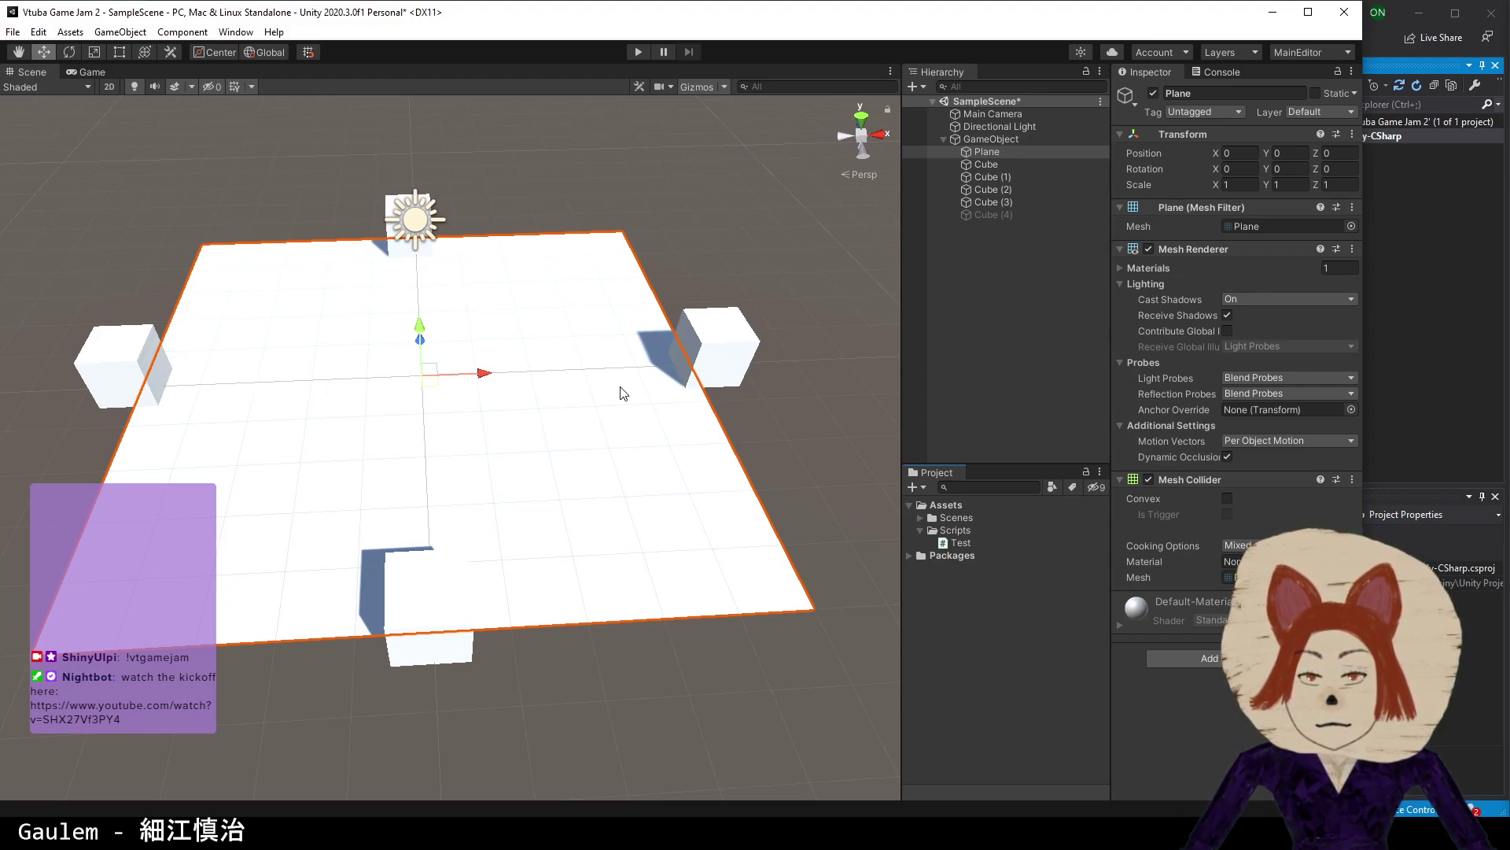
pyautogui.scroll(-3, 113, 394)
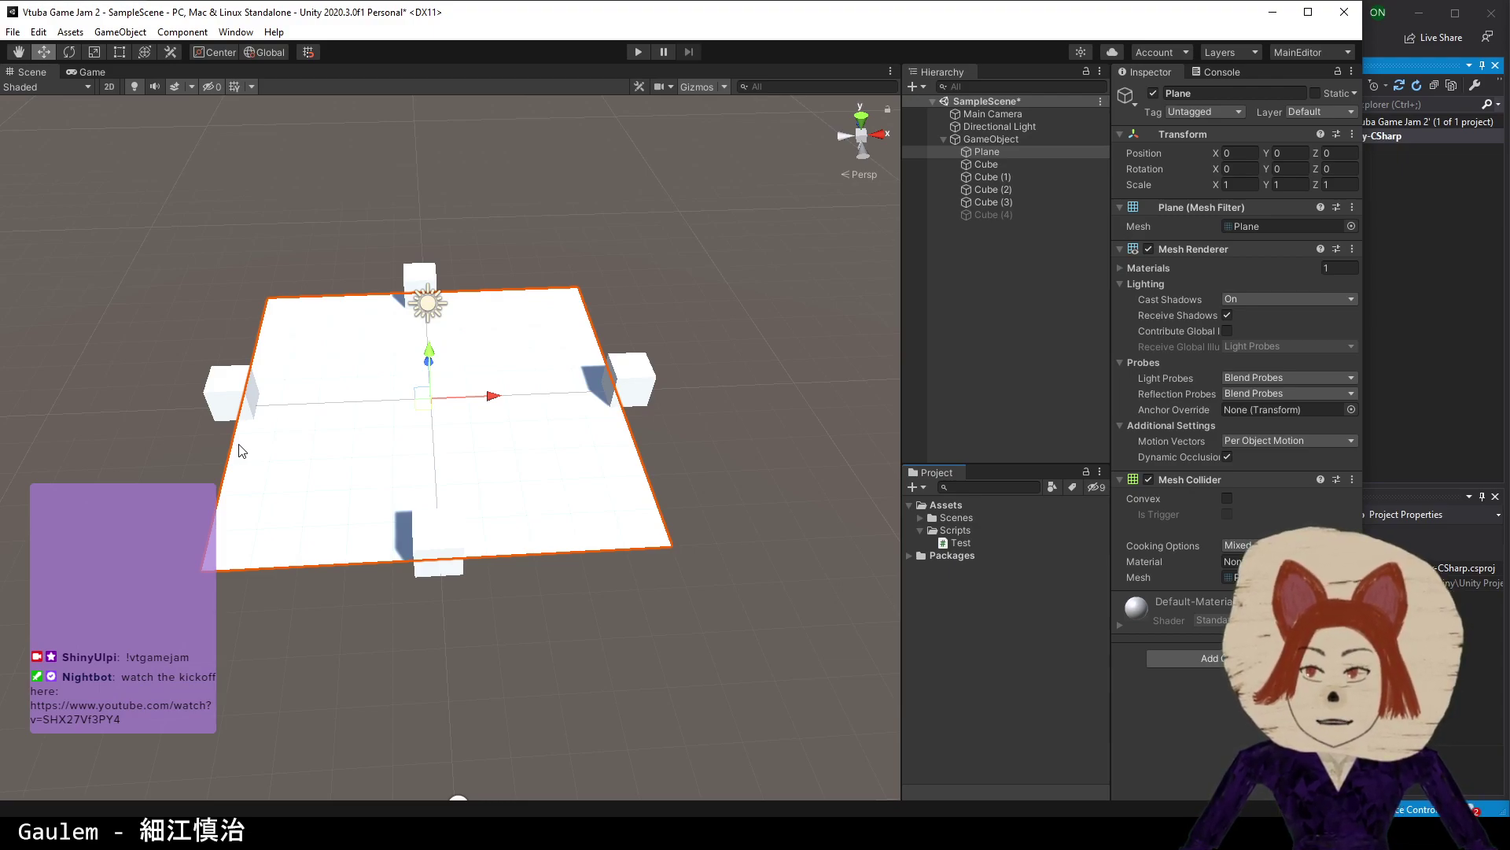
pyautogui.click(227, 405)
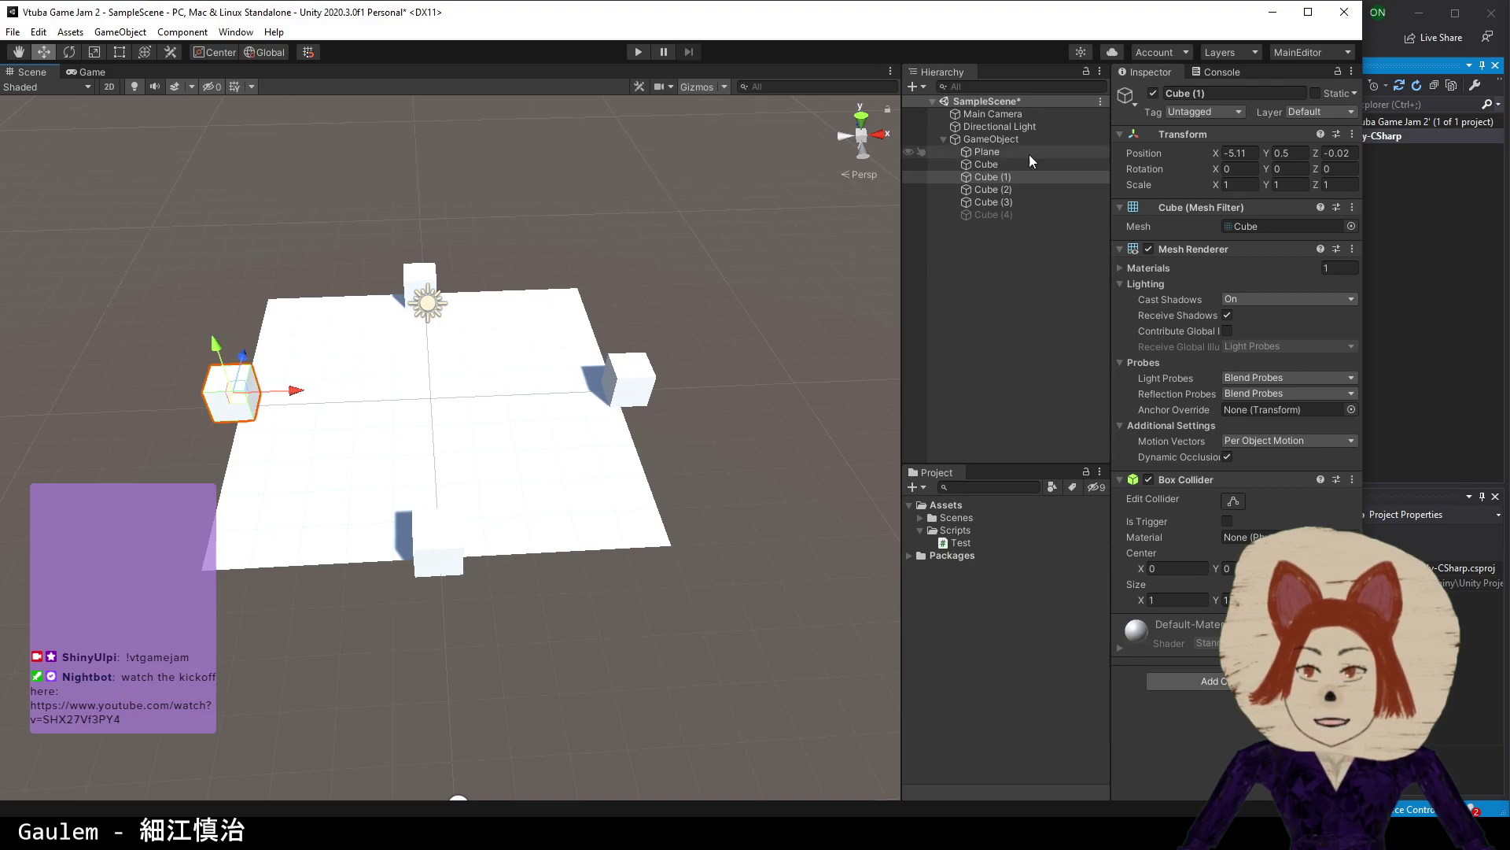
pyautogui.moveTo(1017, 148); pyautogui.dragTo(1020, 130)
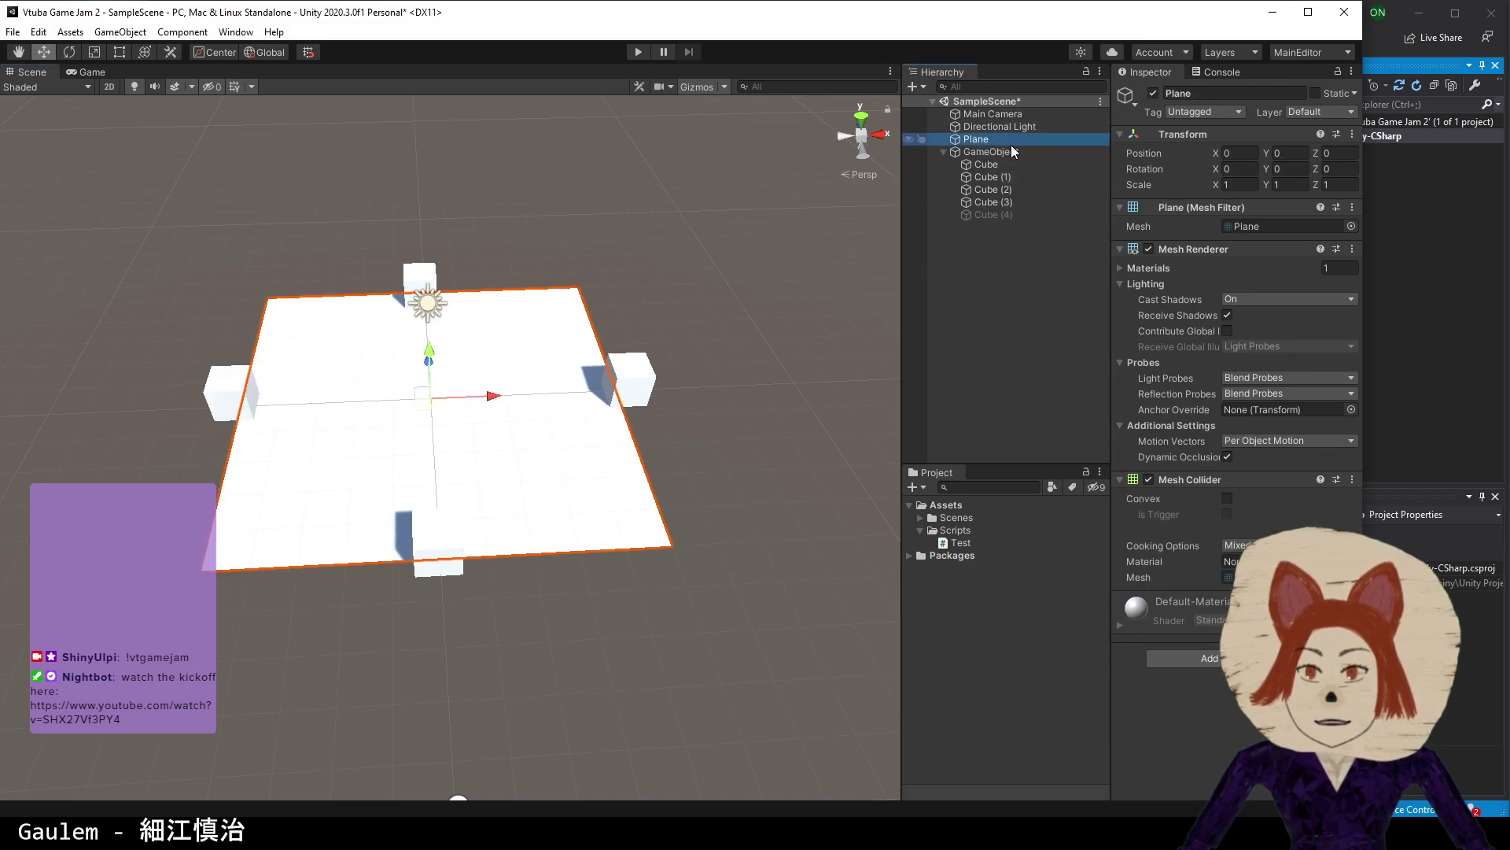
# - Test rotating the parent GameObject with only the cubes to about -28 degrees about Y, and set its Y rotation back to 0
pyautogui.click(1011, 148)
pyautogui.moveTo(1263, 170); pyautogui.dragTo(515, 380)
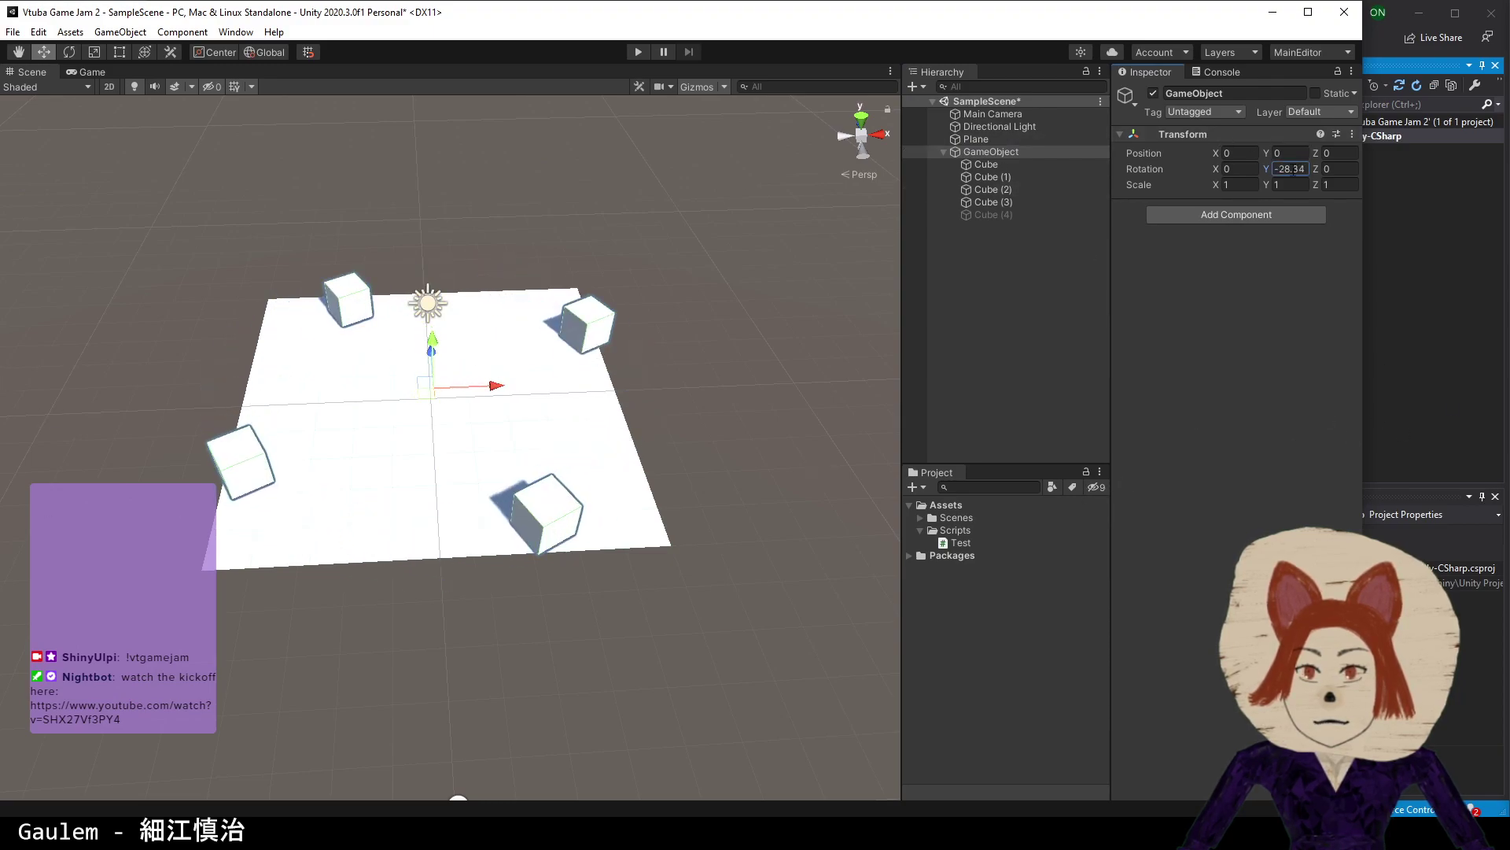
pyautogui.click(1293, 170)
pyautogui.click(1292, 169)
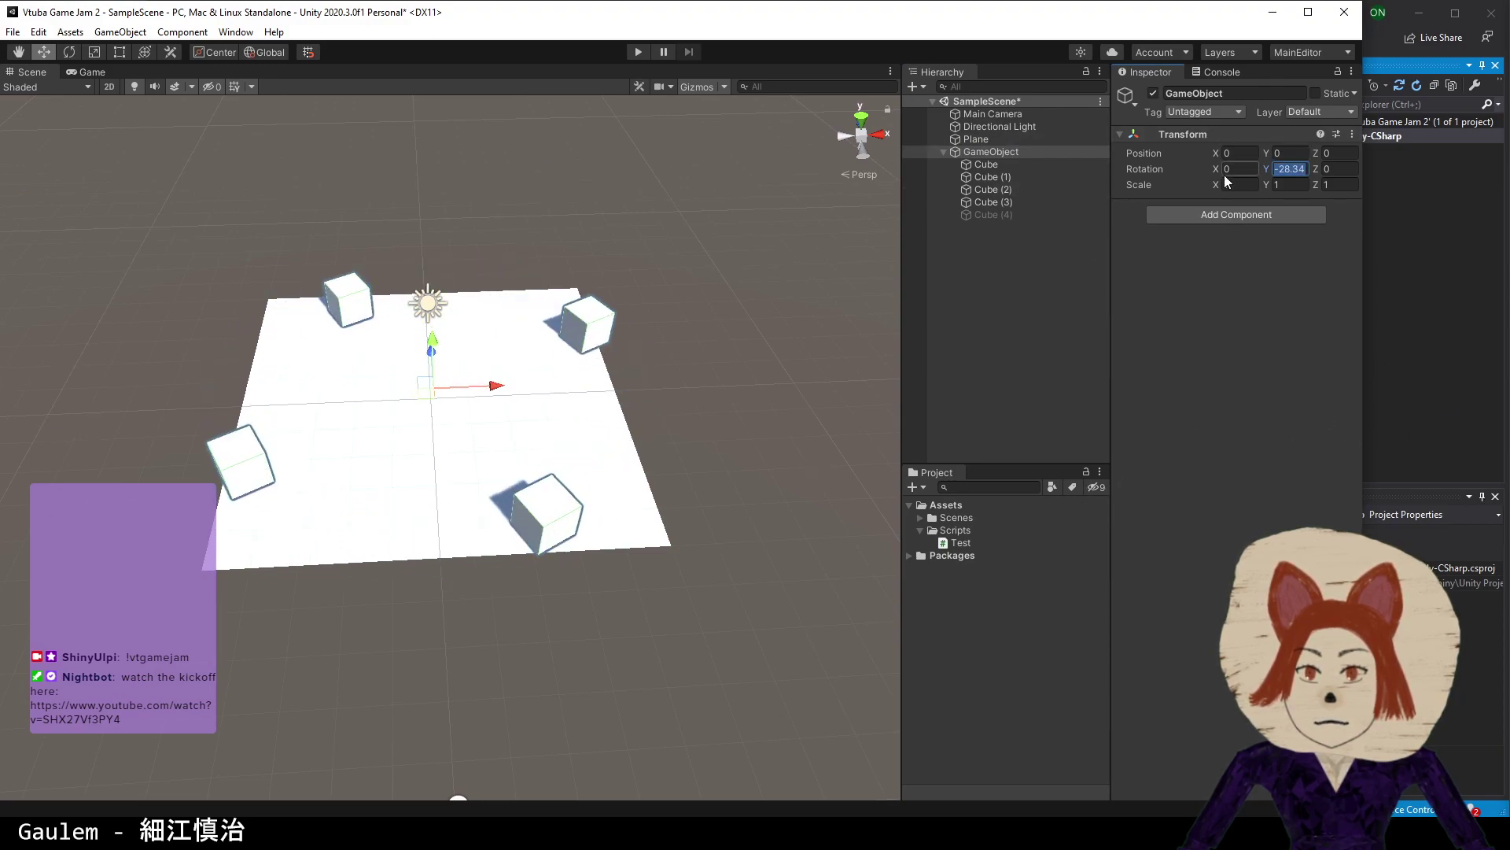
pyautogui.press('BackSpace')
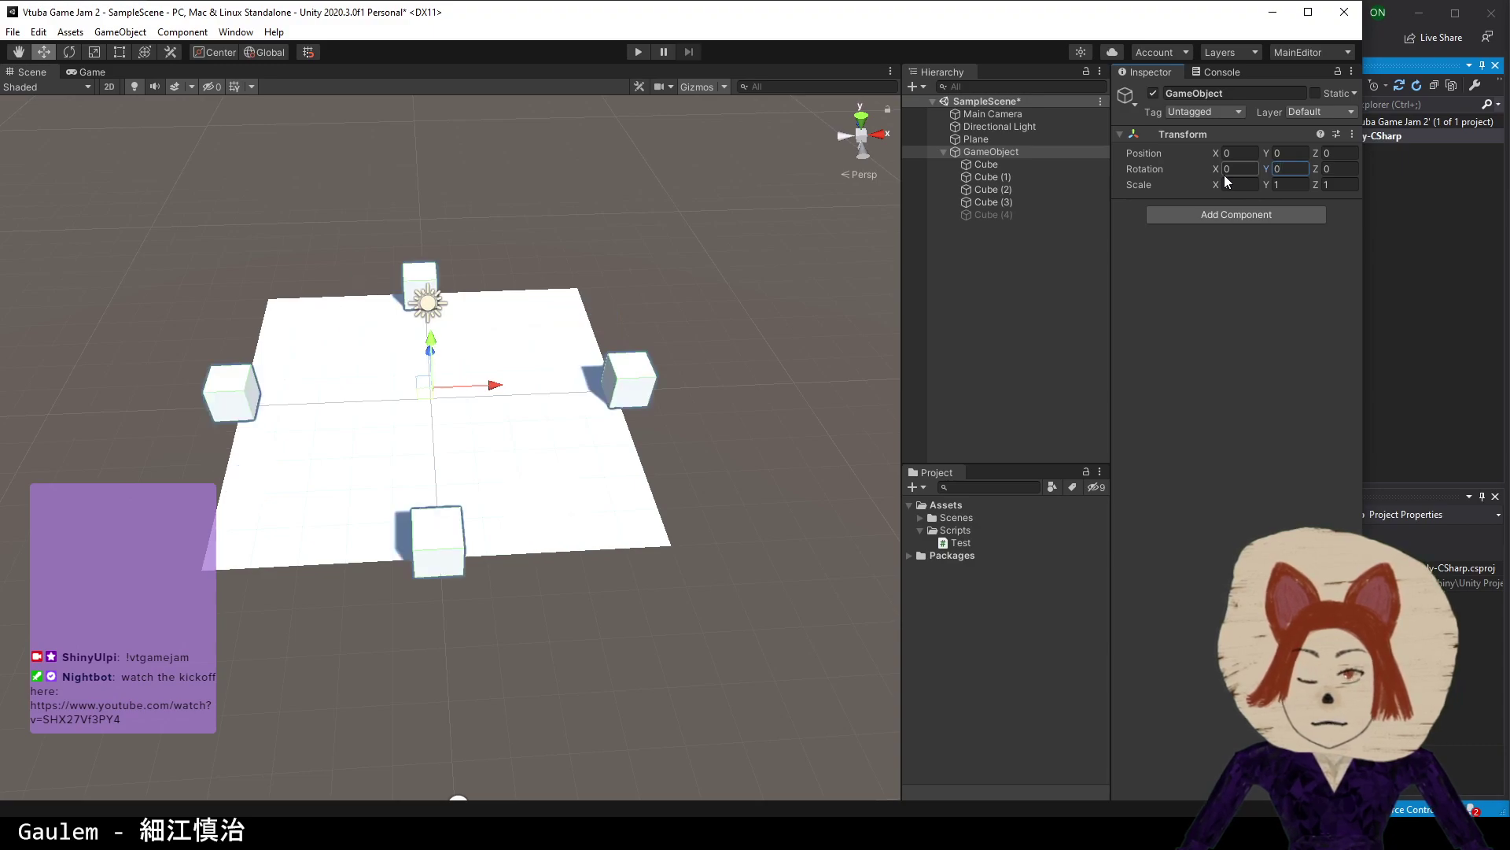
pyautogui.write('0')
pyautogui.click(1320, 318)
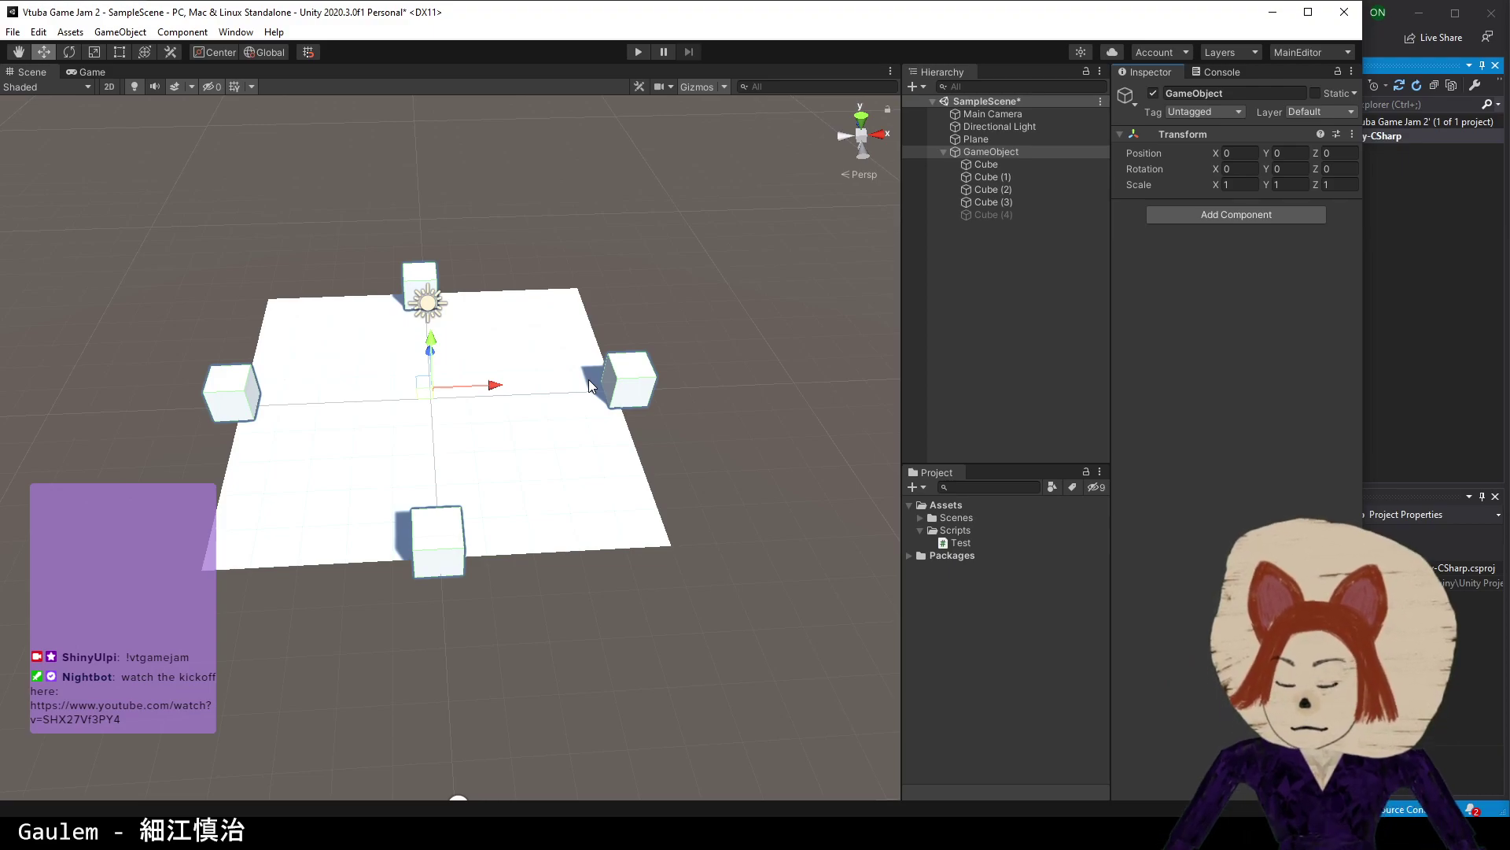
# - Examine the placement of the four active cubes around the plane, selecting them one after another, and clear the selection
pyautogui.scroll(-1, 575, 360)
pyautogui.scroll(1, 575, 361)
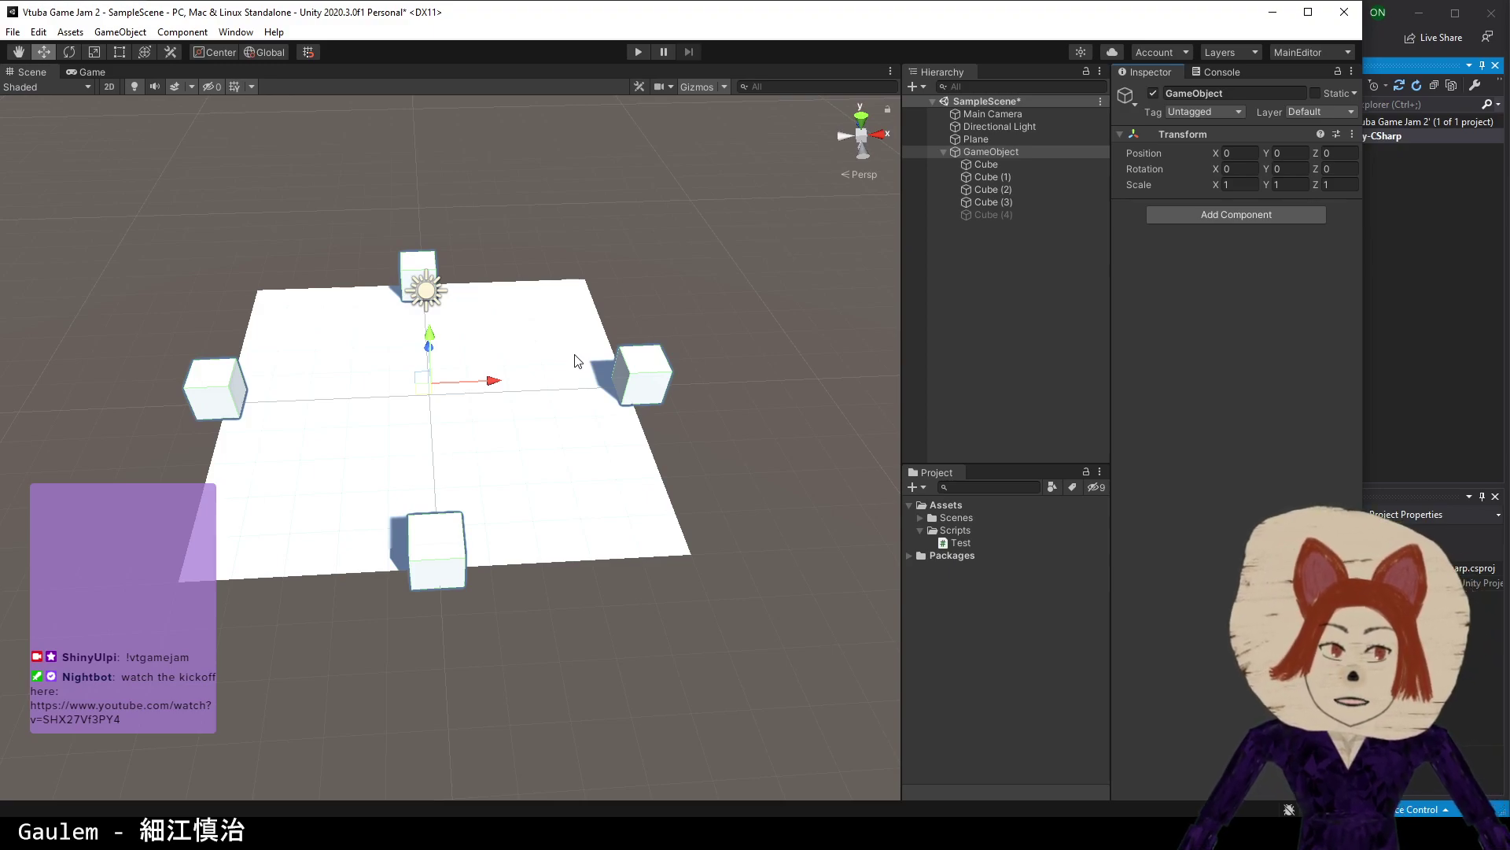
pyautogui.scroll(-5, 575, 361)
pyautogui.scroll(5, 449, 522)
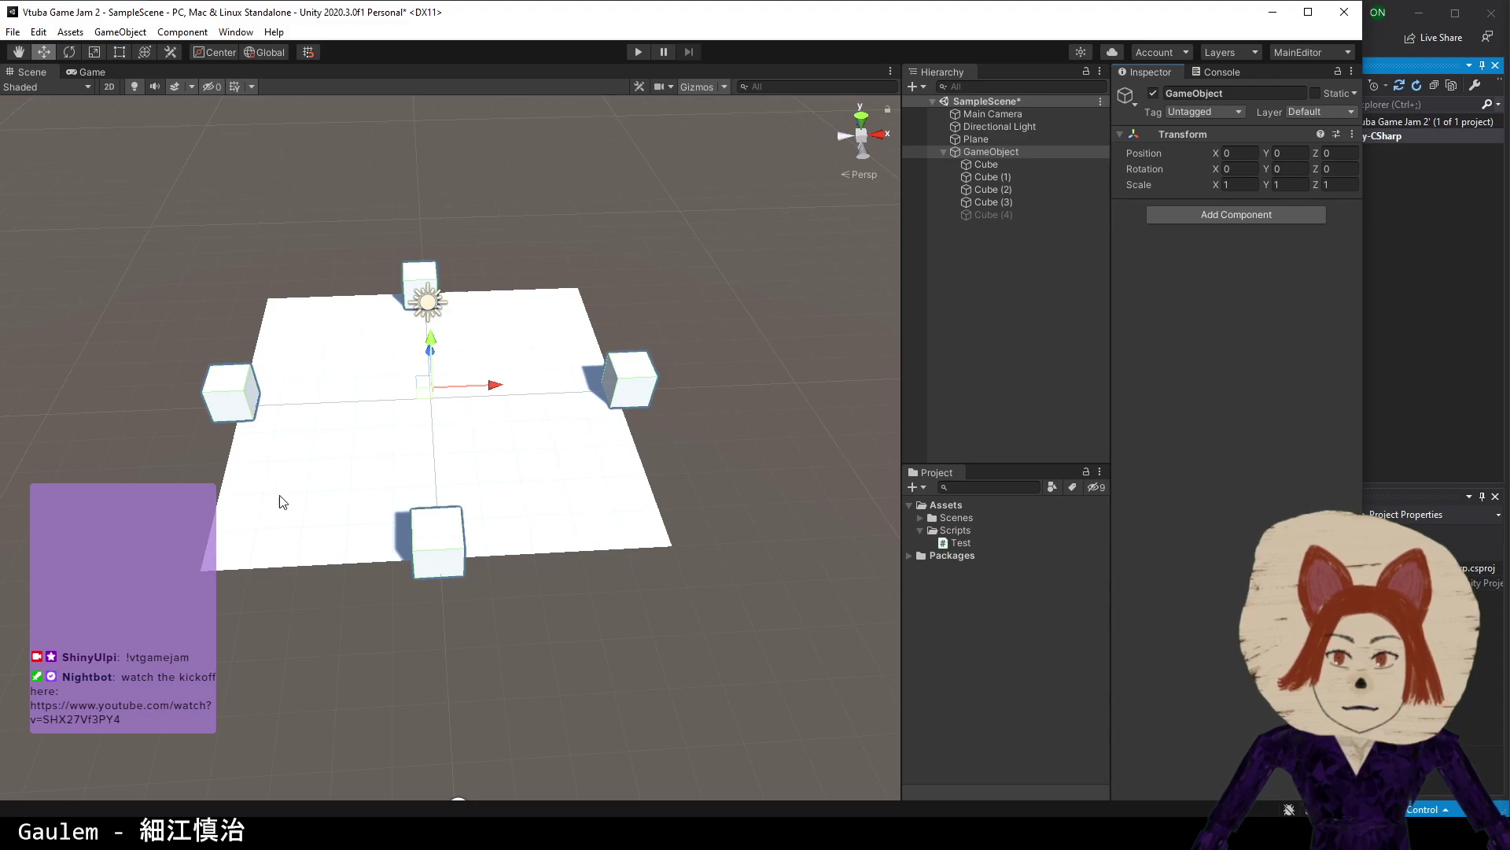
pyautogui.scroll(-5, 498, 388)
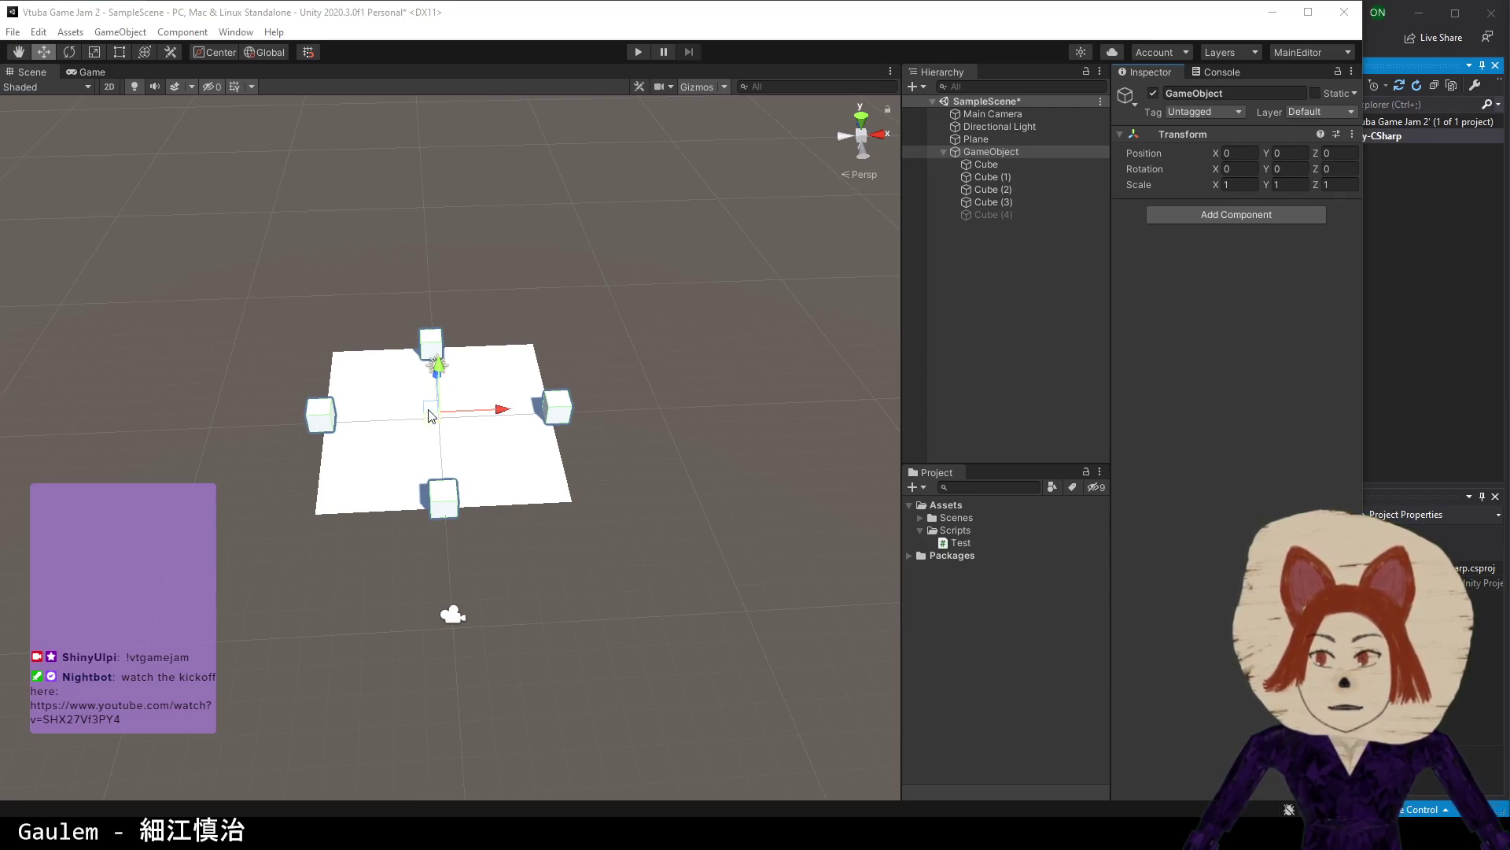
pyautogui.click(548, 414)
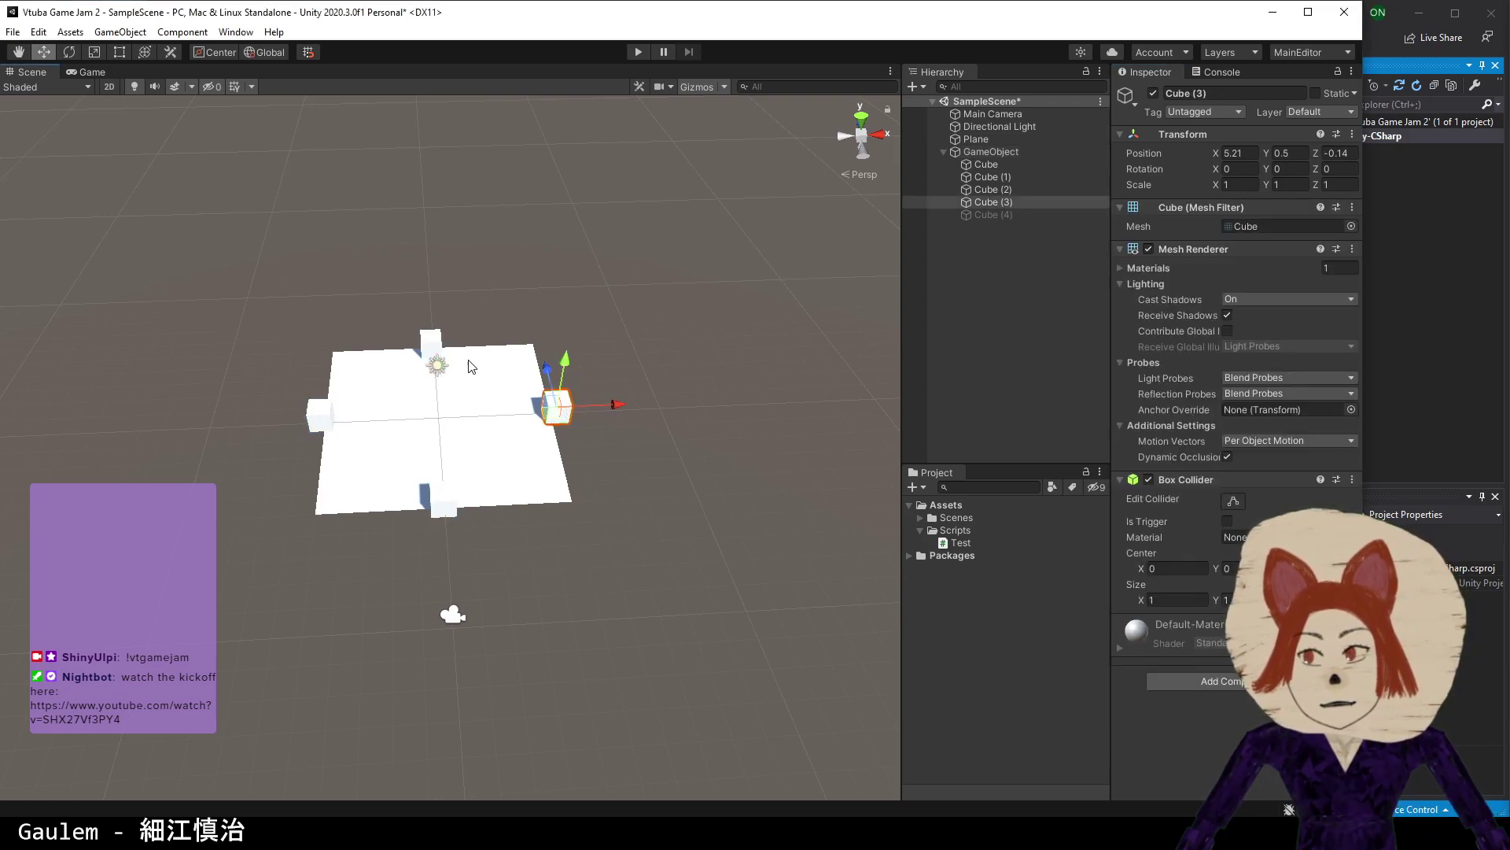
pyautogui.click(437, 348)
pyautogui.click(322, 409)
pyautogui.click(428, 510)
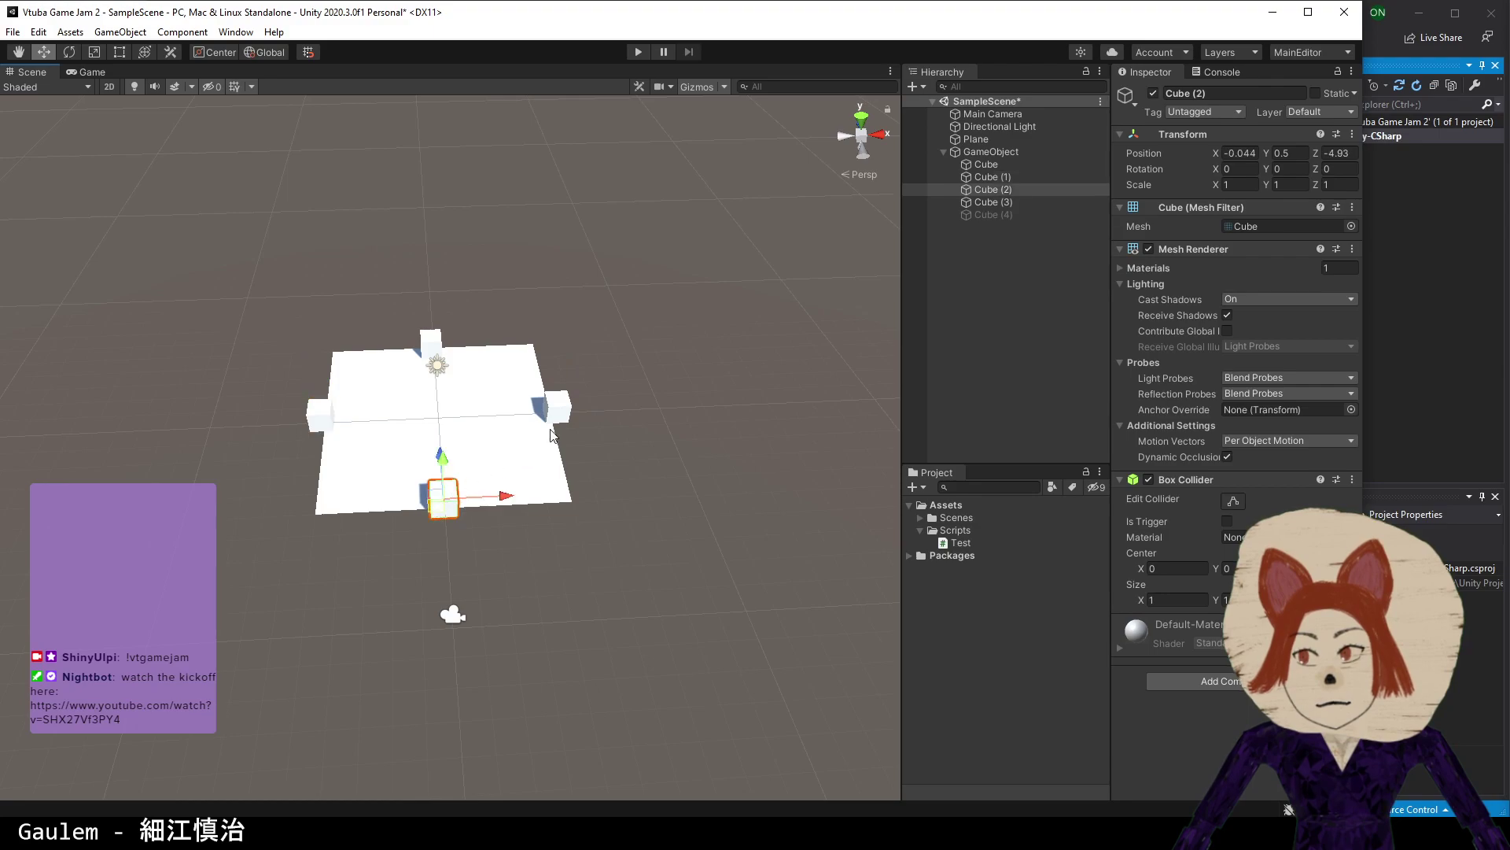
pyautogui.click(557, 407)
pyautogui.click(430, 340)
pyautogui.click(632, 277)
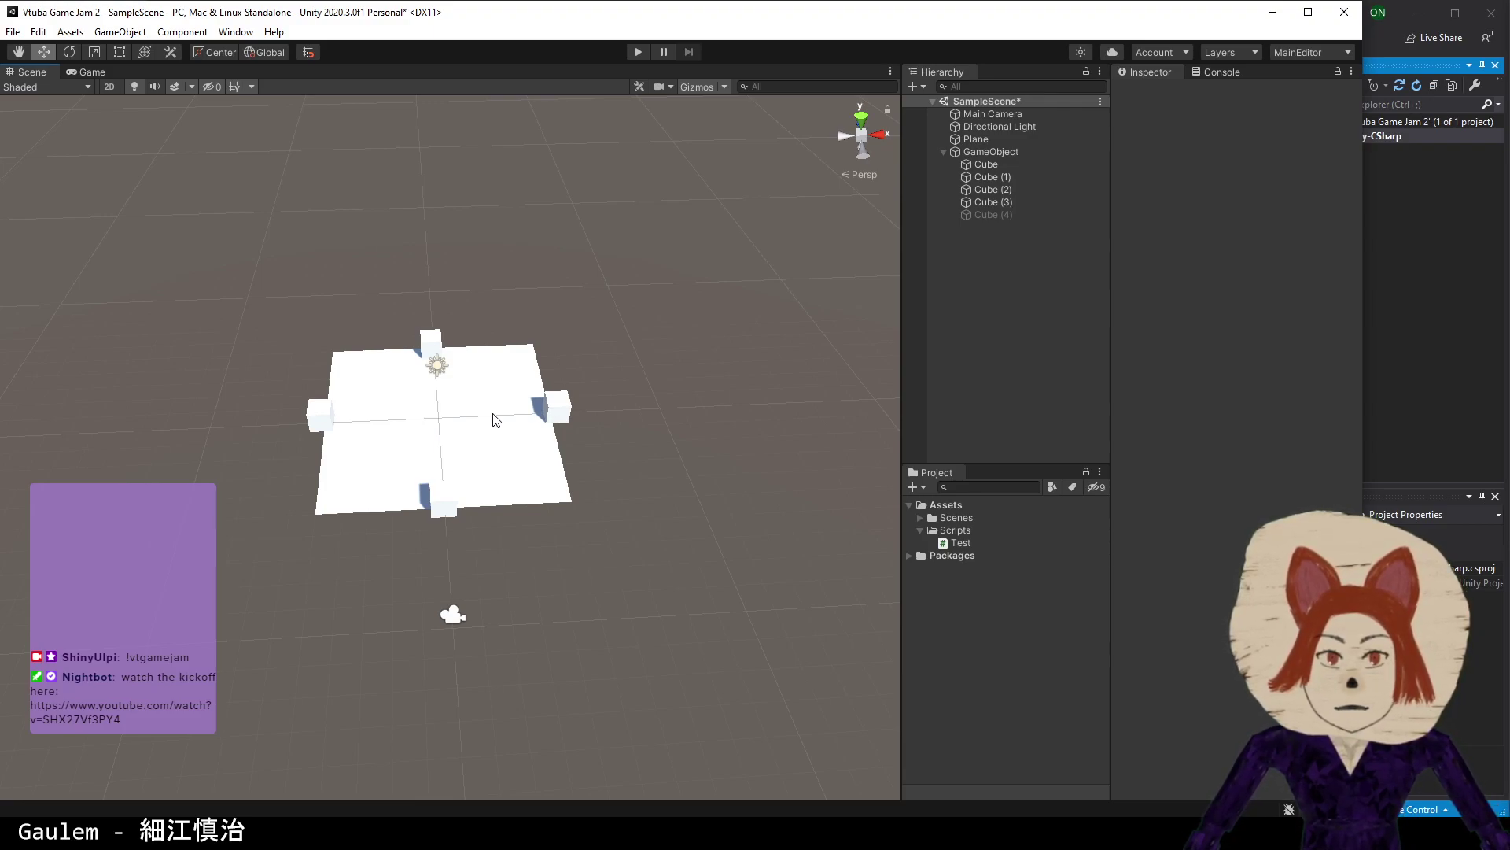
pyautogui.press('XF86AudioPlay')
pyautogui.press('XF86AudioLowerVolume')
pyautogui.press('XF86AudioLowerVolume')
pyautogui.press('XF86AudioLowerVolume')
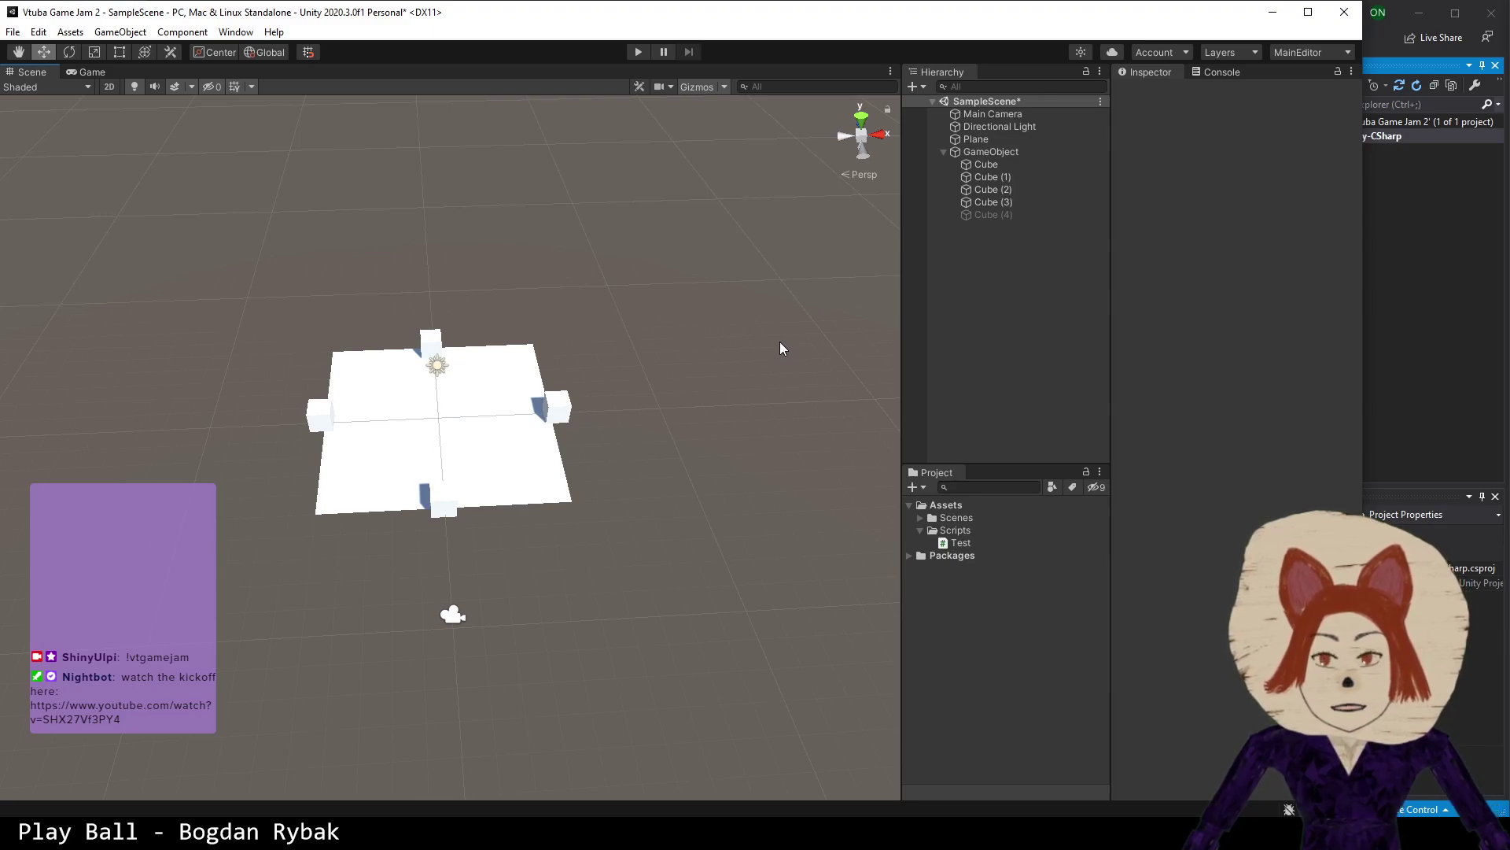
pyautogui.click(400, 411)
pyautogui.scroll(5, 456, 442)
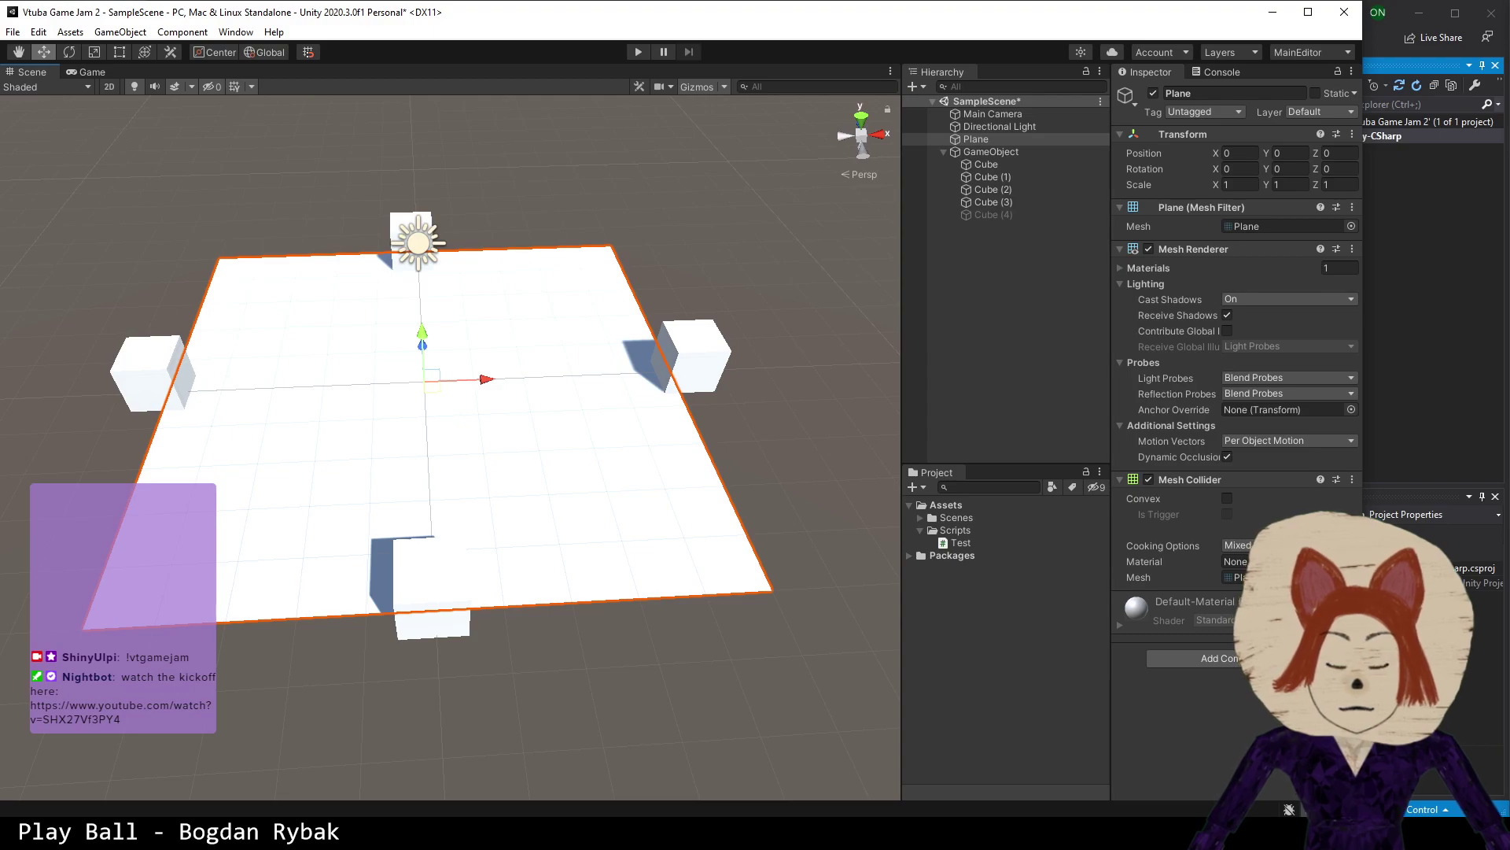
pyautogui.press('XF86AudioLowerVolume')
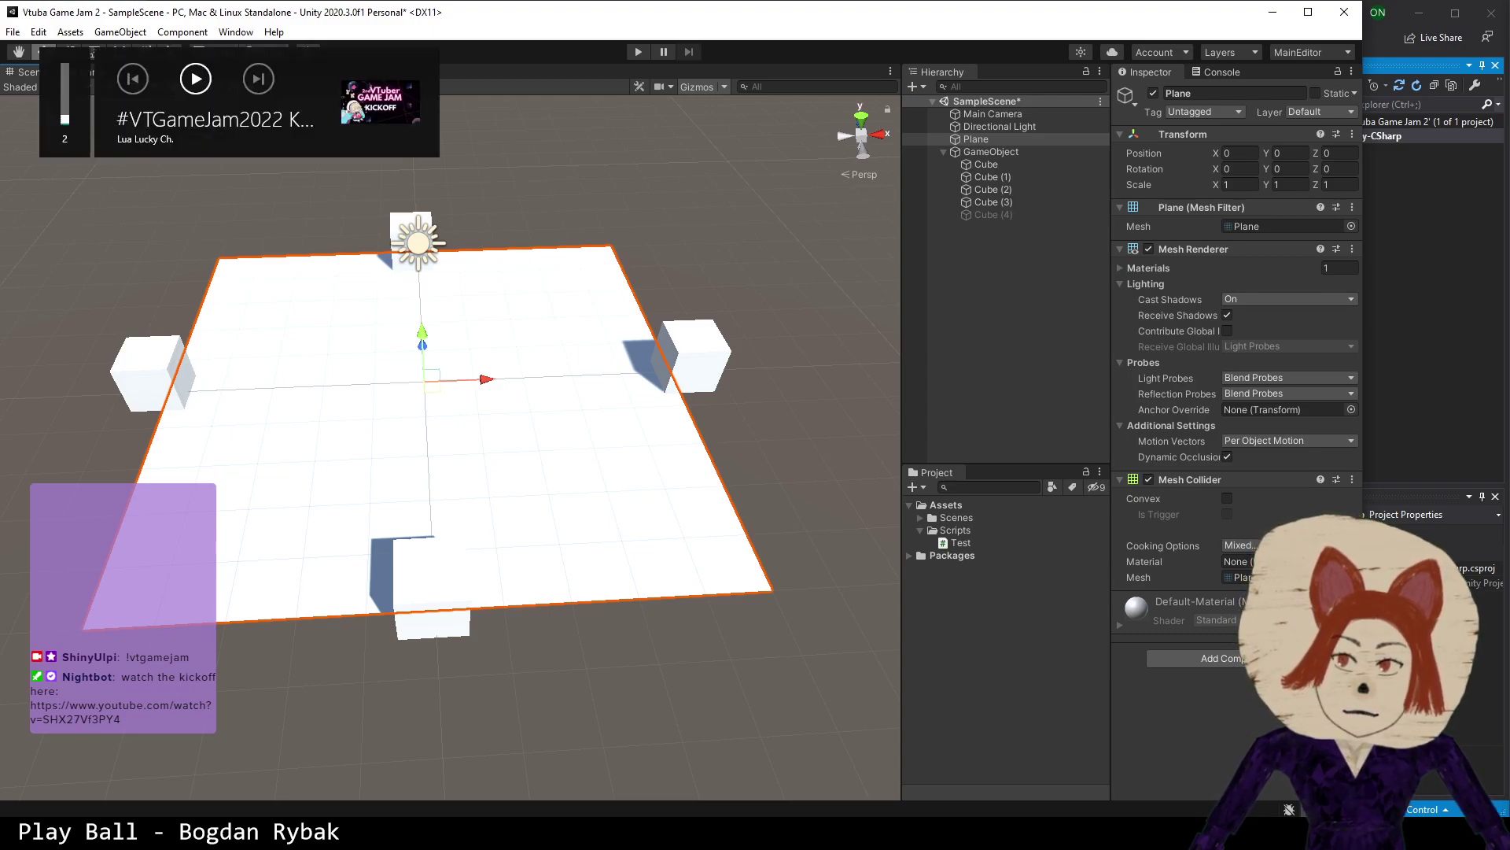
pyautogui.press('XF86AudioRaiseVolume')
pyautogui.press('XF86AudioRaiseVolume')
pyautogui.press('XF86AudioRaiseVolume')
pyautogui.press('XF86AudioRaiseVolume')
pyautogui.press('XF86AudioRaiseVolume')
pyautogui.press('XF86AudioRaiseVolume')
pyautogui.press('XF86AudioRaiseVolume')
pyautogui.press('XF86AudioRaiseVolume')
pyautogui.press('XF86AudioRaiseVolume')
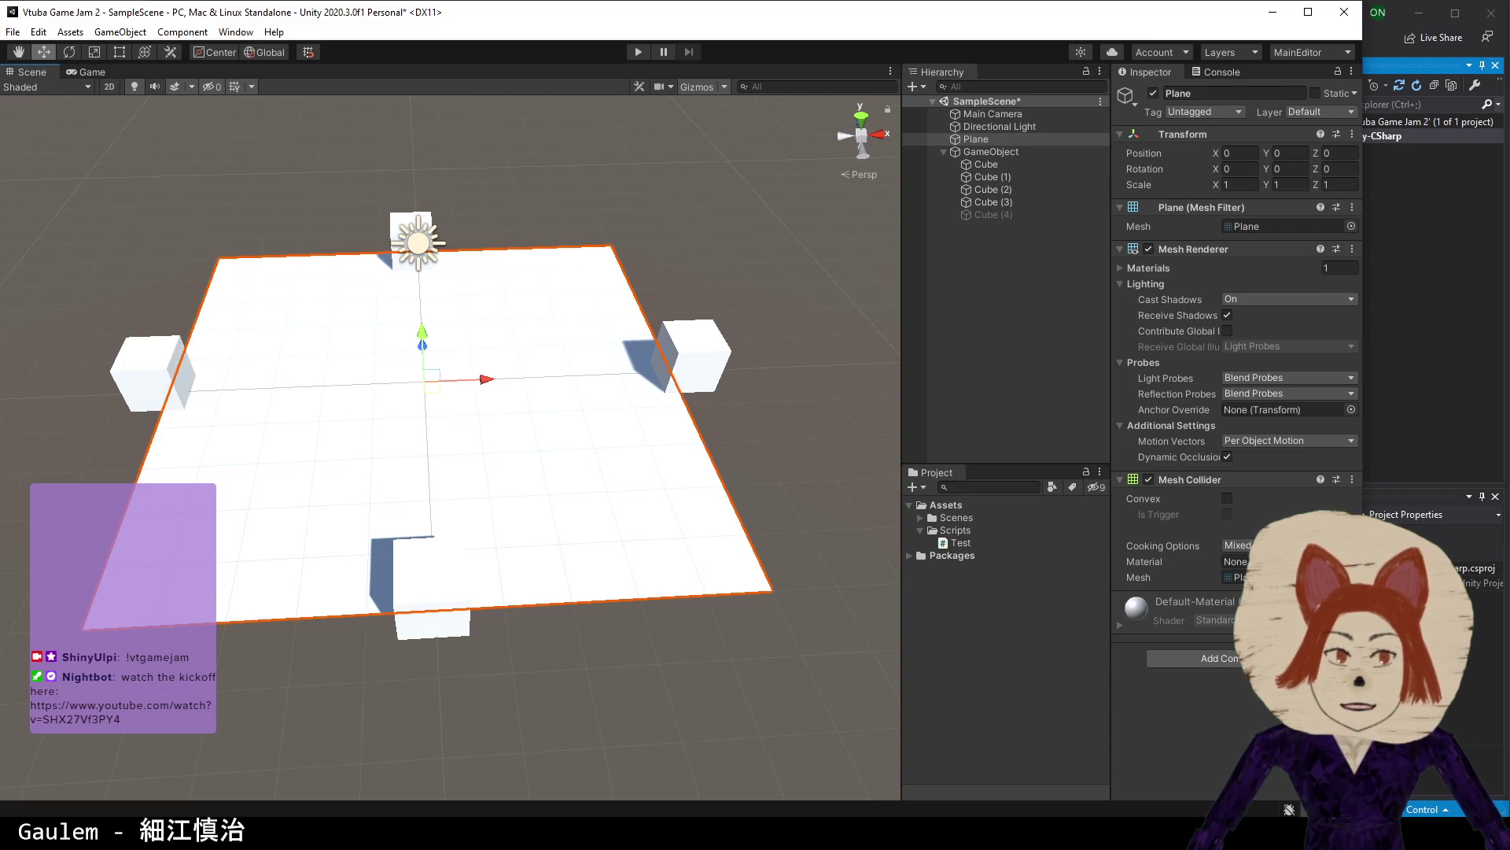
# - Deactivate the scene's Directional Light
pyautogui.click(1086, 286)
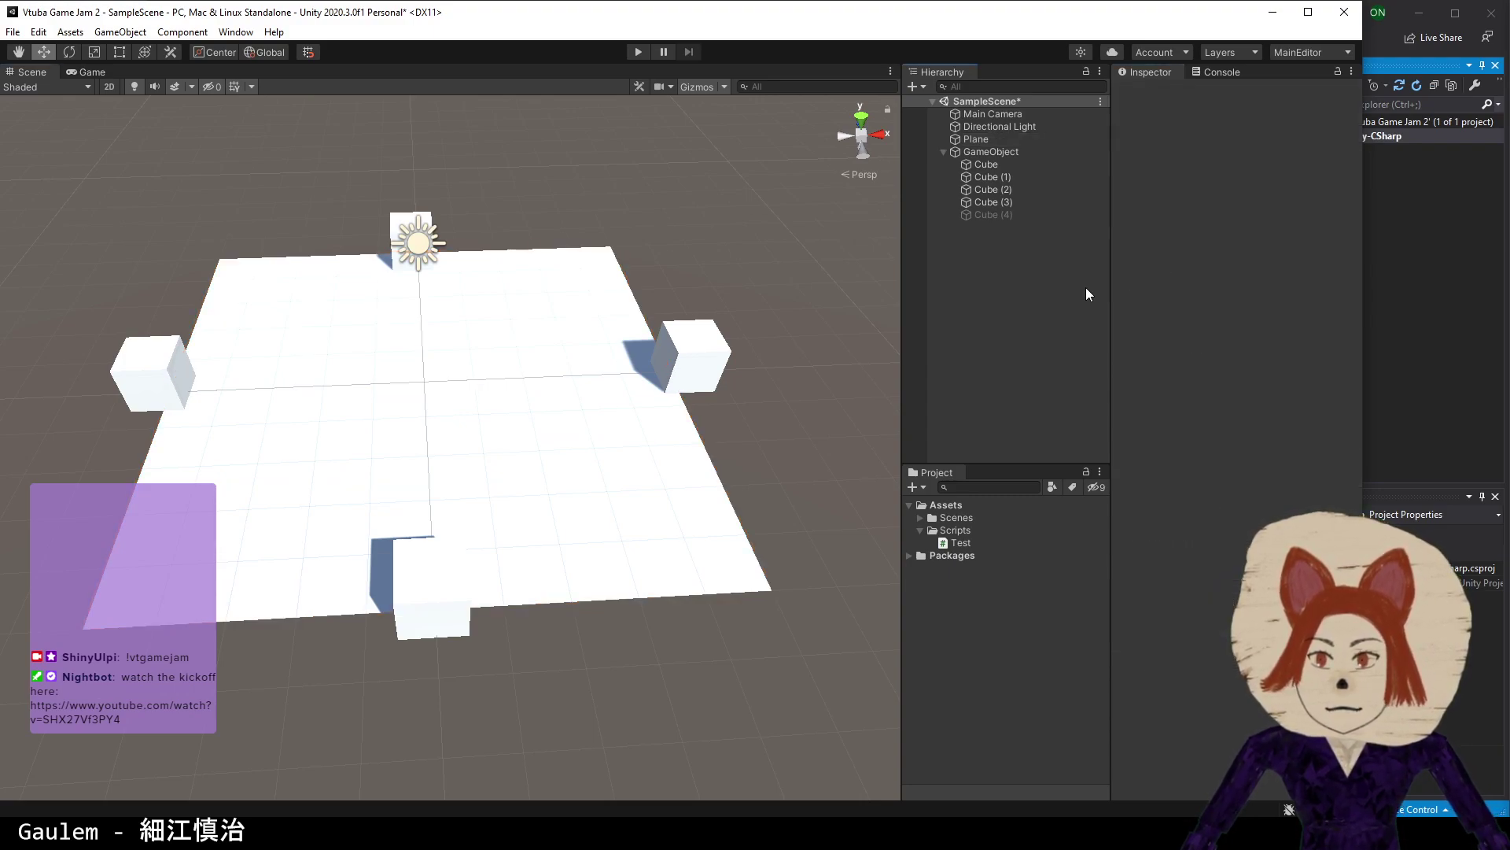
pyautogui.click(996, 127)
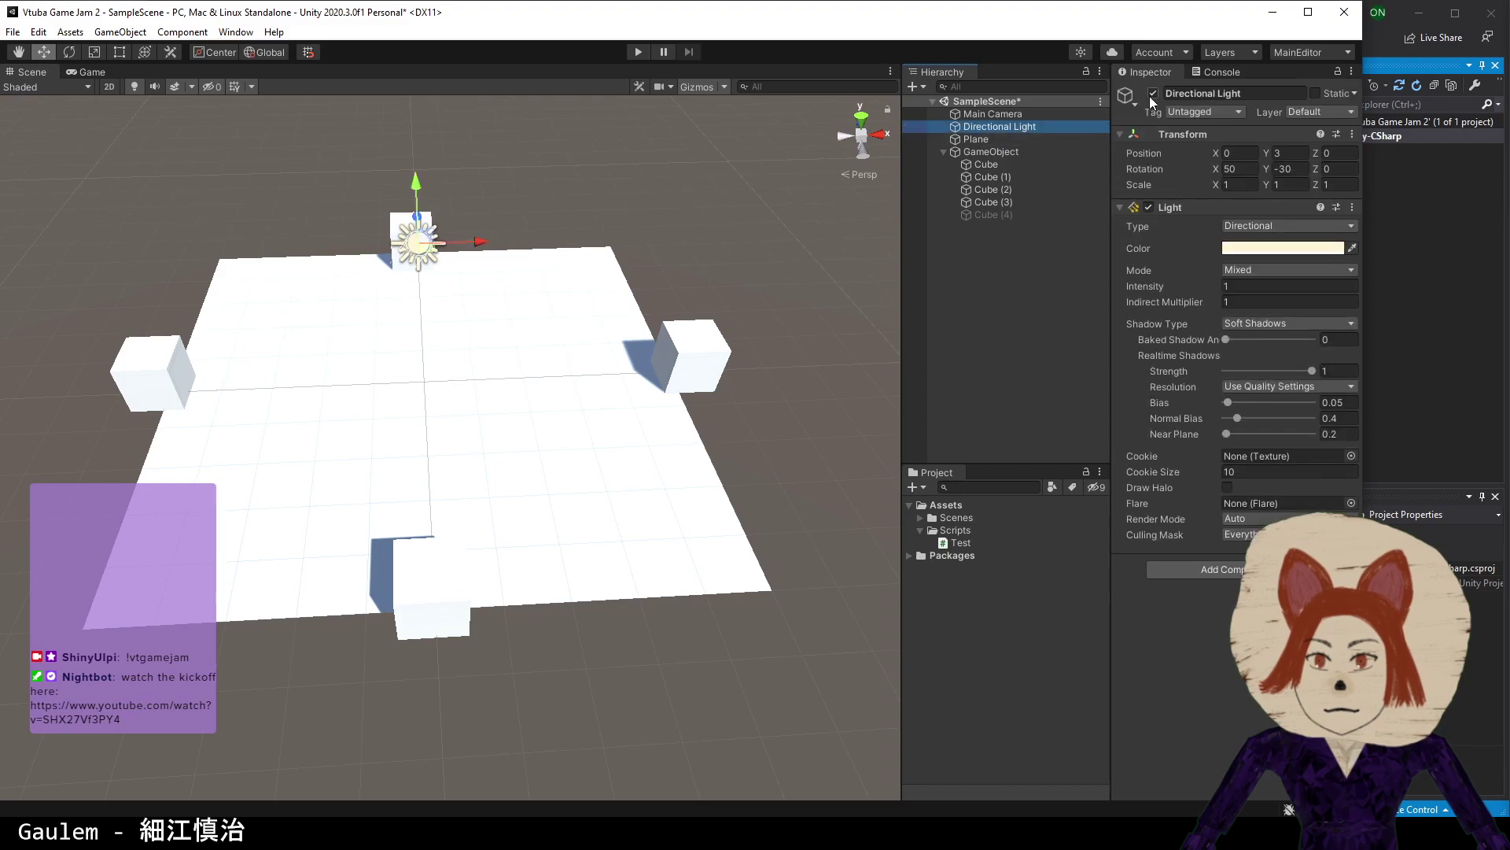
pyautogui.click(1154, 93)
# - Add a Point Light at the scene's root level with its default name and select it
pyautogui.rightClick(999, 324)
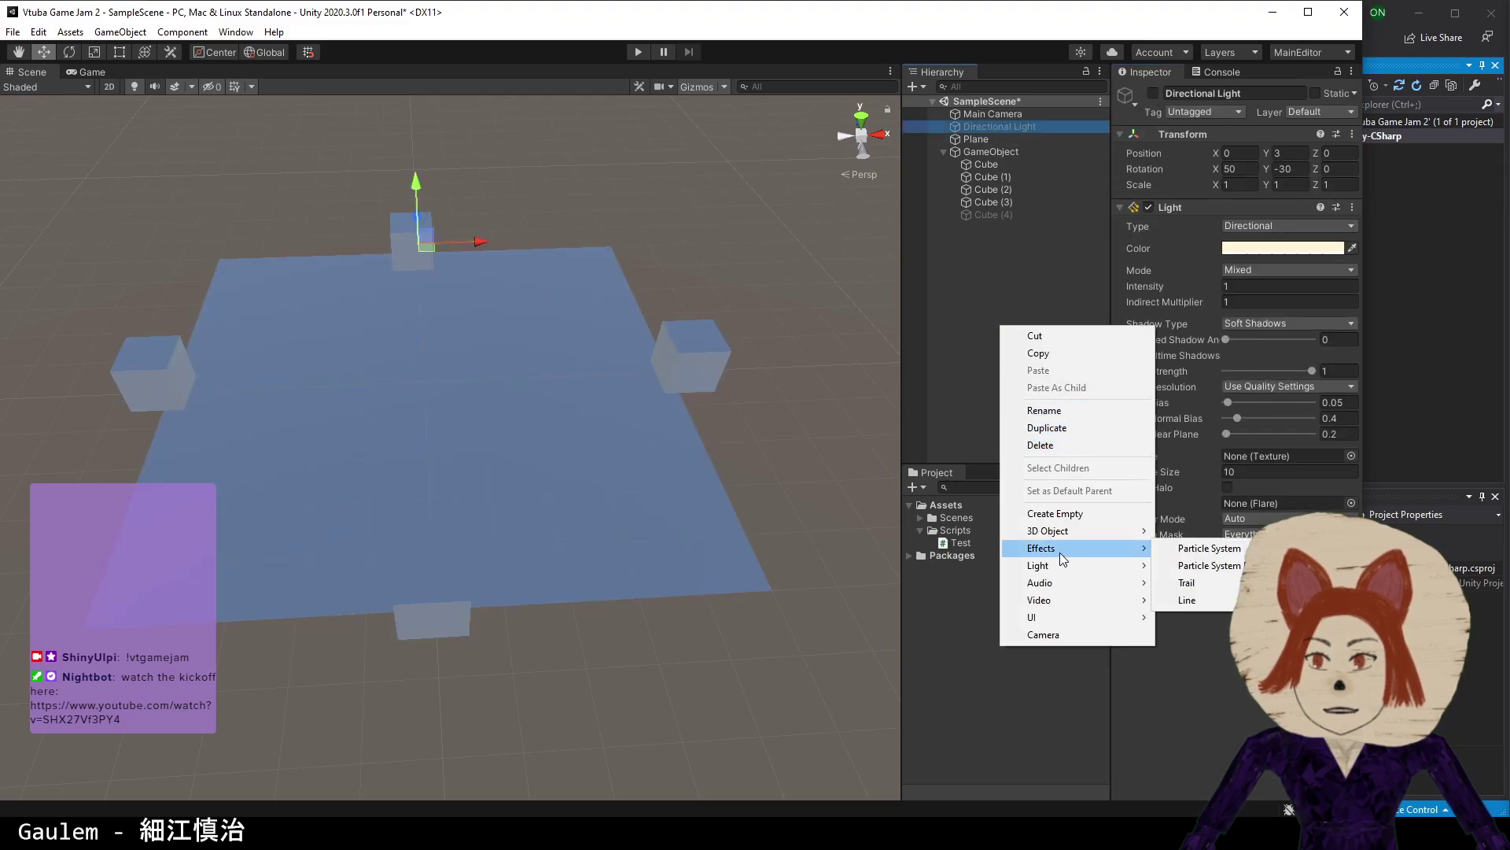
pyautogui.moveTo(1061, 565)
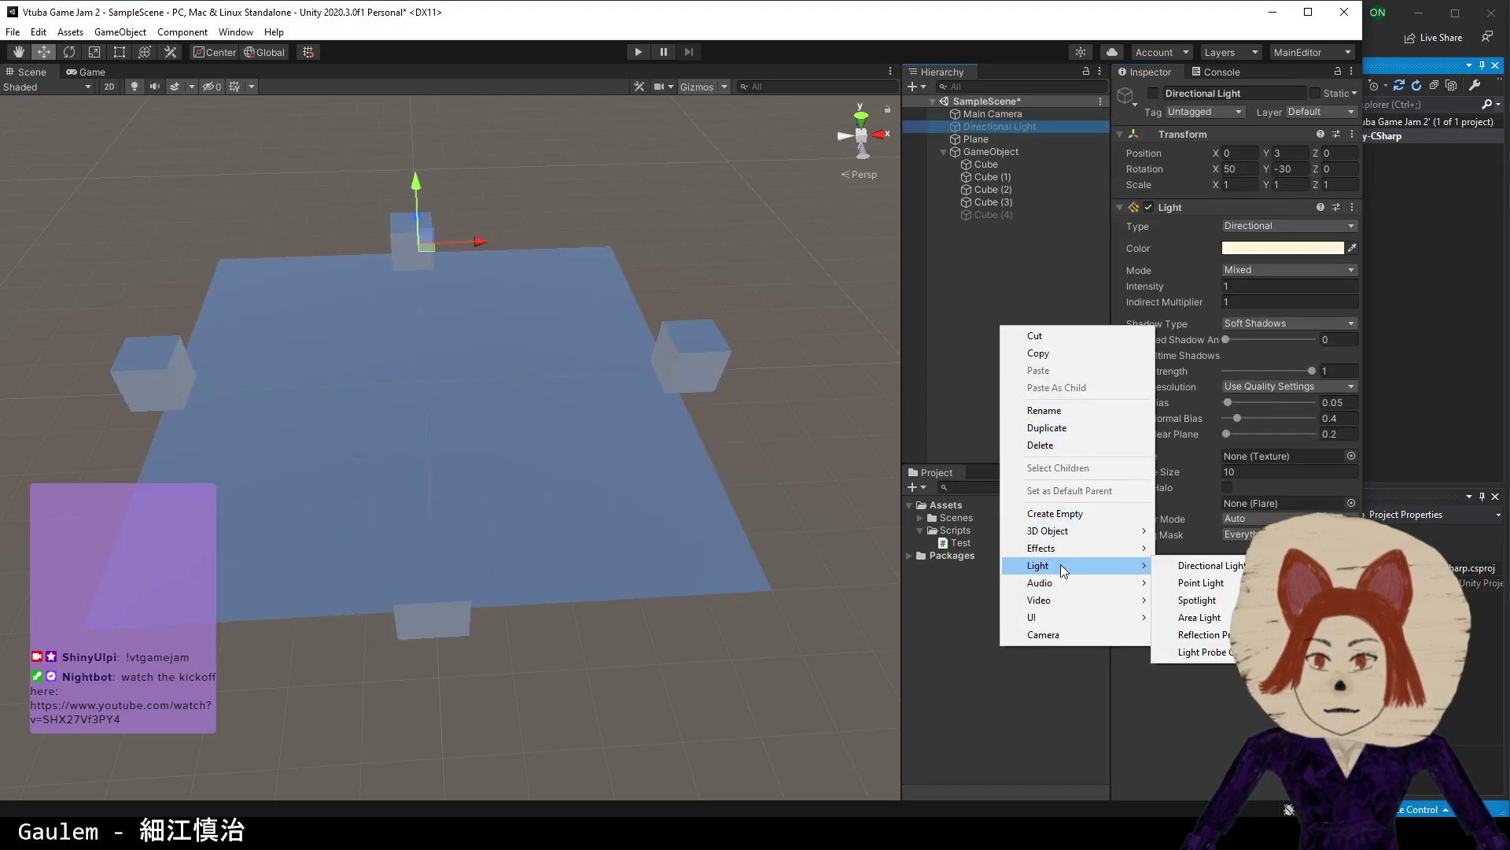
pyautogui.click(1205, 596)
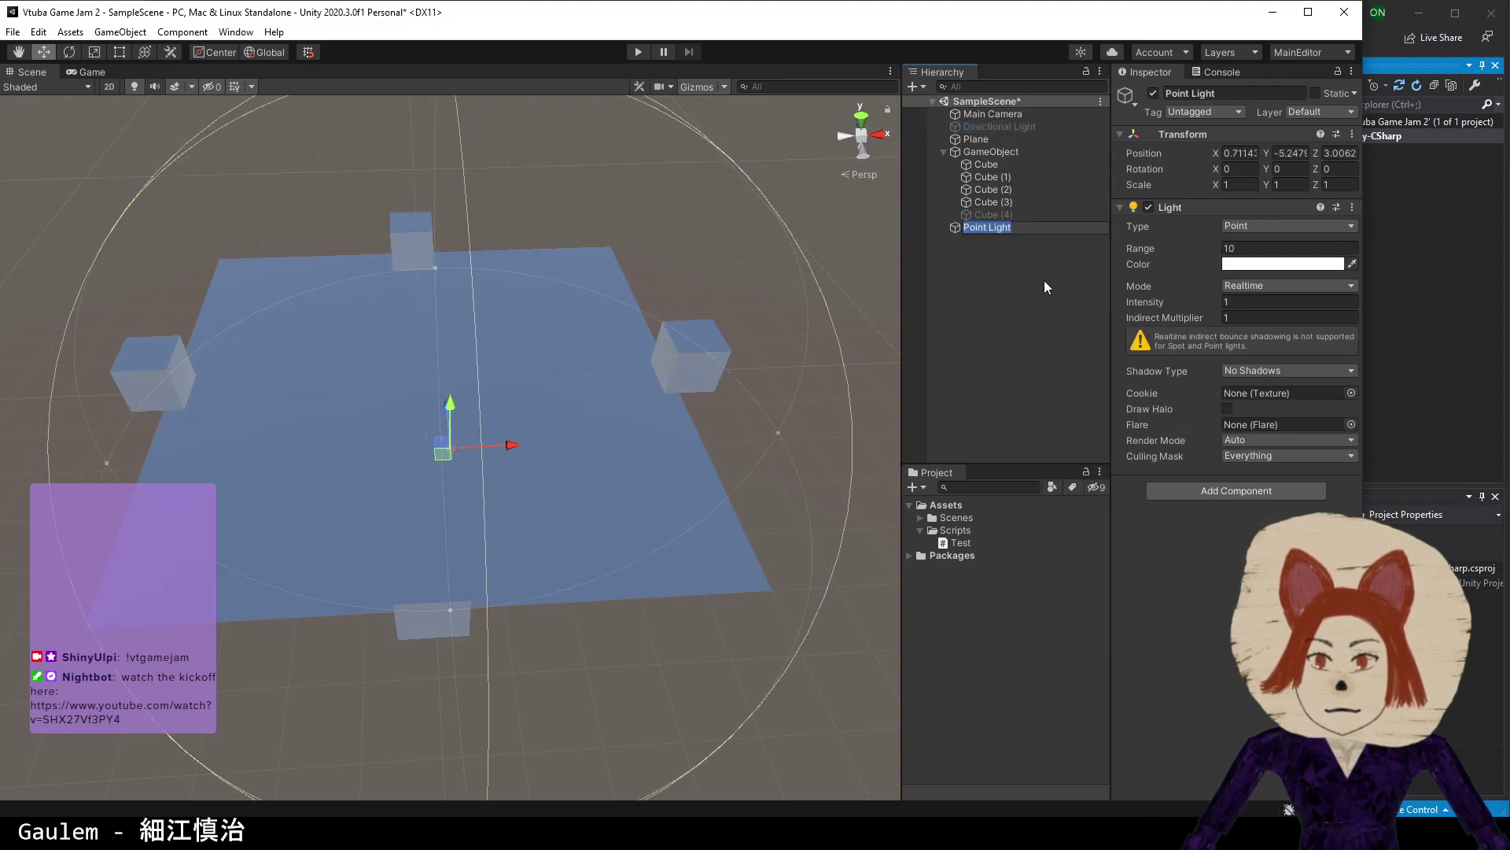
pyautogui.click(1019, 246)
pyautogui.click(1011, 227)
# - Change the Point Light's light type to Directional
pyautogui.click(1239, 226)
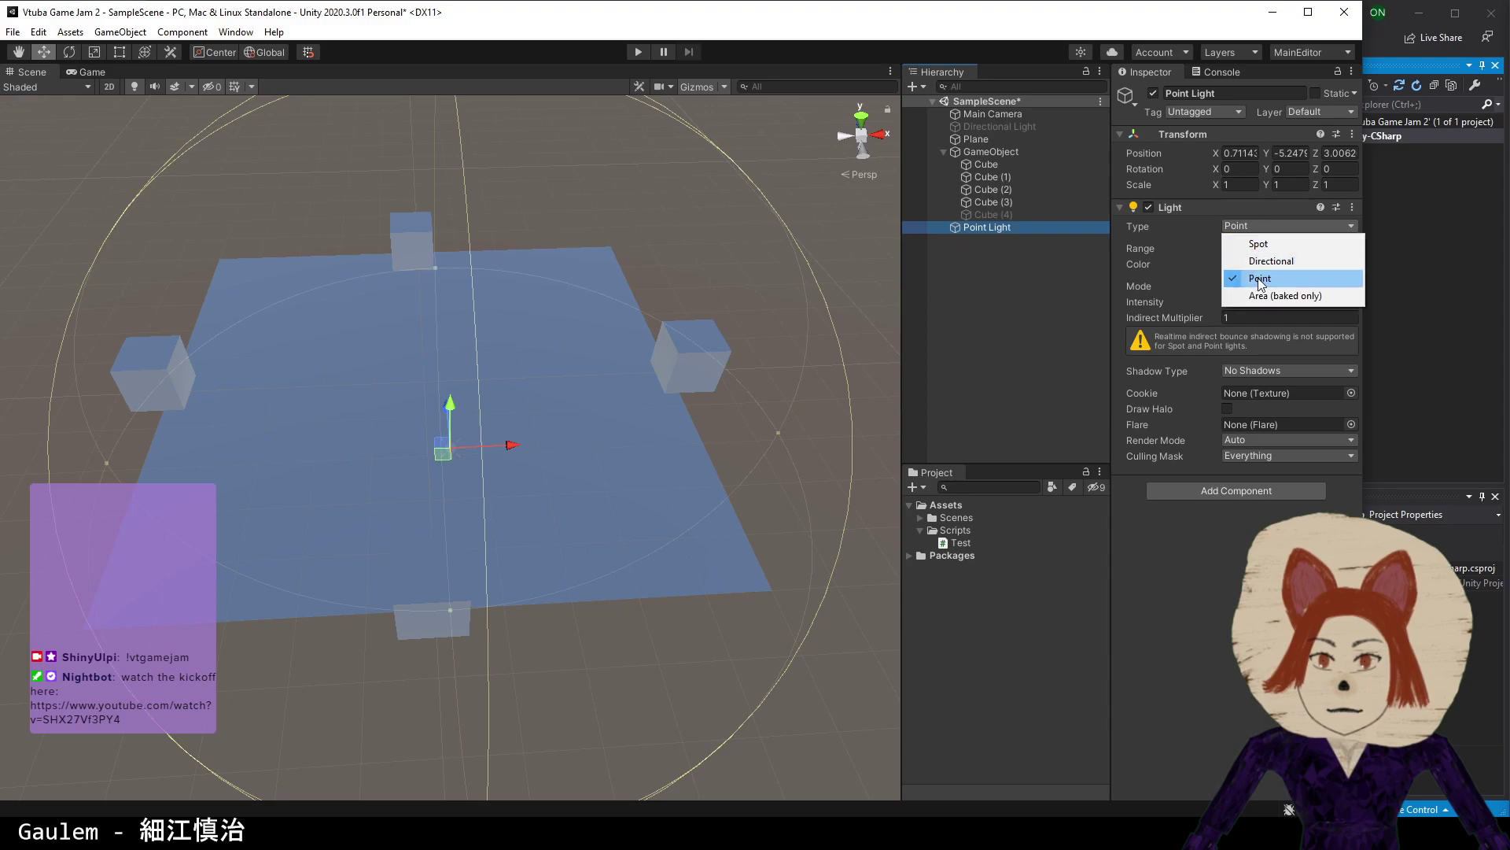
pyautogui.click(1278, 260)
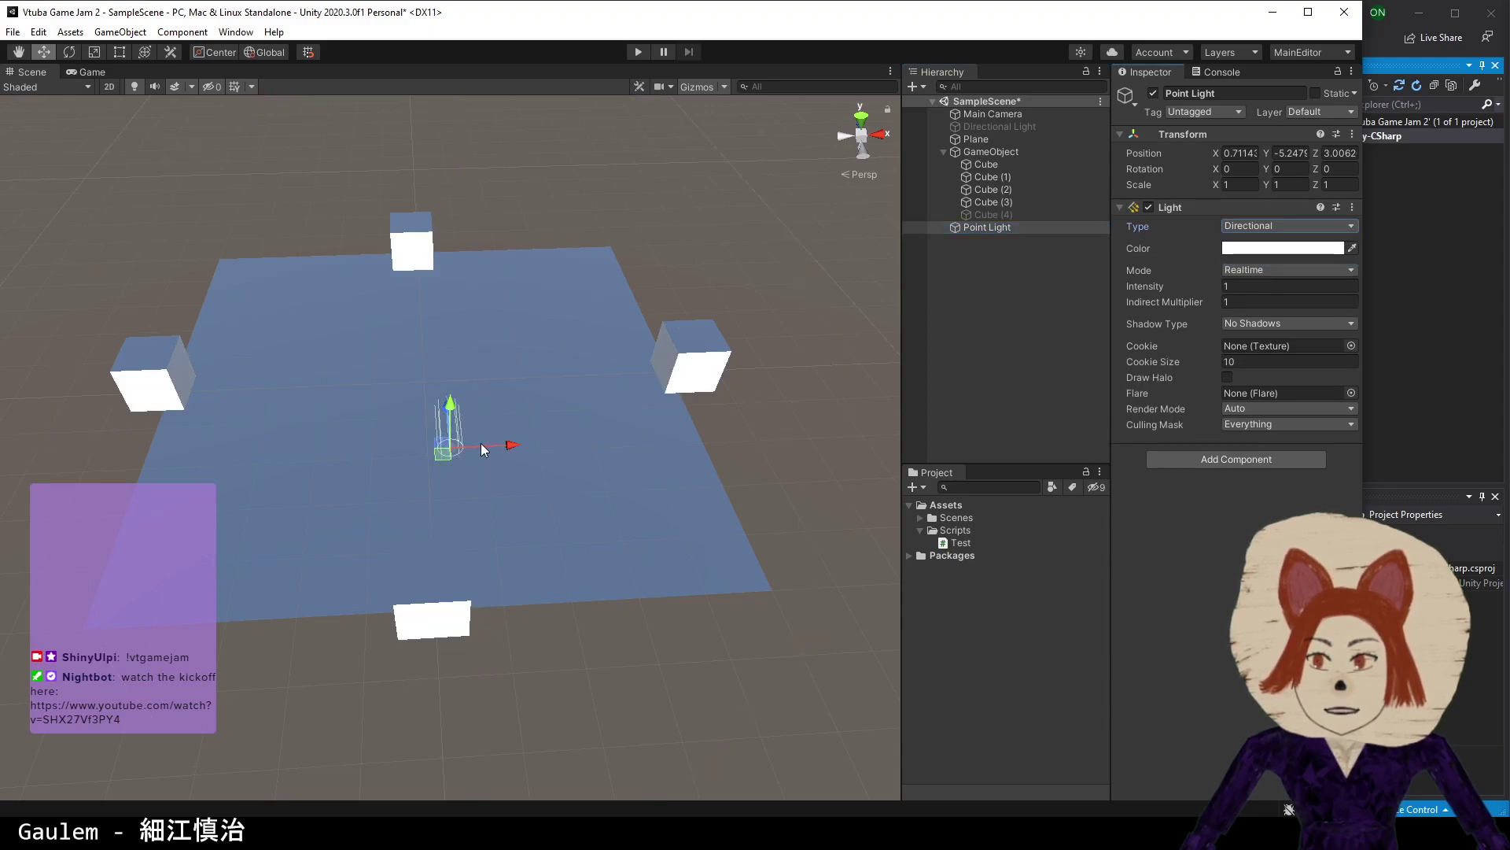
pyautogui.scroll(3, 464, 445)
pyautogui.scroll(-2, 464, 460)
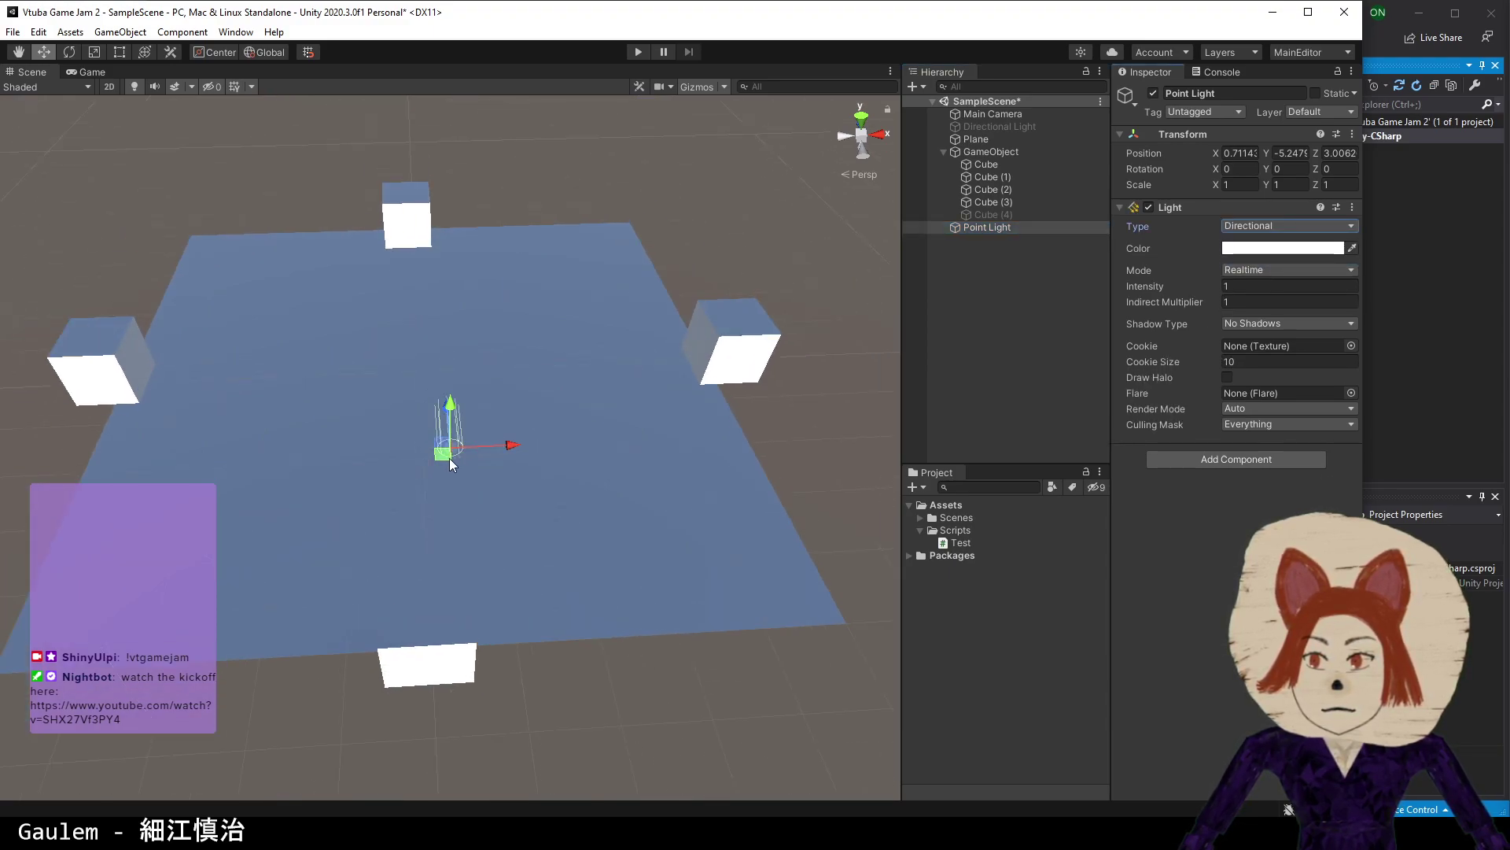
# - Reset the new light's transform and move the light to about Y 0.36, Z -2.05
pyautogui.keyDown('alt'); pyautogui.moveTo(504, 447); pyautogui.dragTo(422, 404); pyautogui.keyUp('alt')
pyautogui.rightClick(1248, 133)
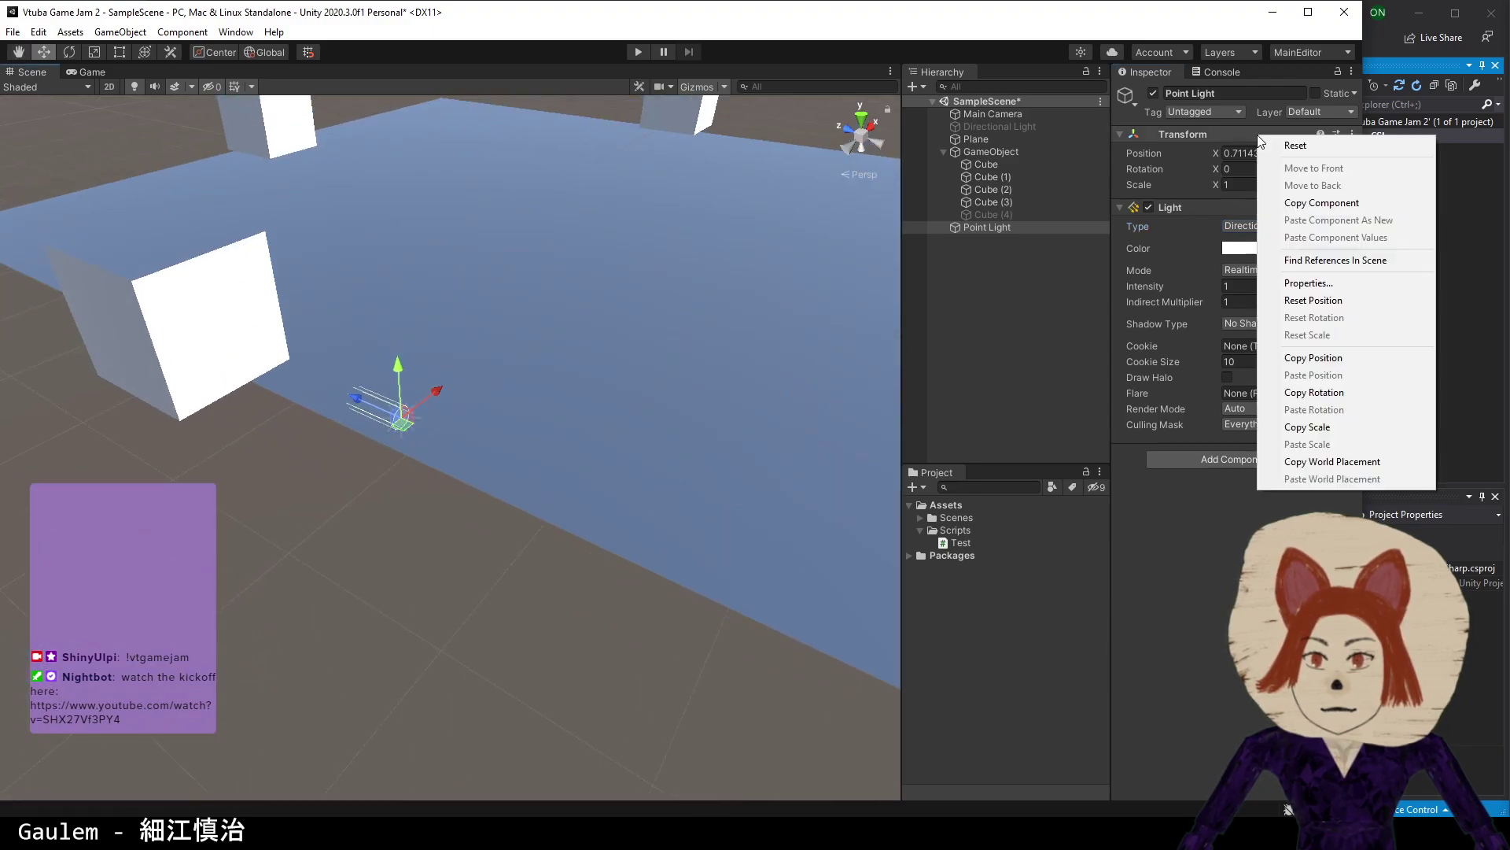
pyautogui.click(1273, 148)
pyautogui.moveTo(537, 183); pyautogui.dragTo(631, 201)
pyautogui.scroll(-5, 289, 380)
pyautogui.keyDown('alt'); pyautogui.moveTo(567, 386); pyautogui.dragTo(354, 381); pyautogui.keyUp('alt')
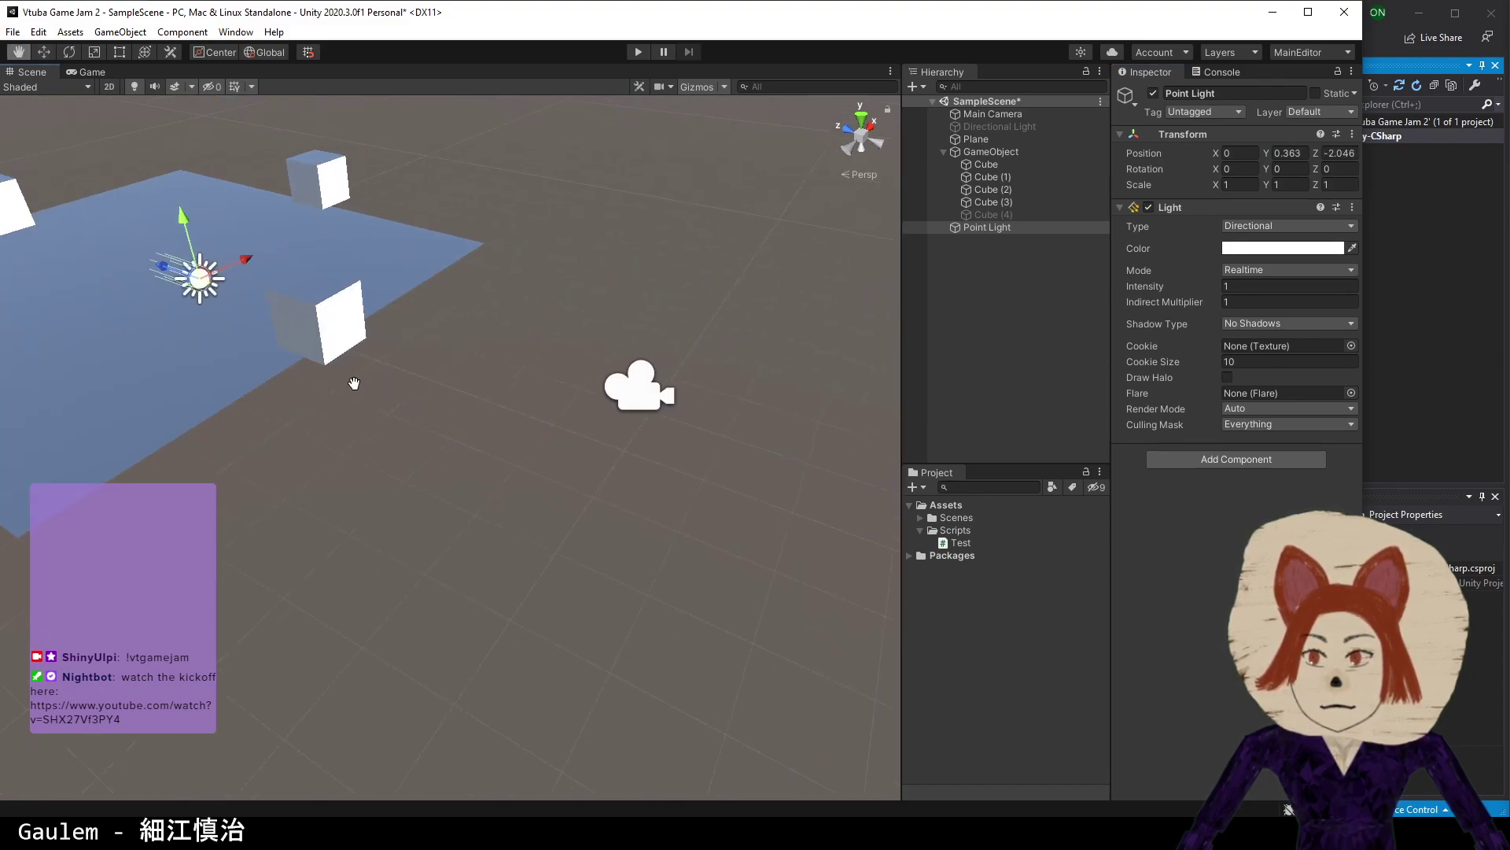
# - Change the Point Light's light type to Spot and move the light to about Z -1.63
pyautogui.moveTo(331, 358); pyautogui.dragTo(579, 420, button='middle')
pyautogui.click(1268, 227)
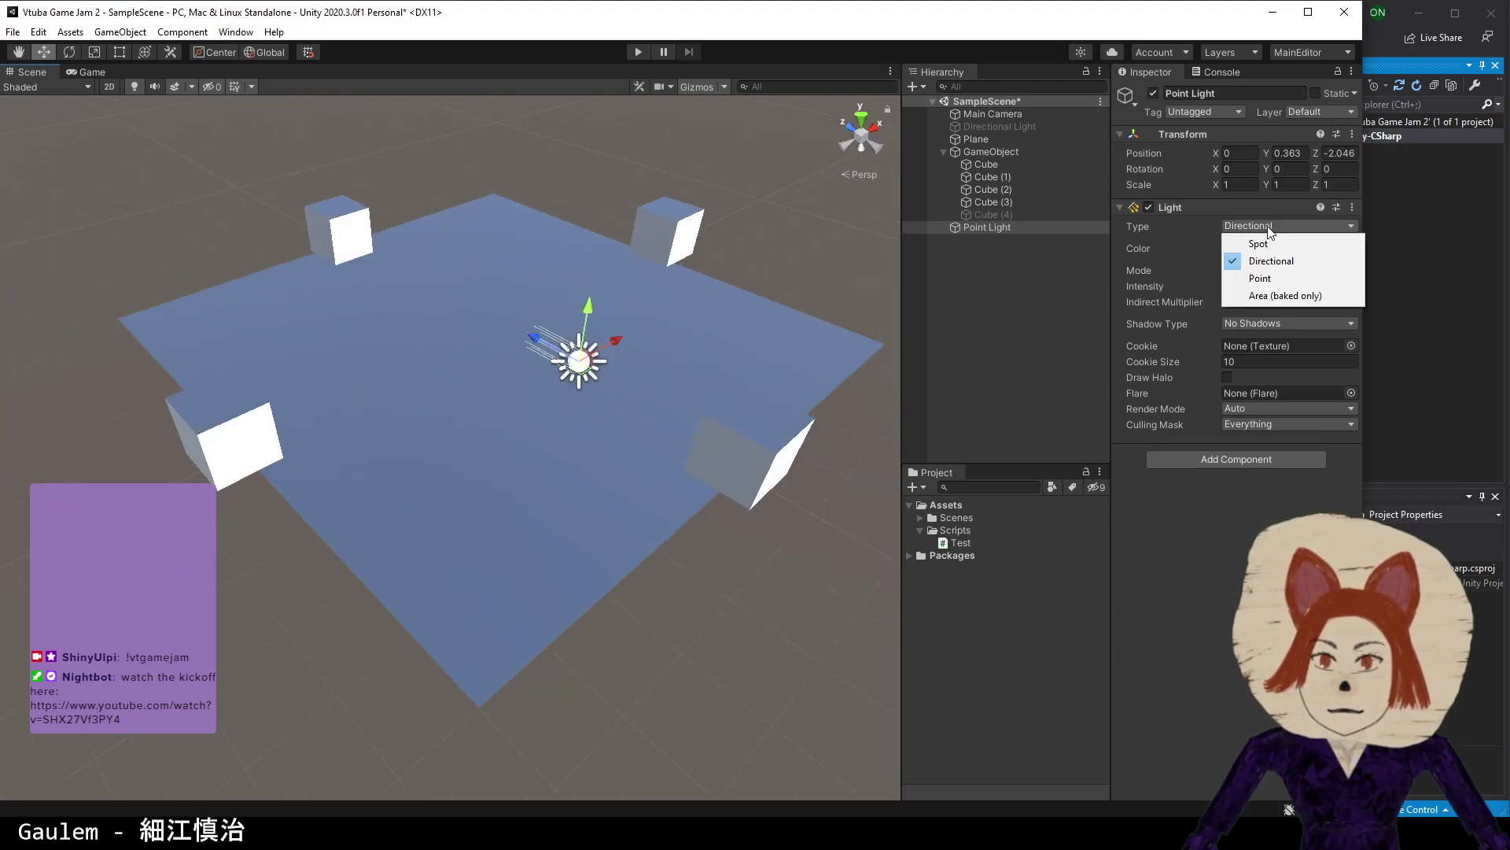
pyautogui.click(1274, 243)
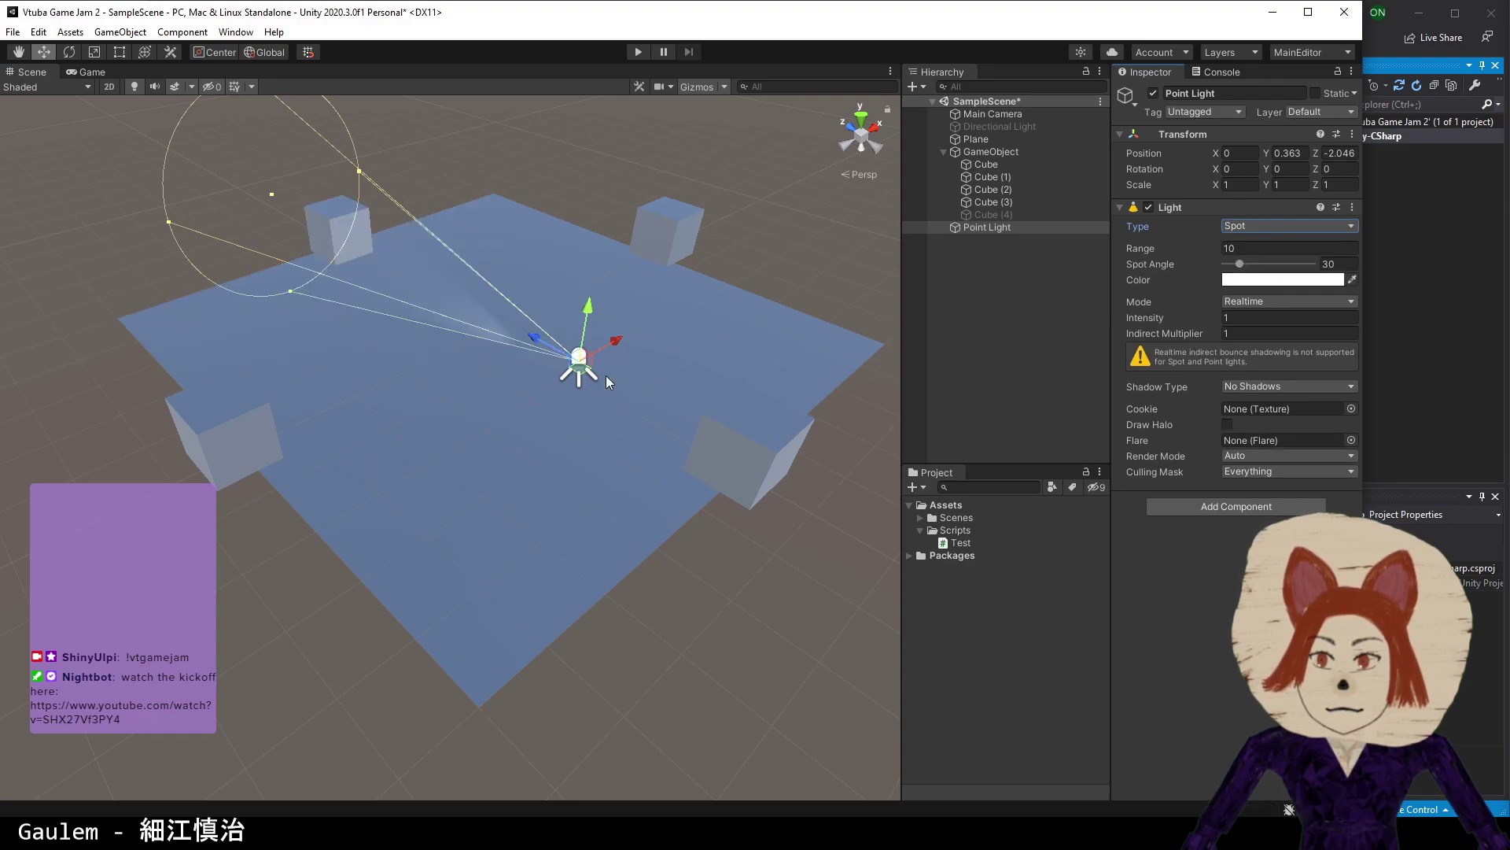
pyautogui.moveTo(552, 338); pyautogui.dragTo(534, 328)
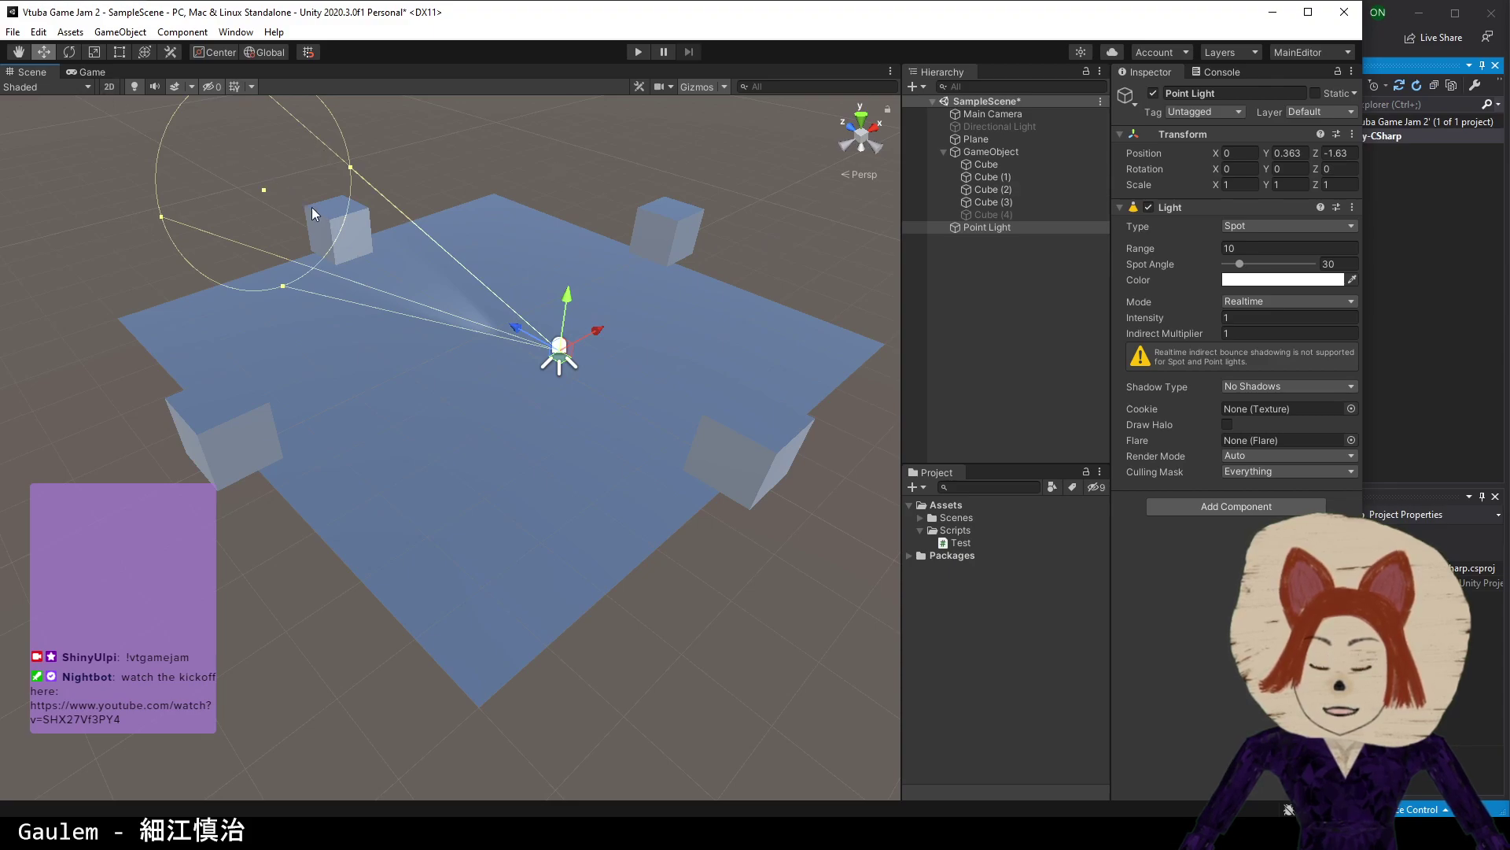
# - Try rotating the spot light in the scene, and undo the rotation
pyautogui.press('e')
pyautogui.moveTo(579, 313); pyautogui.dragTo(494, 452)
pyautogui.hotkey('ctrl', 'z')
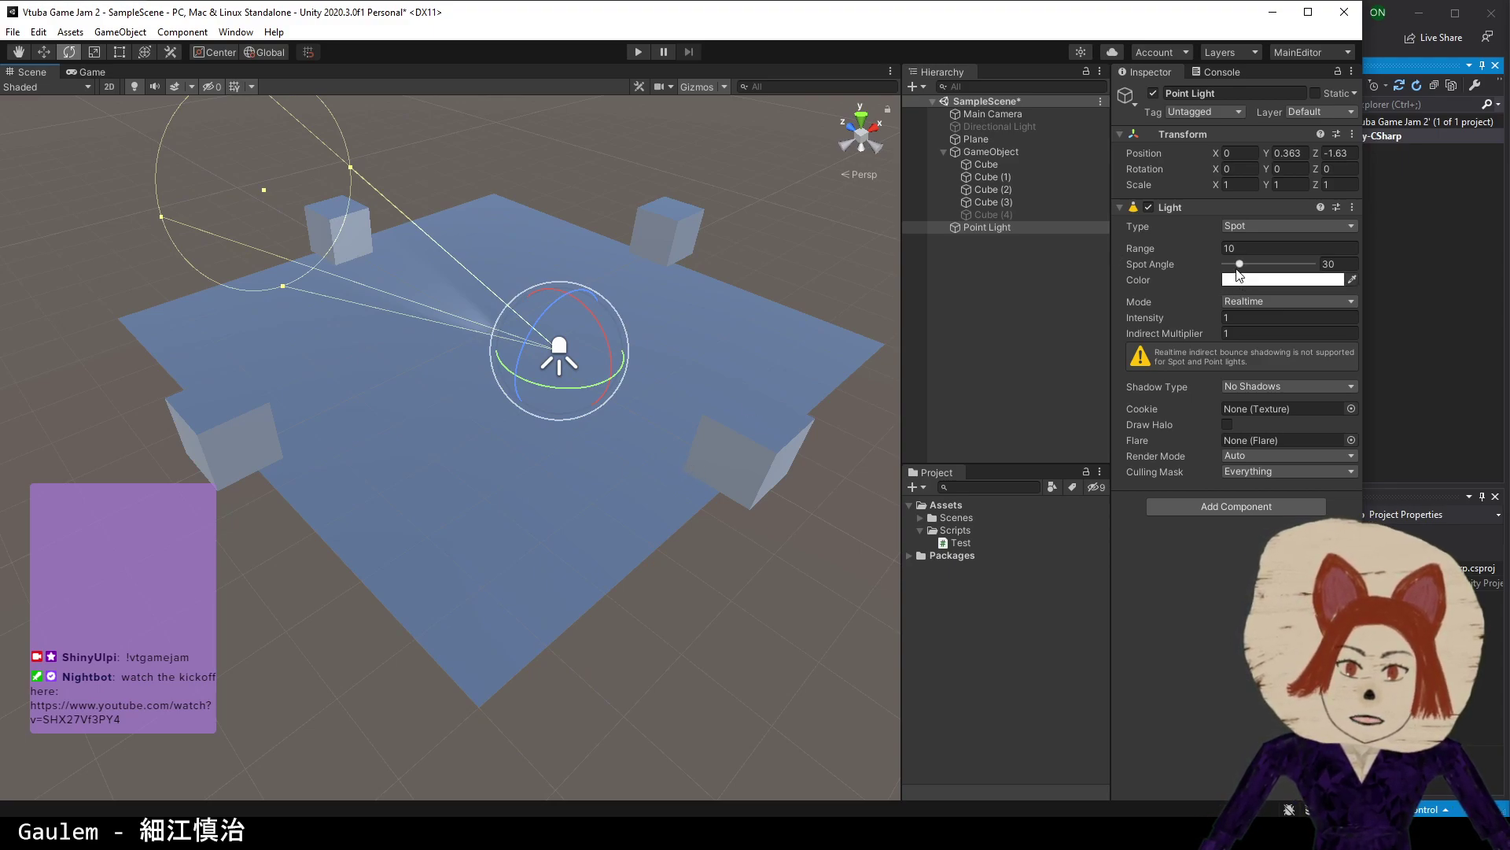
# - Narrow the light's spot angle to about 9
pyautogui.moveTo(1240, 265); pyautogui.dragTo(1232, 270)
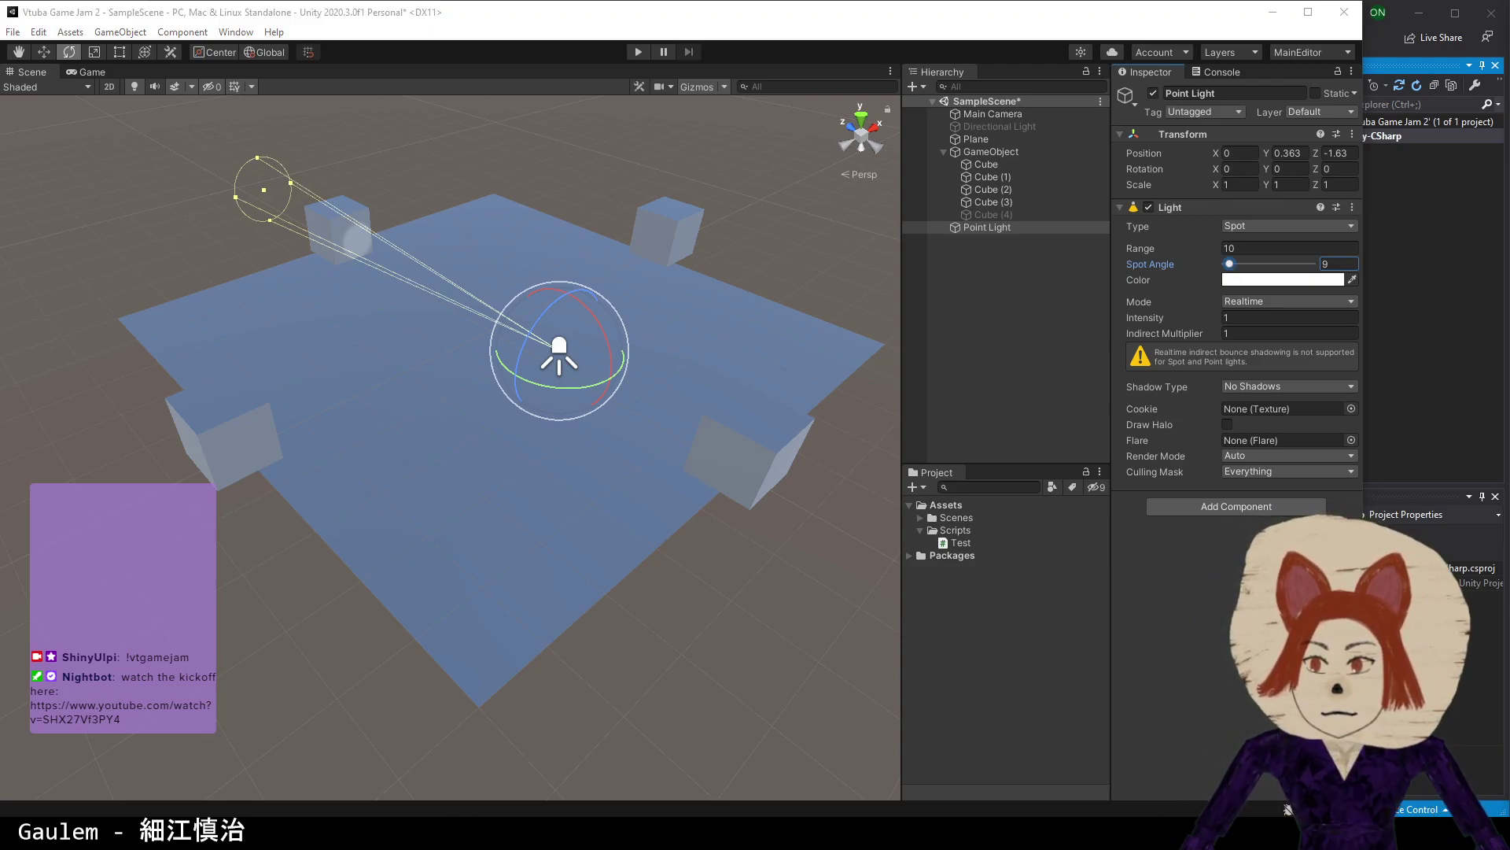
# - Switch to the Notes document in Google Docs and write the lines "Theme: Mask" and "Concept: Light puzzle"
pyautogui.moveTo(407, 834)
pyautogui.click(607, 755)
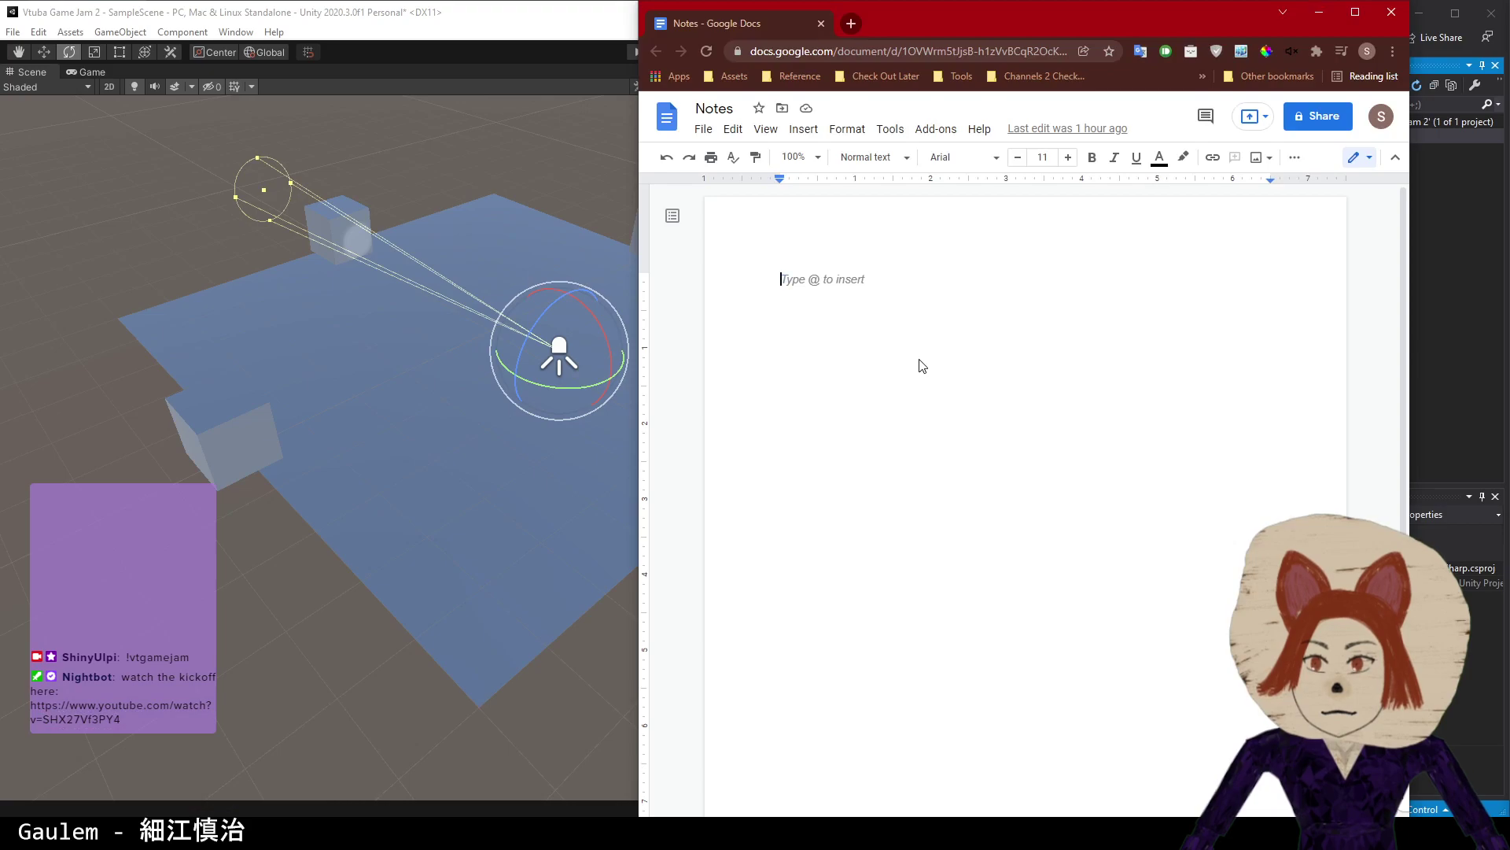
pyautogui.write('Theme')
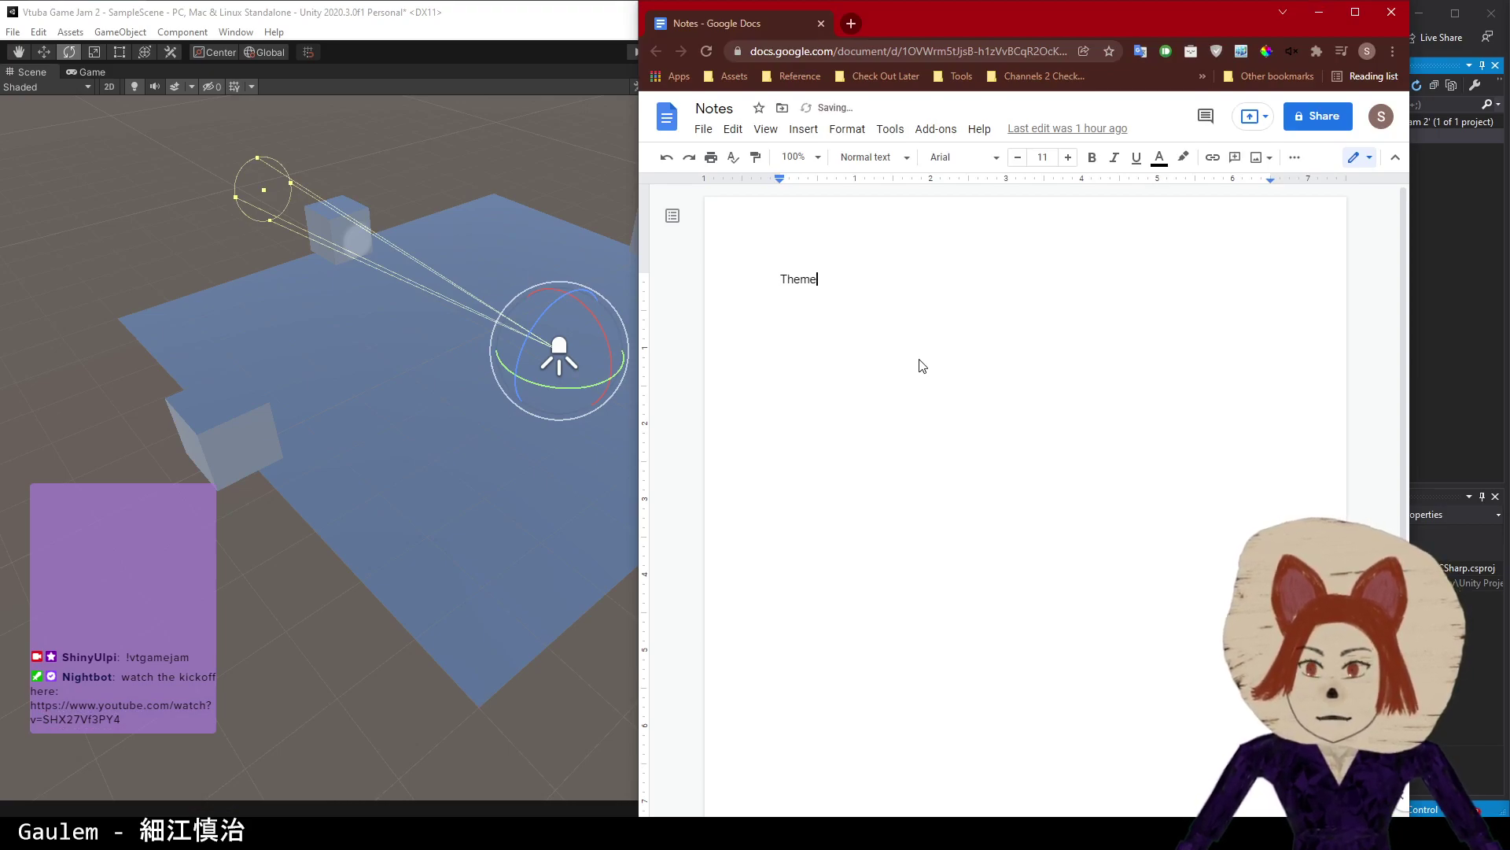
pyautogui.write(': Mask')
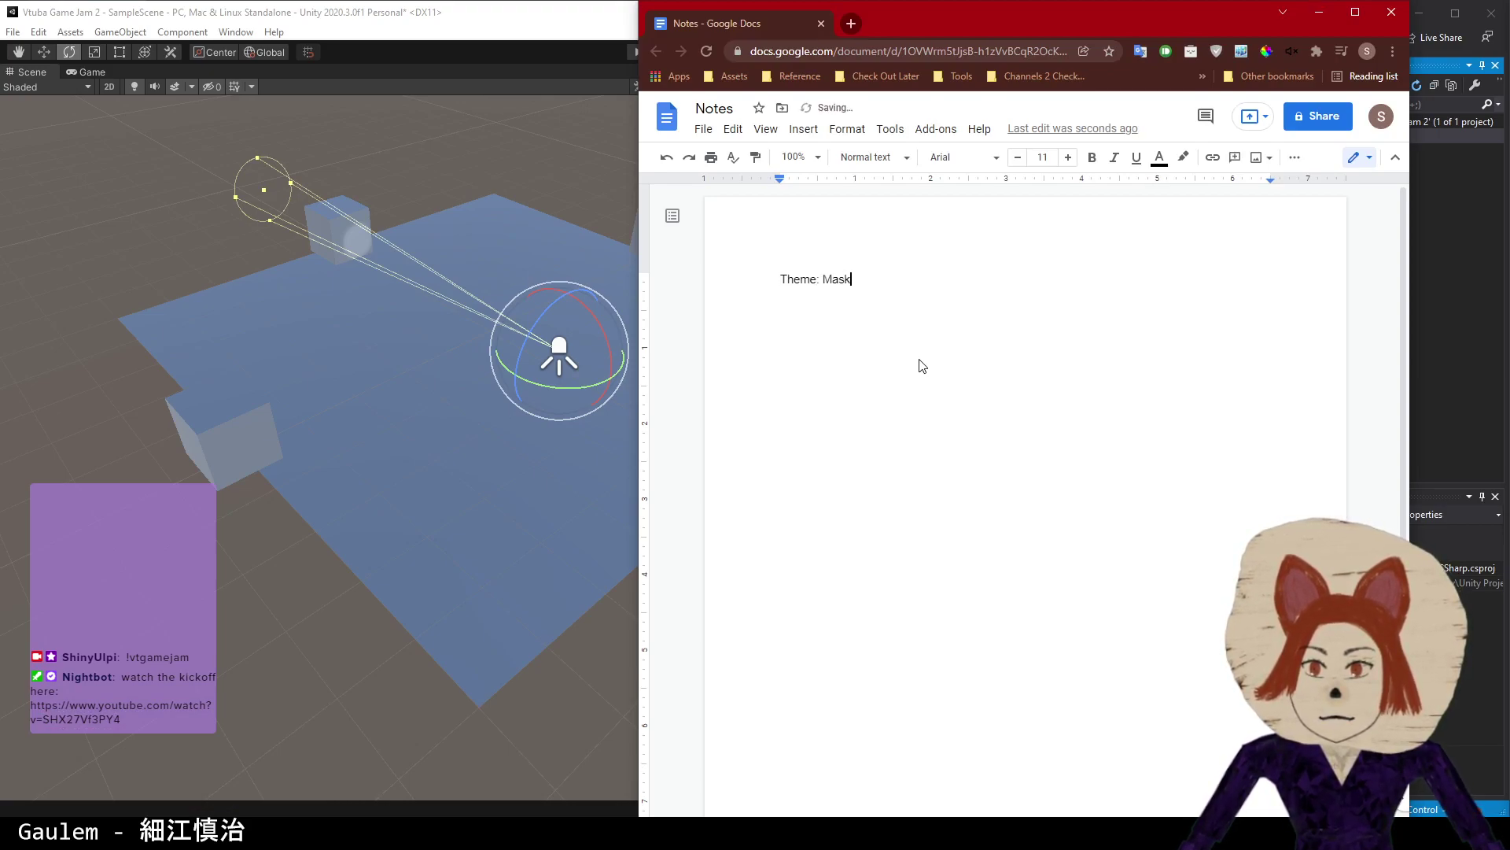
pyautogui.press('Return')
pyautogui.write('Concept')
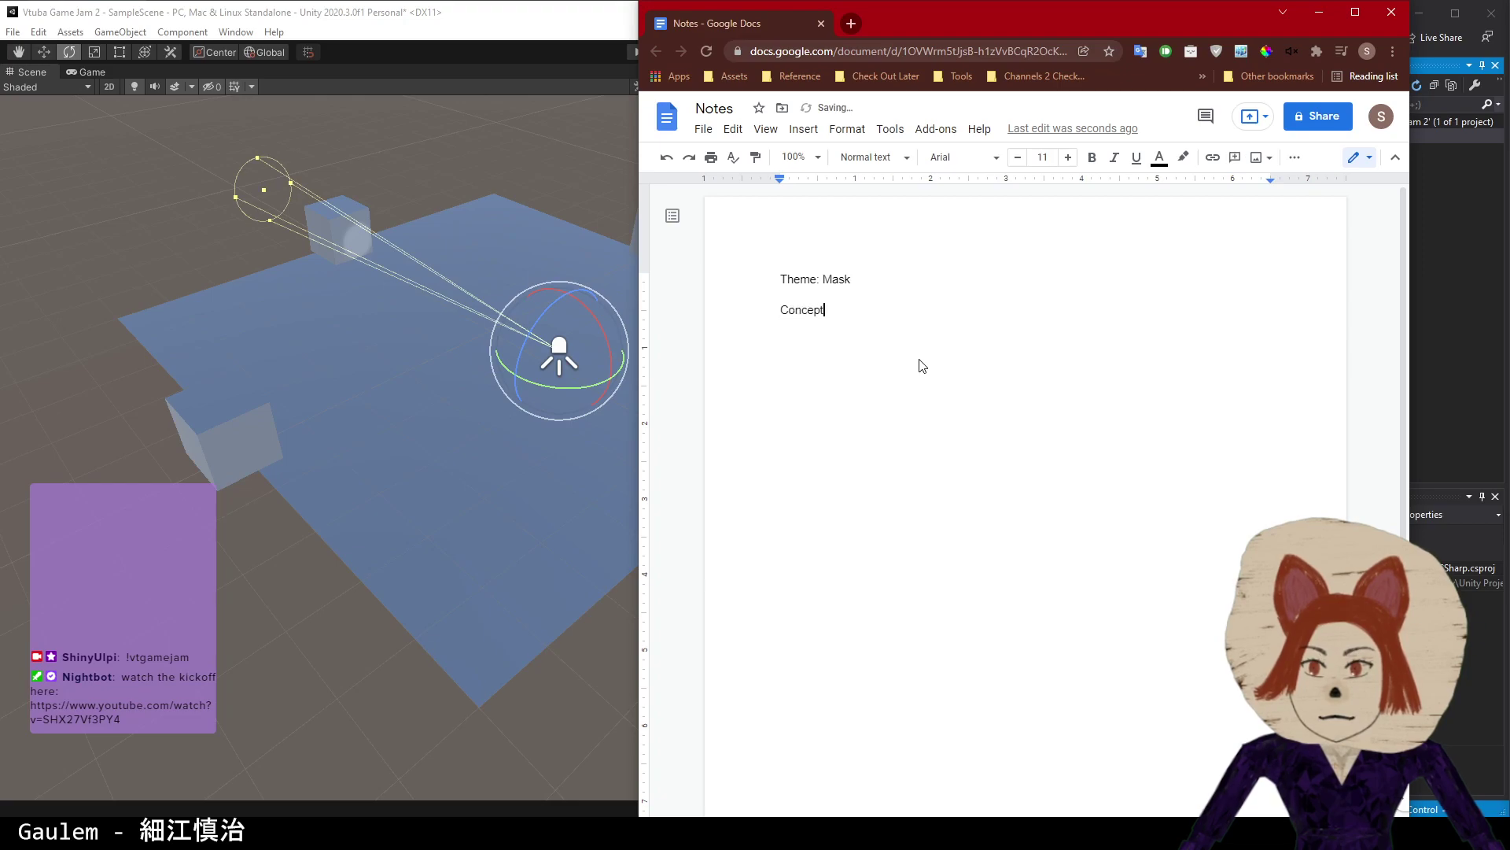
pyautogui.write(': Light puzzle')
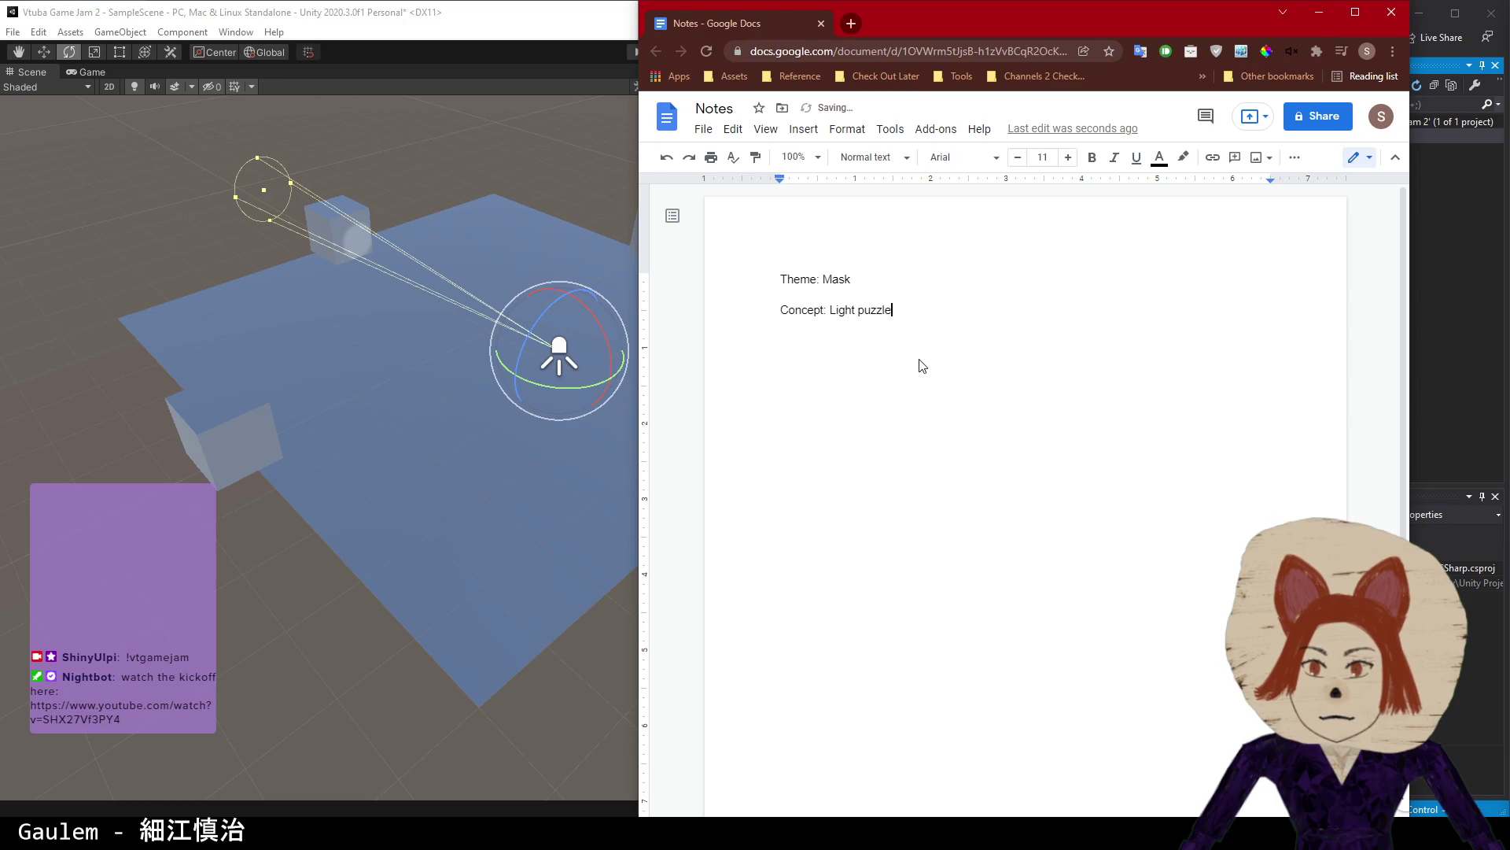
# - Add the line "There is marking hidden by shadow." below the concept
pyautogui.press('Return')
pyautogui.write('If')
pyautogui.press('BackSpace')
pyautogui.press('BackSpace')
pyautogui.press('BackSpace')
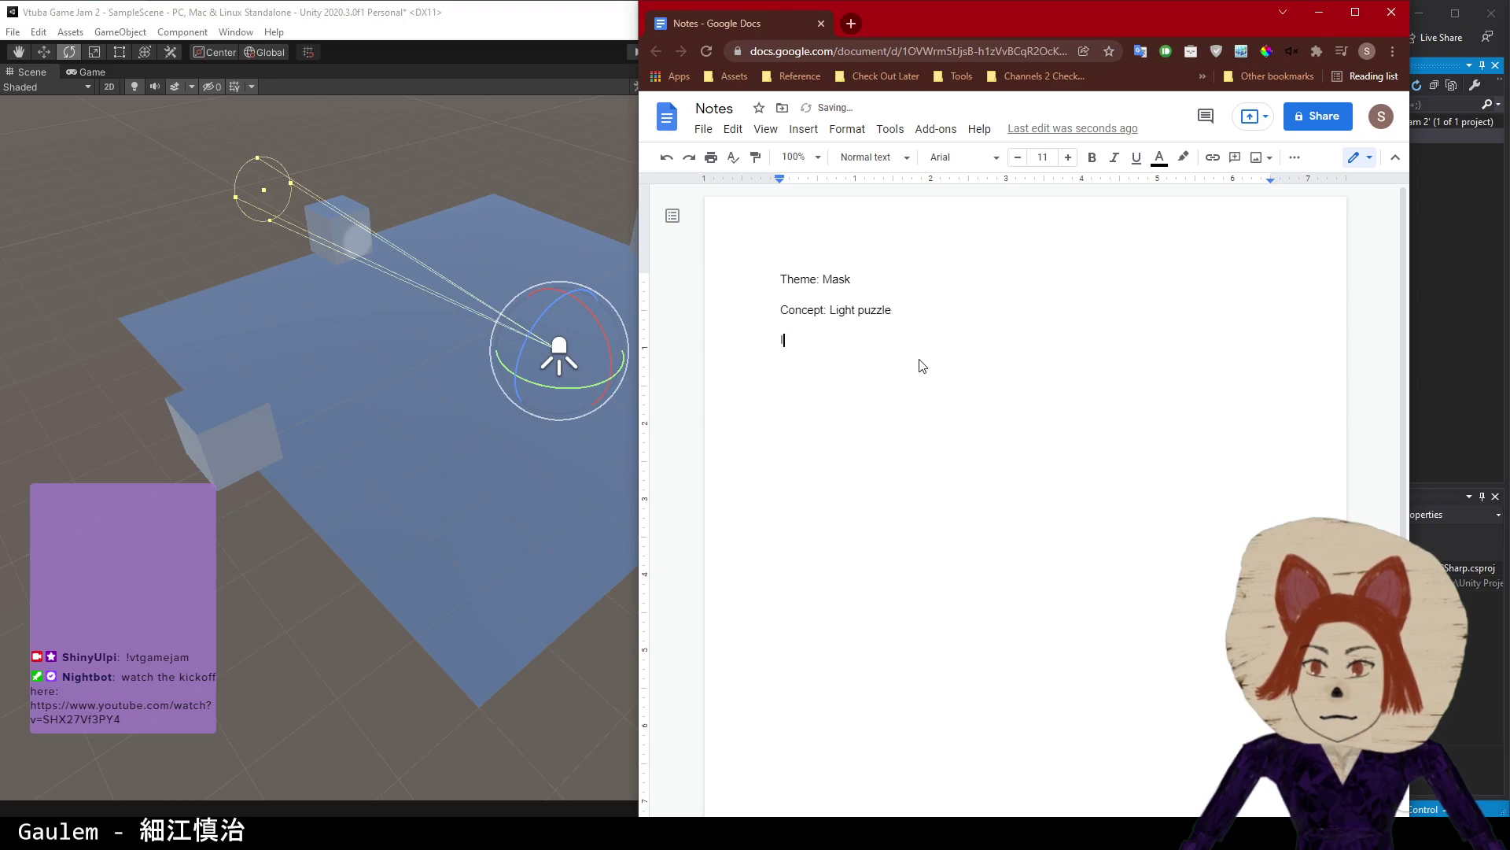
pyautogui.write('There is marki')
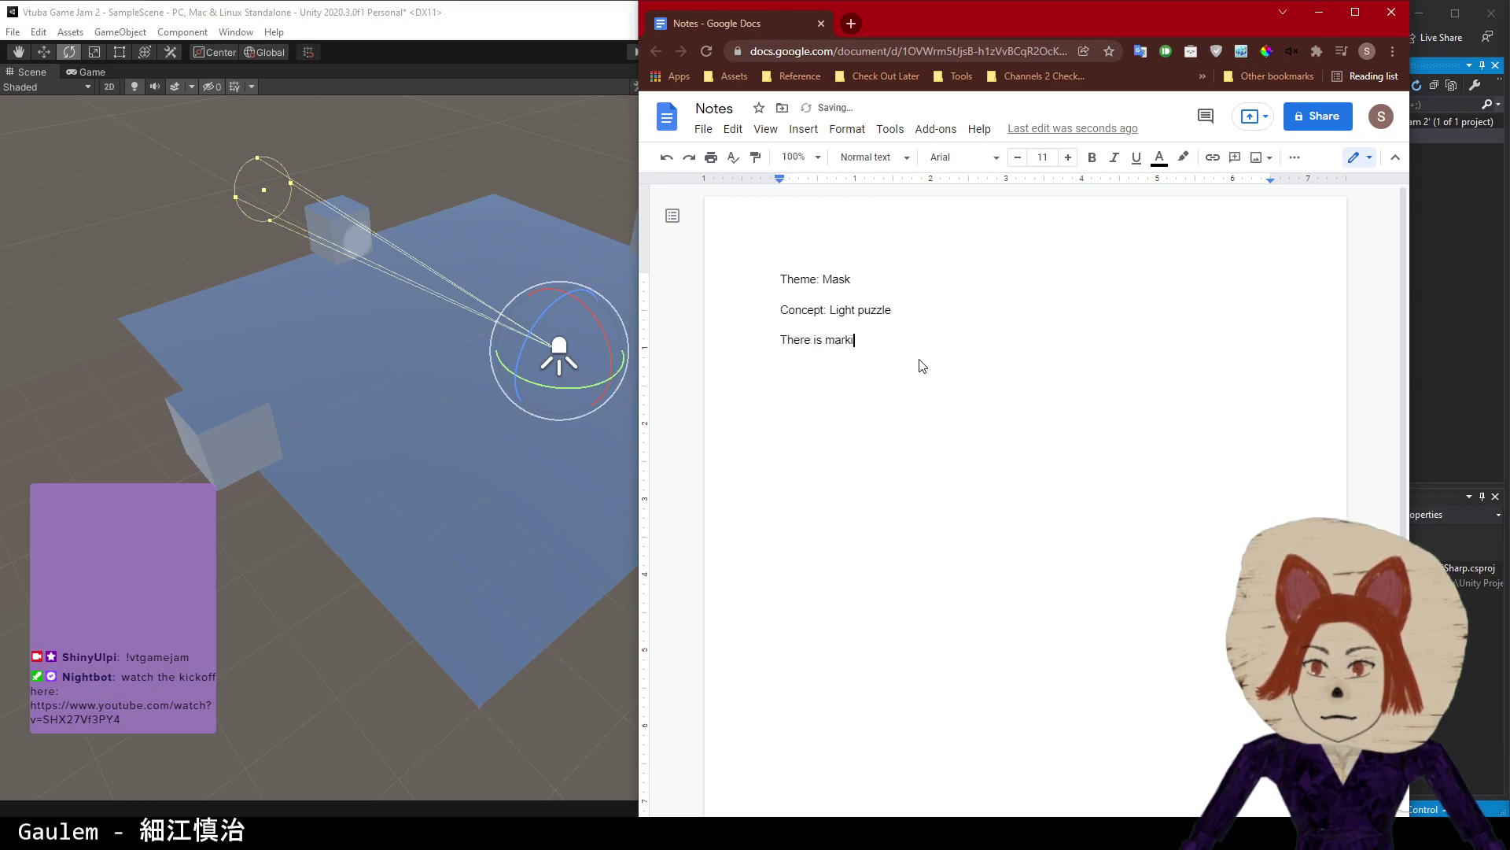
pyautogui.write('ng hidden by sha')
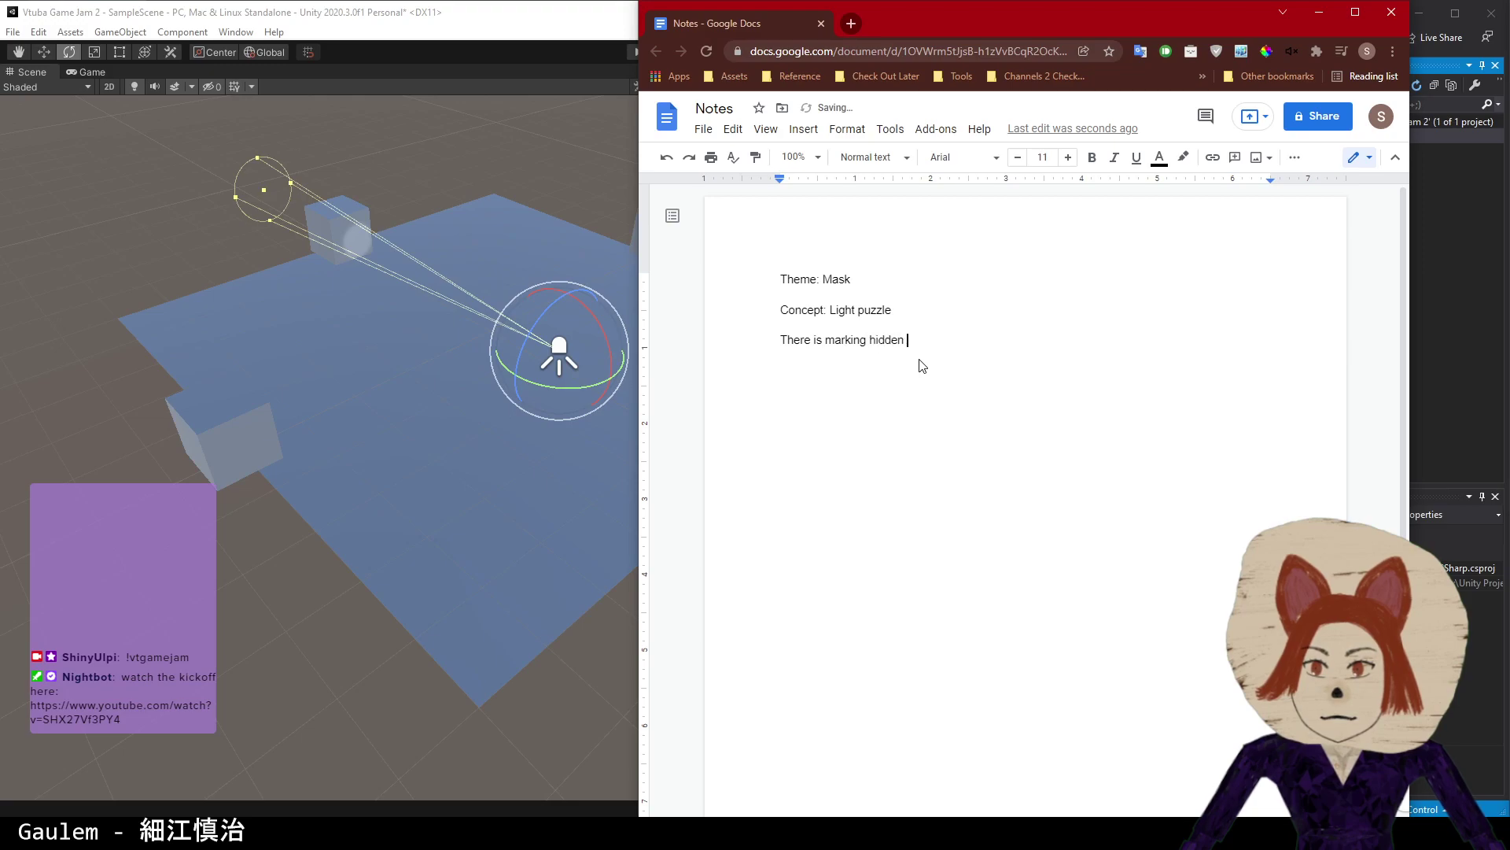
pyautogui.write('ow.')
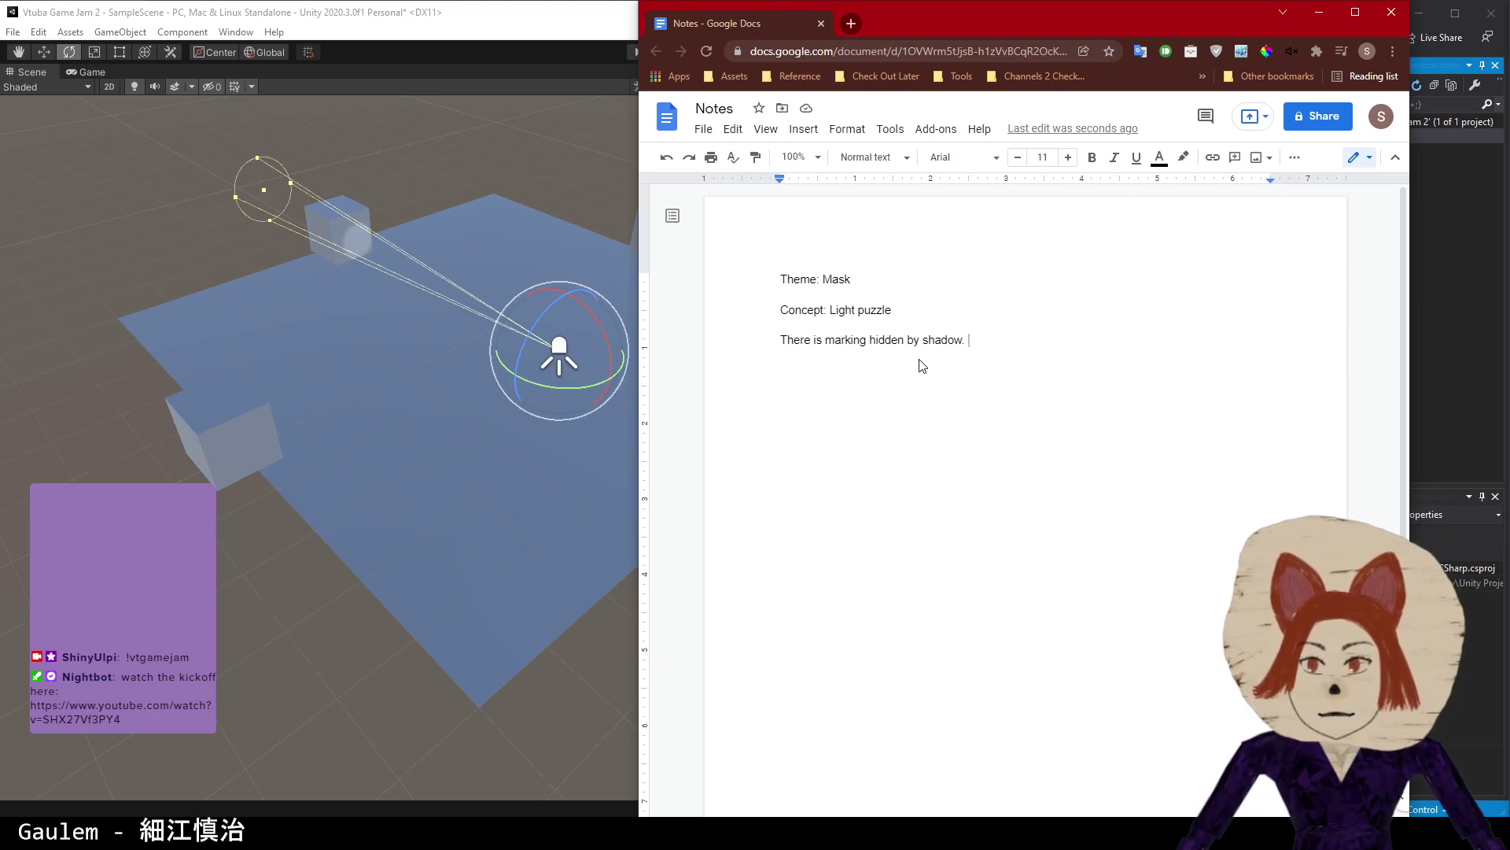
pyautogui.press('BackSpace')
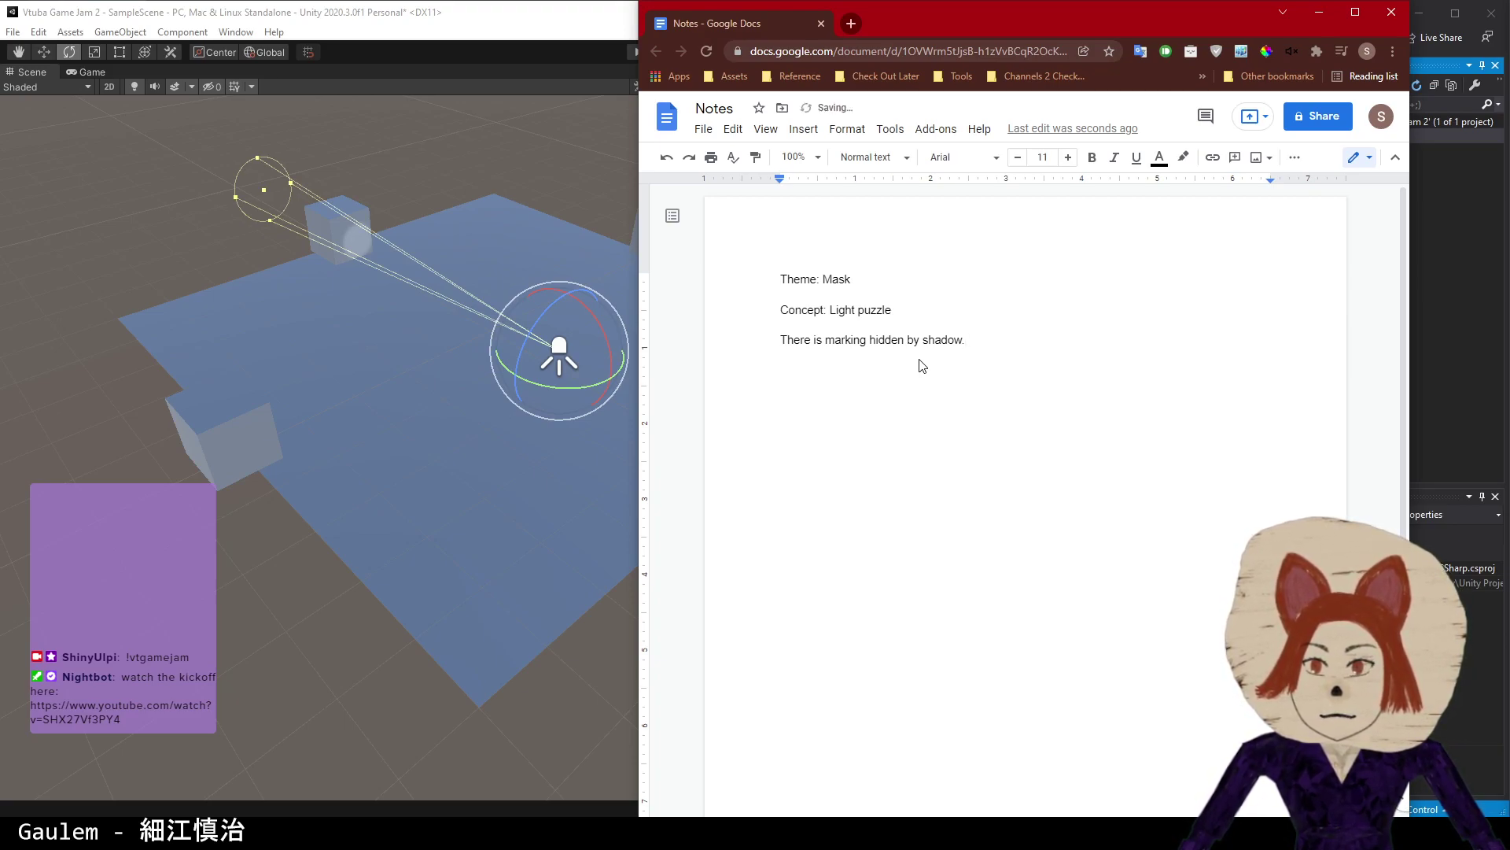
# - Reword the sentence below the concept to "There are 2+ markings hidden by shadow."
pyautogui.doubleClick(818, 341)
pyautogui.write('are')
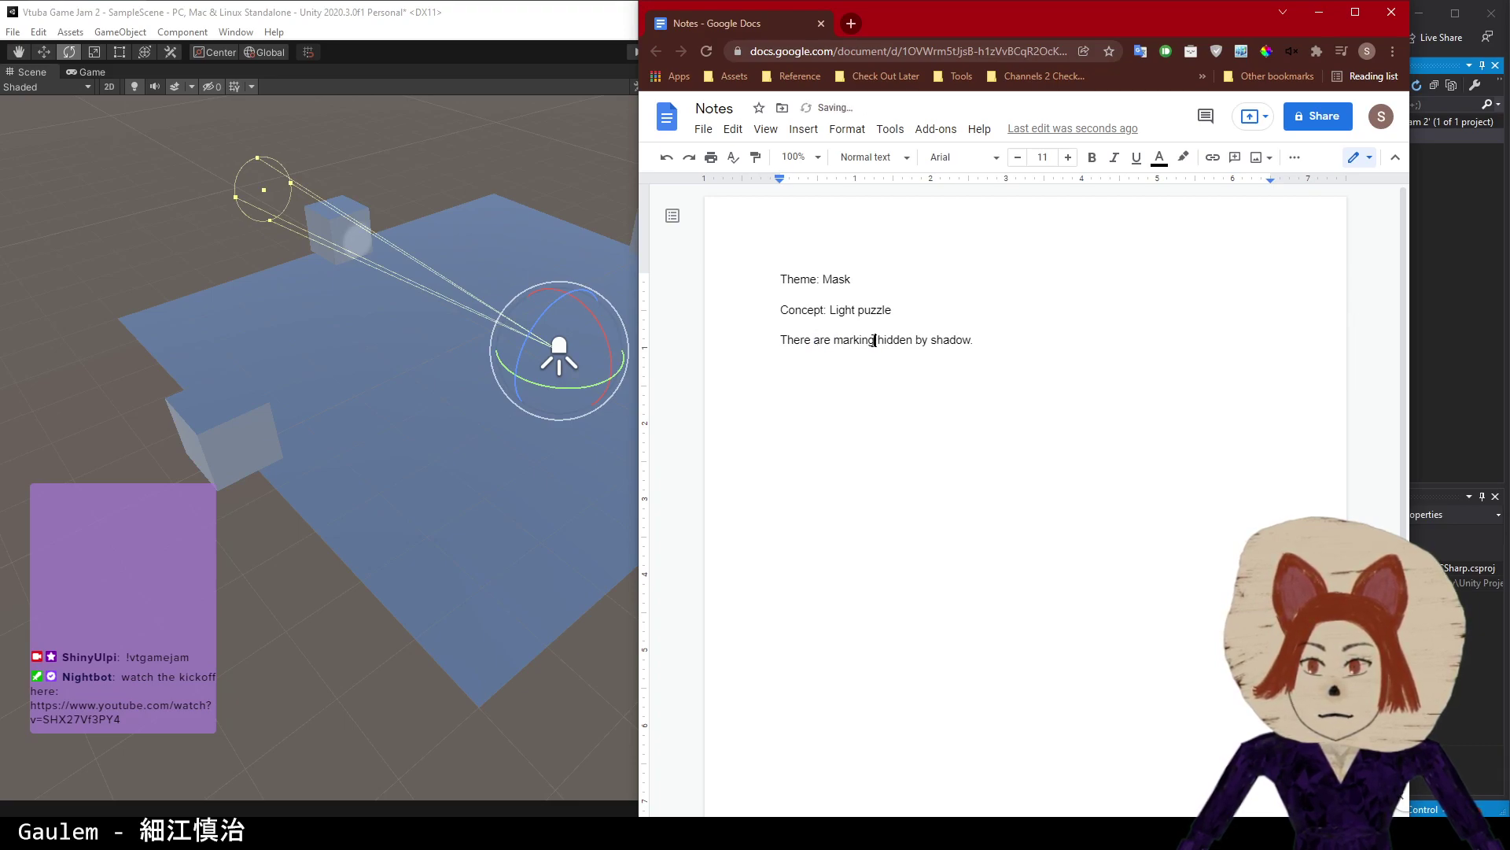
pyautogui.click(875, 340)
pyautogui.click(861, 314)
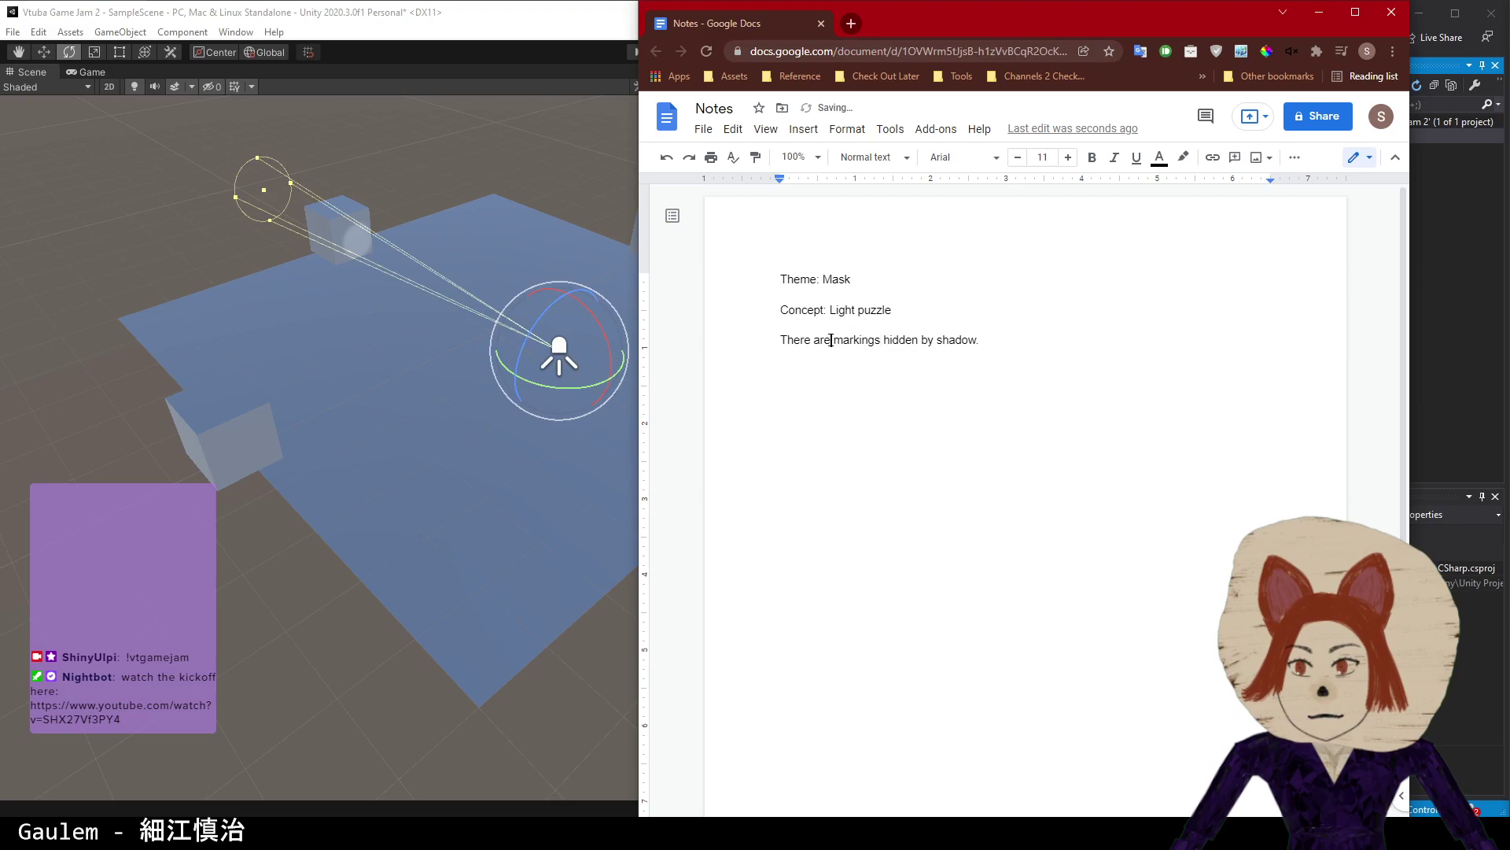
pyautogui.click(832, 341)
pyautogui.write('21')
pyautogui.press('End')
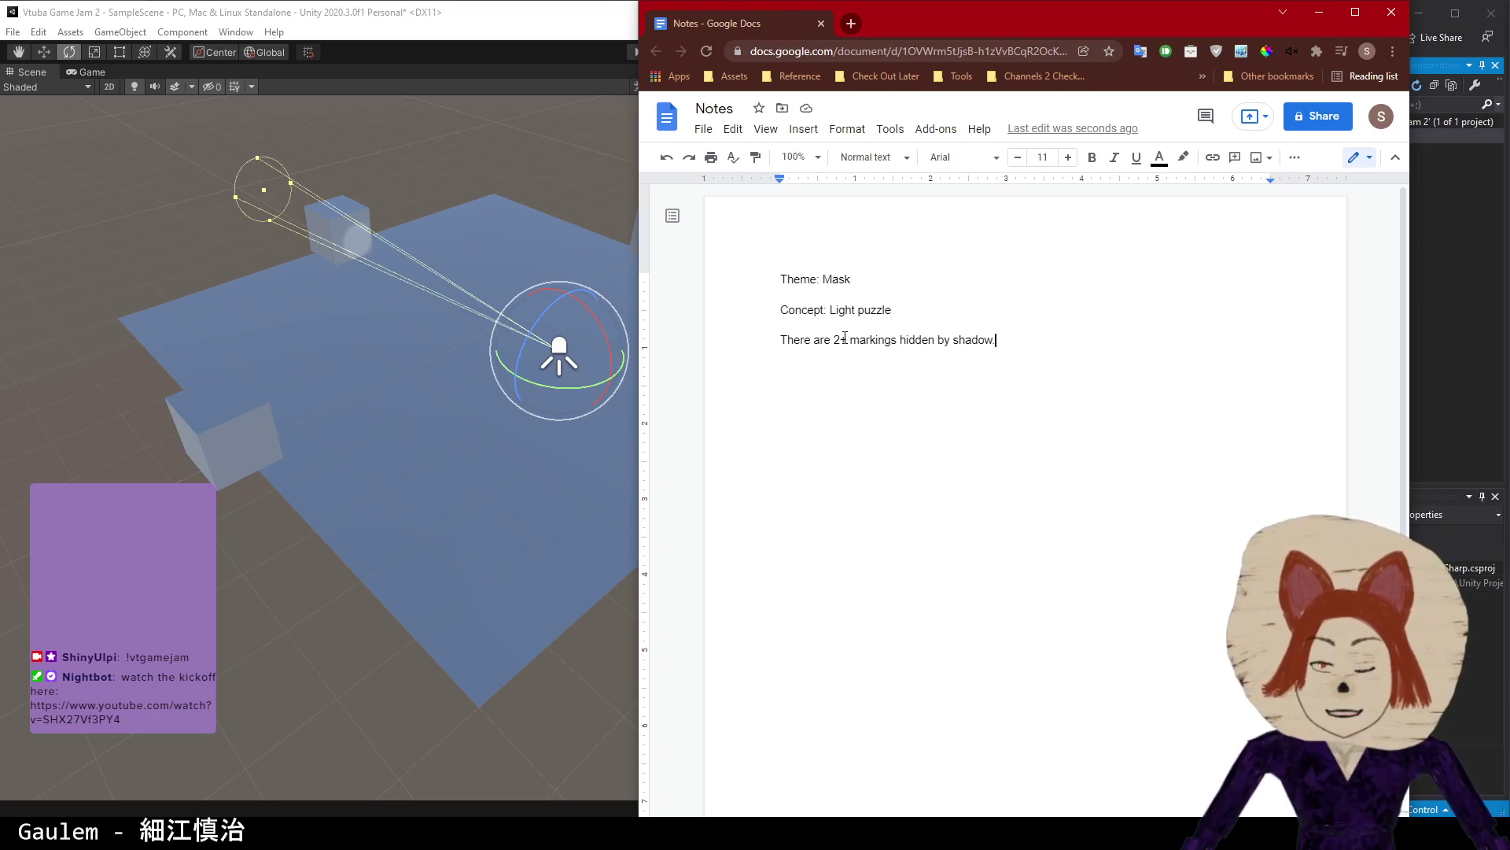
# - Add the heading "Ideal Schedule:" below the sentence about the markings, leaving a blank line between them
pyautogui.press('Return')
pyautogui.press('Return')
pyautogui.write('Sch')
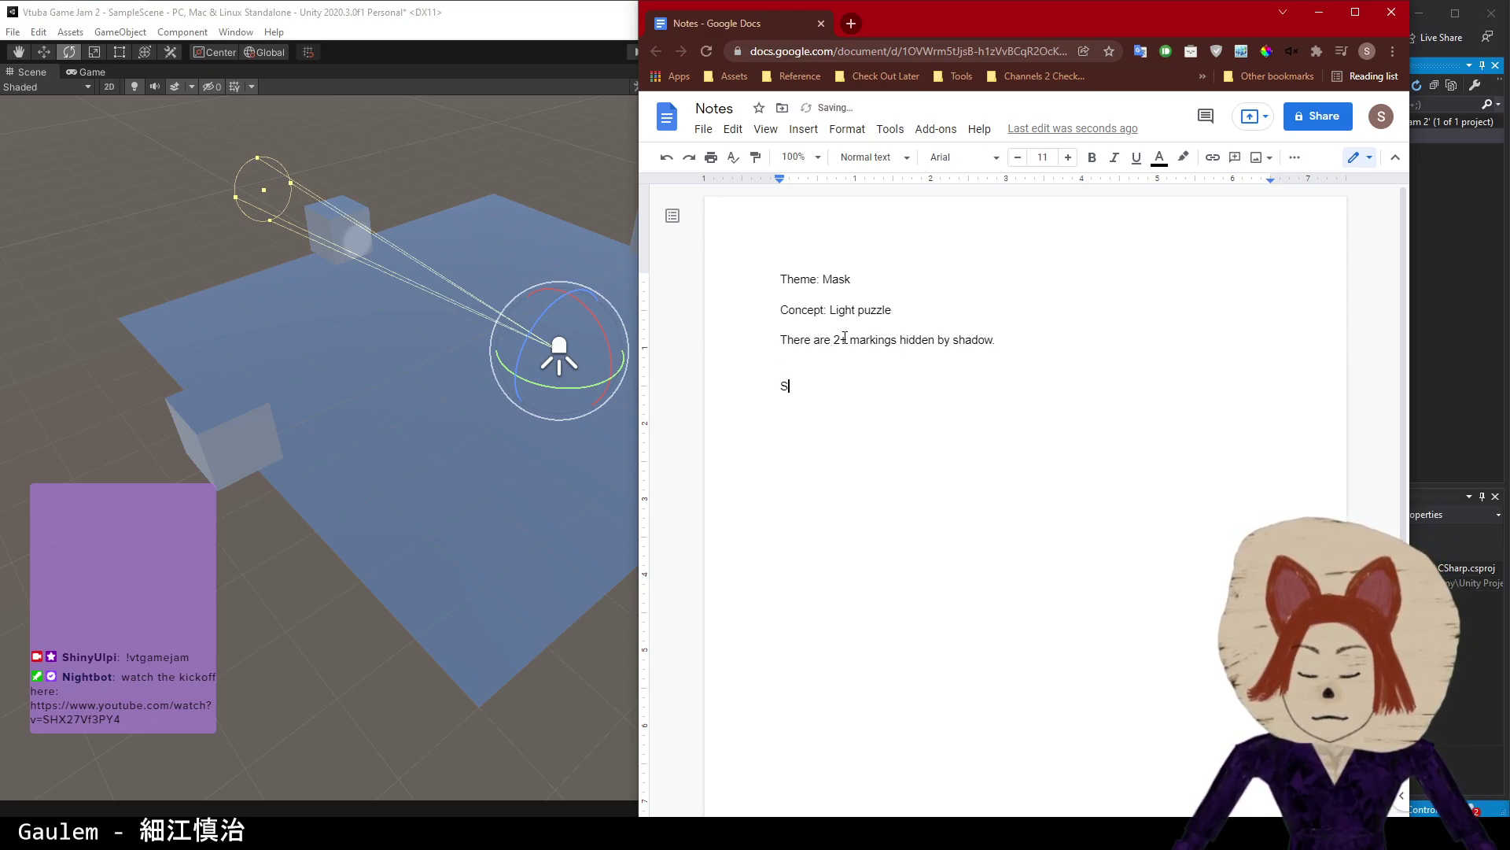
pyautogui.press('BackSpace')
pyautogui.press('BackSpace')
pyautogui.press('BackSpace')
pyautogui.write('Ideal ')
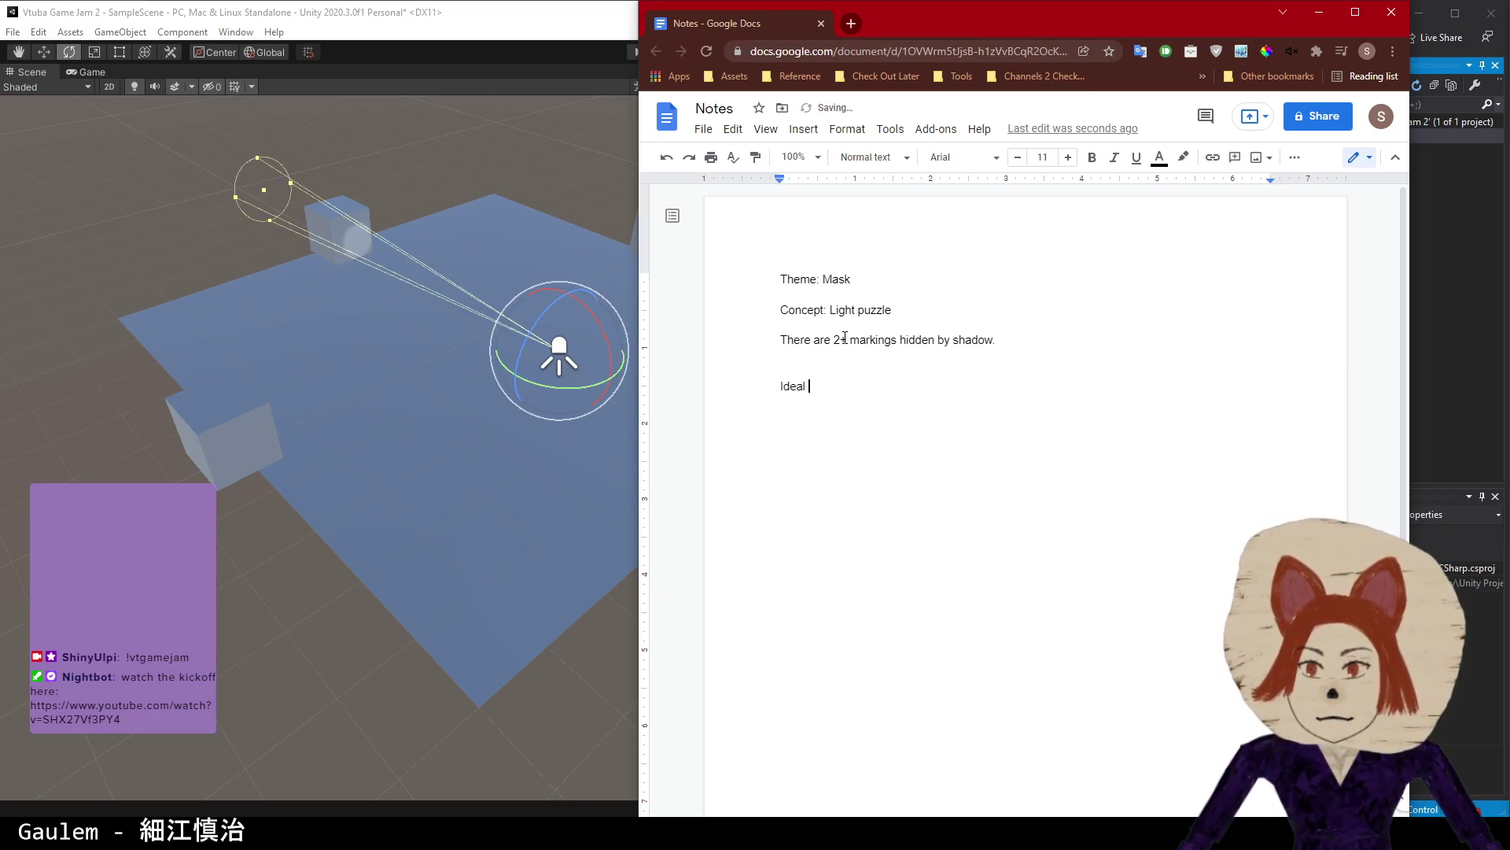
pyautogui.write('Schedule:')
pyautogui.press('Return')
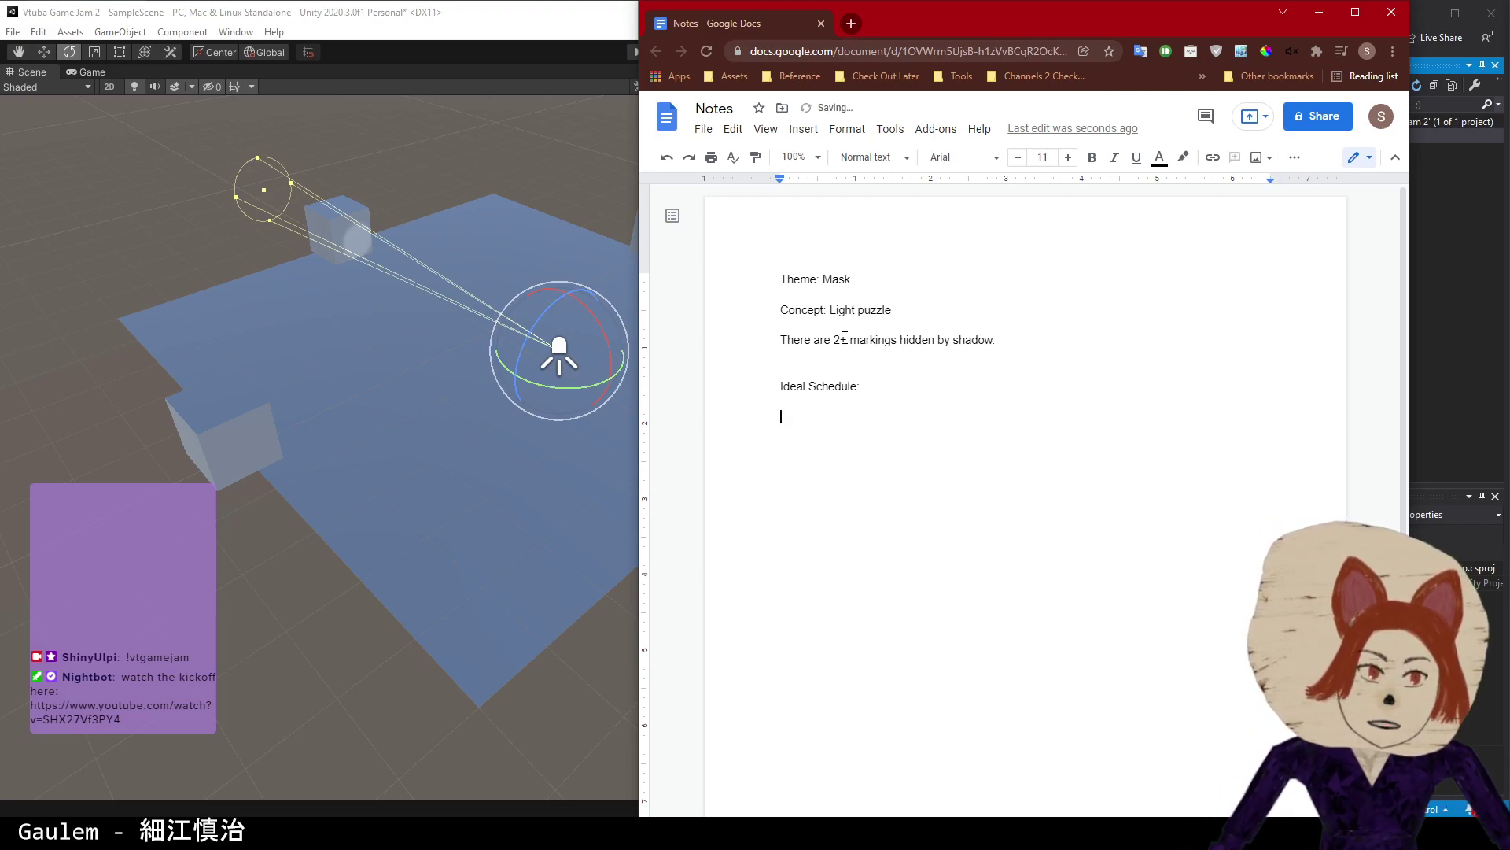
# - List "First room done Saturday" and "Second + Third room done Sunday" under the schedule heading
pyautogui.write('First room')
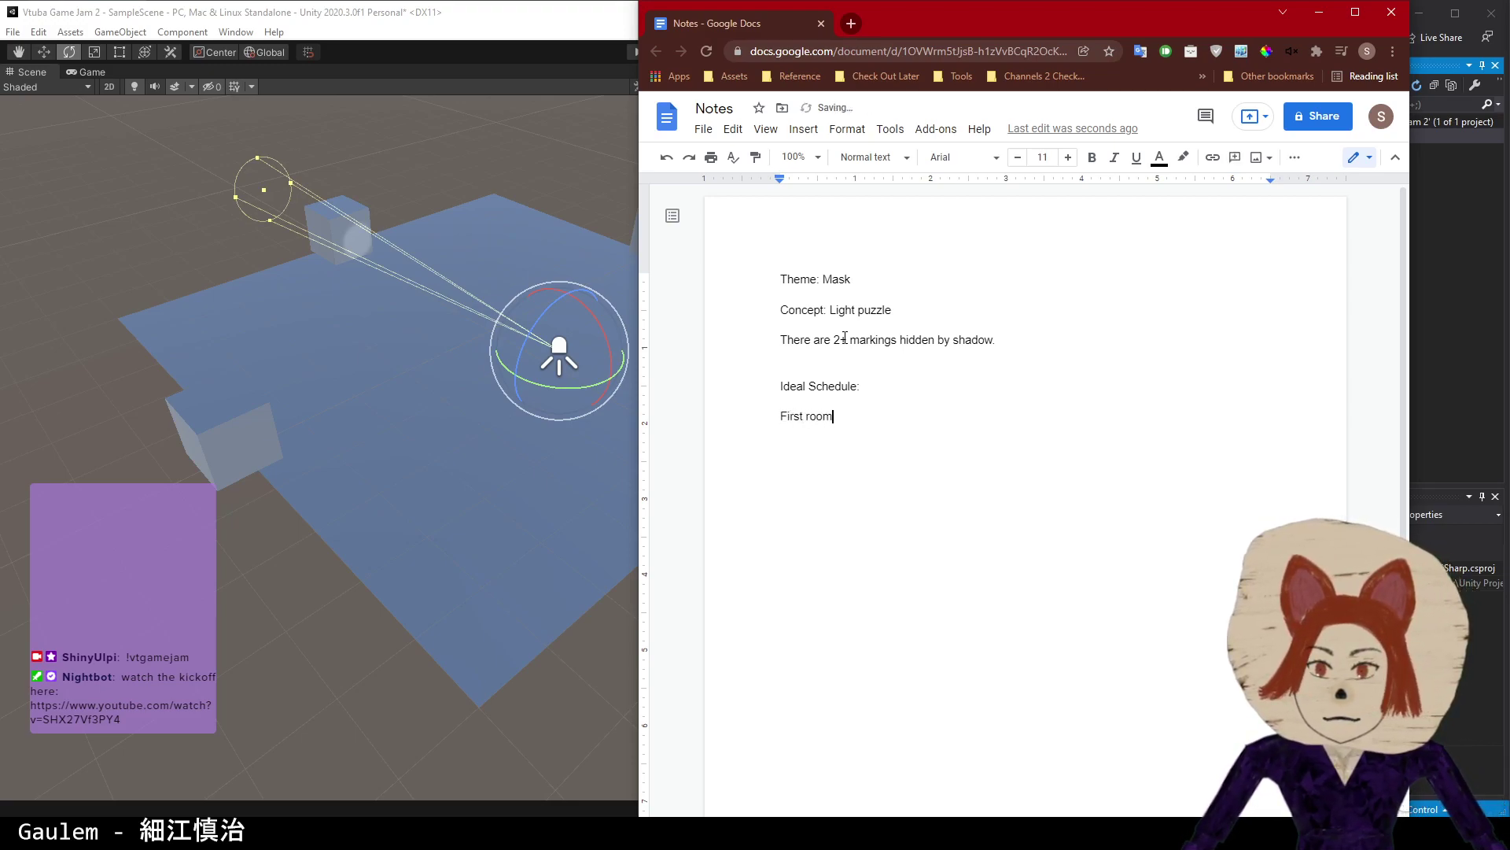
pyautogui.write(' done Saturday')
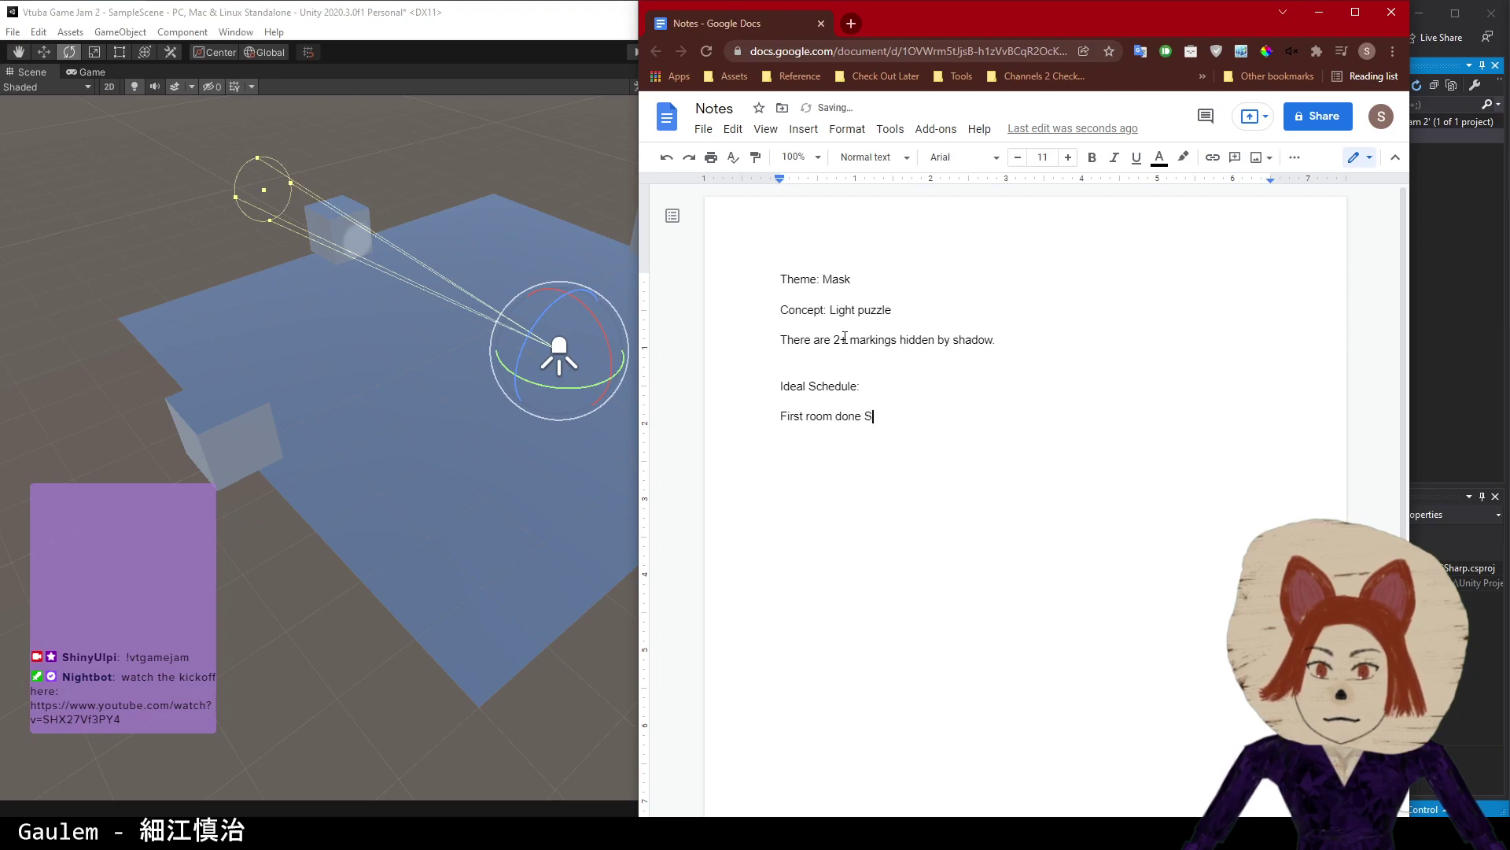
pyautogui.press('Return')
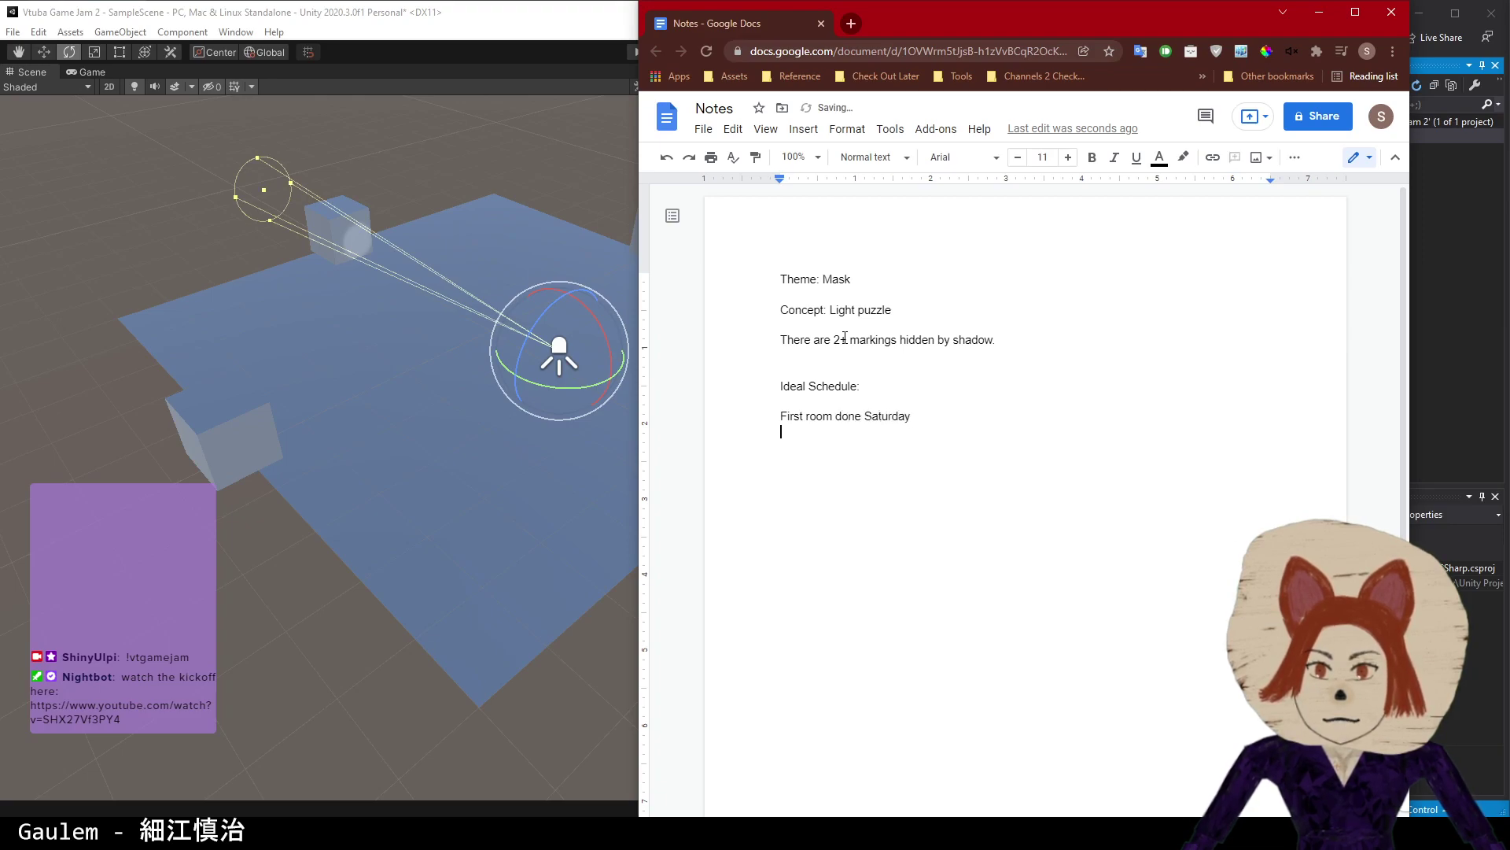
pyautogui.write('Second')
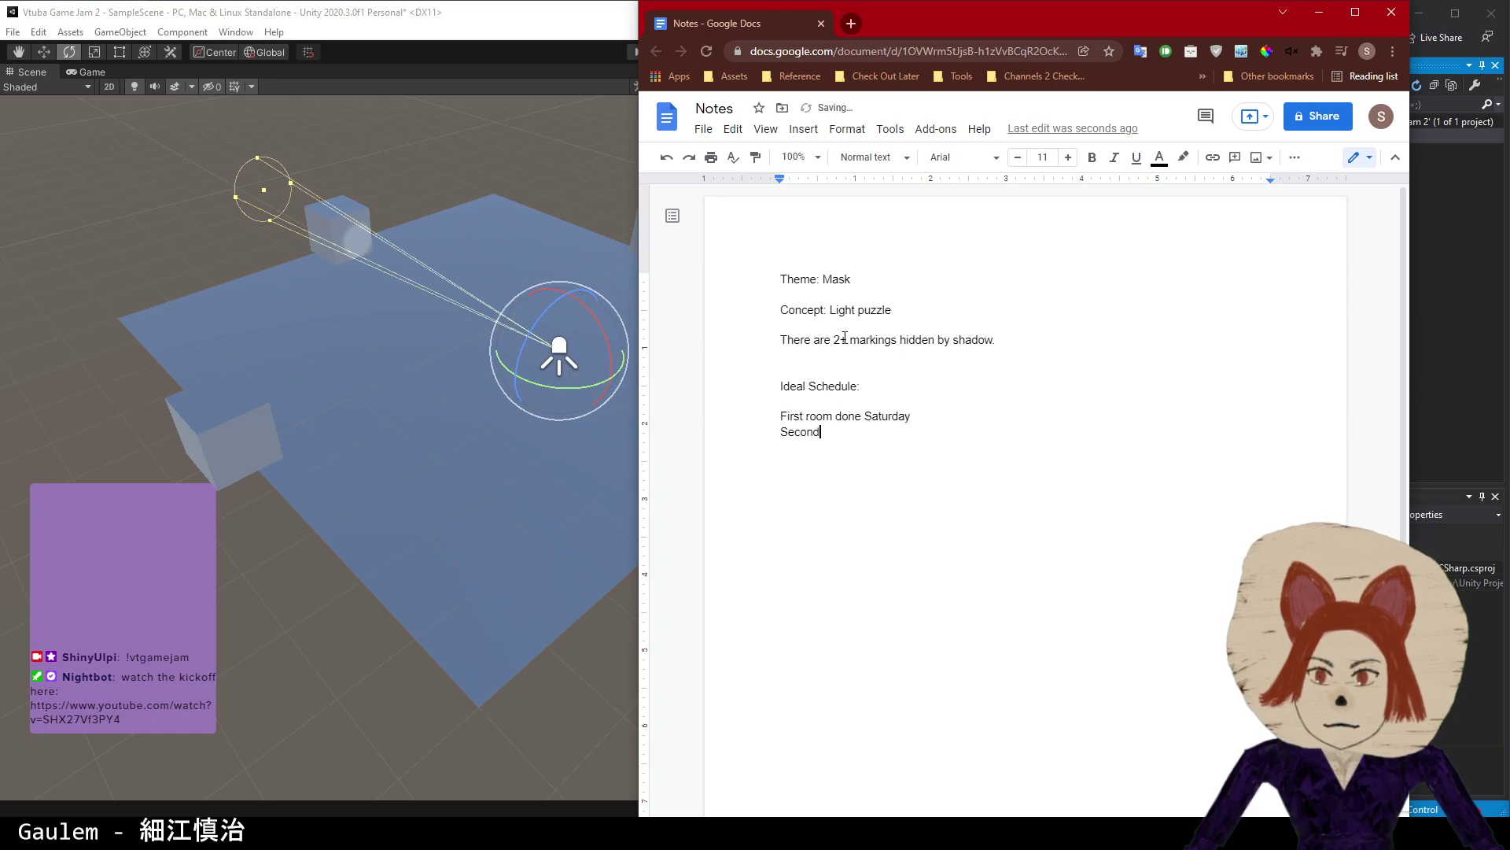
pyautogui.write(' + Third')
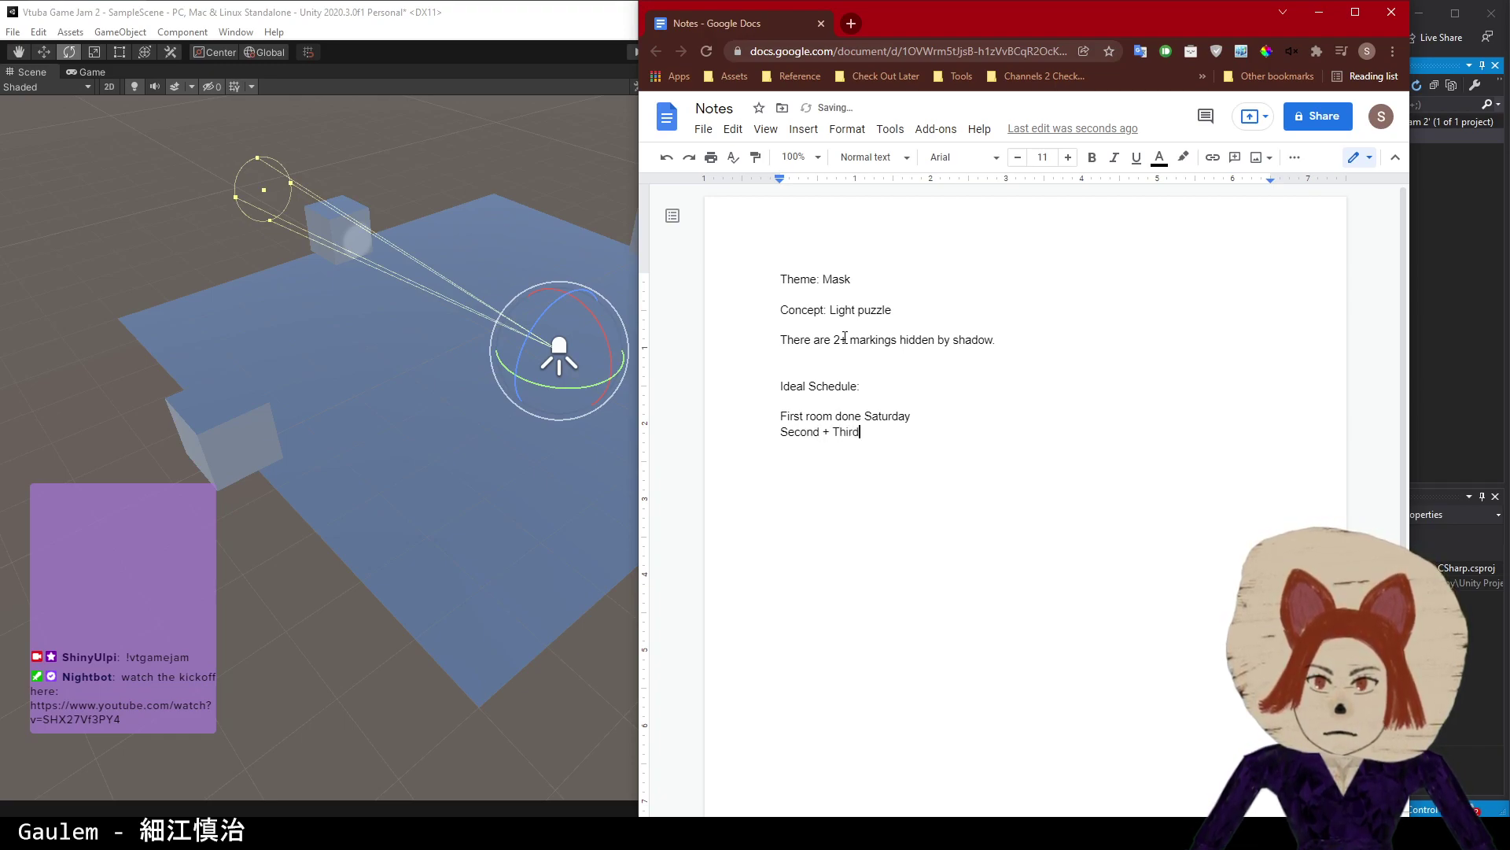
pyautogui.write(' room done ')
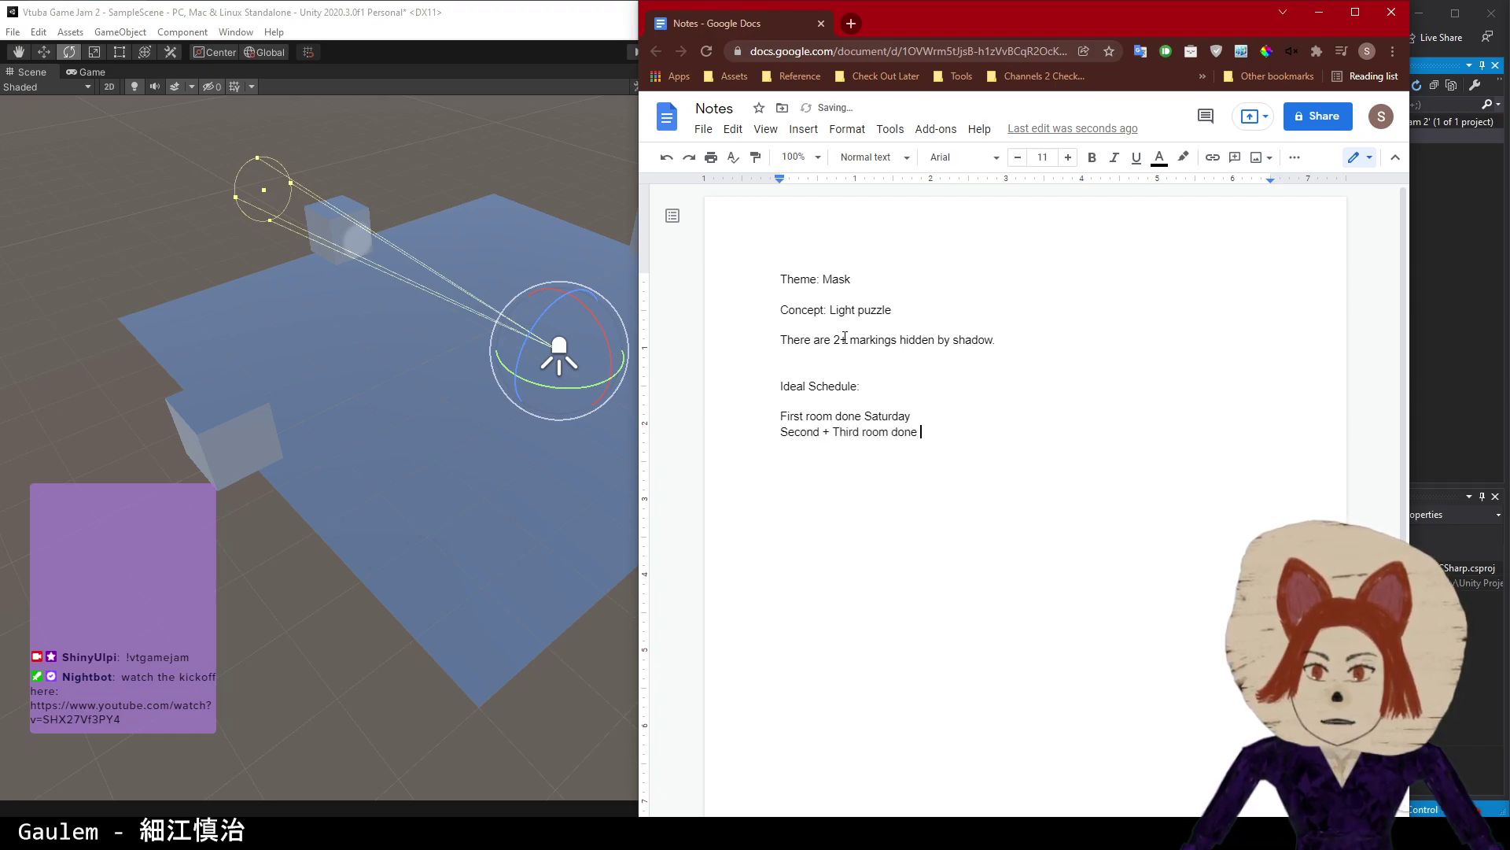
pyautogui.write('Sunday')
# - Add "Decorate Sunday" as the last line of the schedule
pyautogui.press('Return')
pyautogui.write('D')
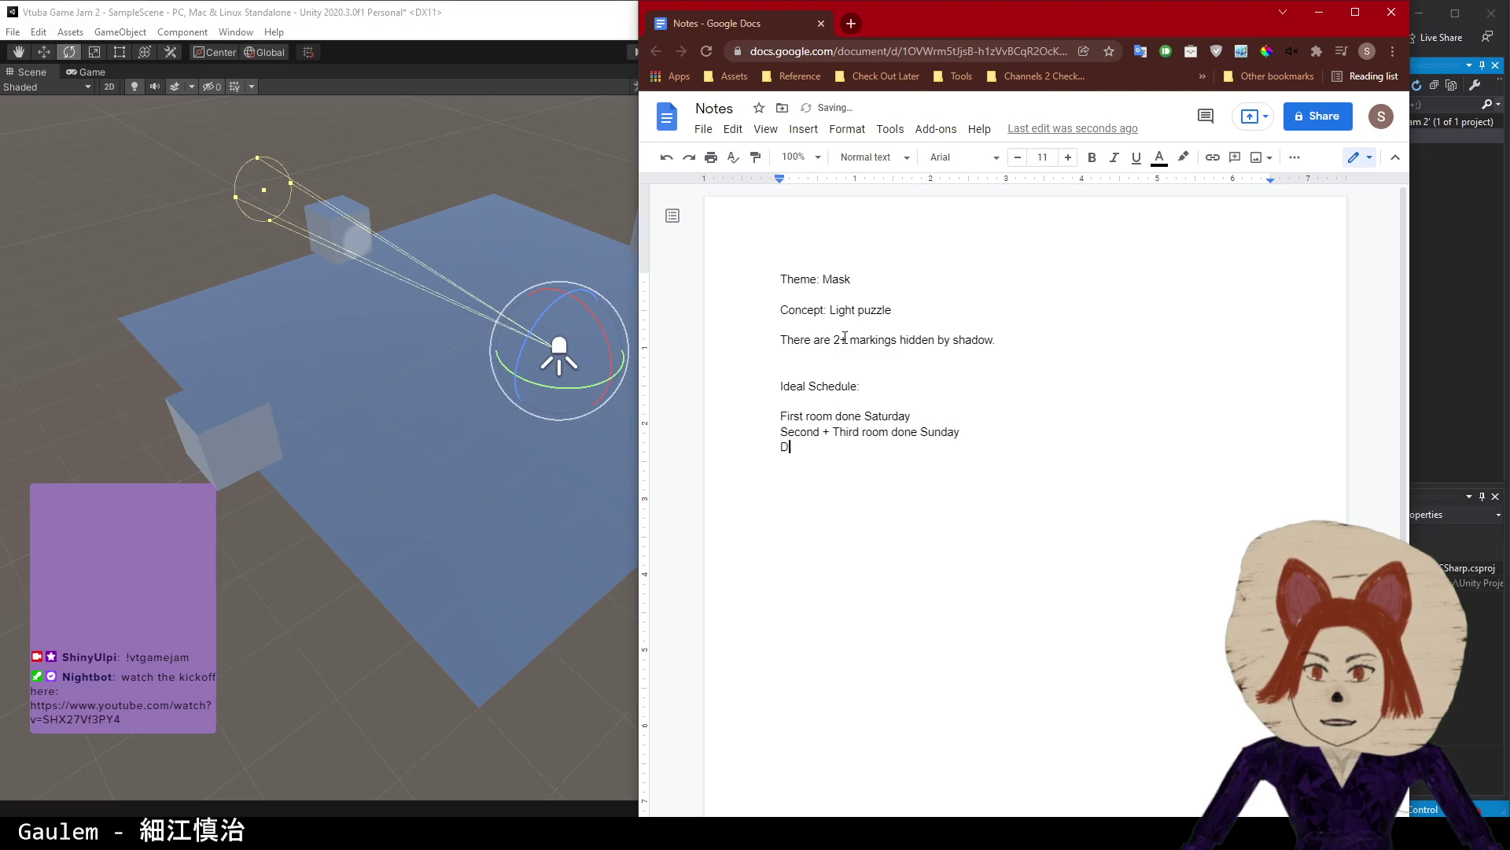
pyautogui.write('ecorate S')
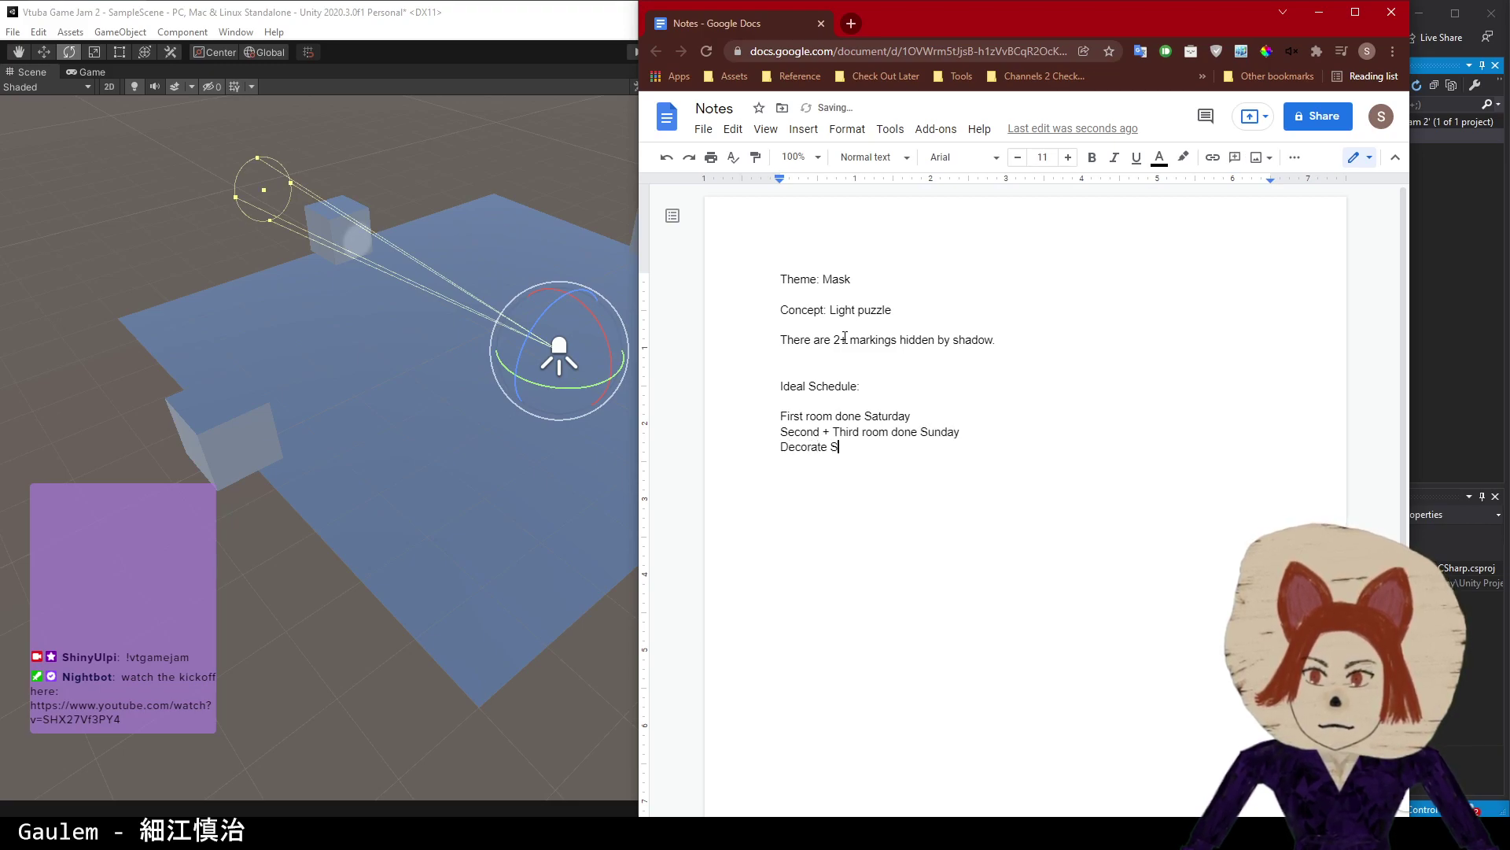
pyautogui.write('unday')
pyautogui.press('Return')
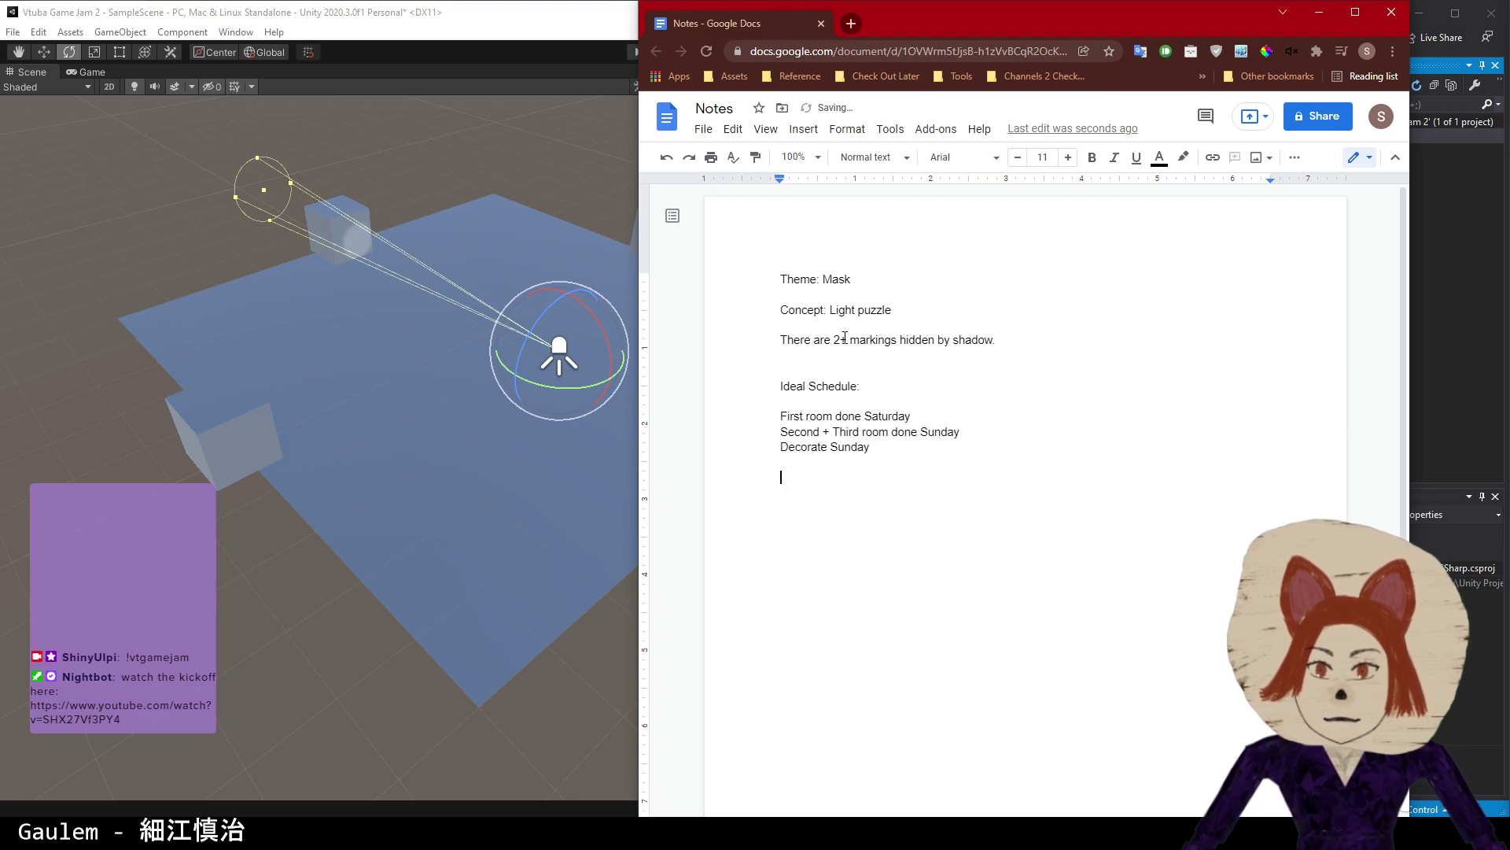
pyautogui.press('BackSpace')
# - Turn the sentence "There are 2+ markings hidden by shadow." into a dashed list item
pyautogui.press('Up')
pyautogui.press('Up')
pyautogui.press('Up')
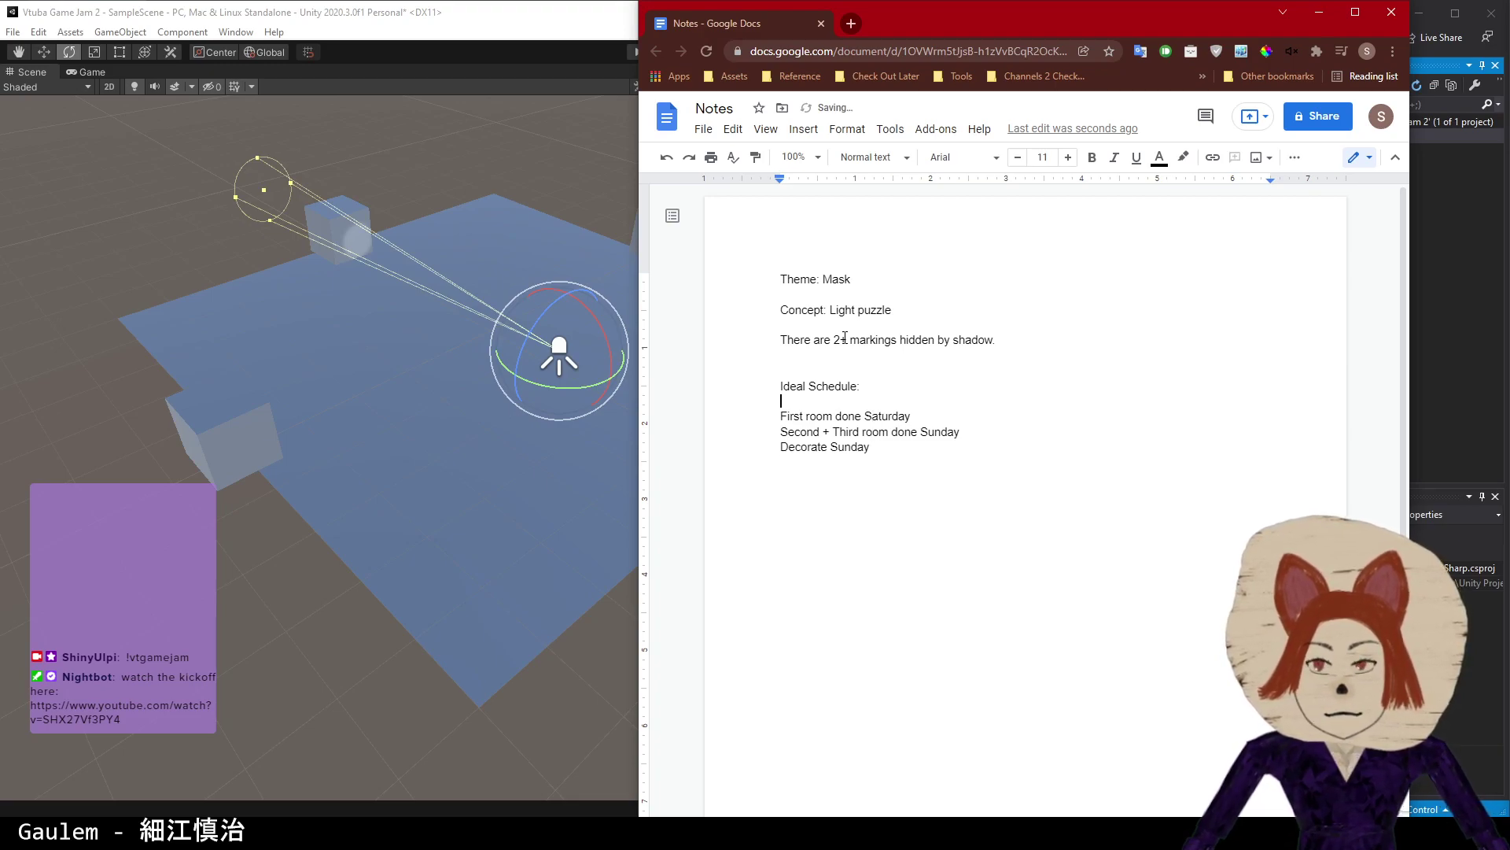
pyautogui.press('Right')
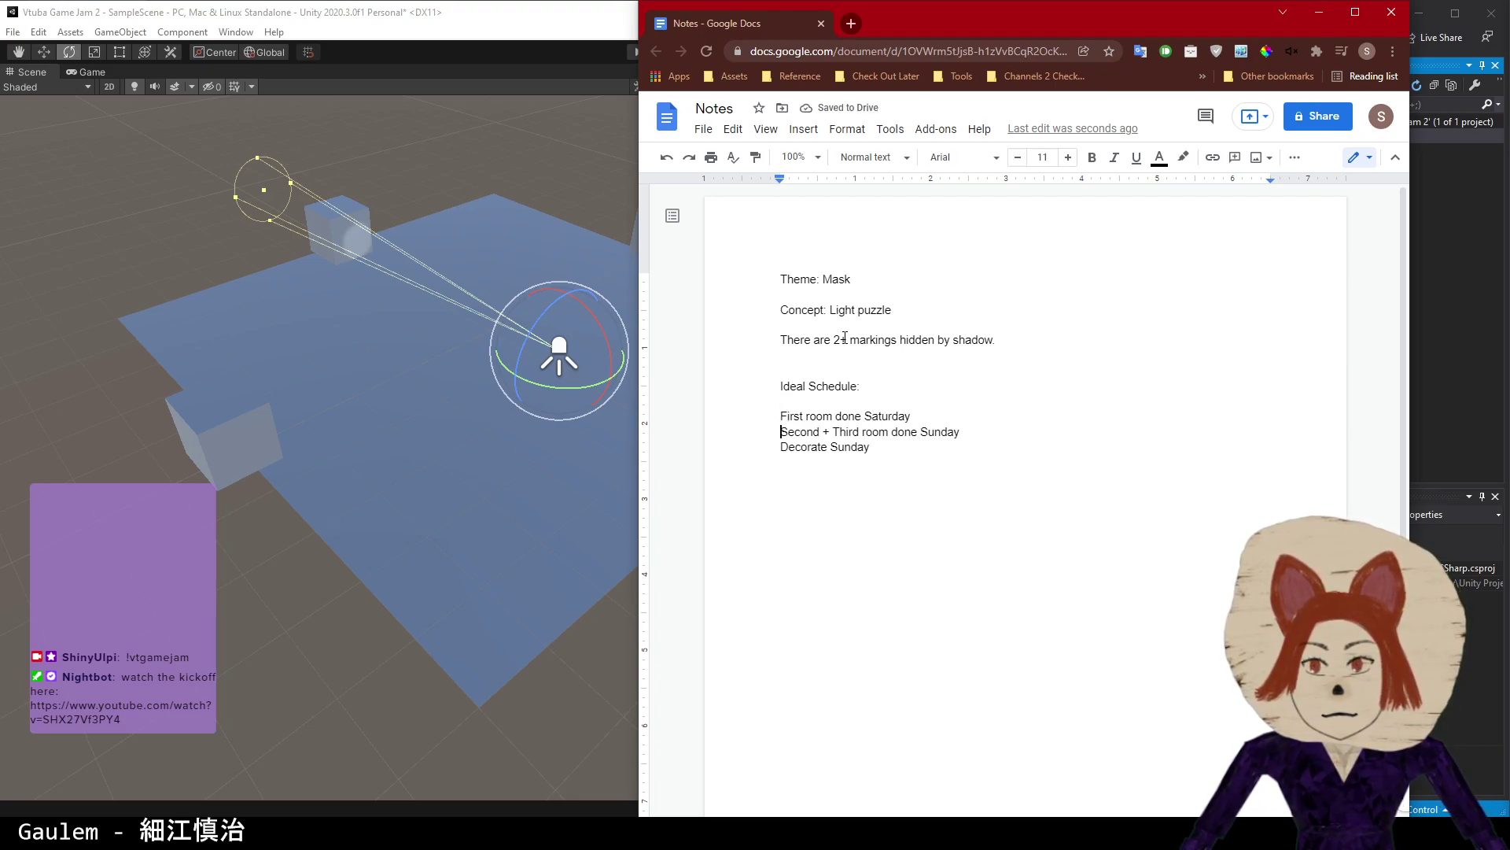
pyautogui.press('Up')
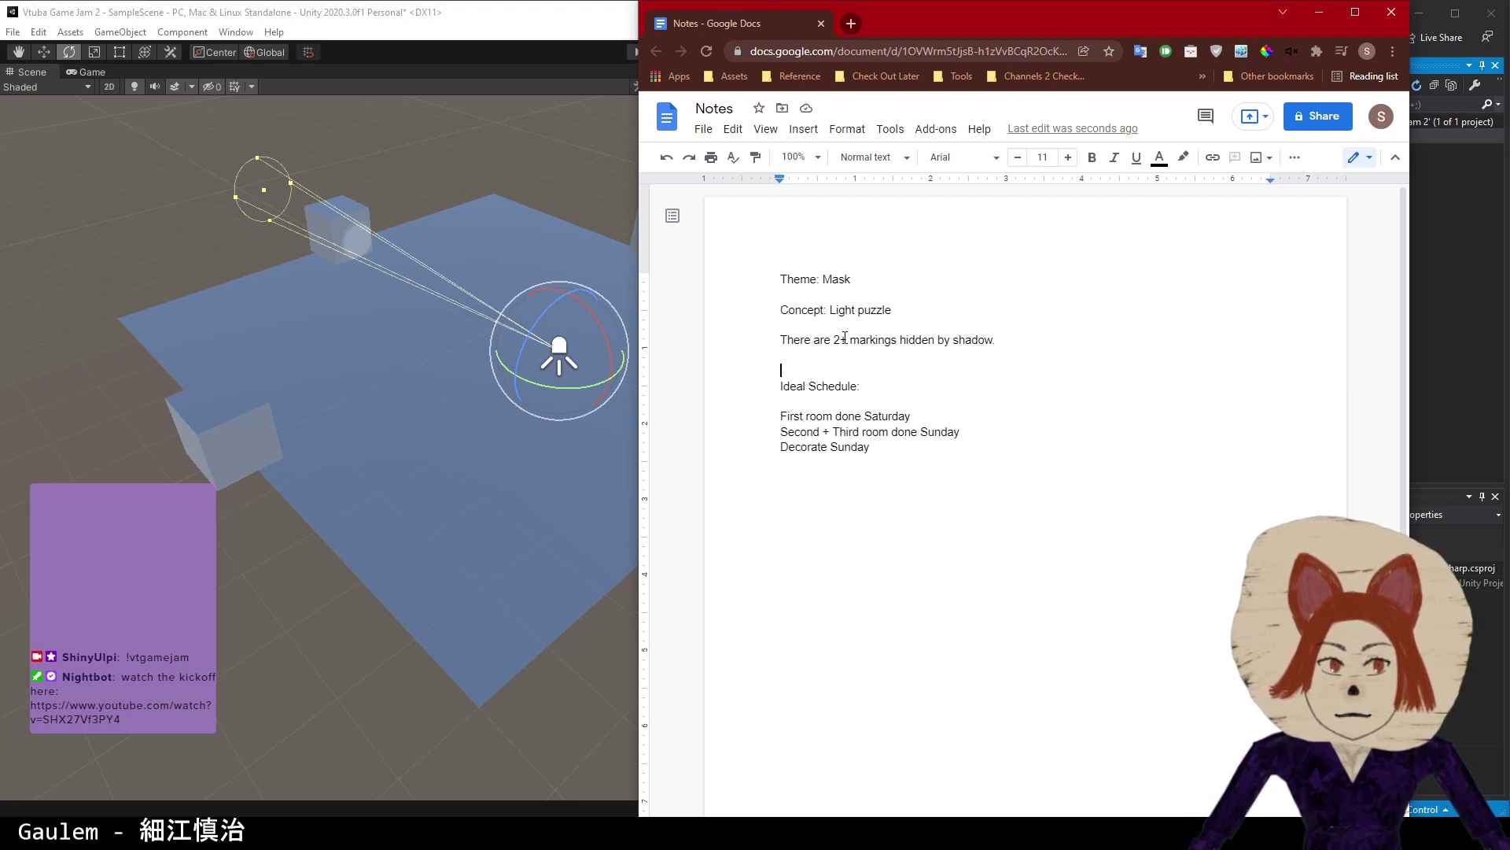
pyautogui.press('Left')
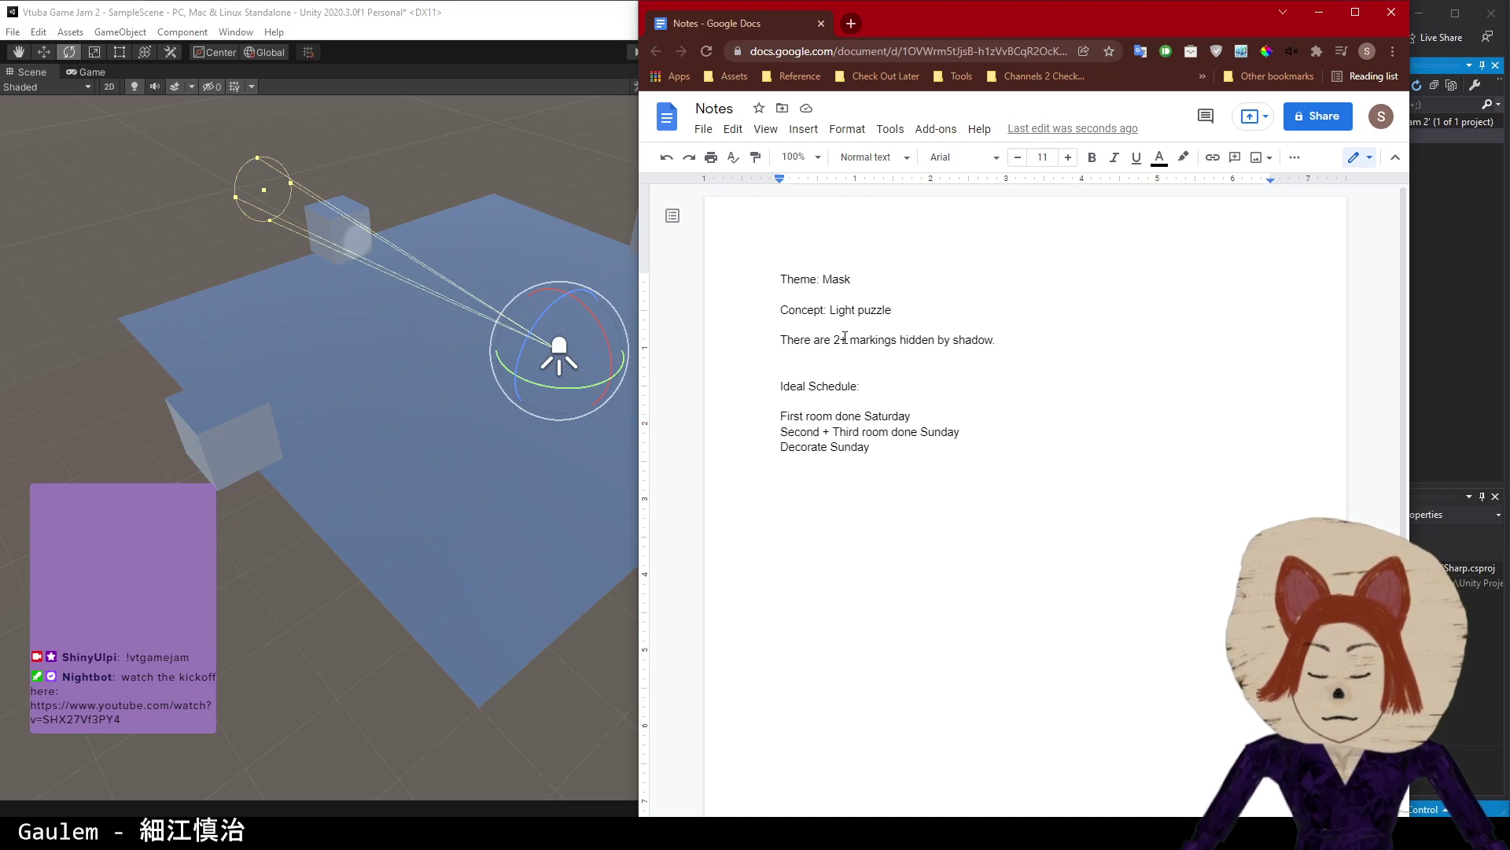
pyautogui.press('Return')
pyautogui.press('BackSpace')
pyautogui.press('Home')
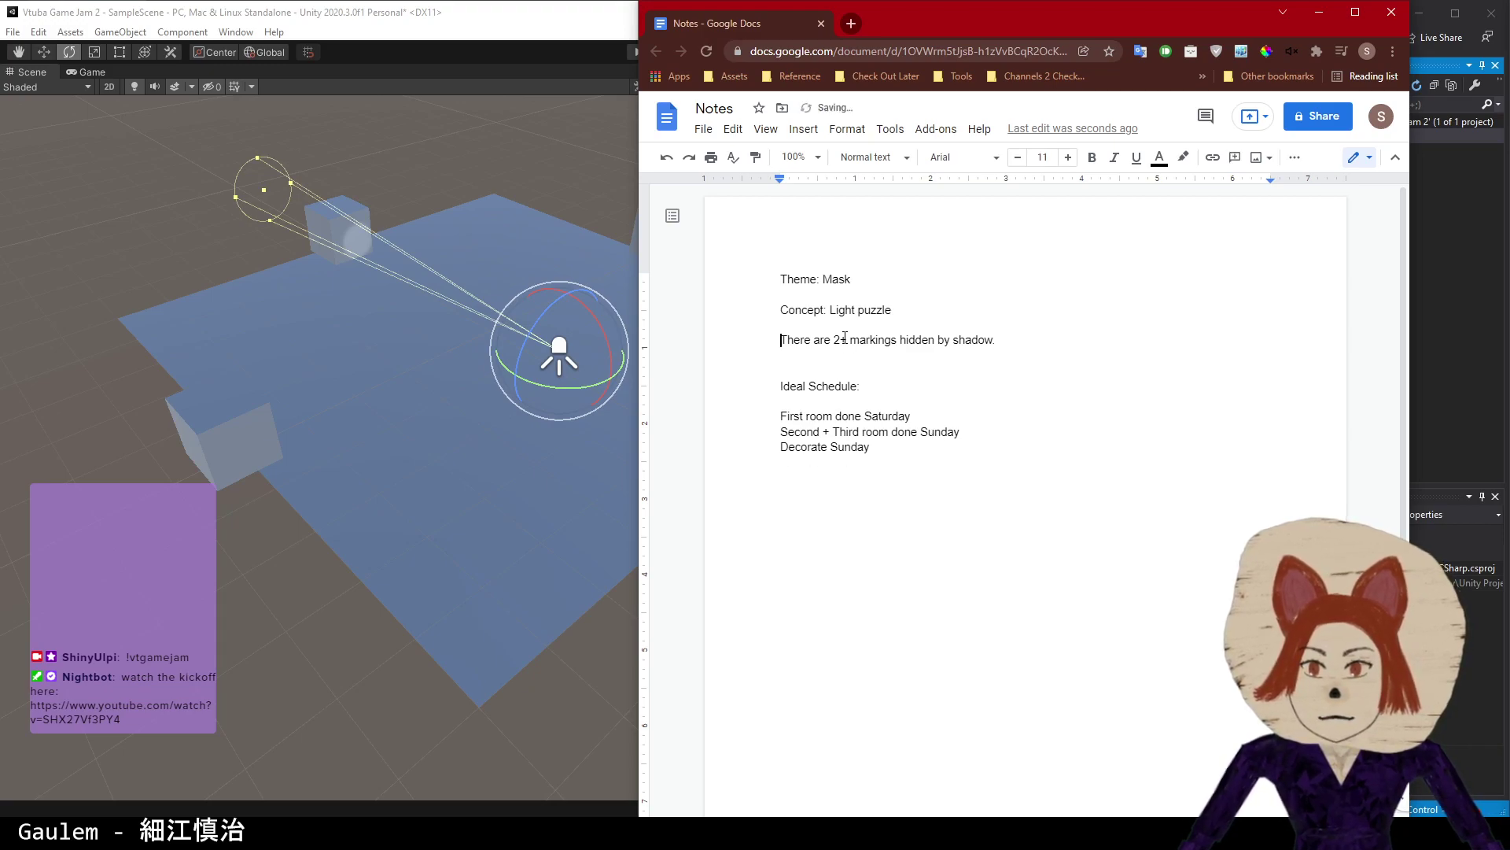
pyautogui.write('-')
pyautogui.press('End')
# - Add the dashed item "Push boxes with angled mirrors" below the markings item, followed by an empty item
pyautogui.press('Return')
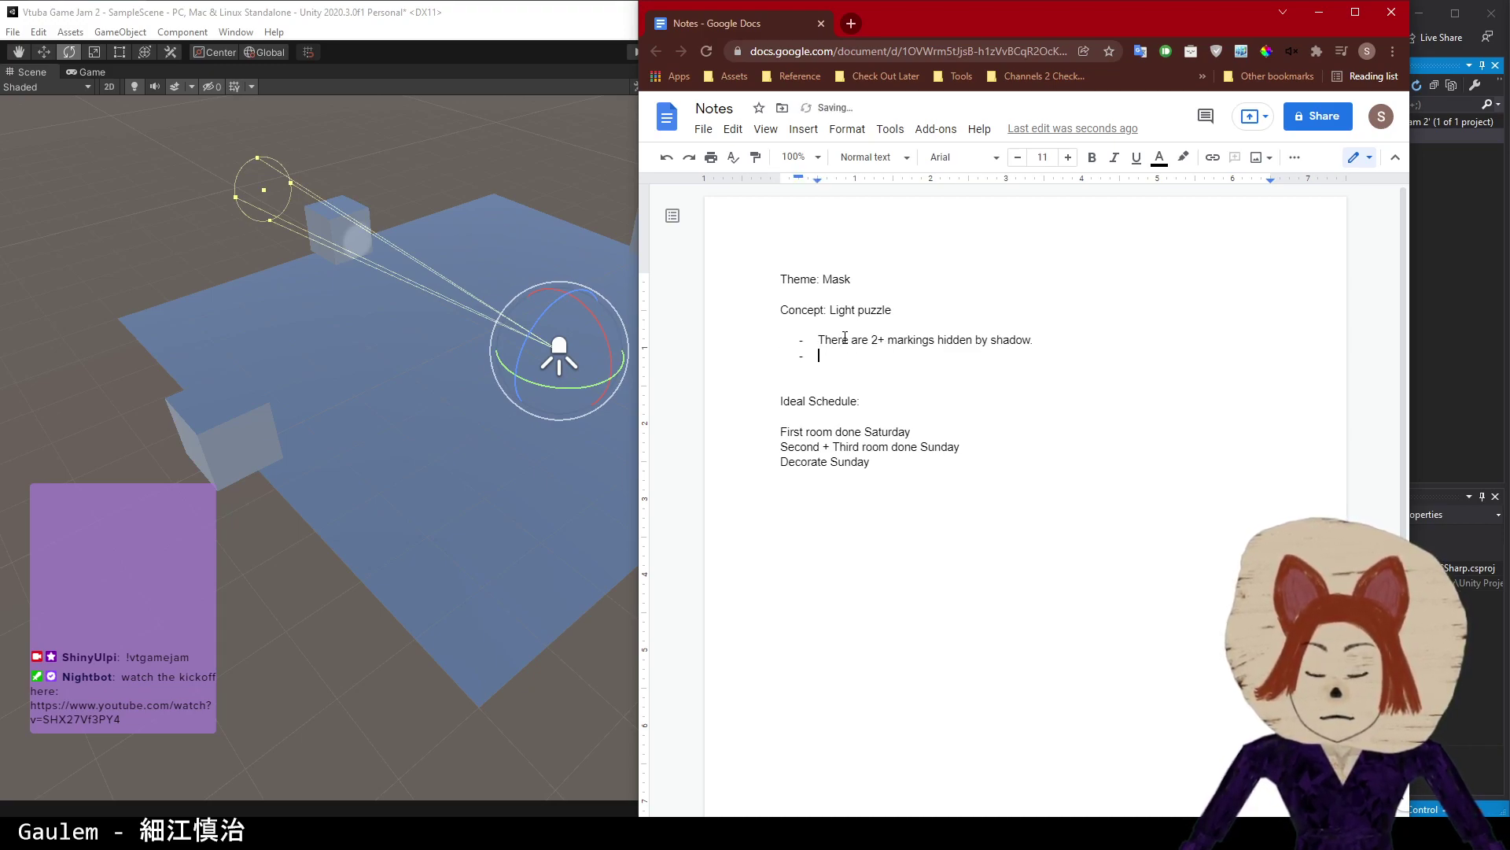
pyautogui.write('B')
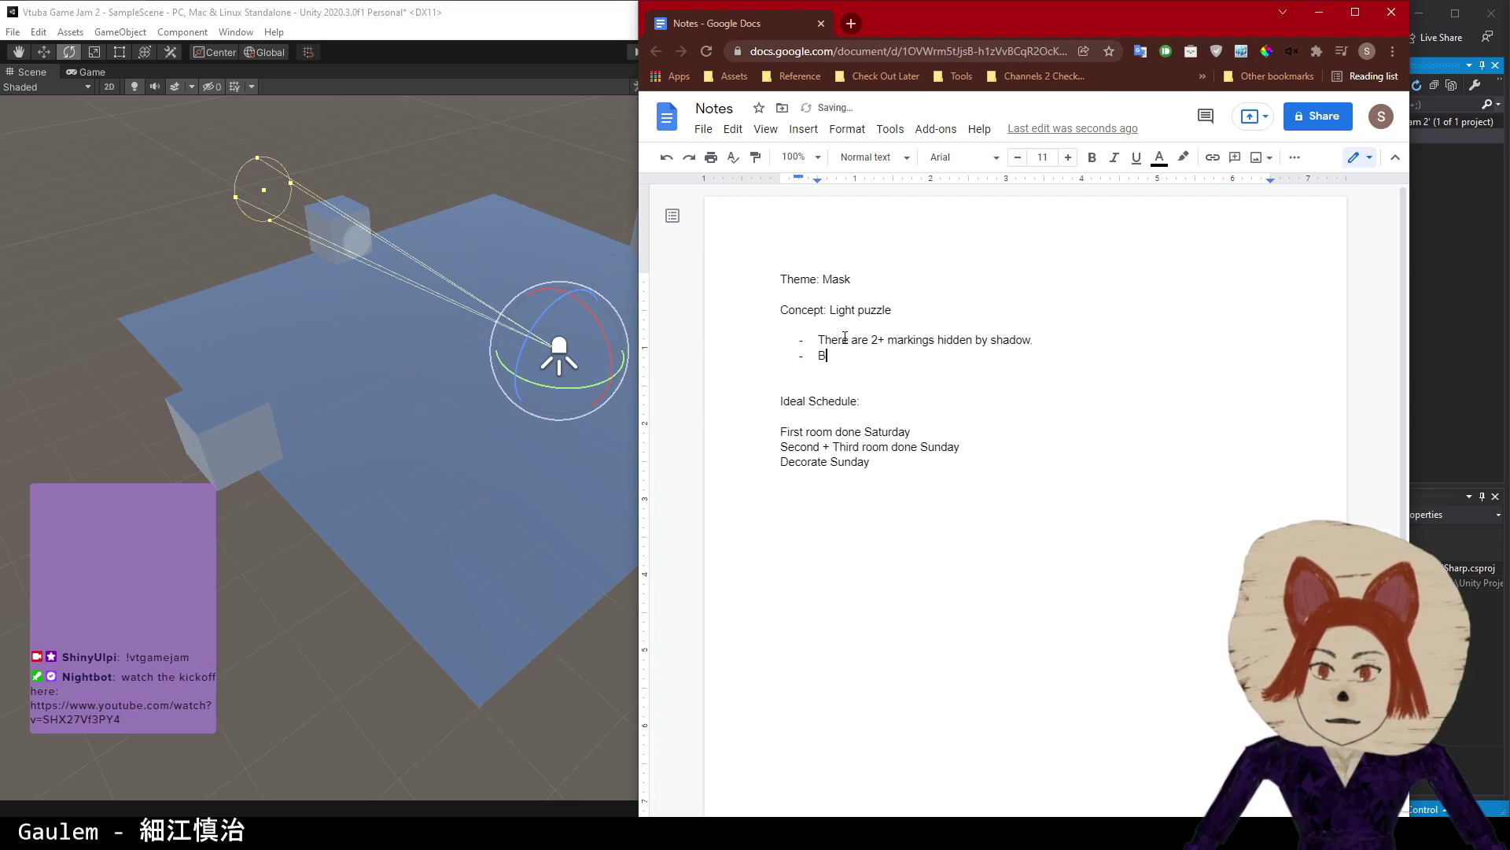
pyautogui.press('BackSpace')
pyautogui.write('Push Vo')
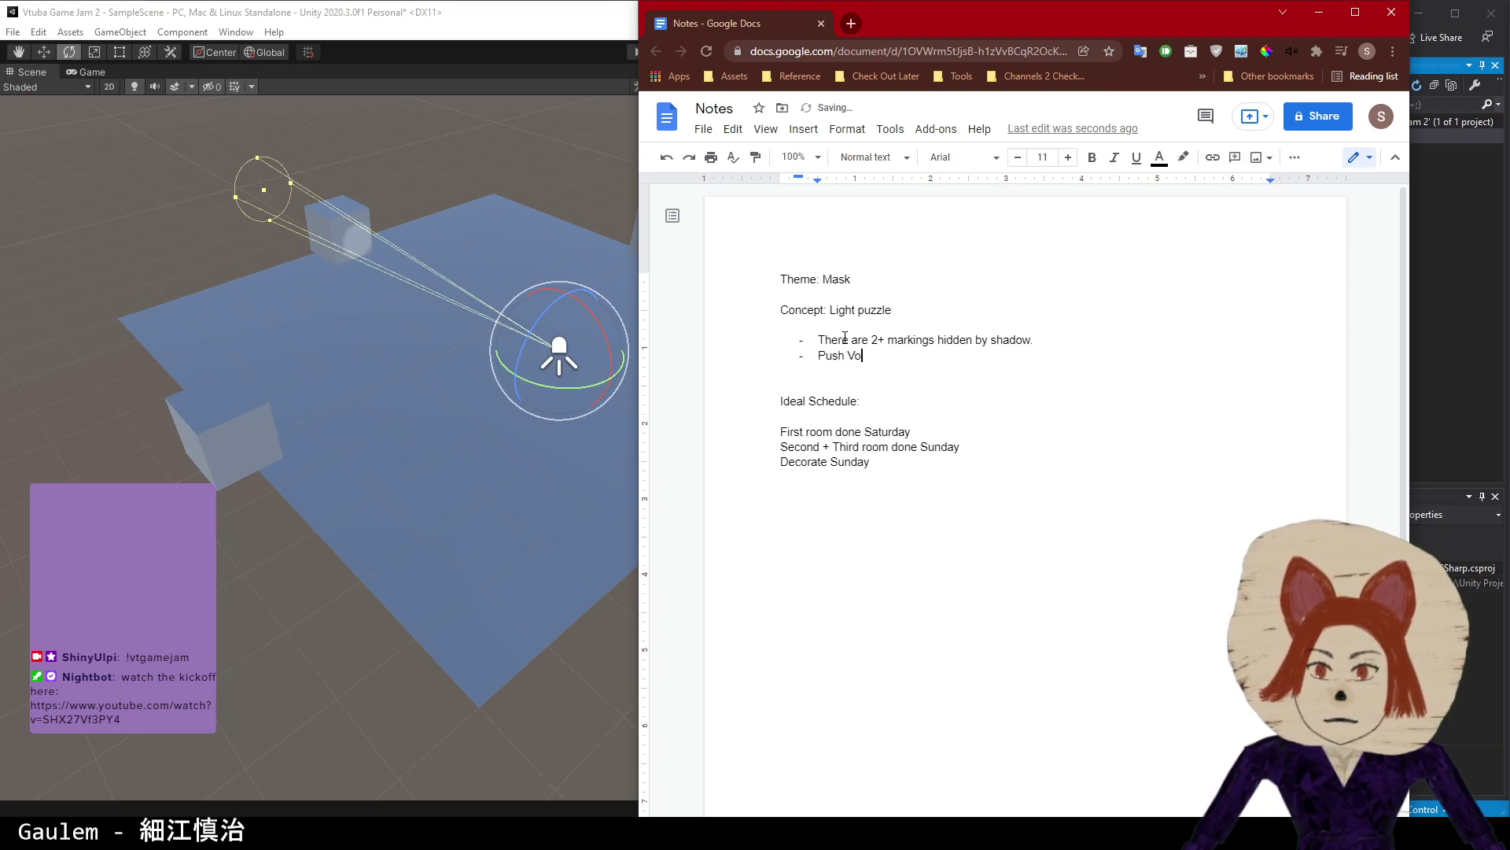
pyautogui.press('BackSpace')
pyautogui.press('BackSpace')
pyautogui.write('boxes ')
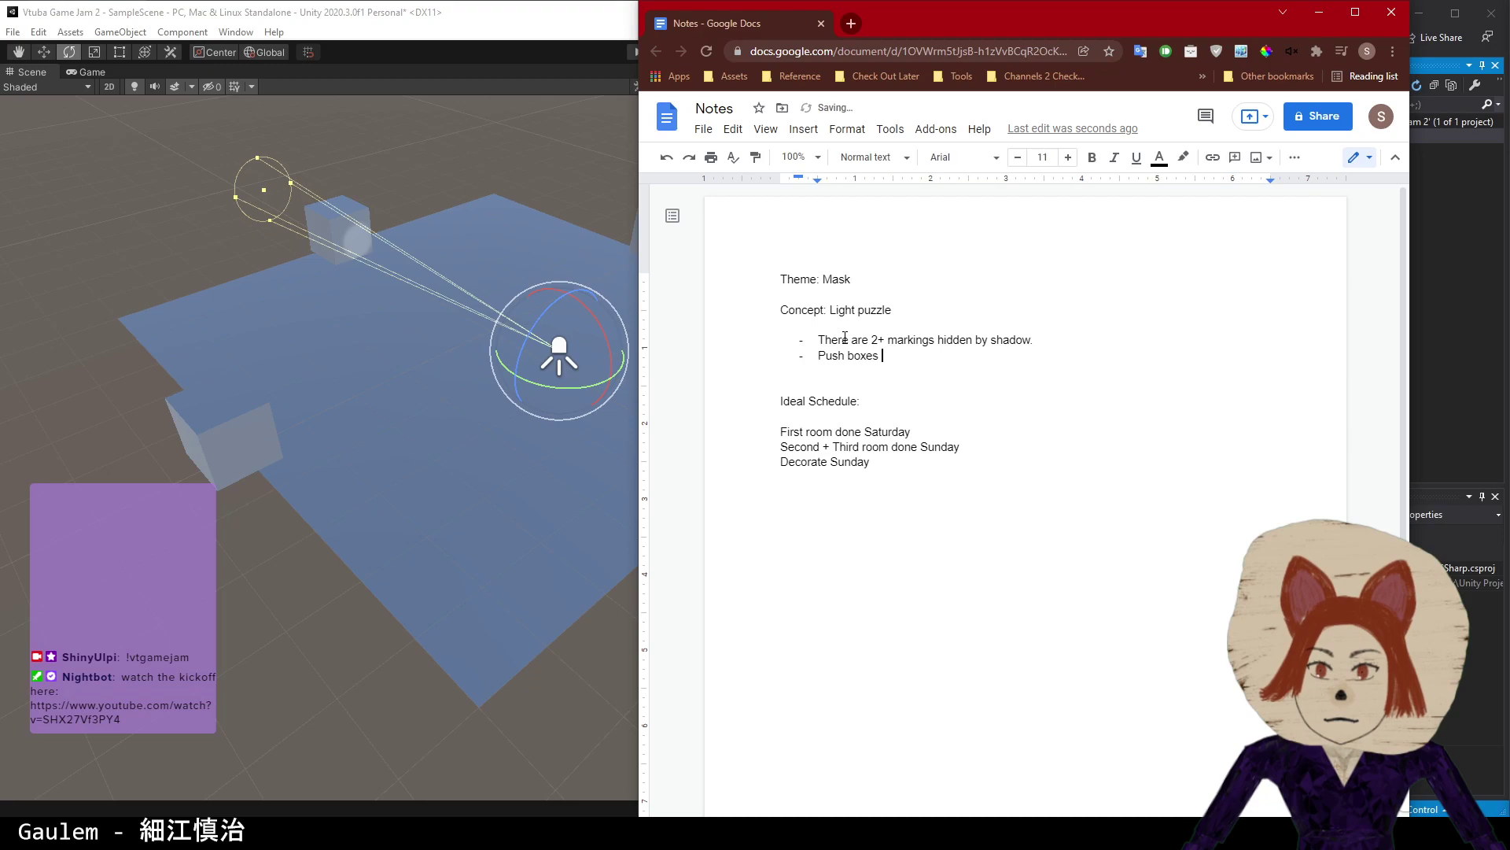
pyautogui.write('with angled M')
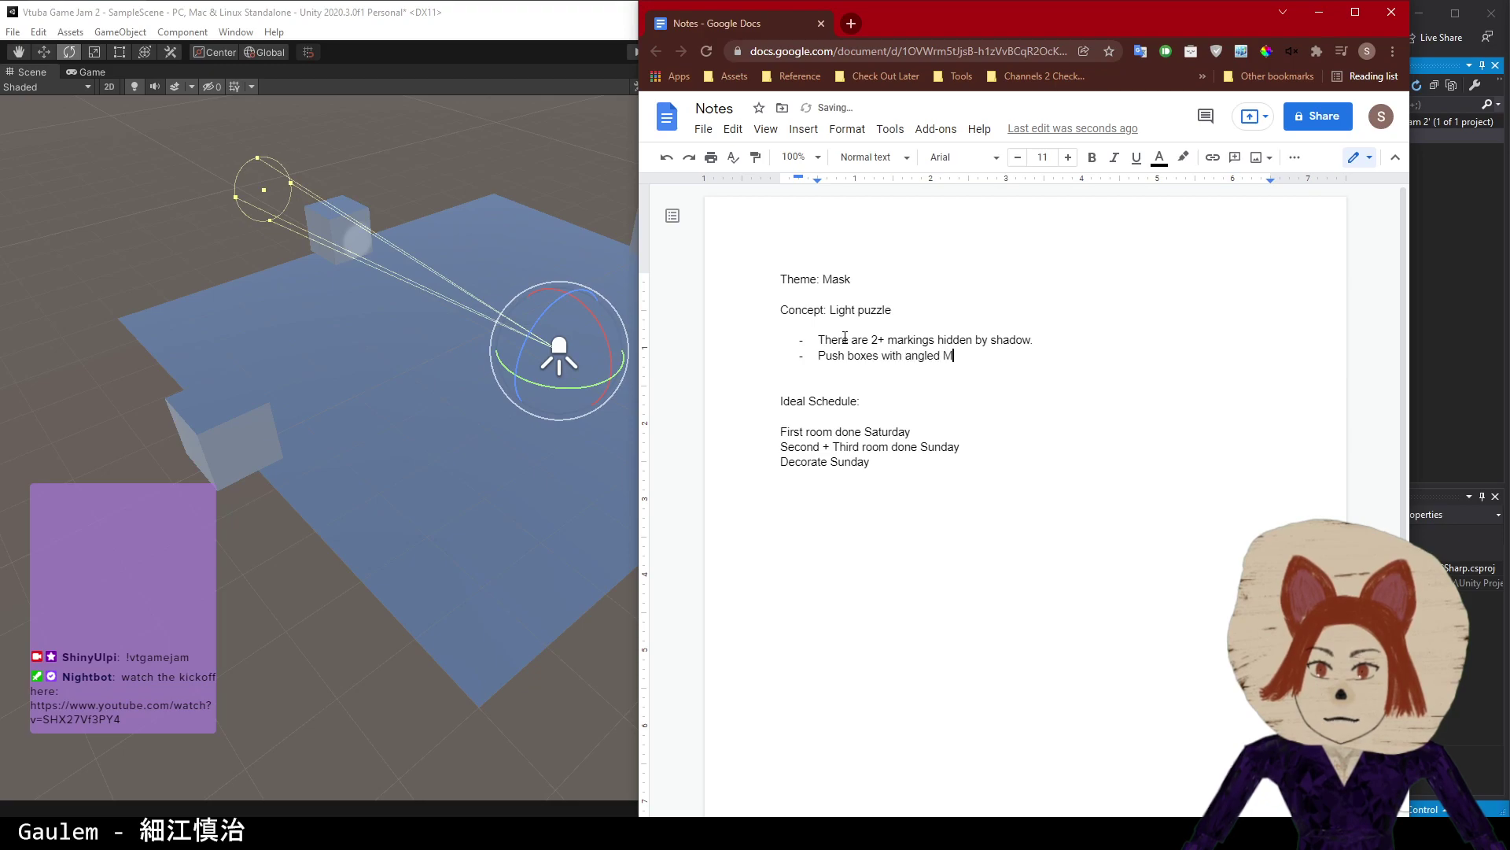
pyautogui.press('BackSpace')
pyautogui.write('mirrors')
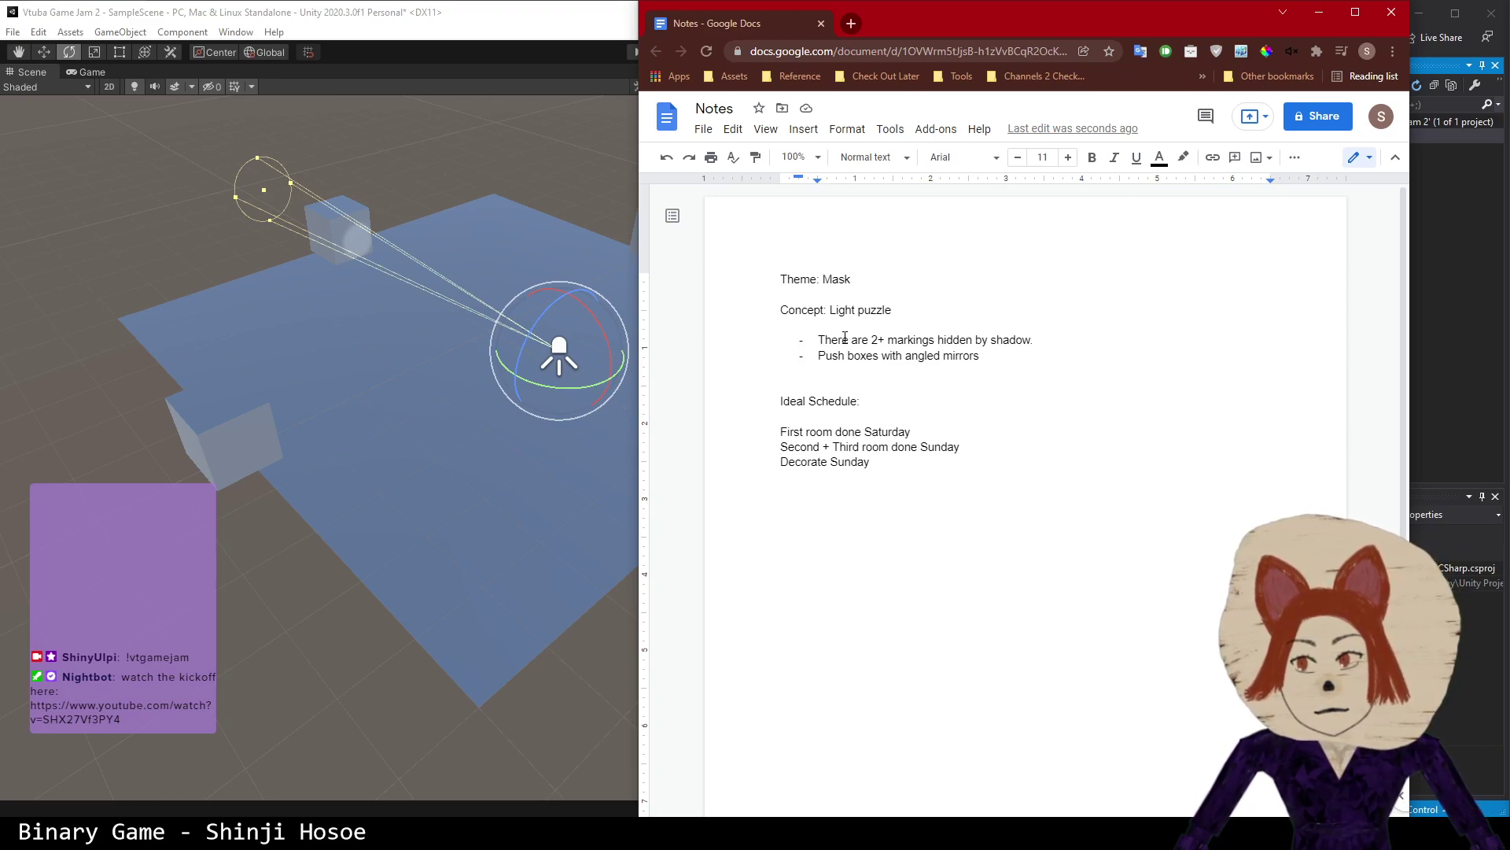
pyautogui.press('Return')
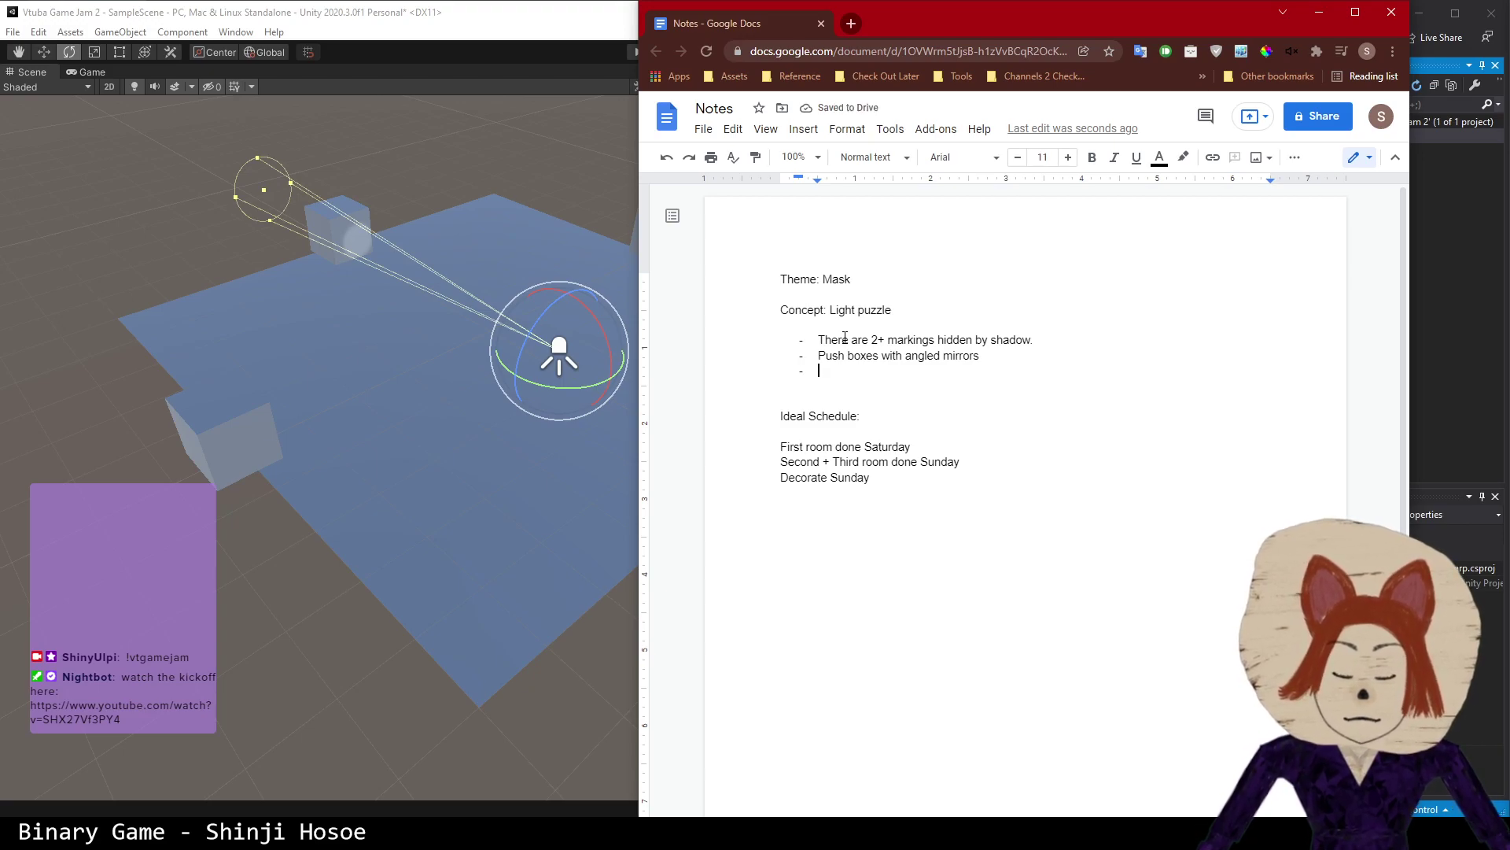
# - Switch to Unity and examine from above how the spot light's beam lies relative to the cubes on the plane
pyautogui.click(409, 4)
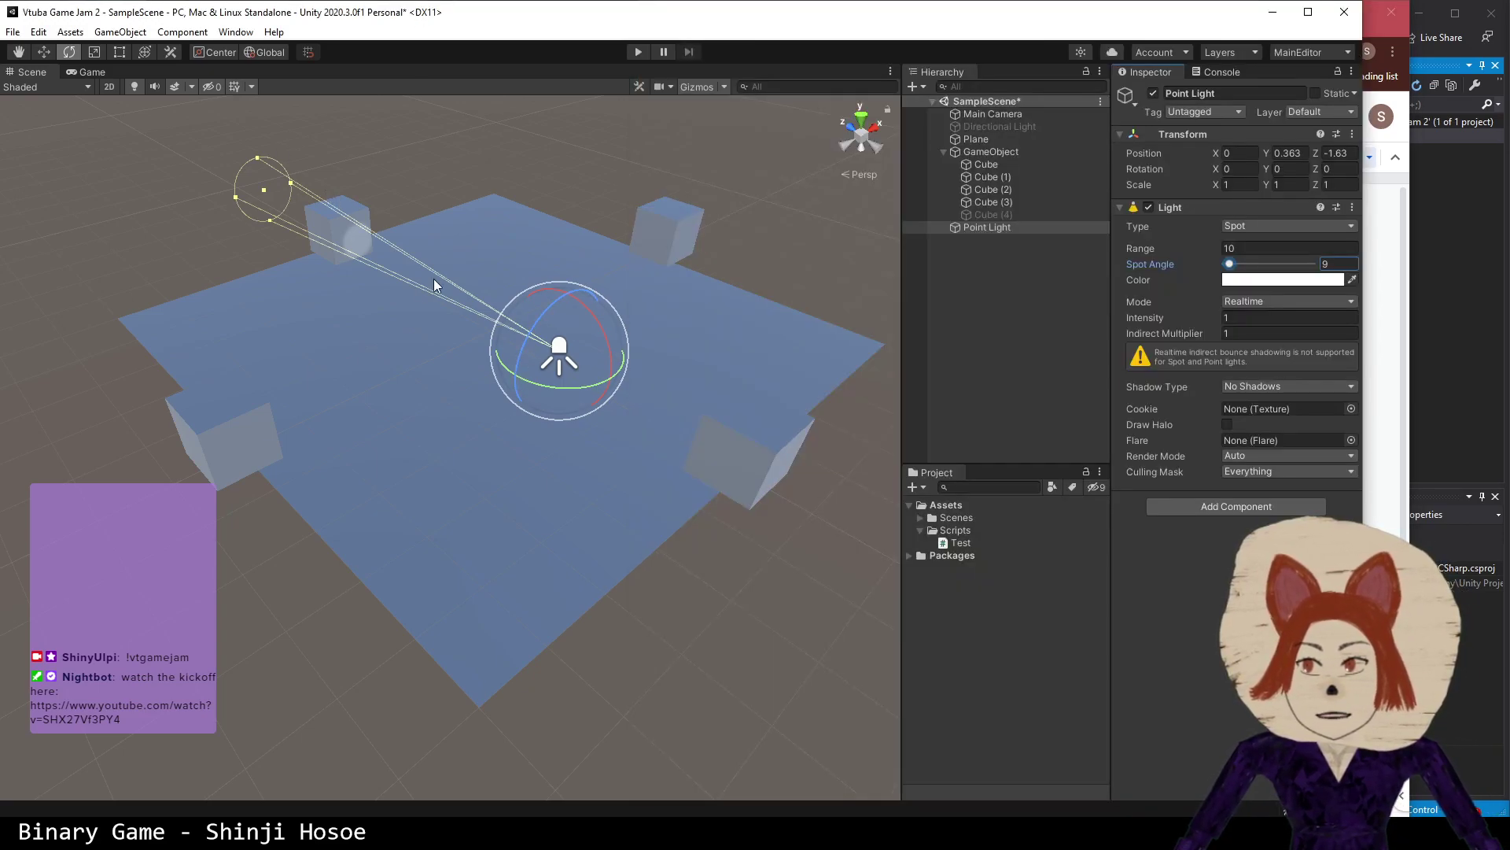
pyautogui.moveTo(402, 337); pyautogui.dragTo(708, 354, button='right')
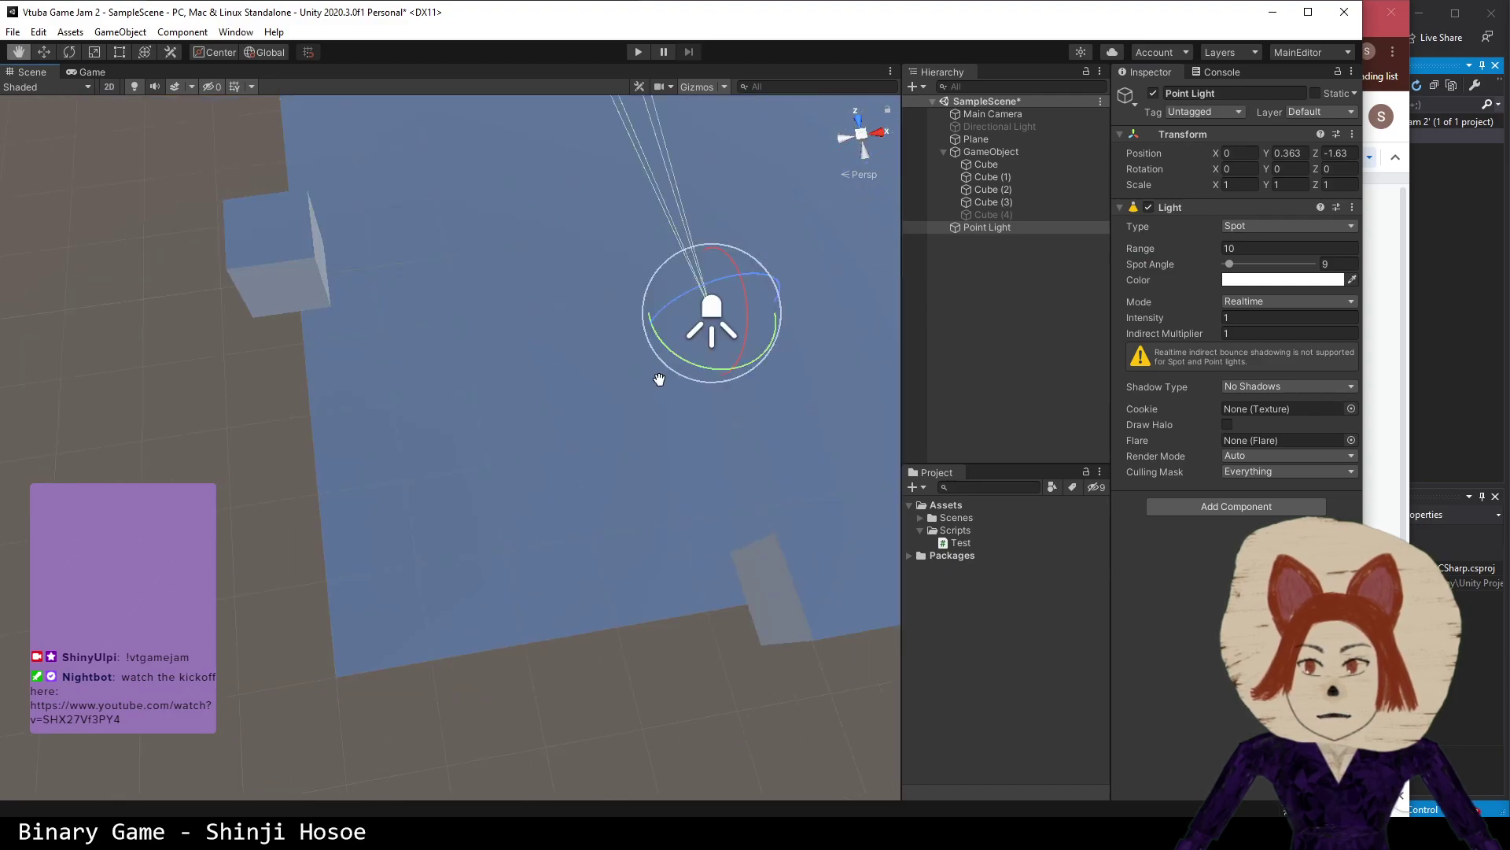
pyautogui.click(1050, 355)
pyautogui.moveTo(837, 395); pyautogui.dragTo(617, 563, button='right')
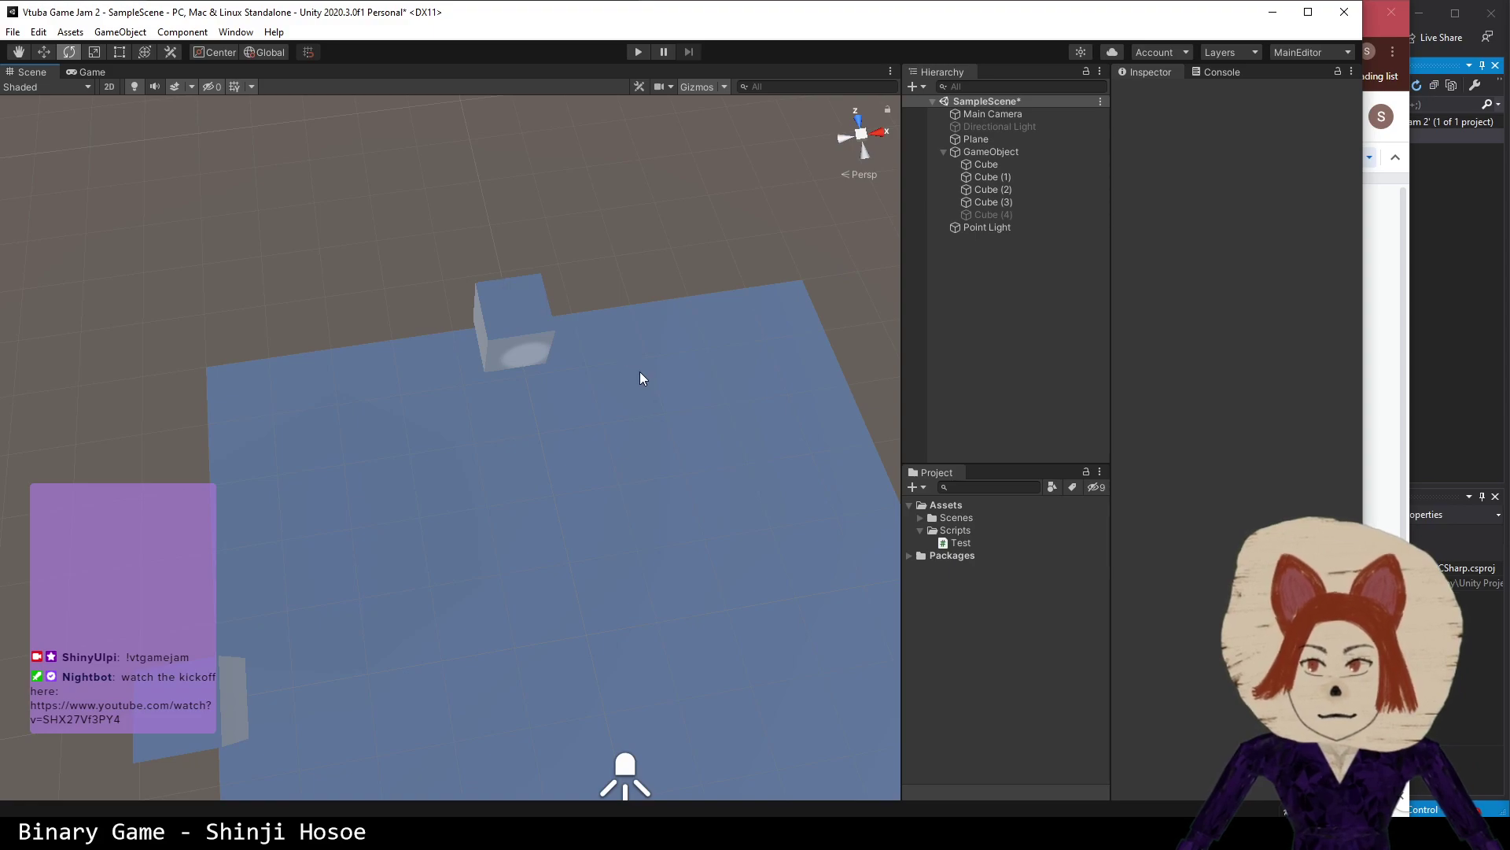
pyautogui.moveTo(639, 379); pyautogui.dragTo(606, 452, button='right')
pyautogui.moveTo(607, 451); pyautogui.dragTo(627, 494, button='middle')
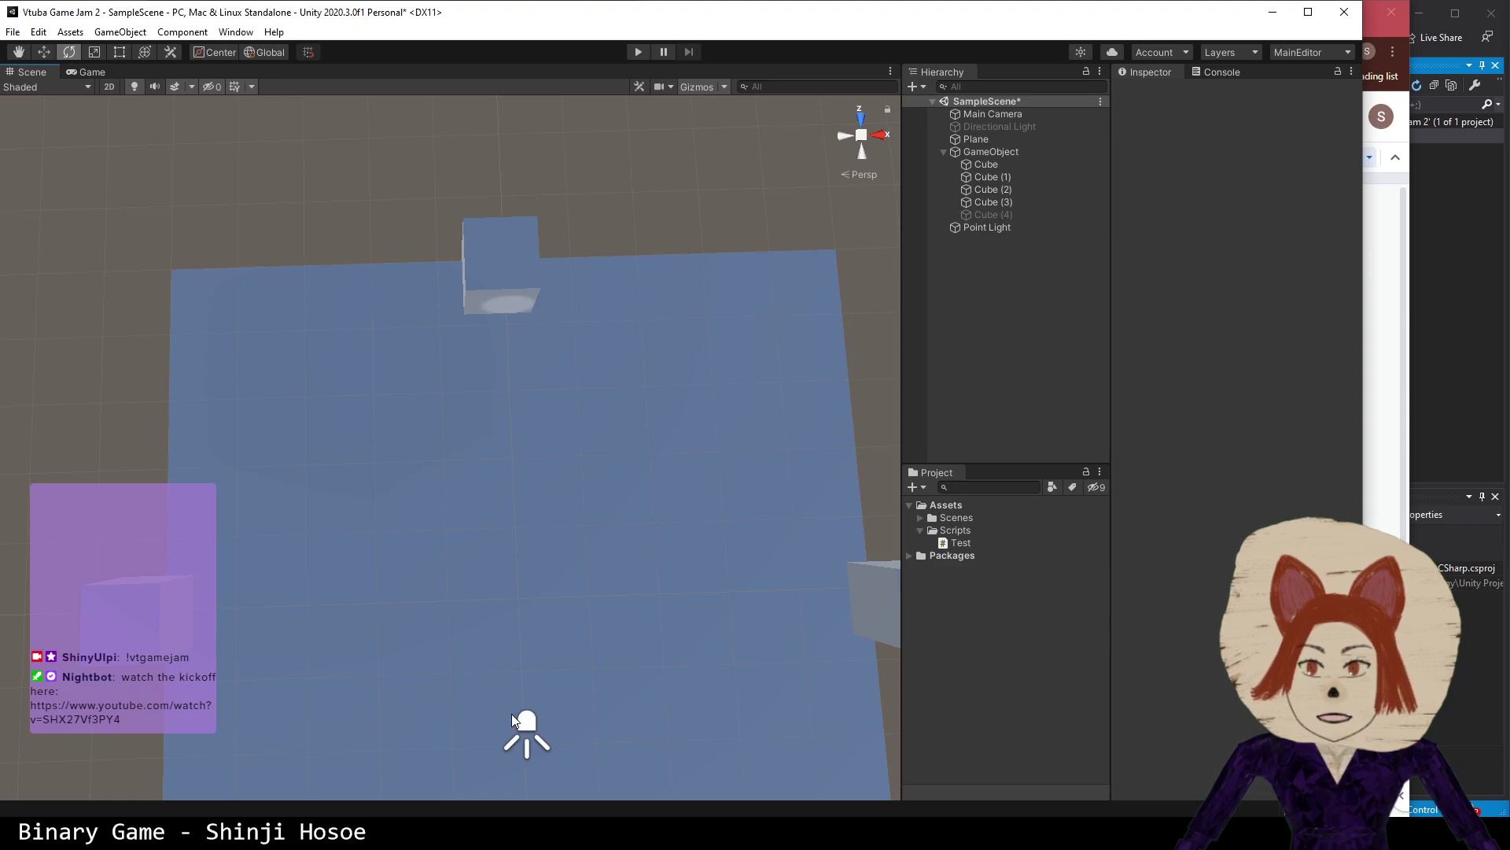
pyautogui.moveTo(528, 722); pyautogui.dragTo(571, 677, button='middle')
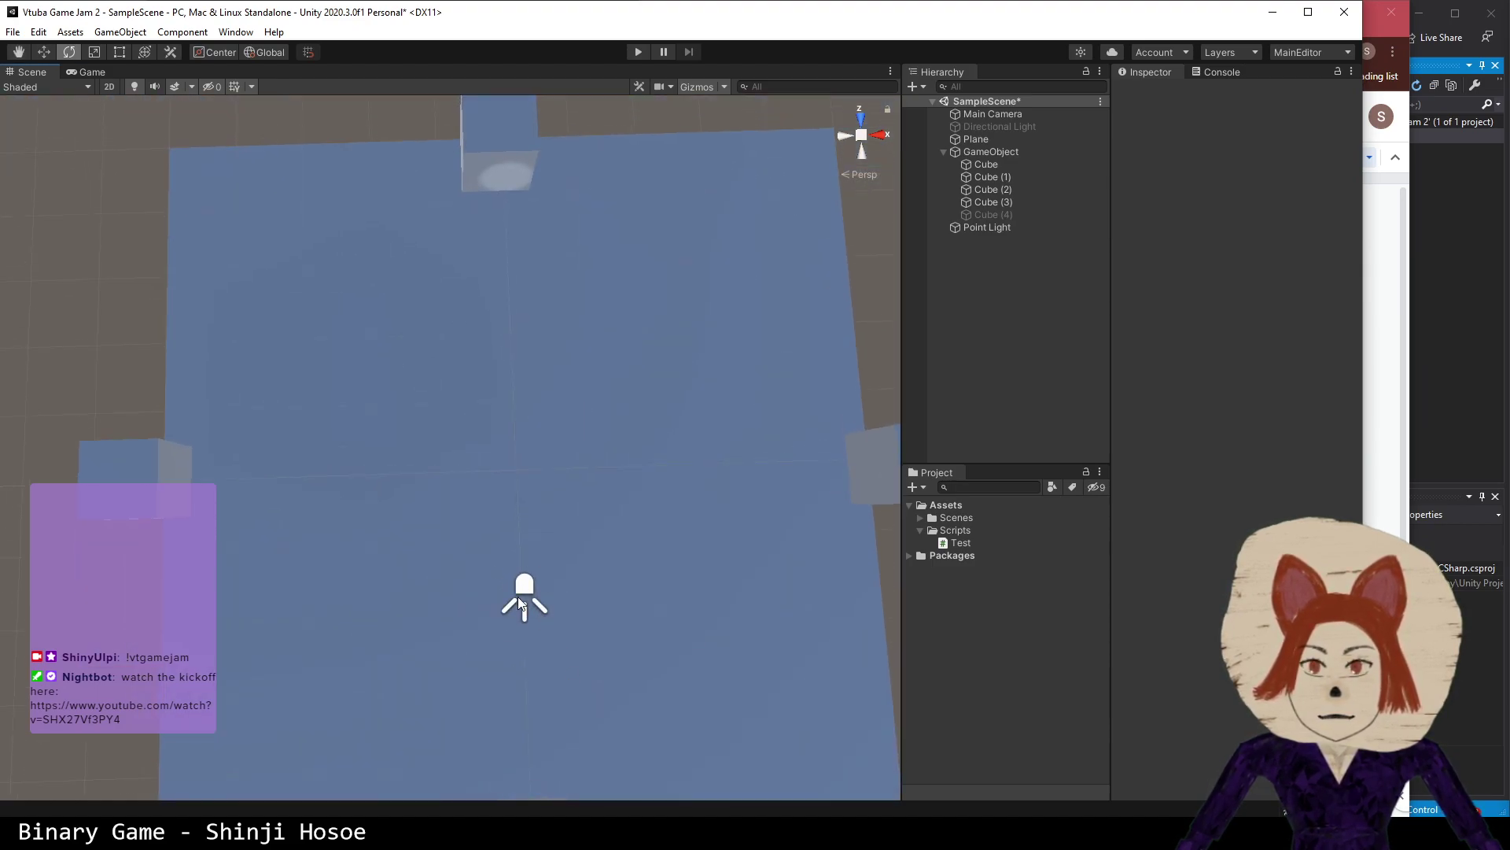
pyautogui.click(993, 226)
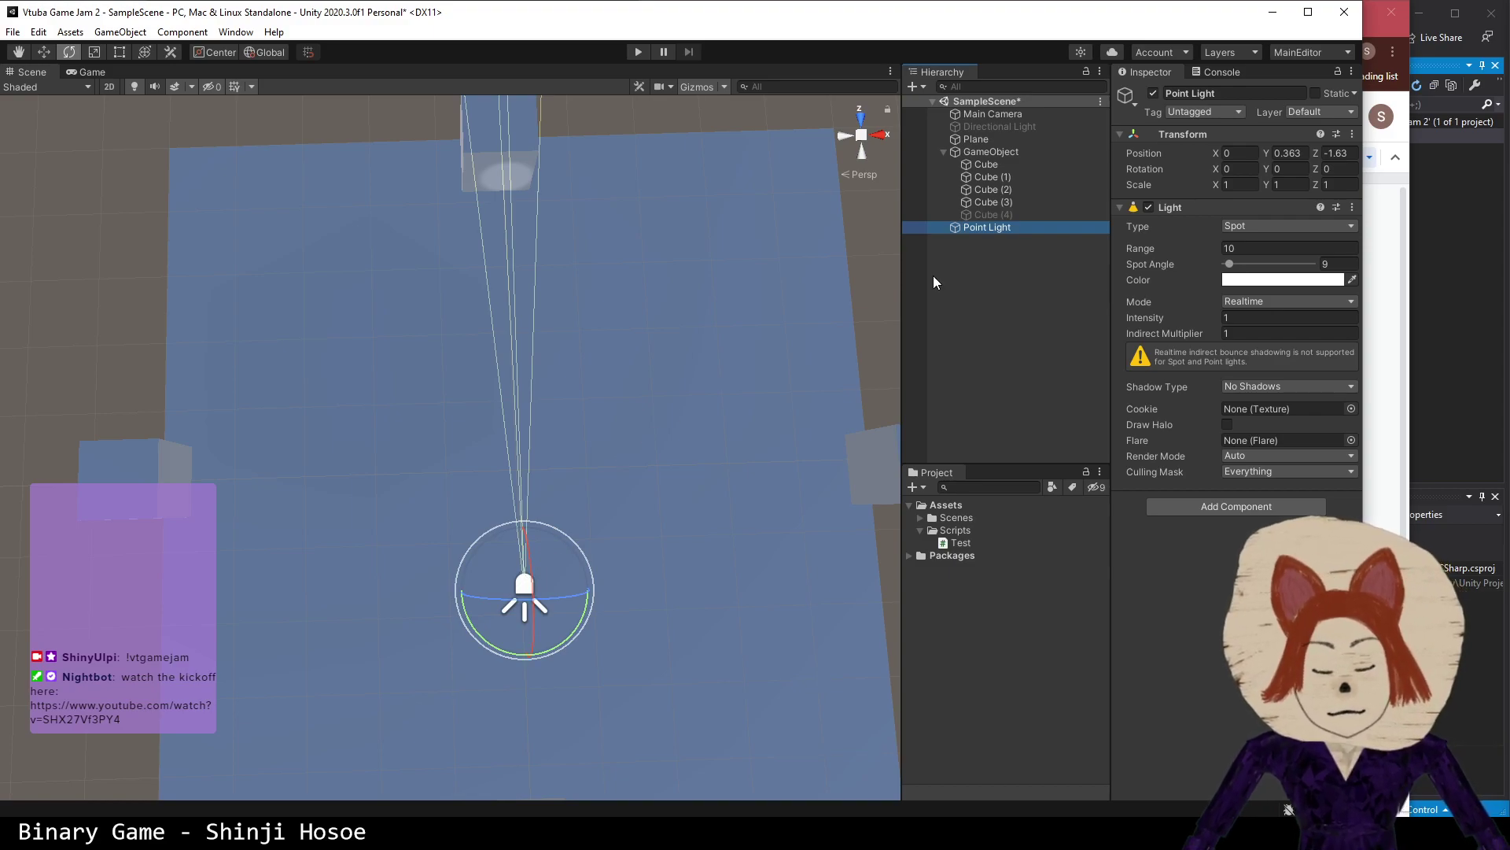
pyautogui.click(1043, 347)
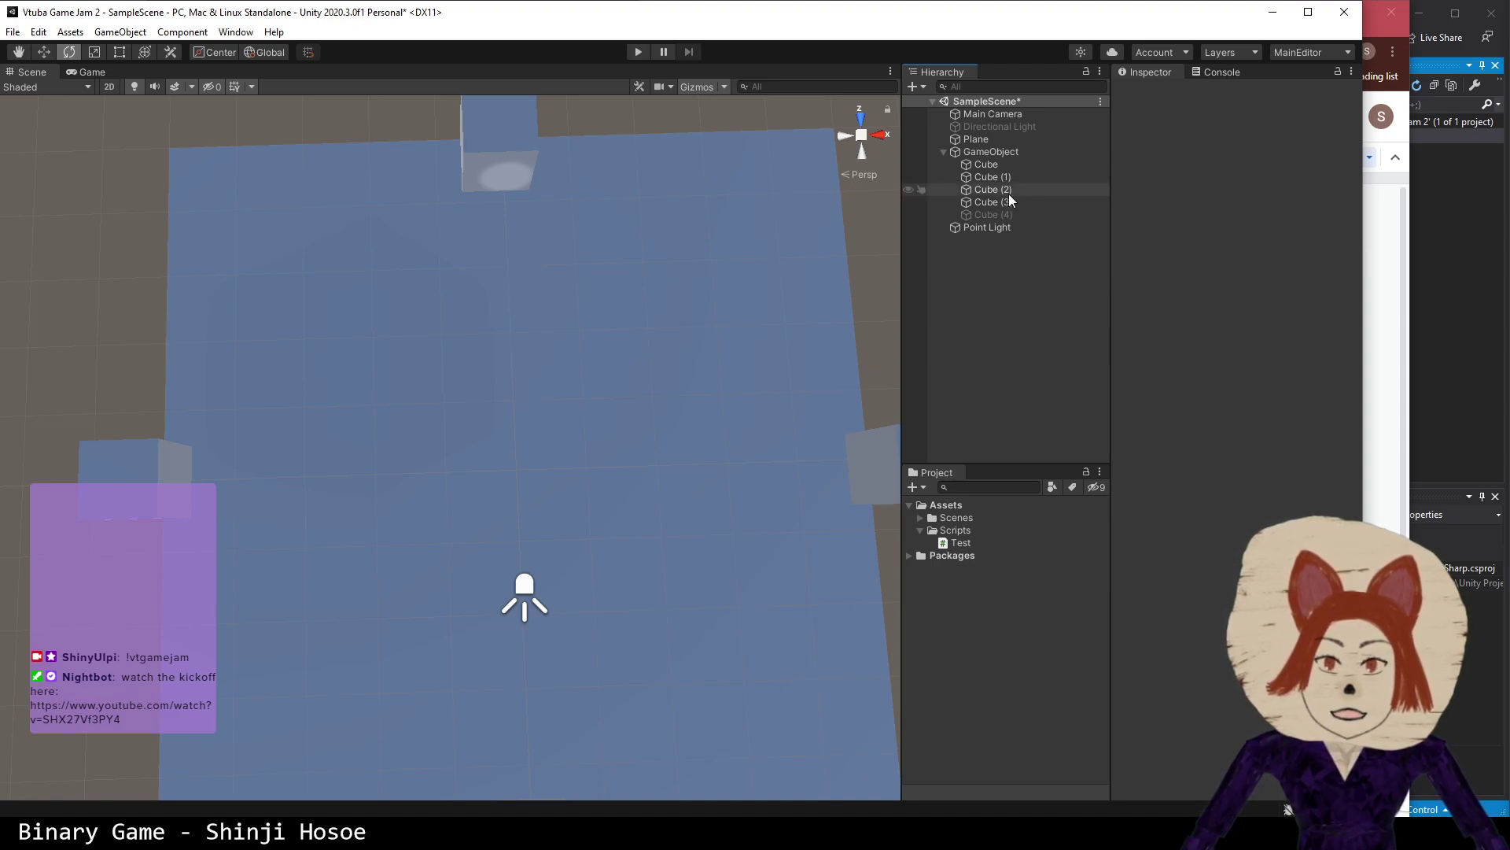
# - View the whole plane with its four edge cubes from above in perspective projection
pyautogui.click(859, 174)
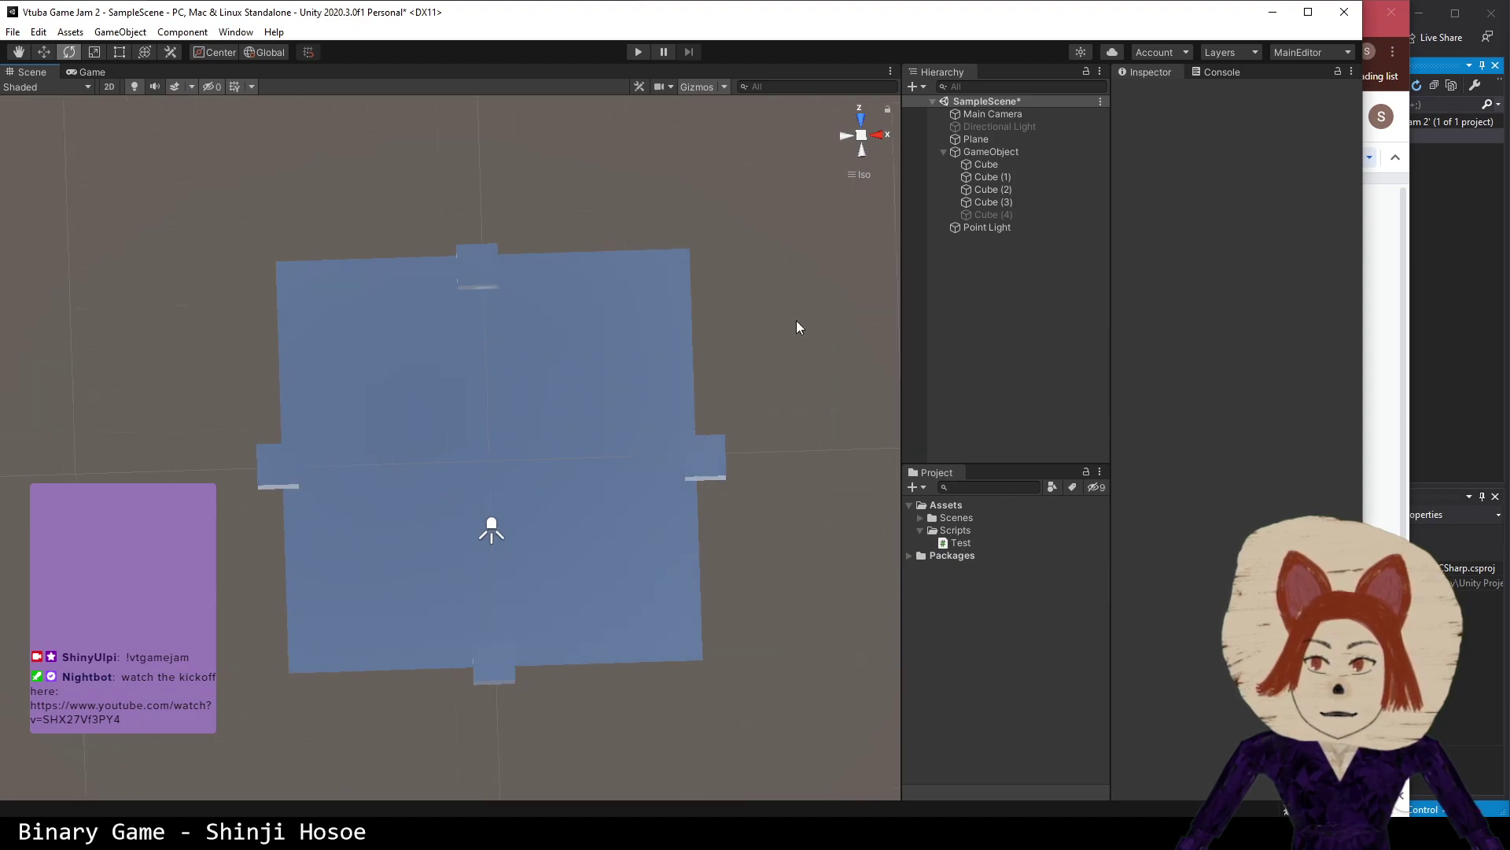
pyautogui.keyDown('alt'); pyautogui.moveTo(800, 327); pyautogui.dragTo(811, 249); pyautogui.keyUp('alt')
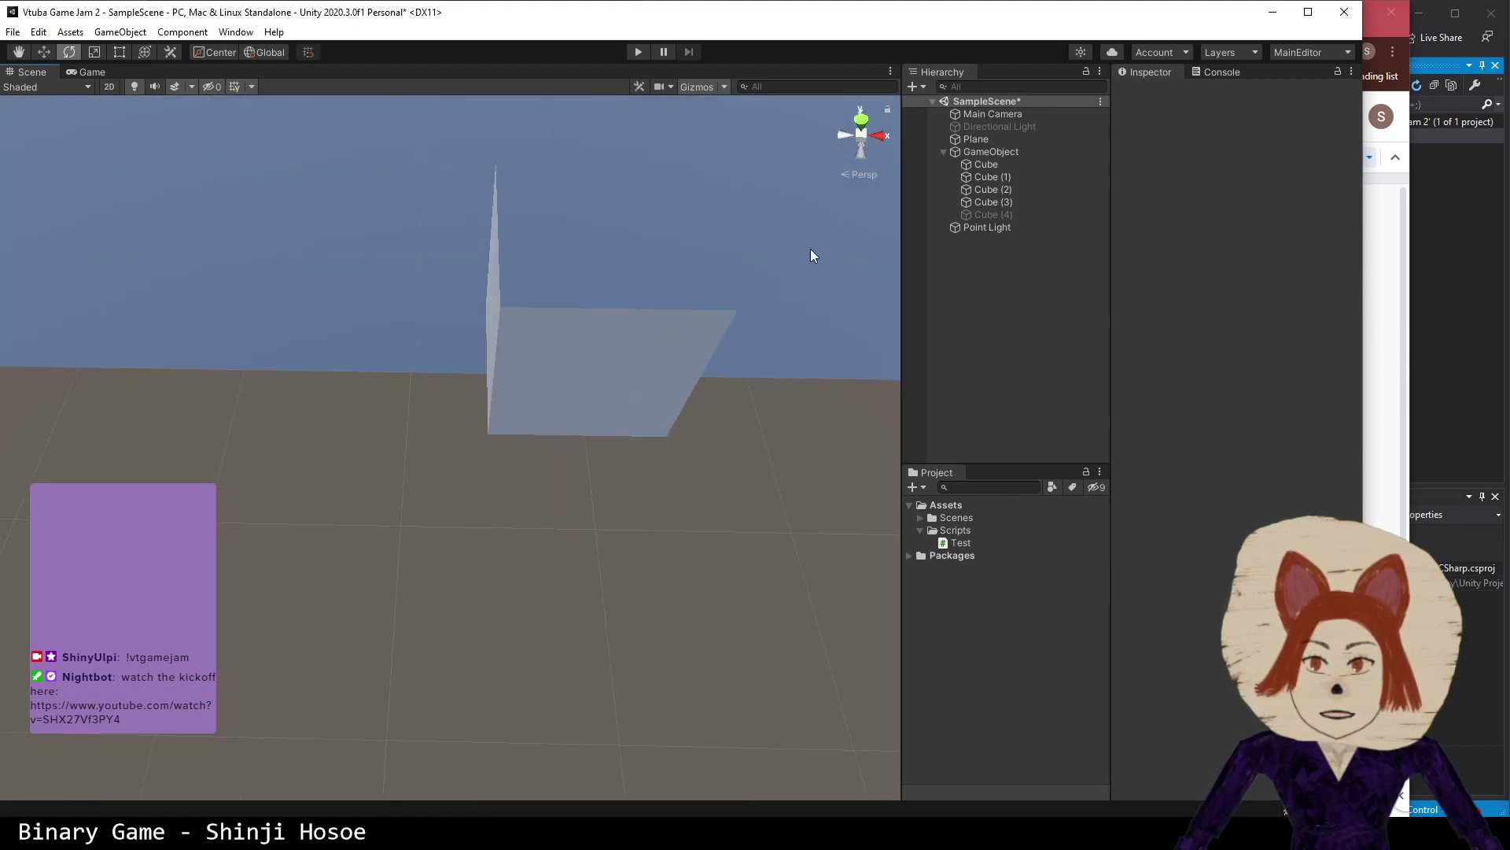
pyautogui.click(861, 121)
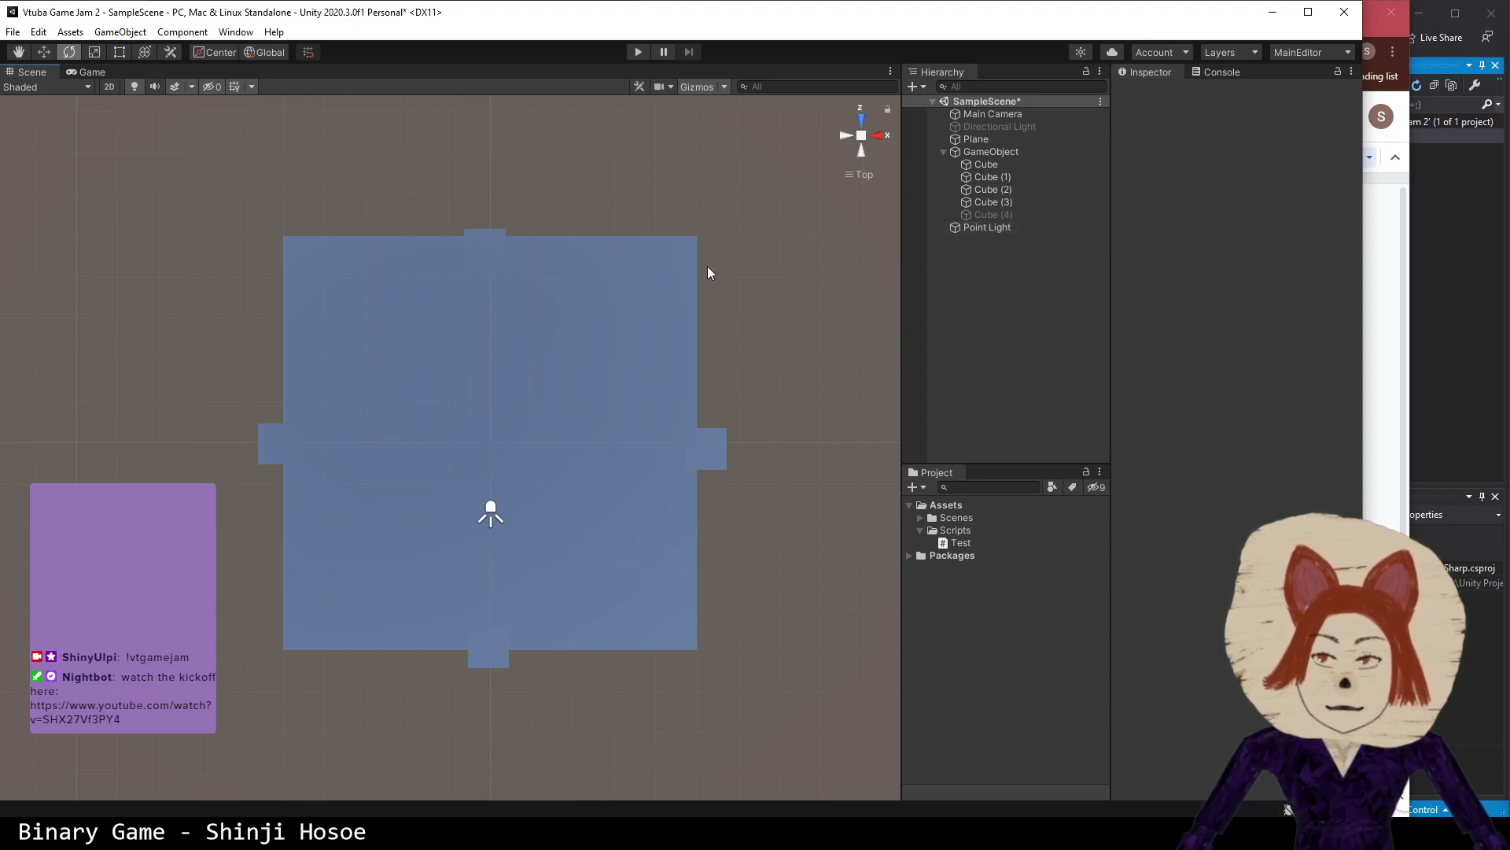
pyautogui.click(866, 174)
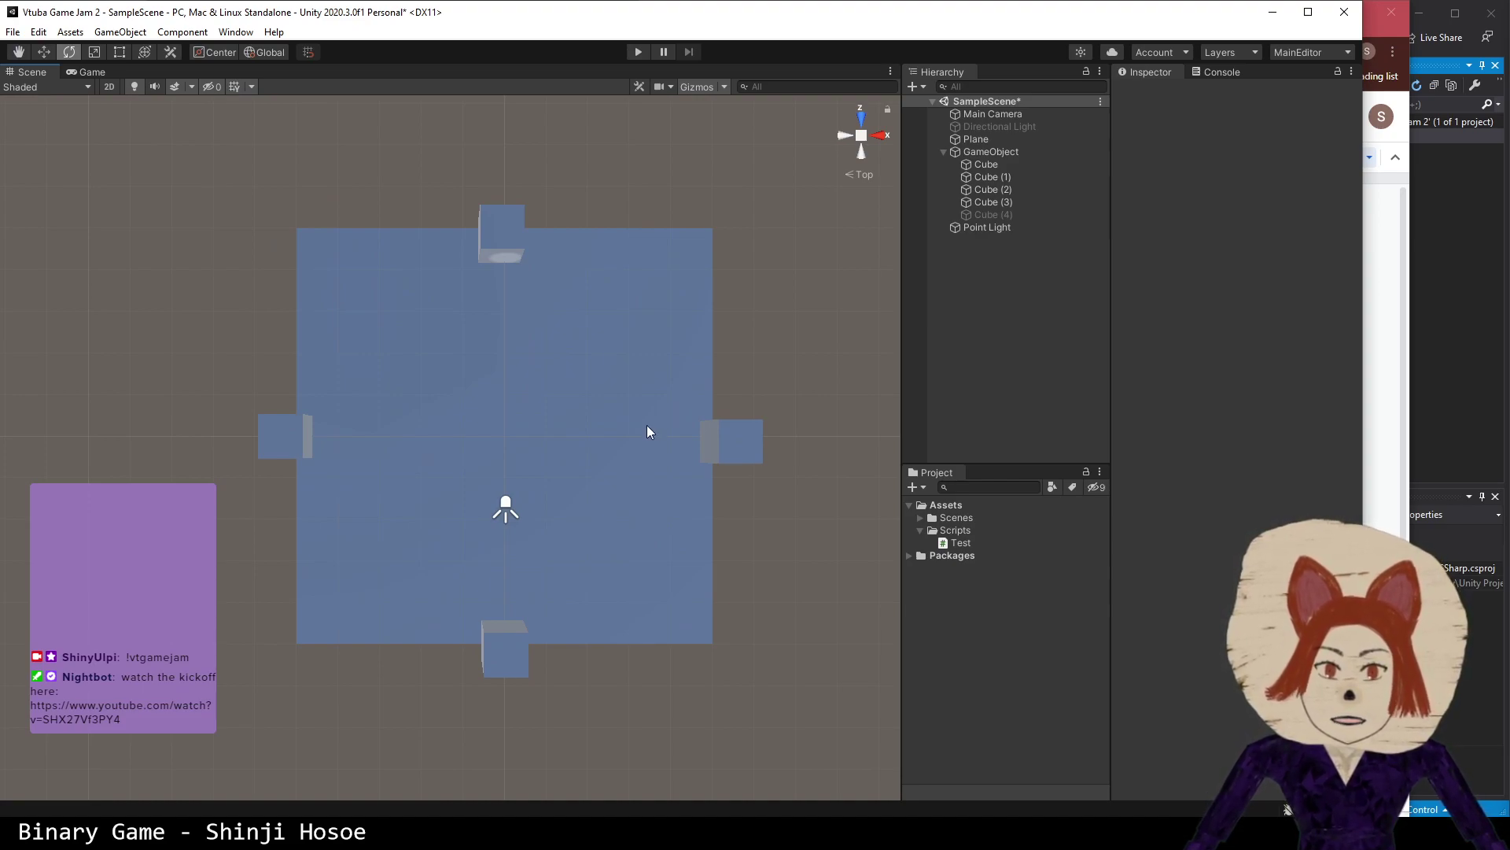
pyautogui.moveTo(815, 321); pyautogui.dragTo(781, 582, button='right')
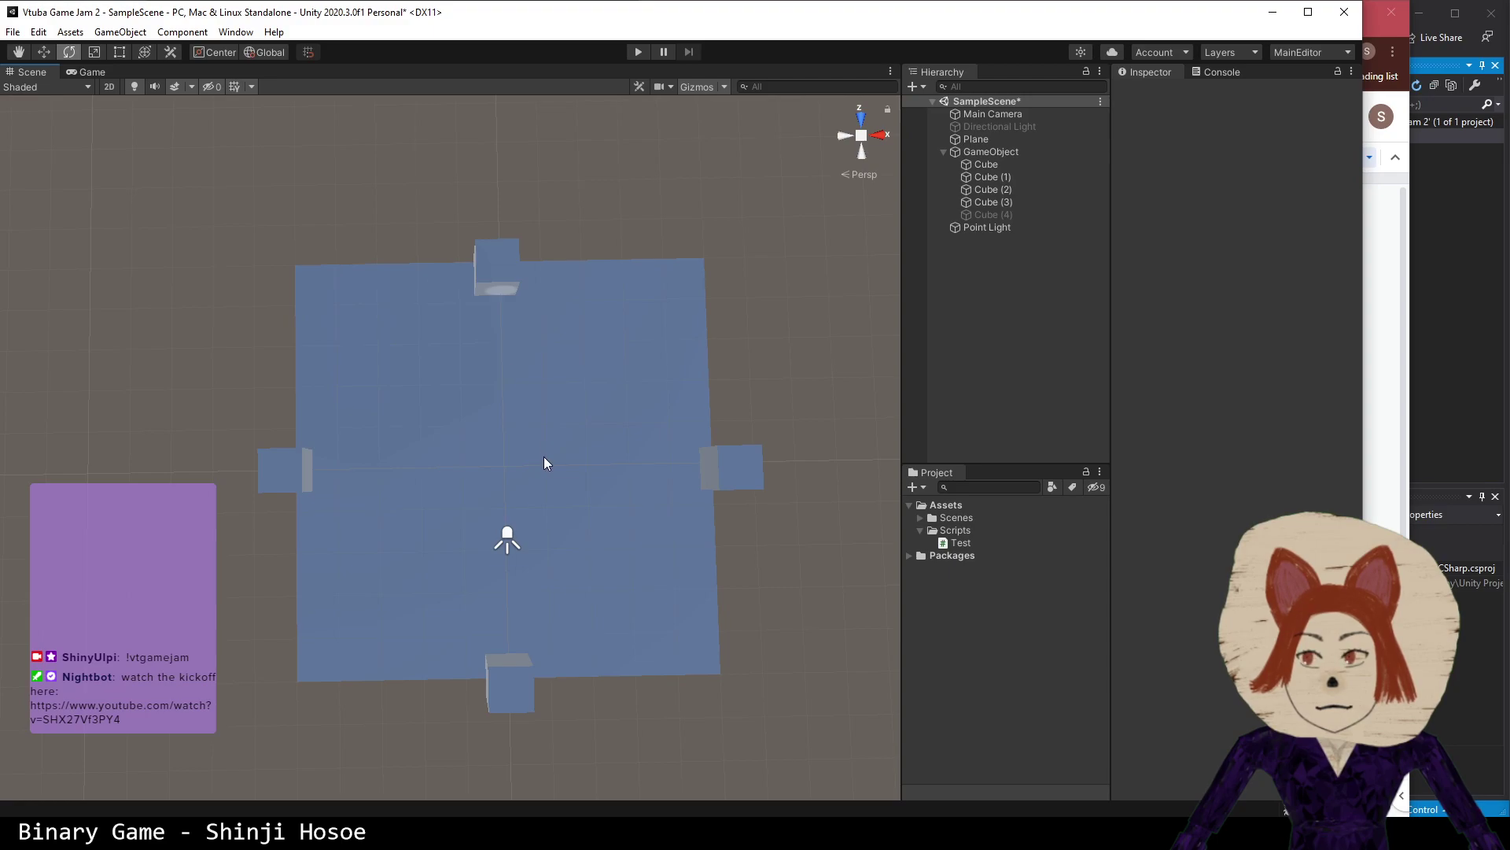
# - Switch back to the Google Docs notes and add "Illuminate markings with light" as the third dashed item, followed by an empty item
pyautogui.moveTo(984, 833)
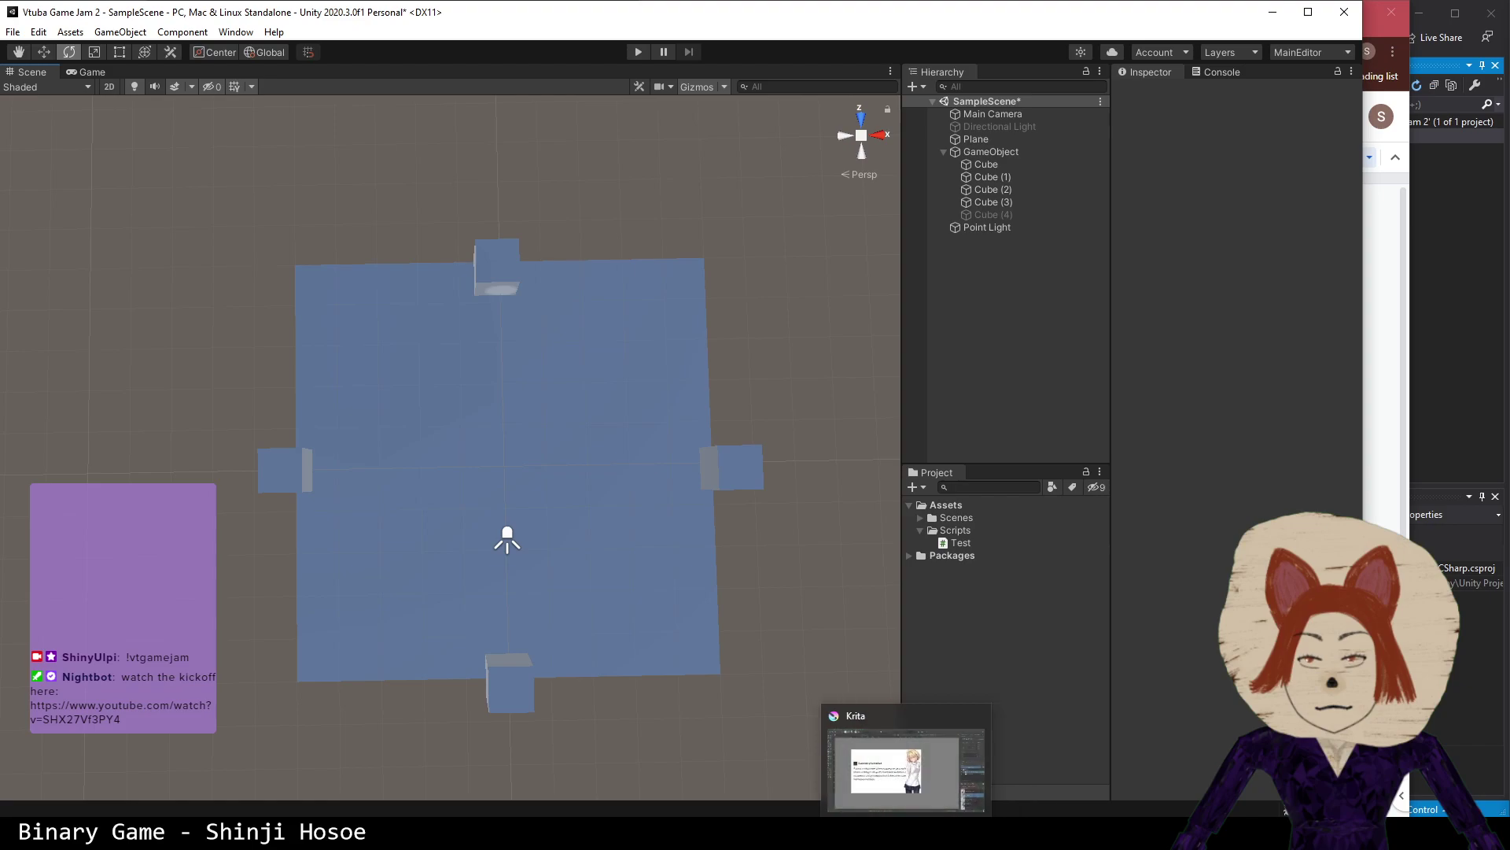
pyautogui.click(912, 833)
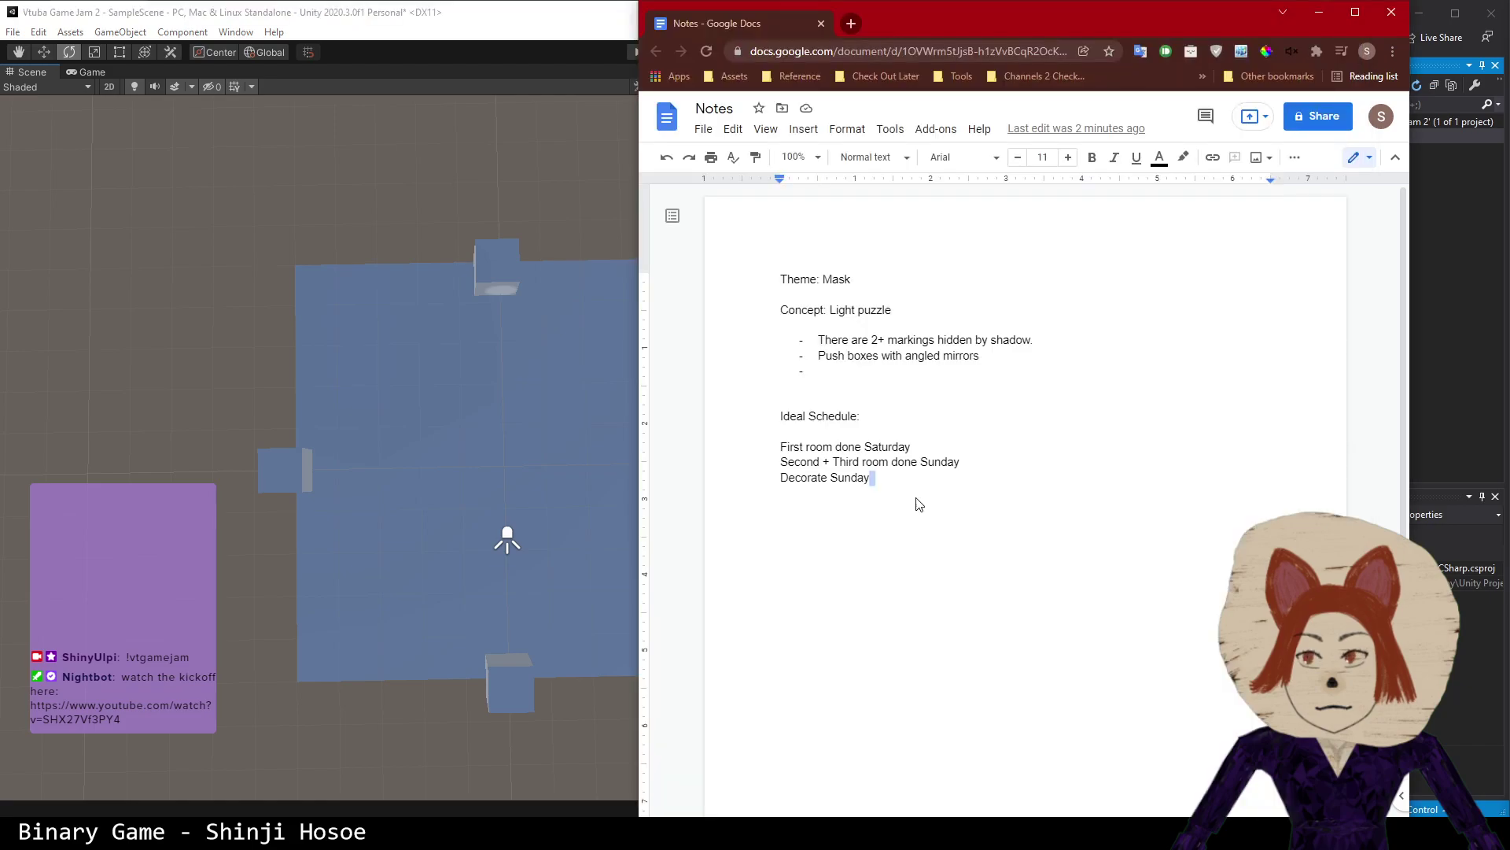
pyautogui.click(979, 356)
pyautogui.press('Delete')
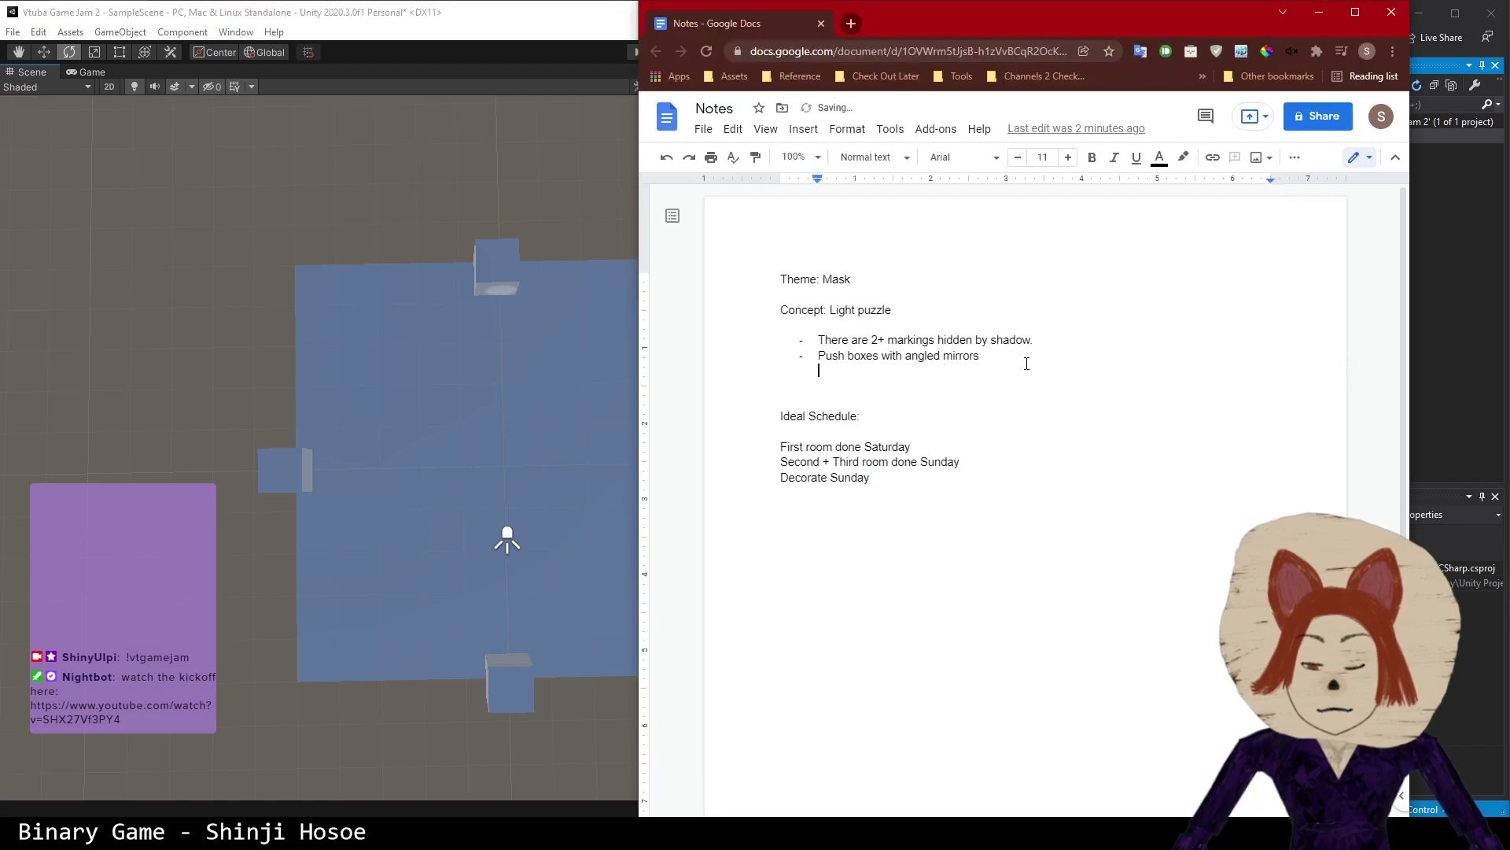
pyautogui.press('Return')
pyautogui.press('Delete')
pyautogui.press('BackSpace')
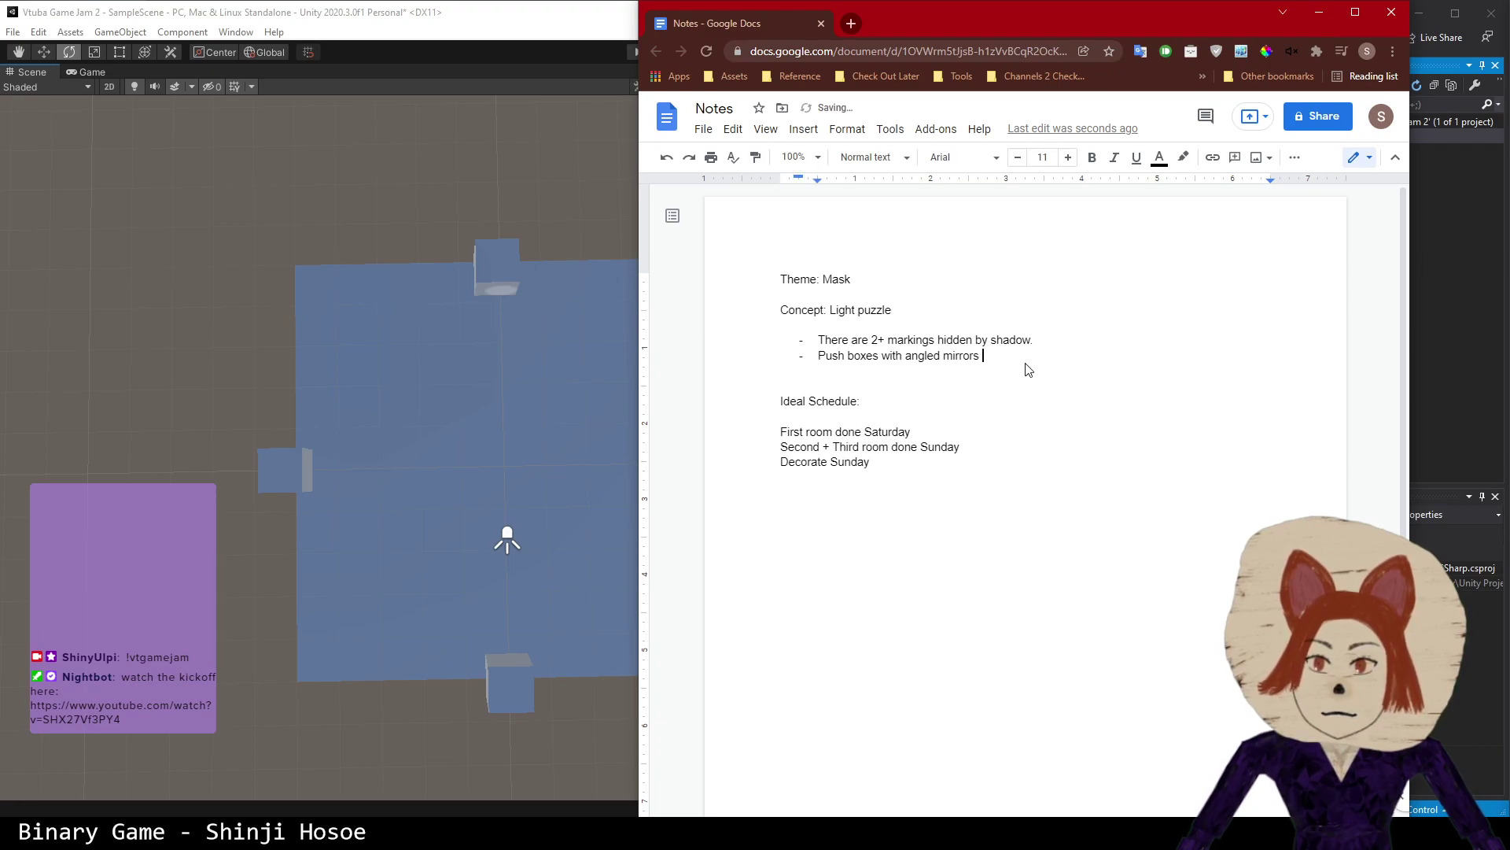
pyautogui.press('Return')
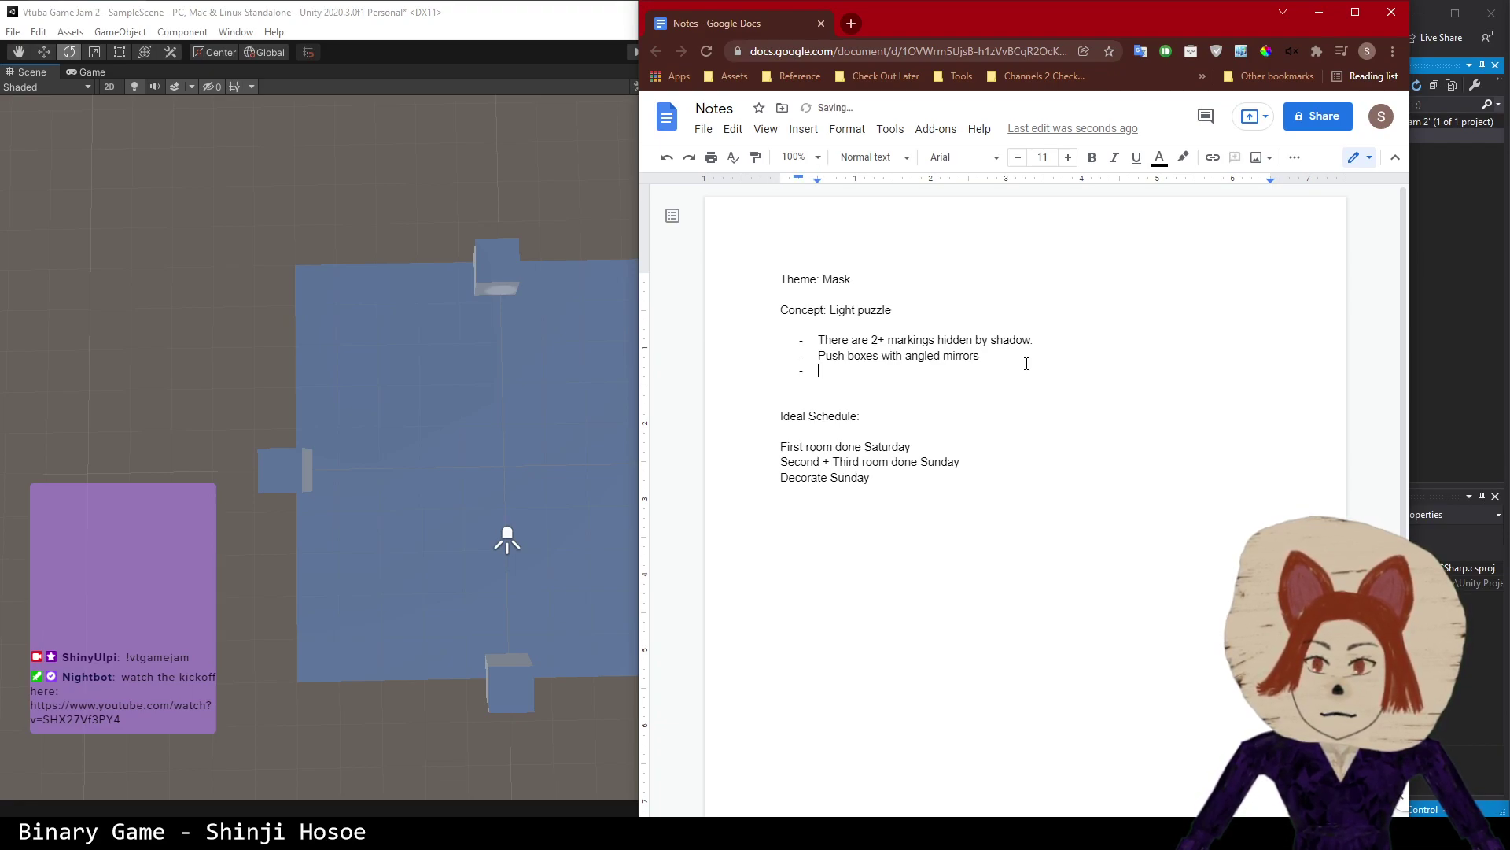
pyautogui.write('Illuminate')
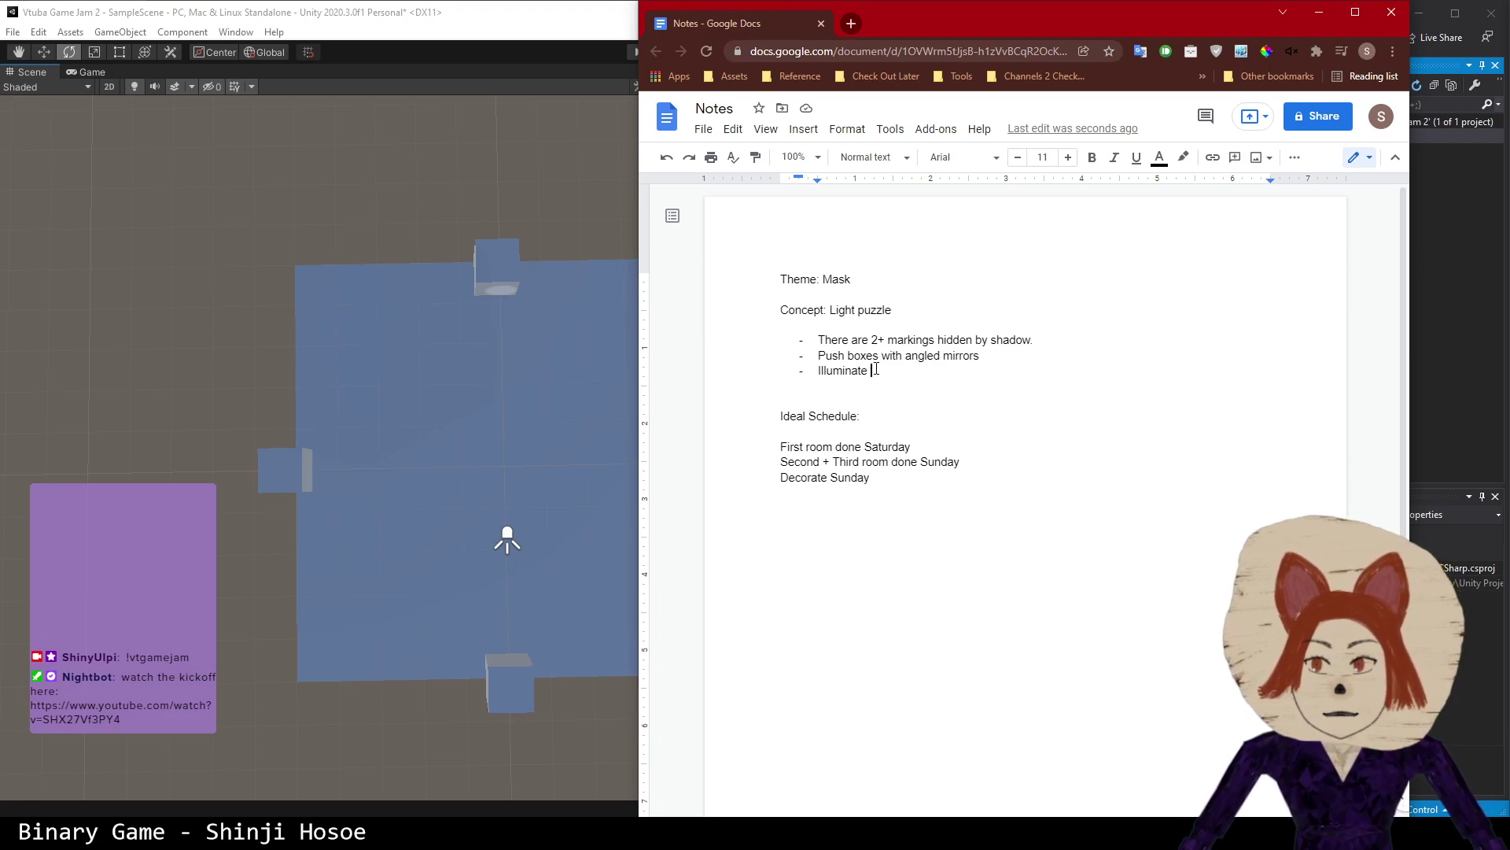
pyautogui.write('arm')
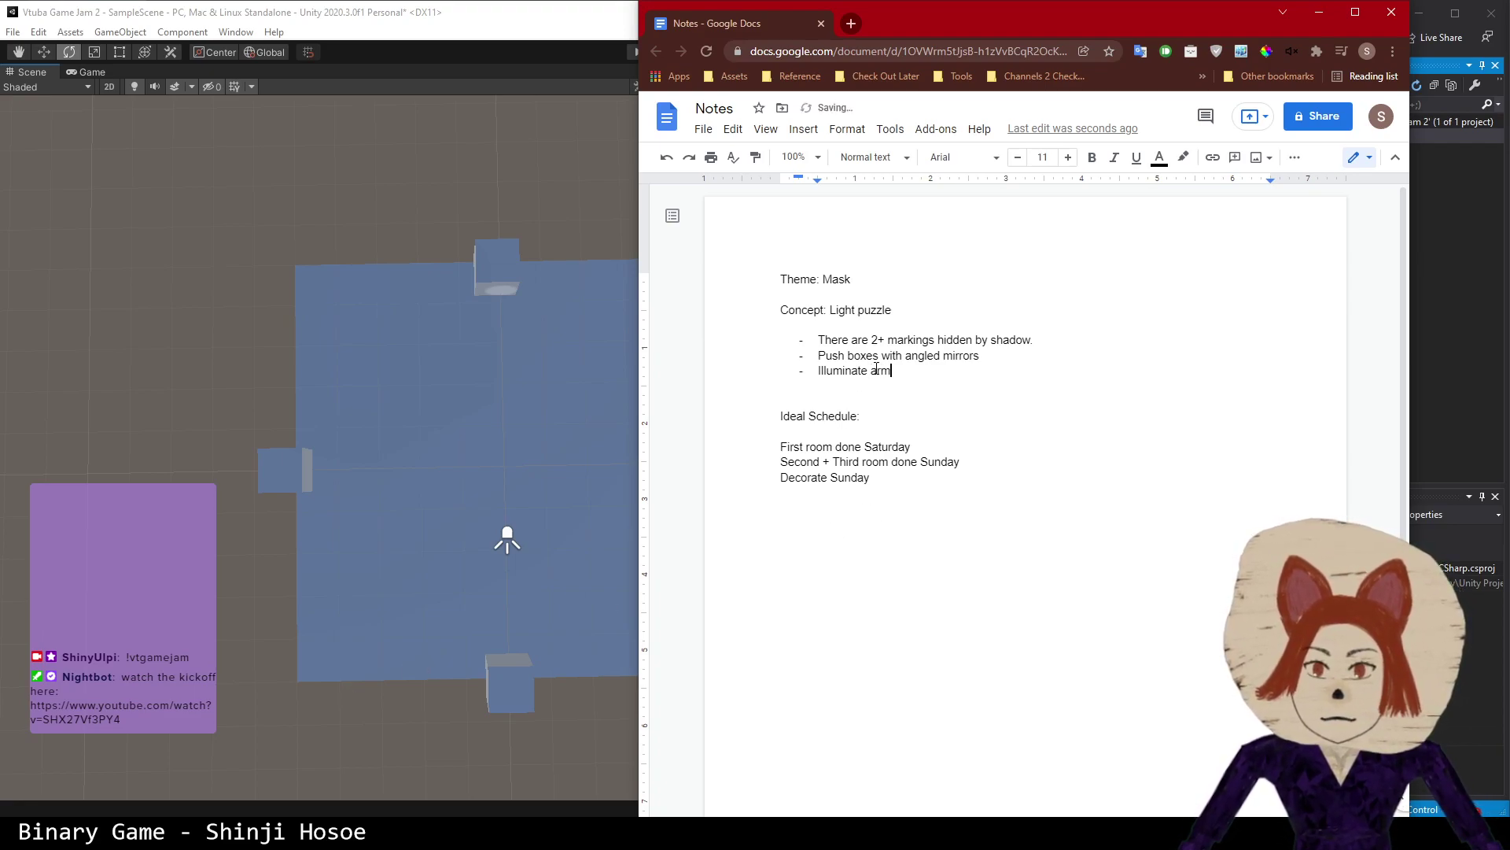
pyautogui.write('arkings with ')
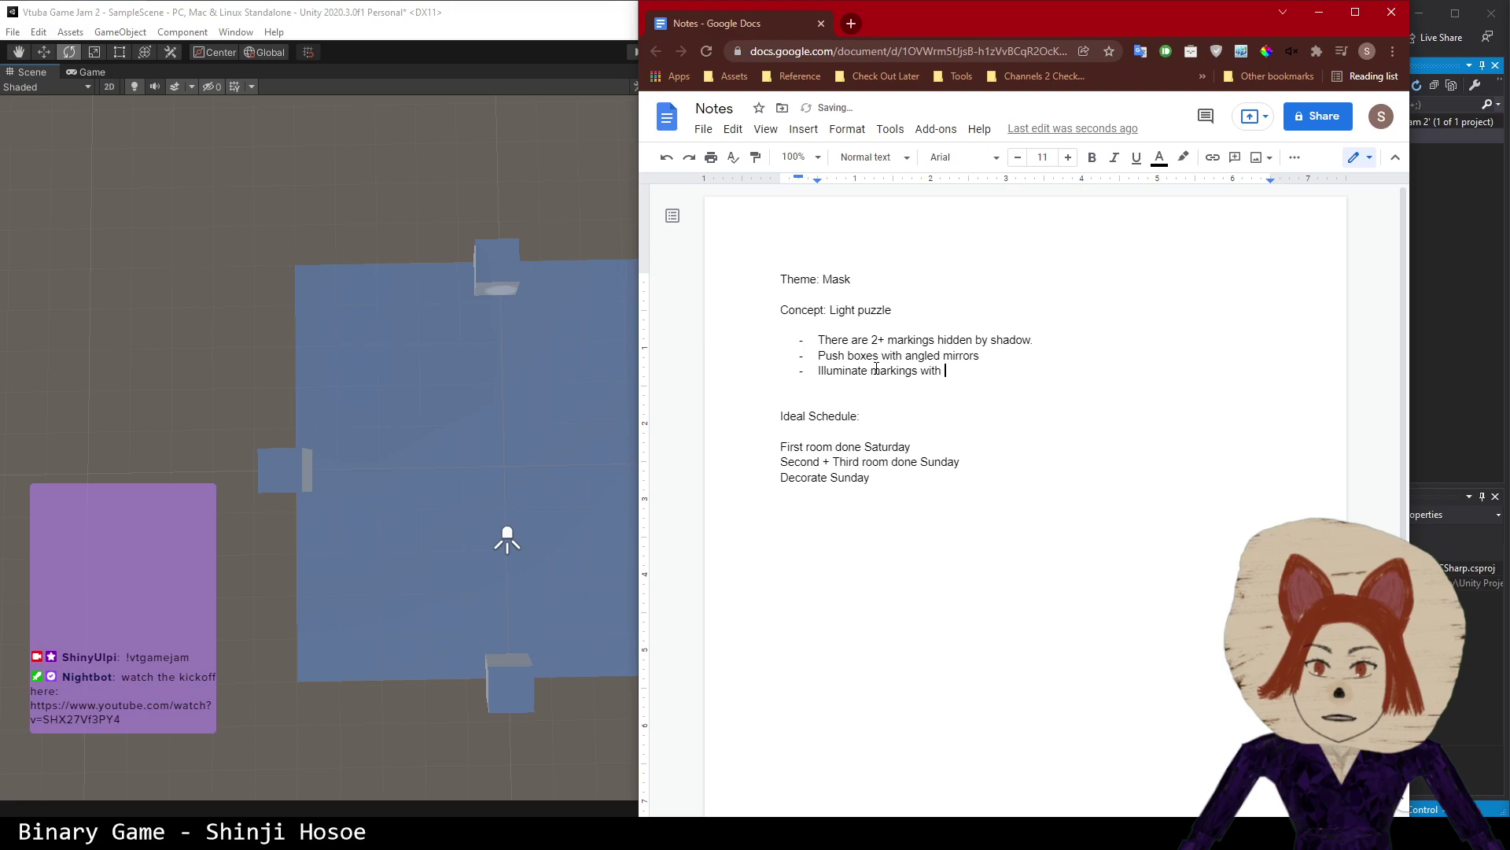
pyautogui.write('light')
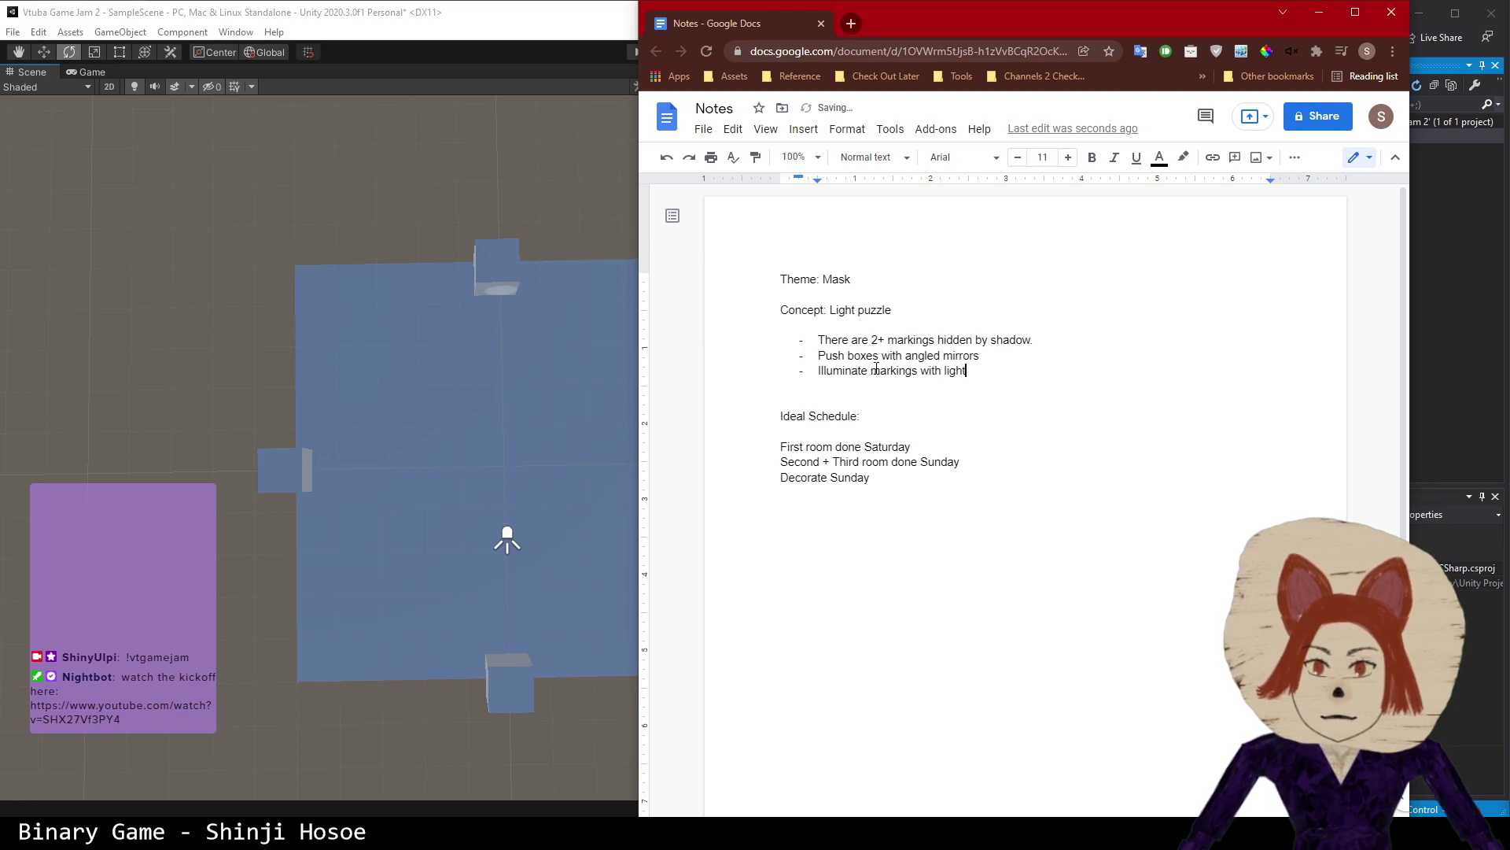
pyautogui.press('Return')
# - Insert the dashed item "Corresponds to 6 markings on wall." directly below the item about markings hidden by shadow
pyautogui.press('Up')
pyautogui.press('Up')
pyautogui.press('Up')
pyautogui.press('End')
pyautogui.press('Return')
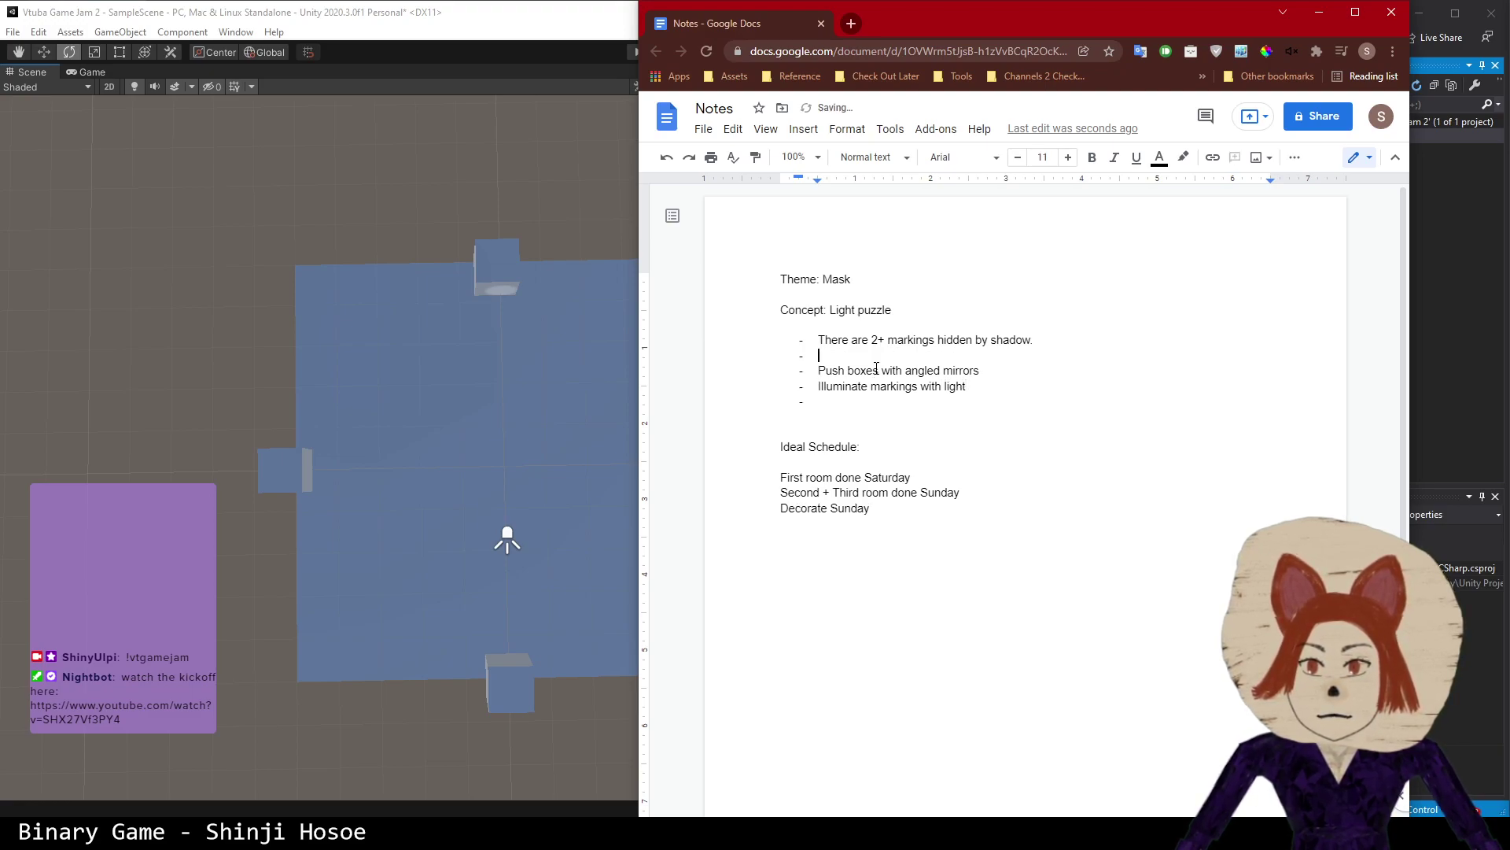
pyautogui.write('Corres')
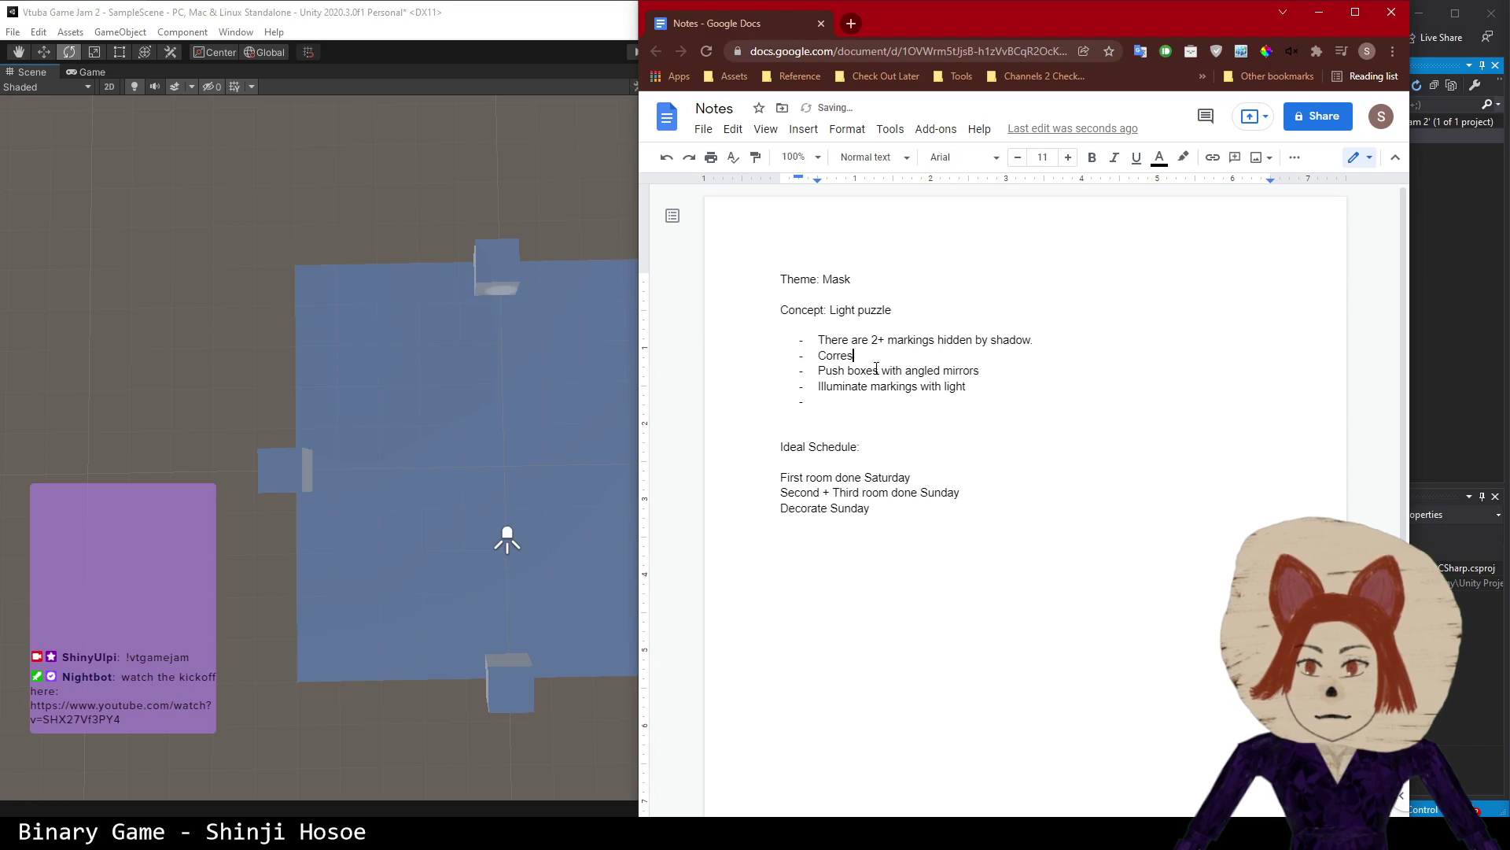
pyautogui.write('ponds to ')
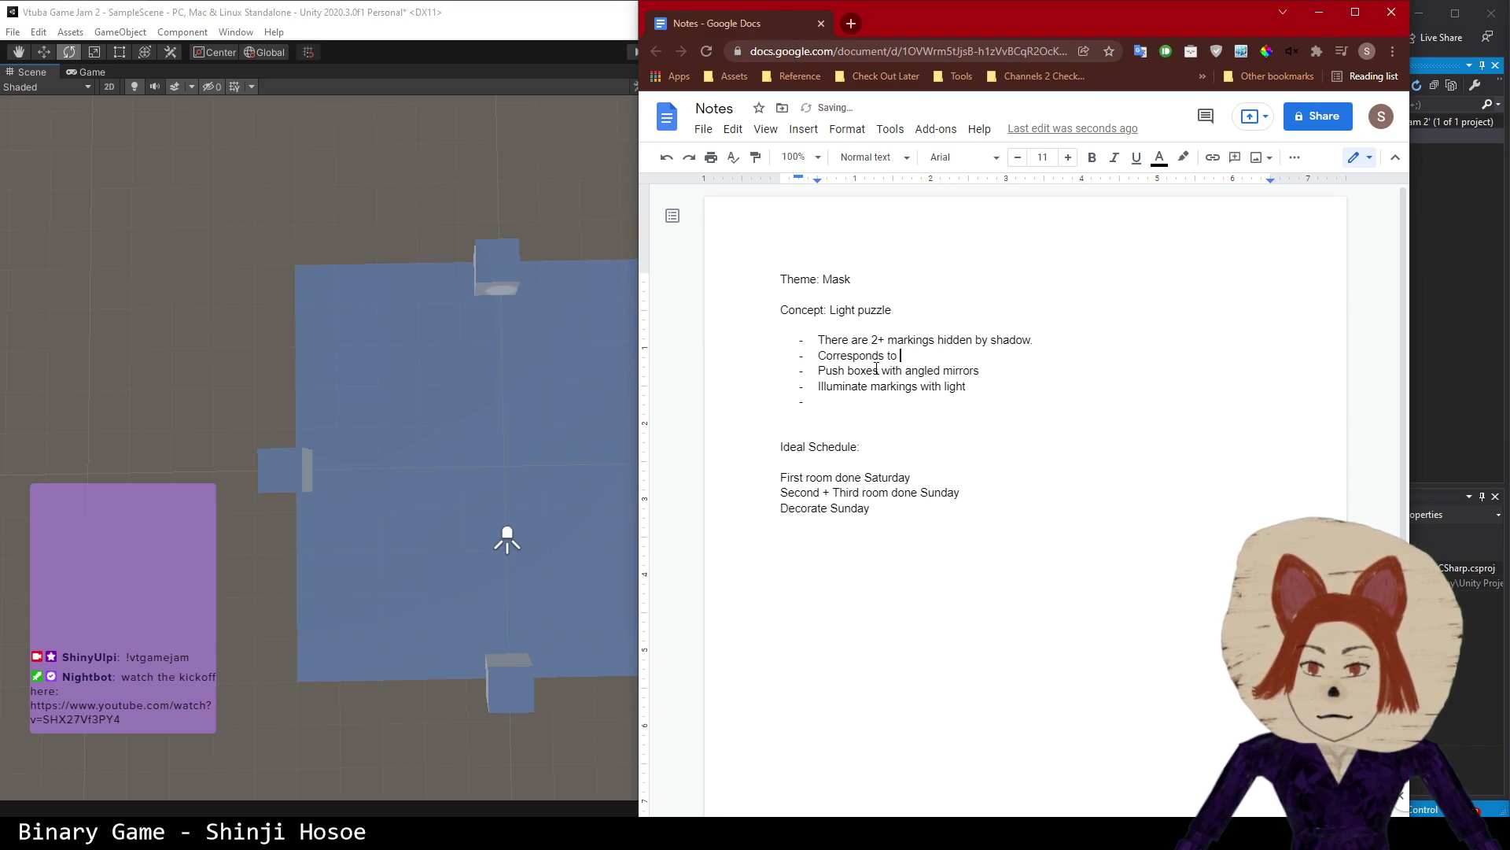
pyautogui.write('the')
pyautogui.press('BackSpace')
pyautogui.press('BackSpace')
pyautogui.press('BackSpace')
pyautogui.write('a')
pyautogui.press('BackSpace')
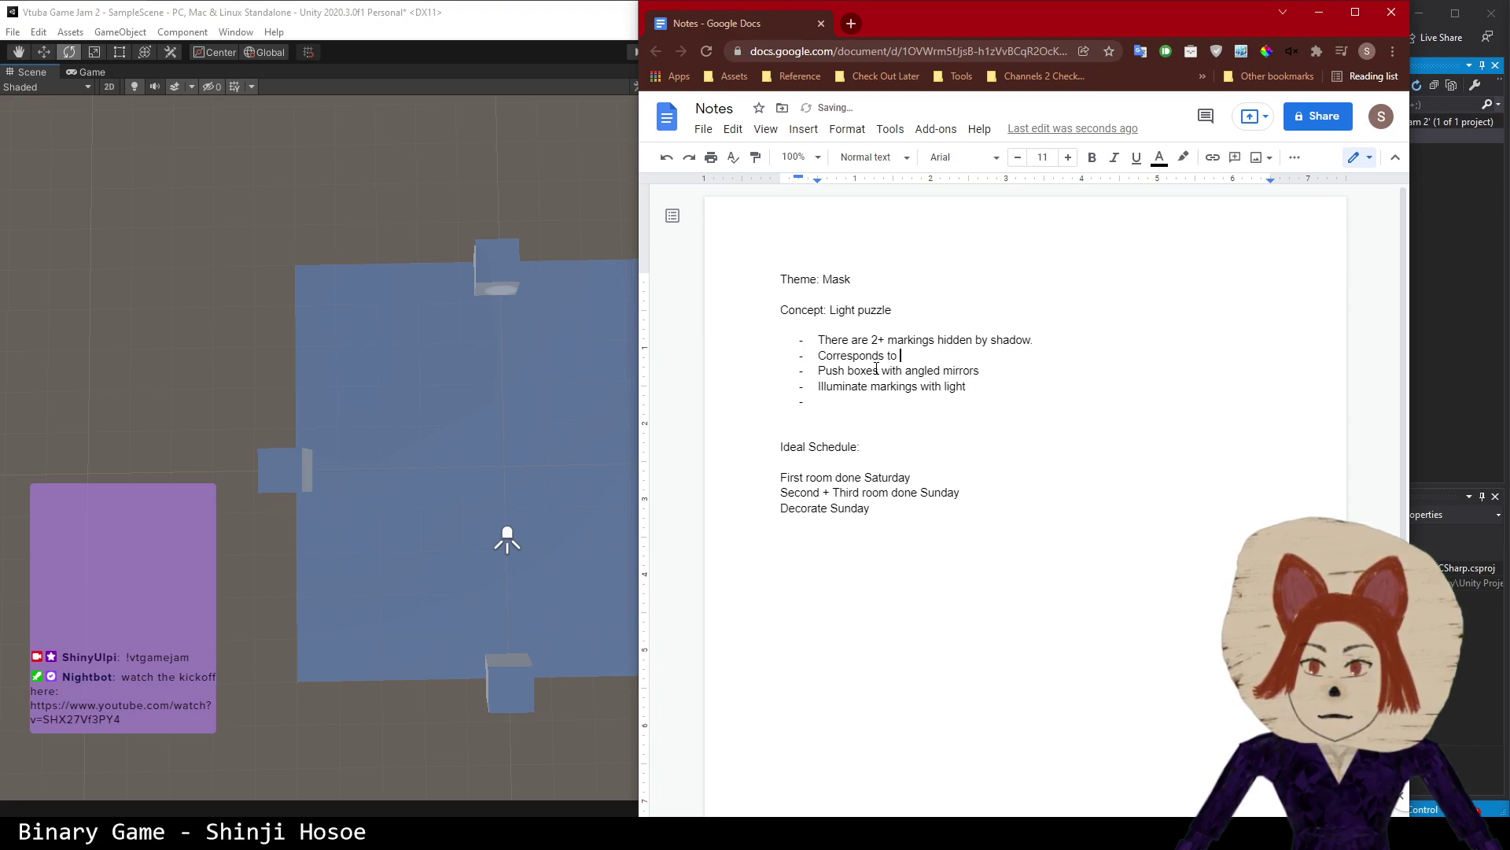
pyautogui.write('6 markings on')
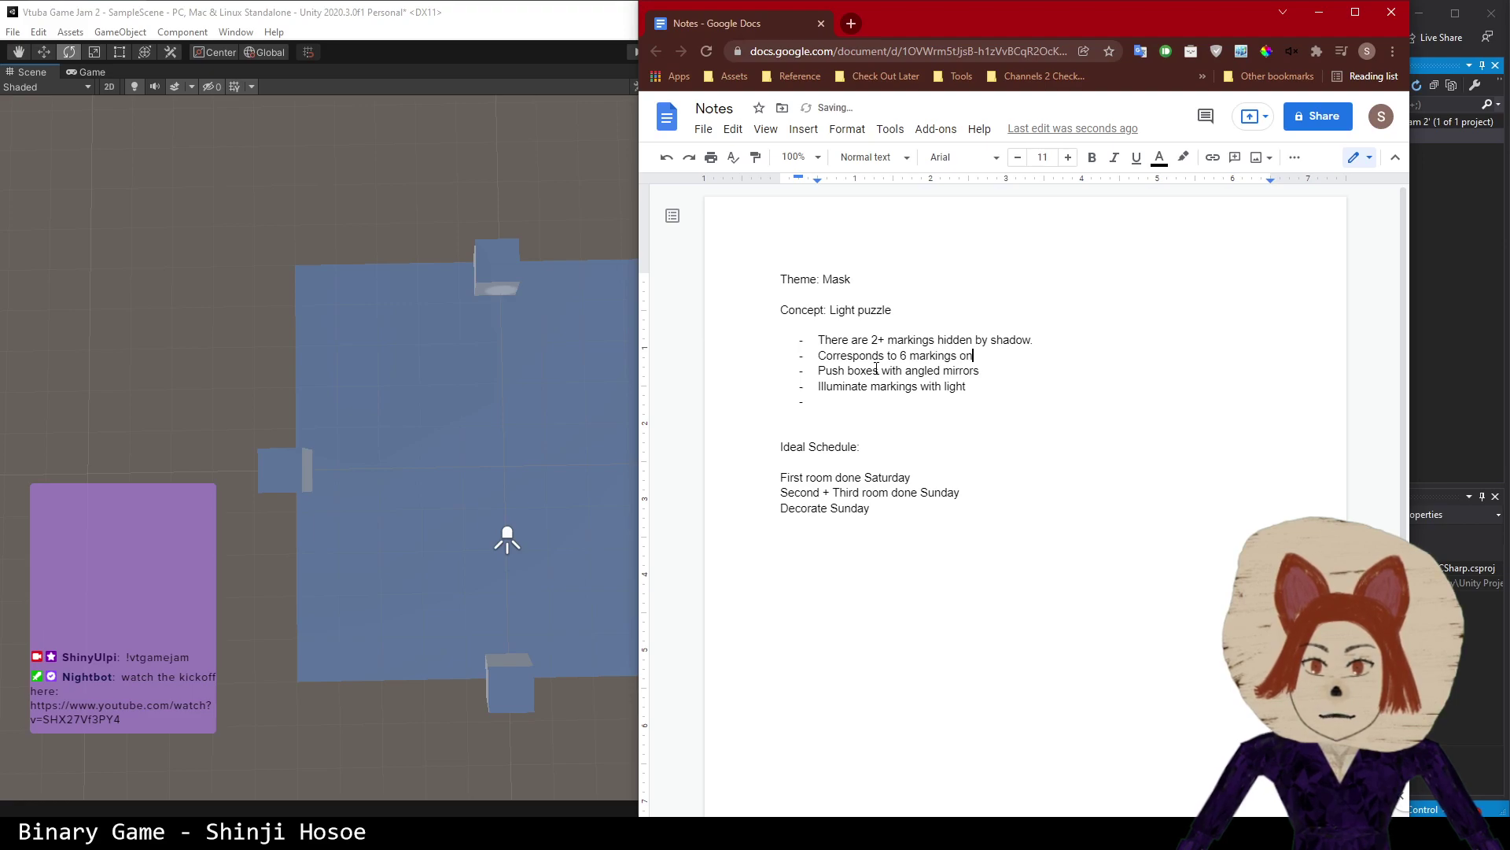
pyautogui.write(' wall.')
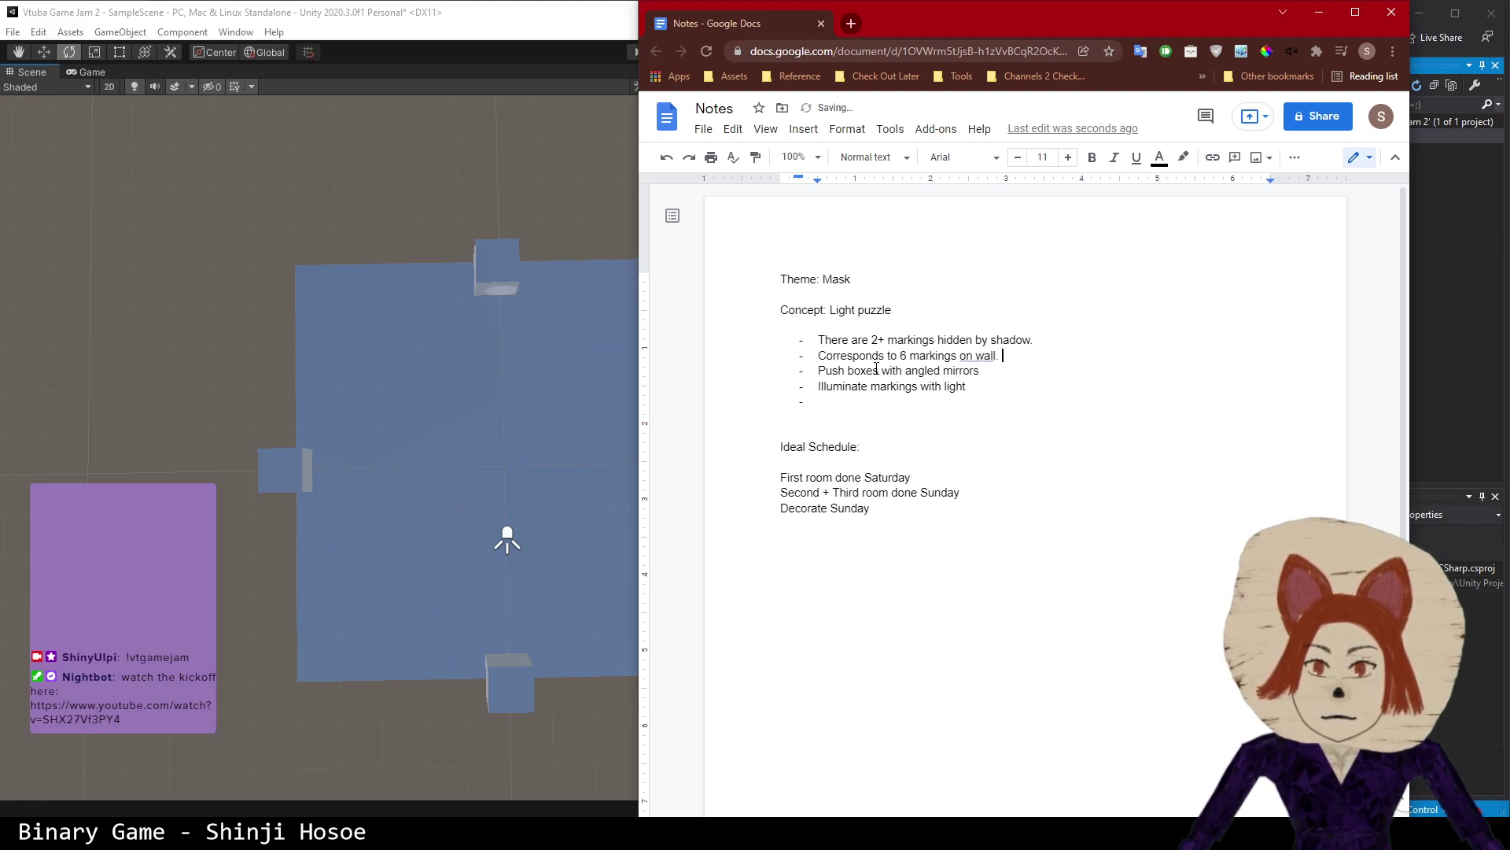
# - Replace the new item's full stop with " / six buttons" and indent it as a sub-item of the hidden markings item
pyautogui.press('BackSpace')
pyautogui.press('BackSpace')
pyautogui.write('/ six bt')
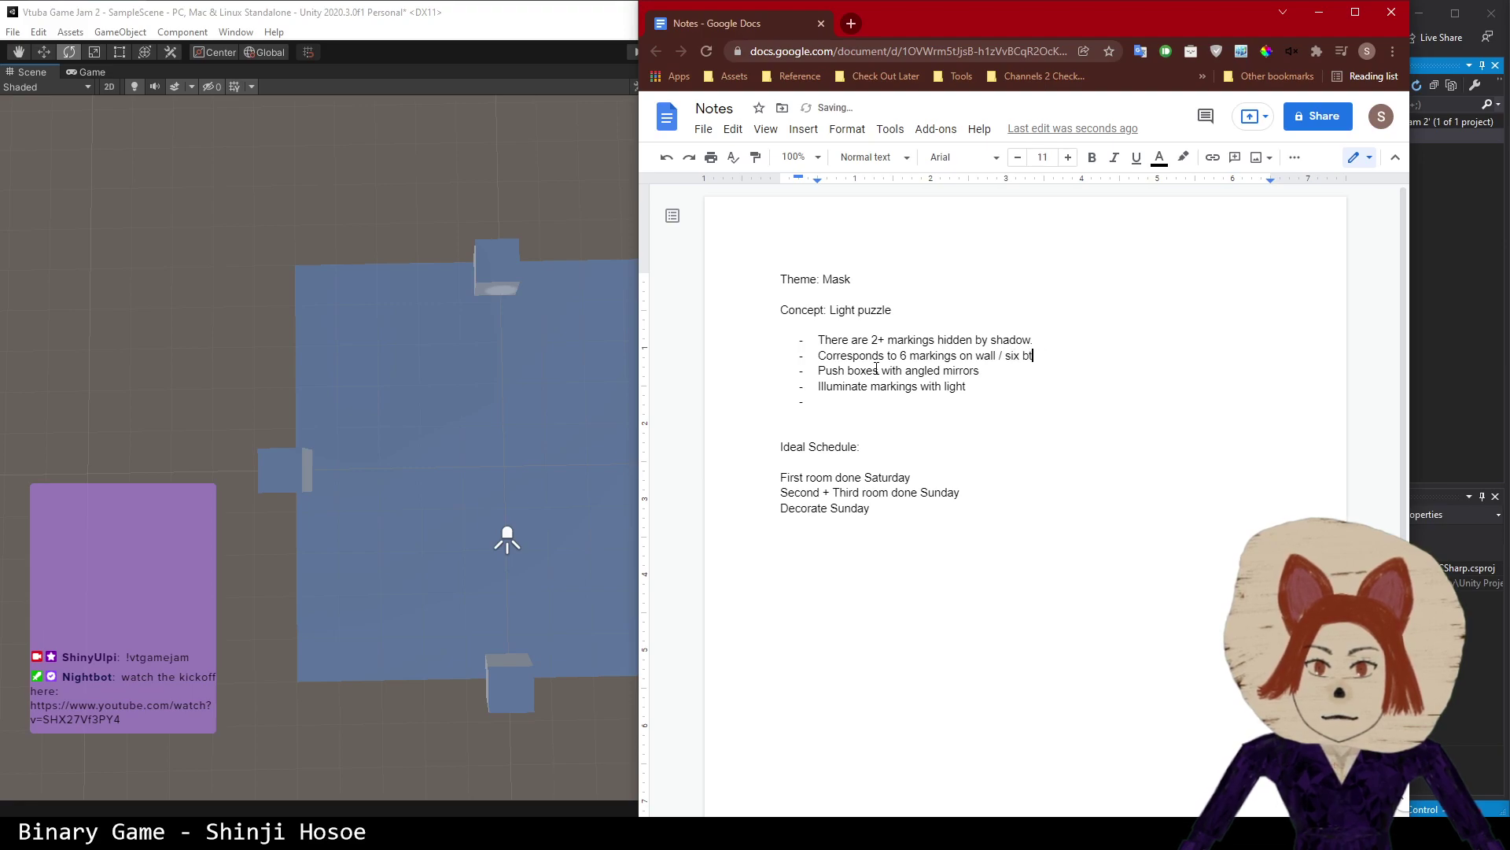
pyautogui.press('BackSpace')
pyautogui.write('uttons')
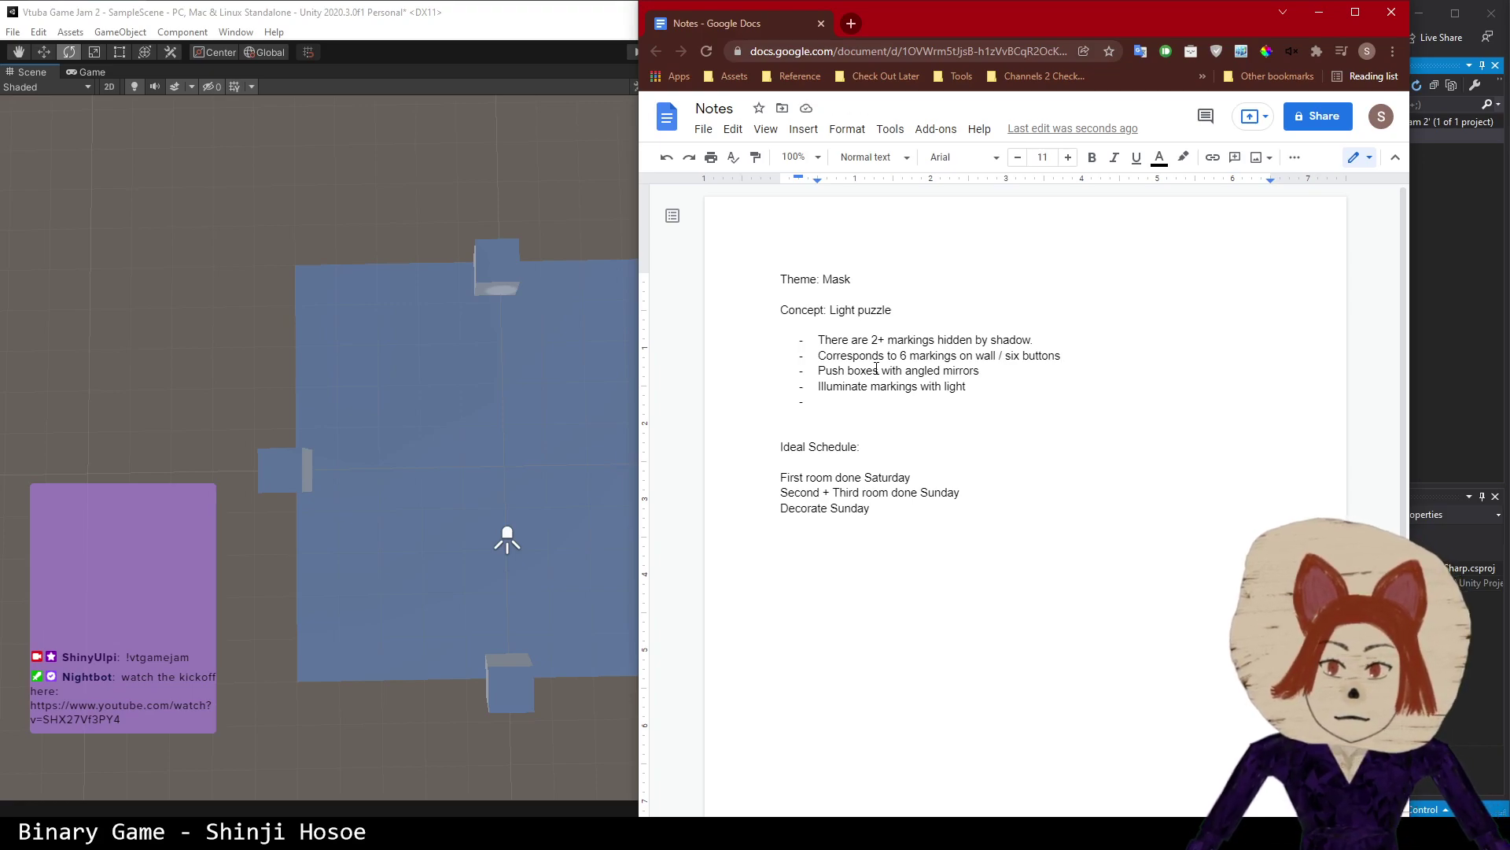
pyautogui.press('Home')
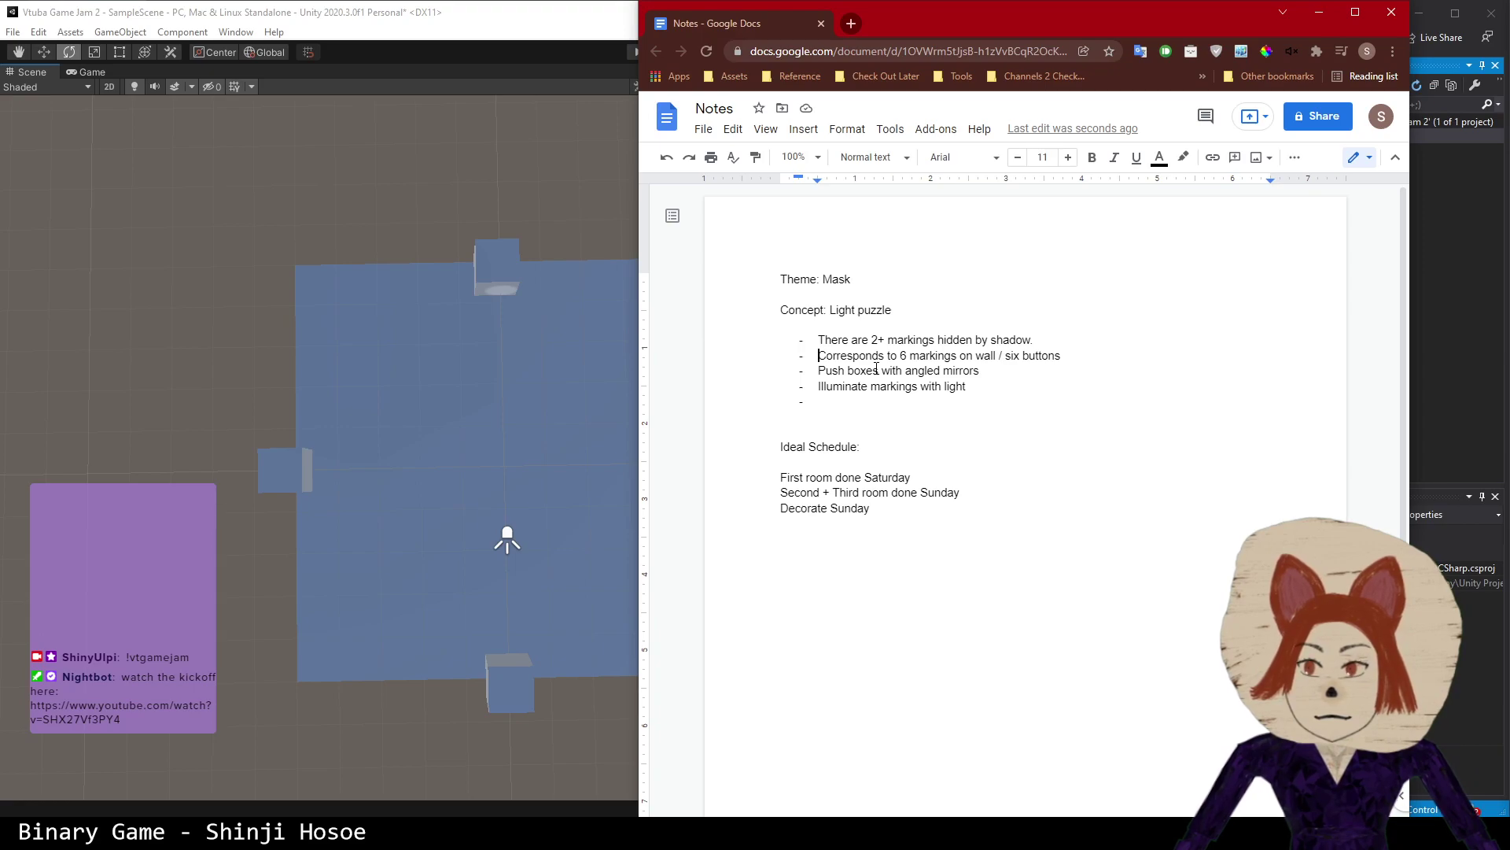
pyautogui.press('Tab')
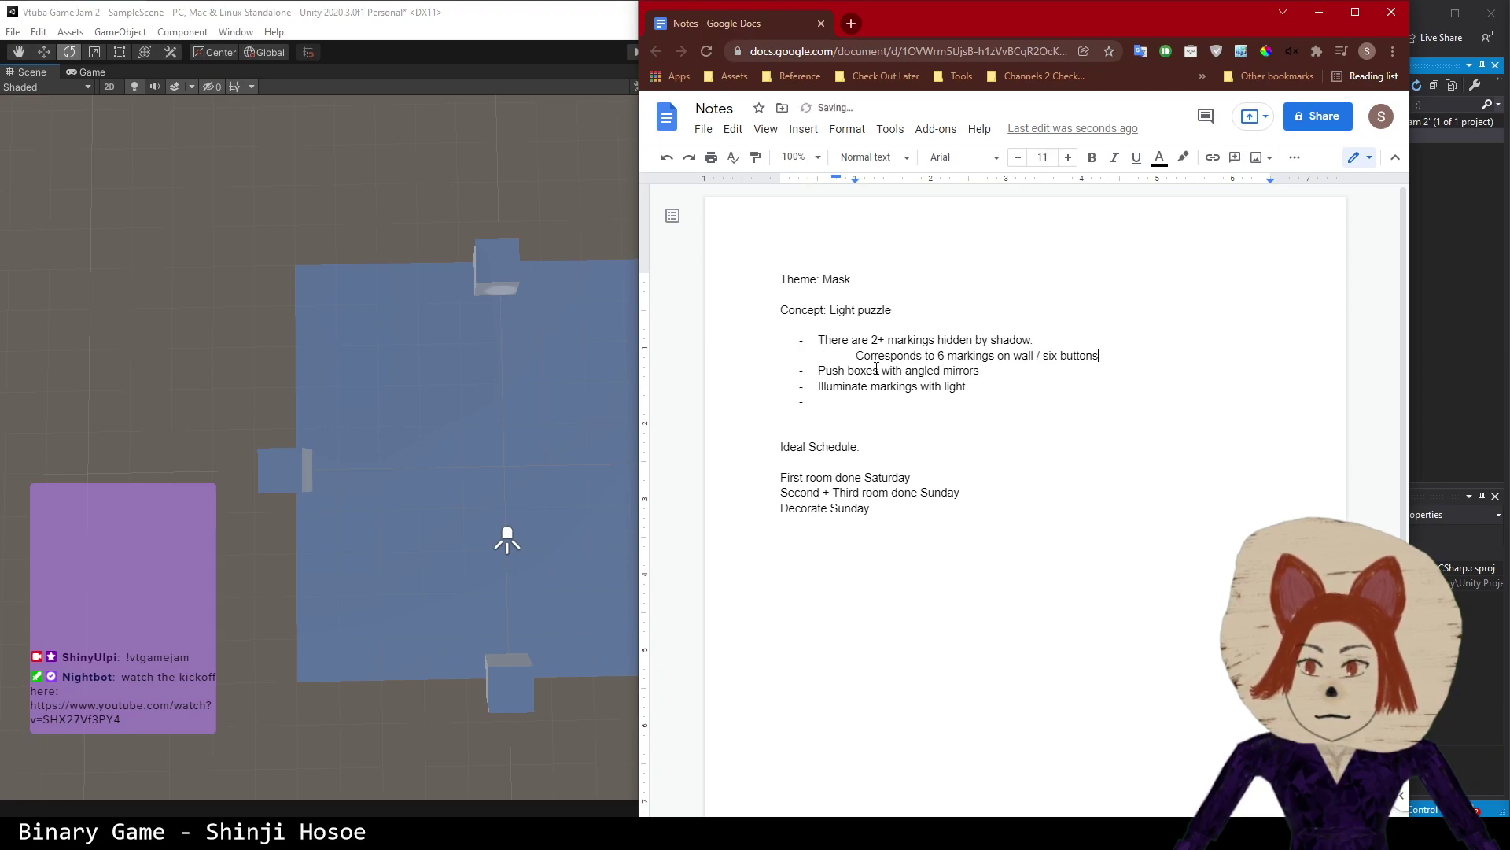
# - Add a second sub-item reading "Hit the correct markings to proceed" under the hidden markings item
pyautogui.press('Return')
pyautogui.write('Hit ')
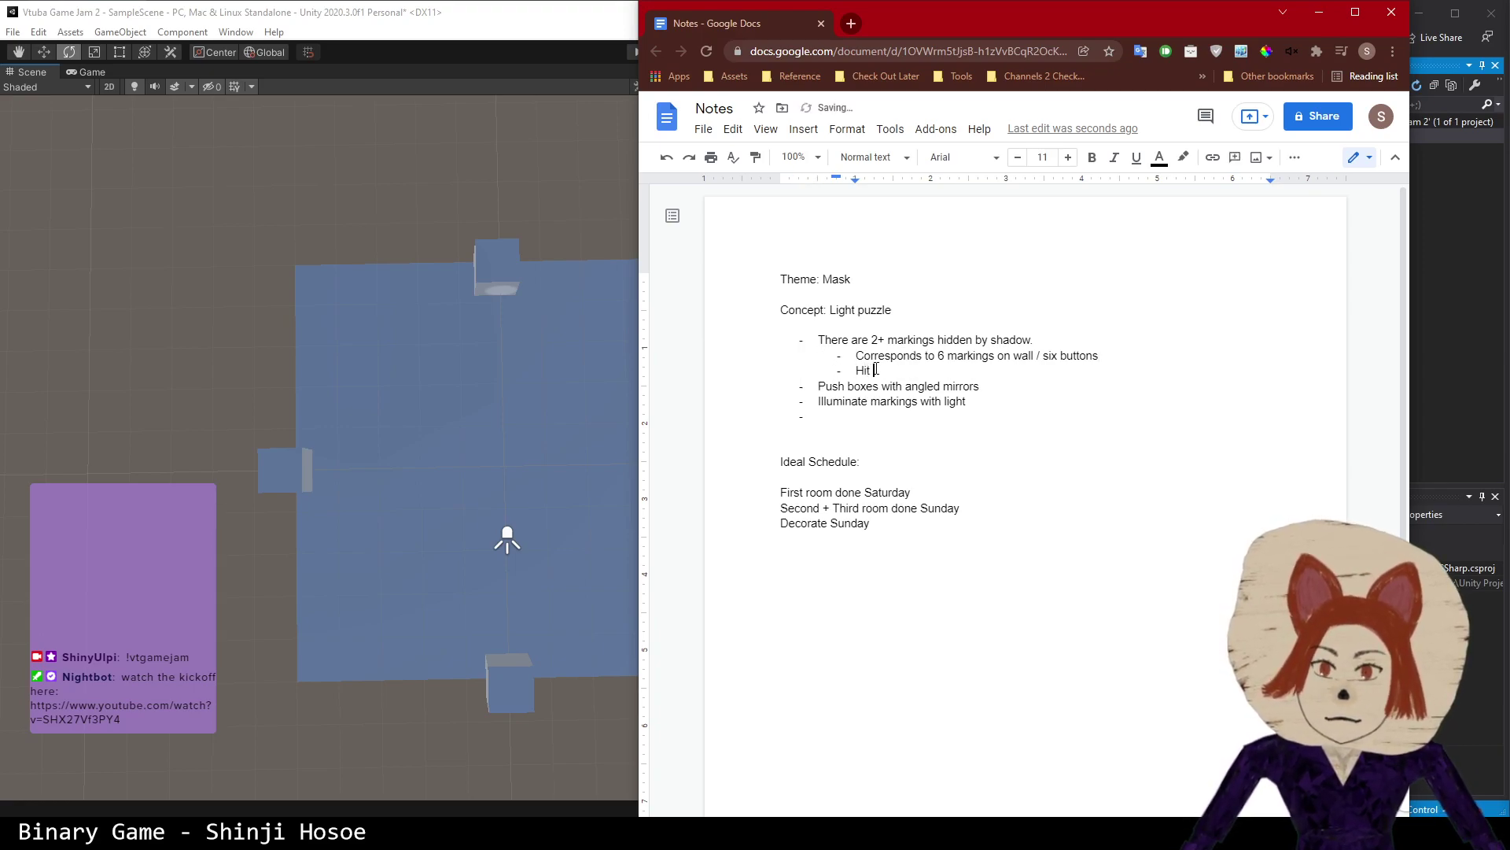
pyautogui.write('the markings ')
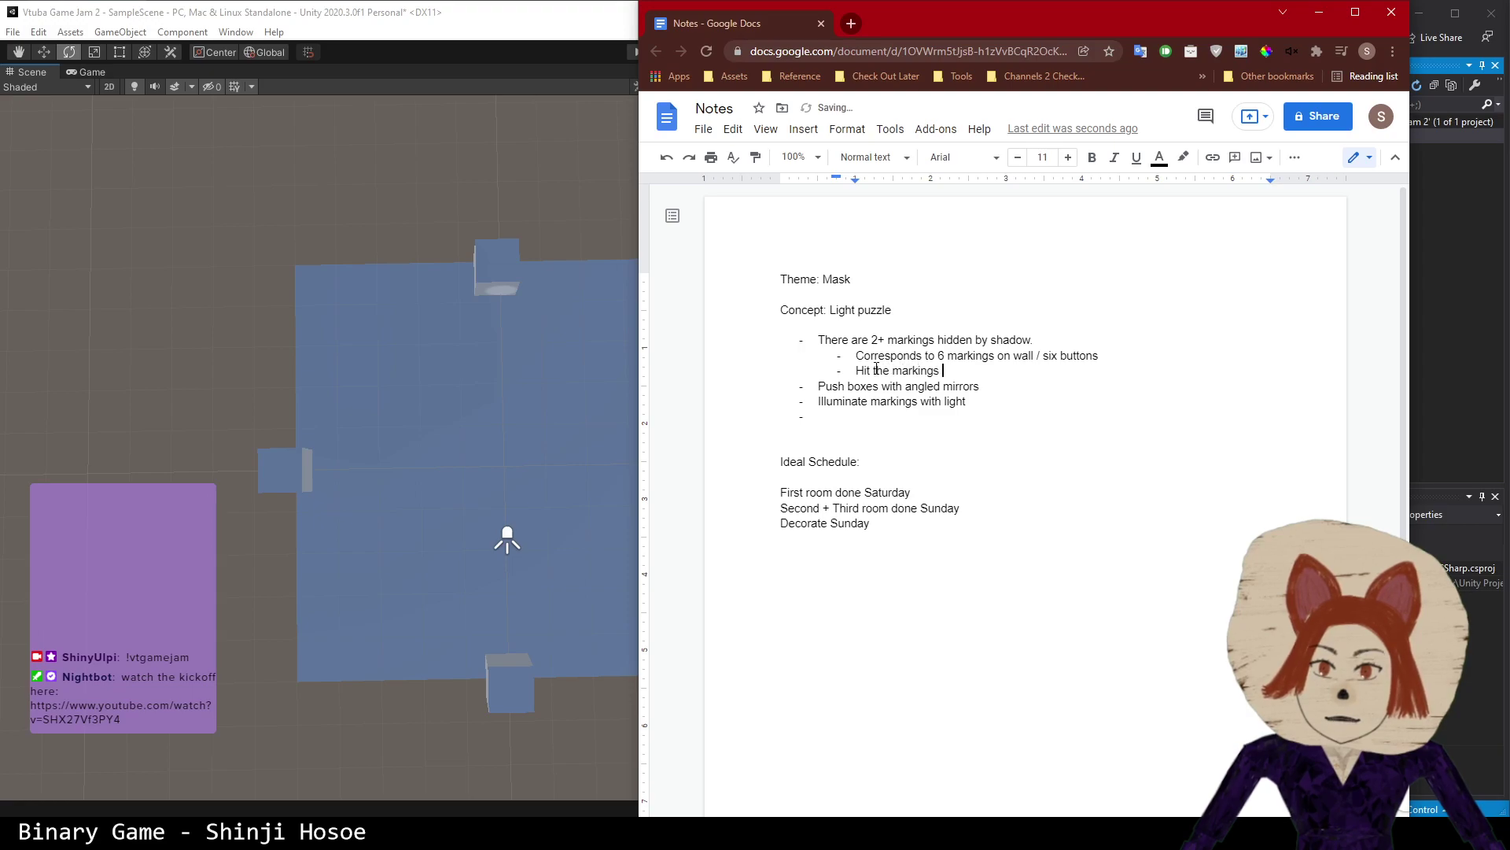
pyautogui.write('to ')
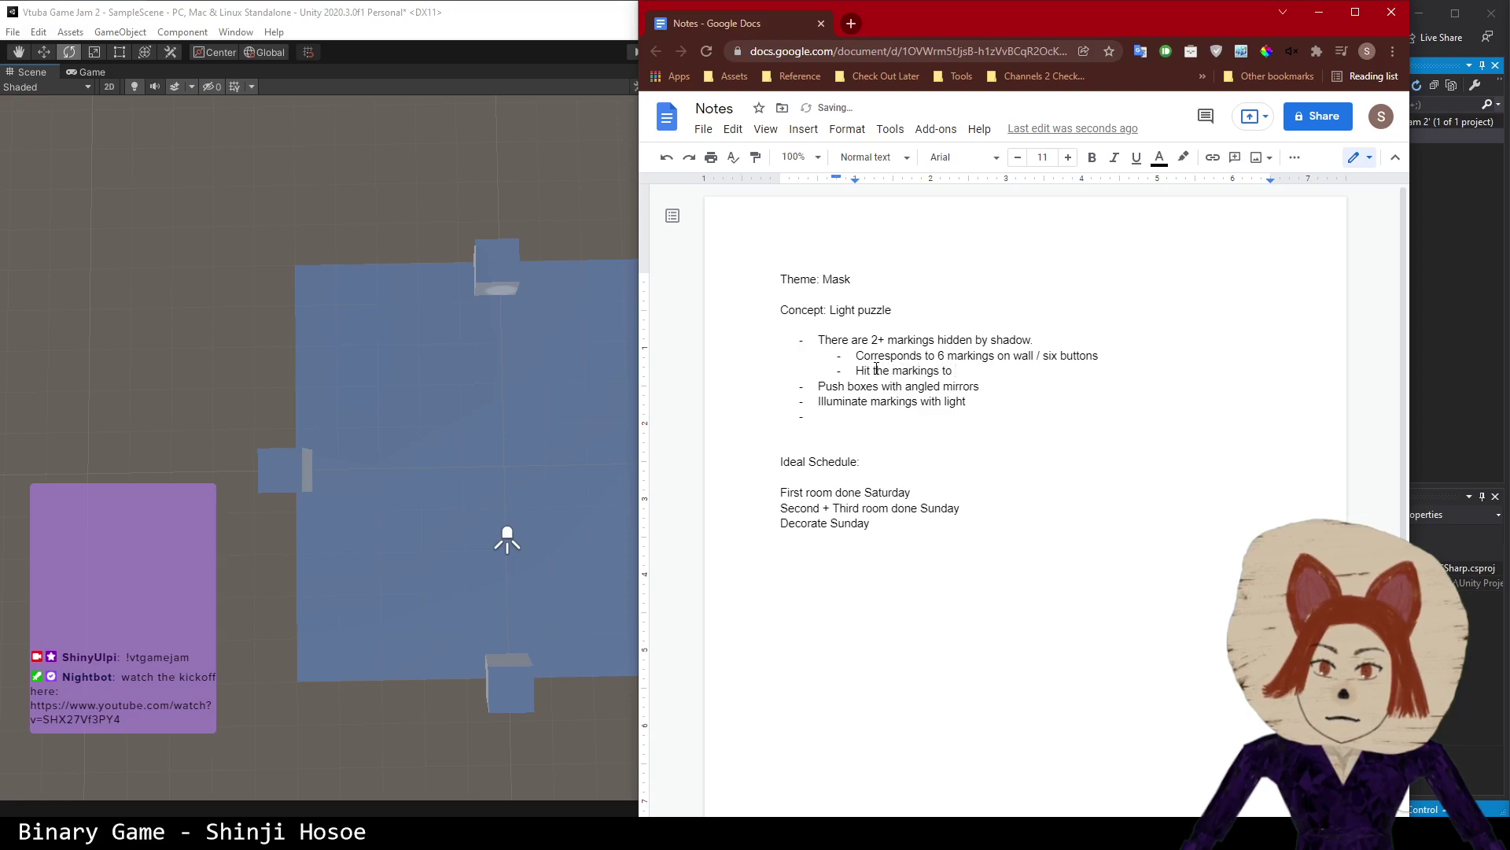
pyautogui.write('either pro')
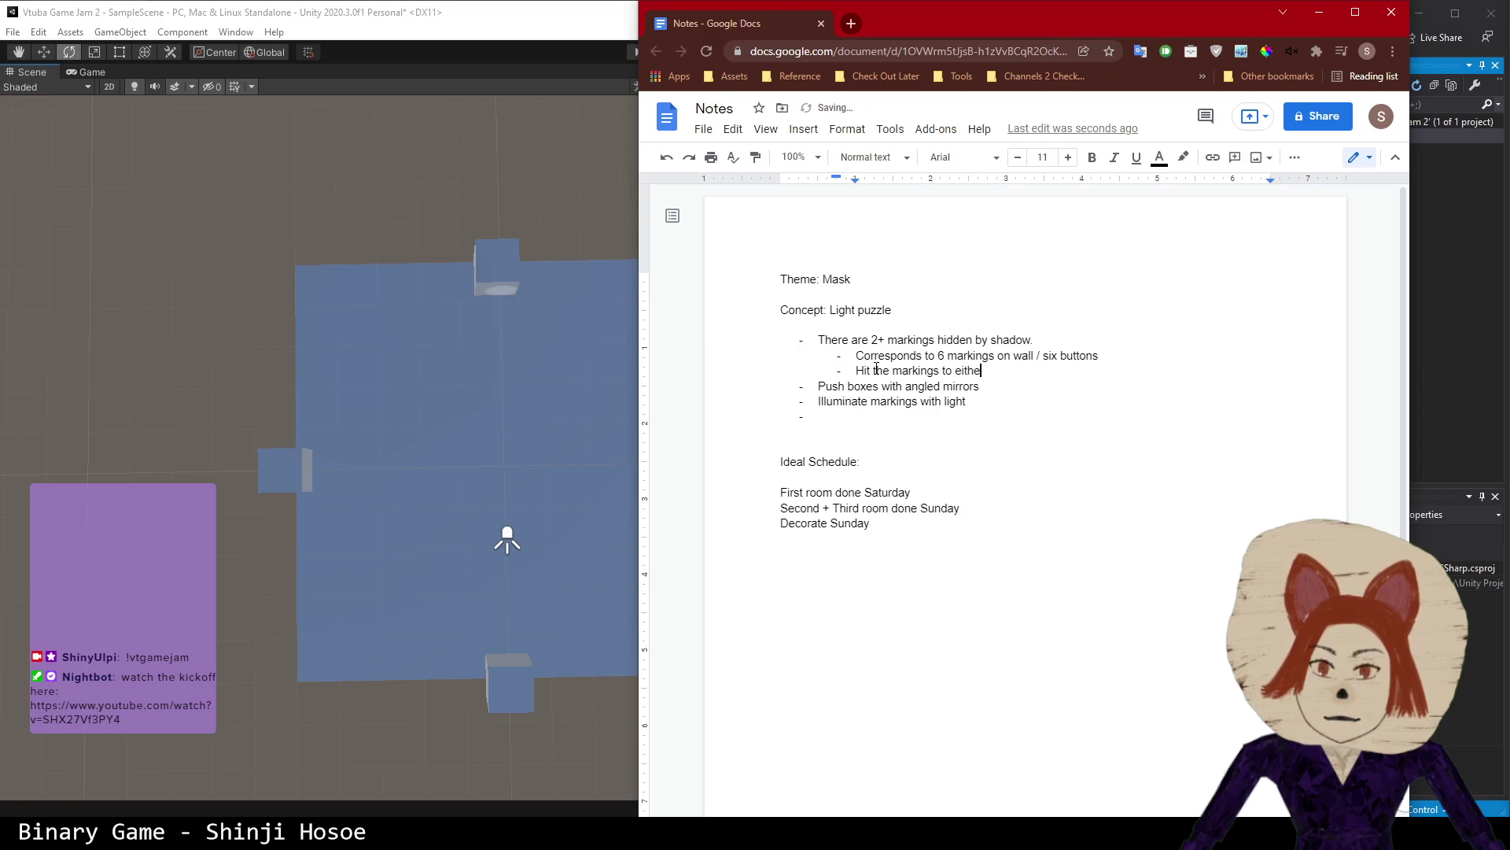
pyautogui.press('BackSpace')
pyautogui.press('BackSpace')
pyautogui.press('BackSpace')
pyautogui.press('BackSpace')
pyautogui.press('BackSpace')
pyautogui.press('BackSpace')
pyautogui.press('BackSpace')
pyautogui.press('BackSpace')
pyautogui.press('BackSpace')
pyautogui.press('BackSpace')
pyautogui.press('BackSpace')
pyautogui.press('BackSpace')
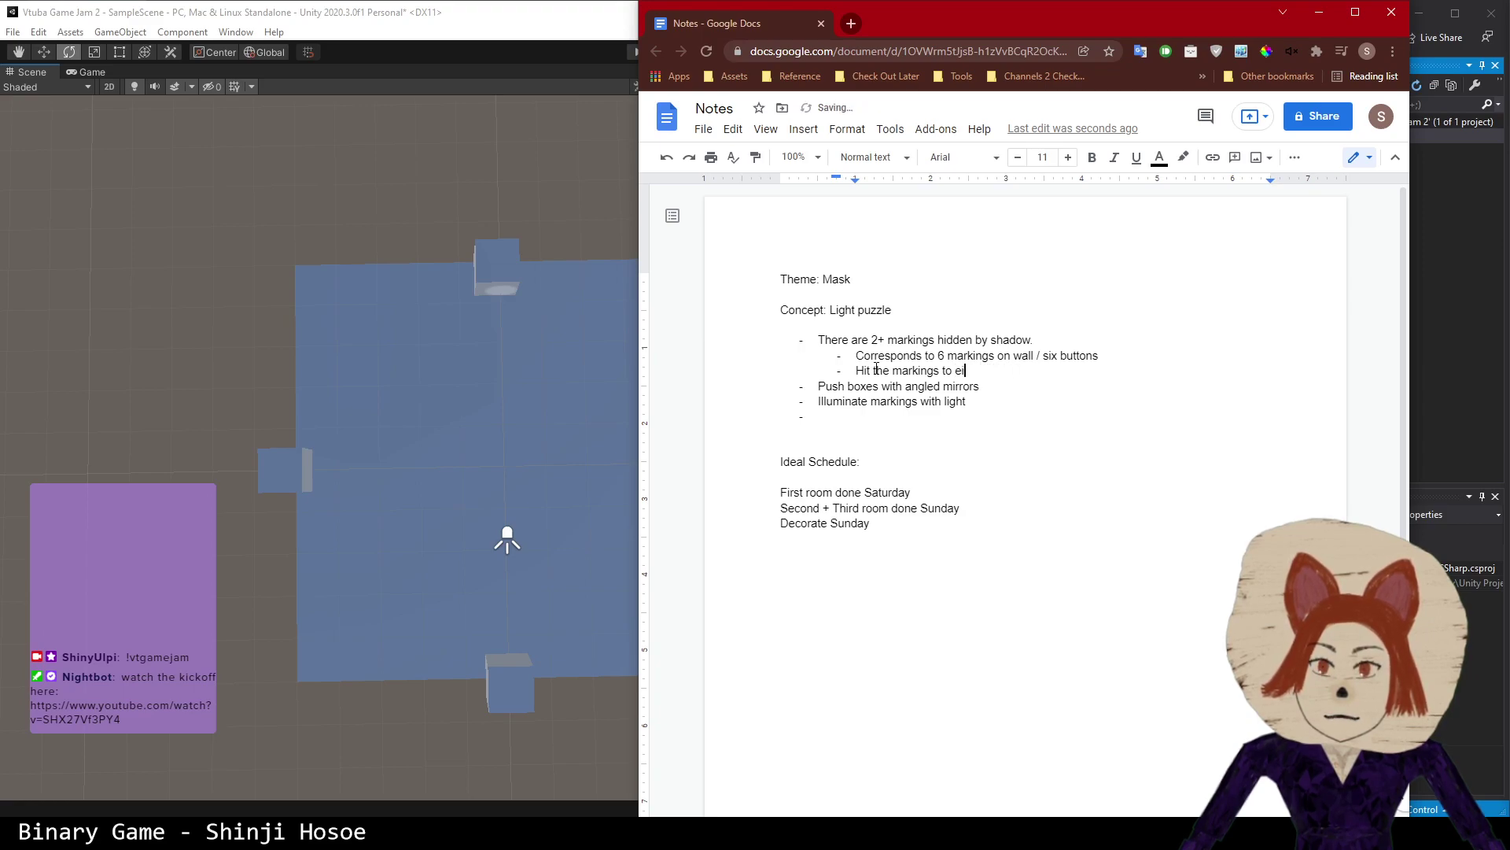
pyautogui.press('BackSpace')
pyautogui.press('BackSpace')
pyautogui.press('BackSpace')
pyautogui.press('BackSpace')
pyautogui.press('BackSpace')
pyautogui.press('BackSpace')
pyautogui.press('BackSpace')
pyautogui.press('BackSpace')
pyautogui.press('BackSpace')
pyautogui.press('BackSpace')
pyautogui.write('correct markig')
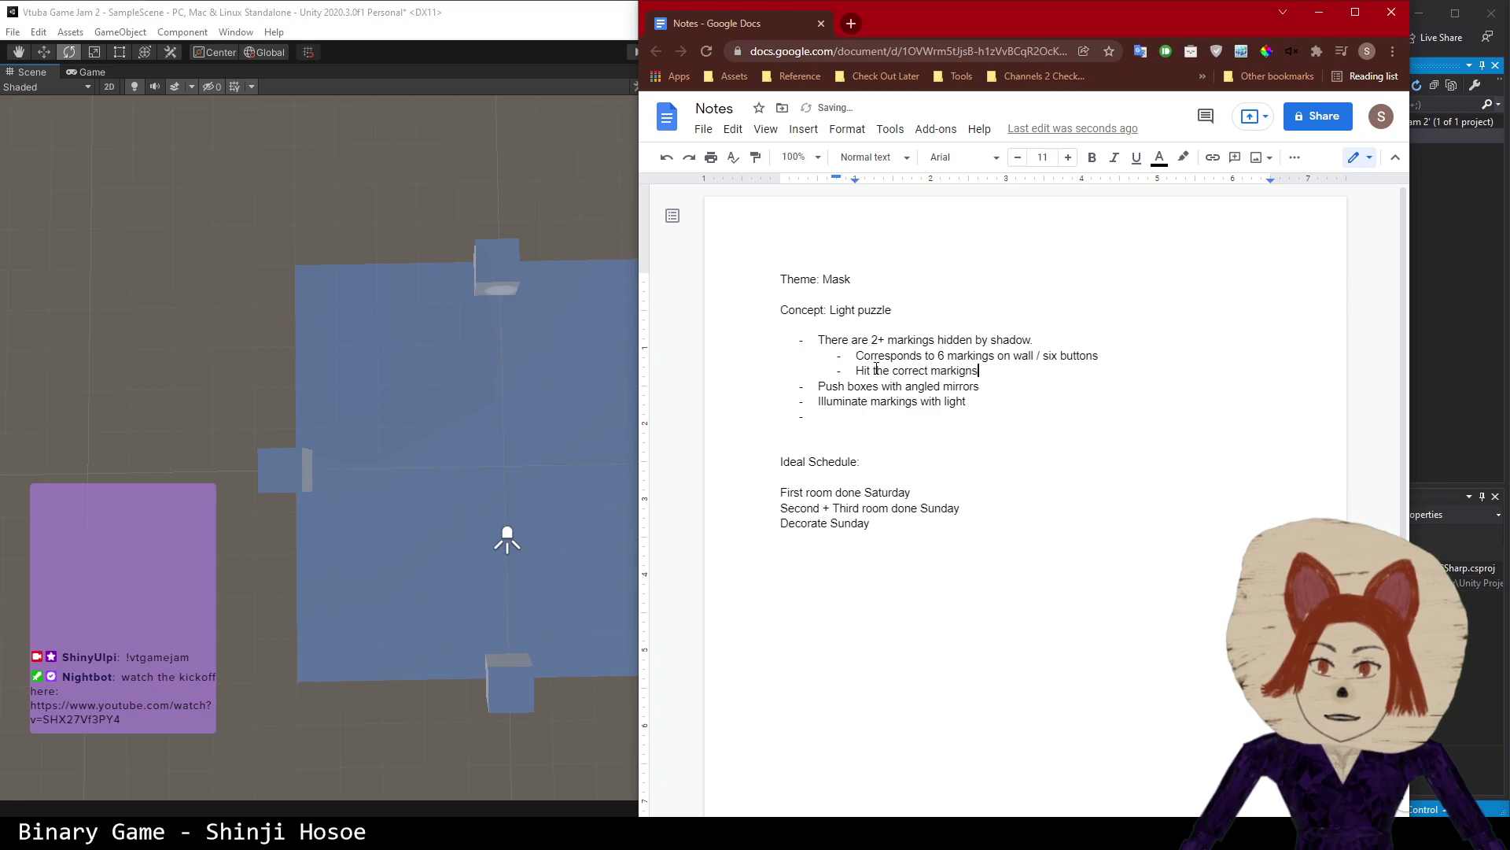
pyautogui.press('BackSpace')
pyautogui.write('ngs to proceed')
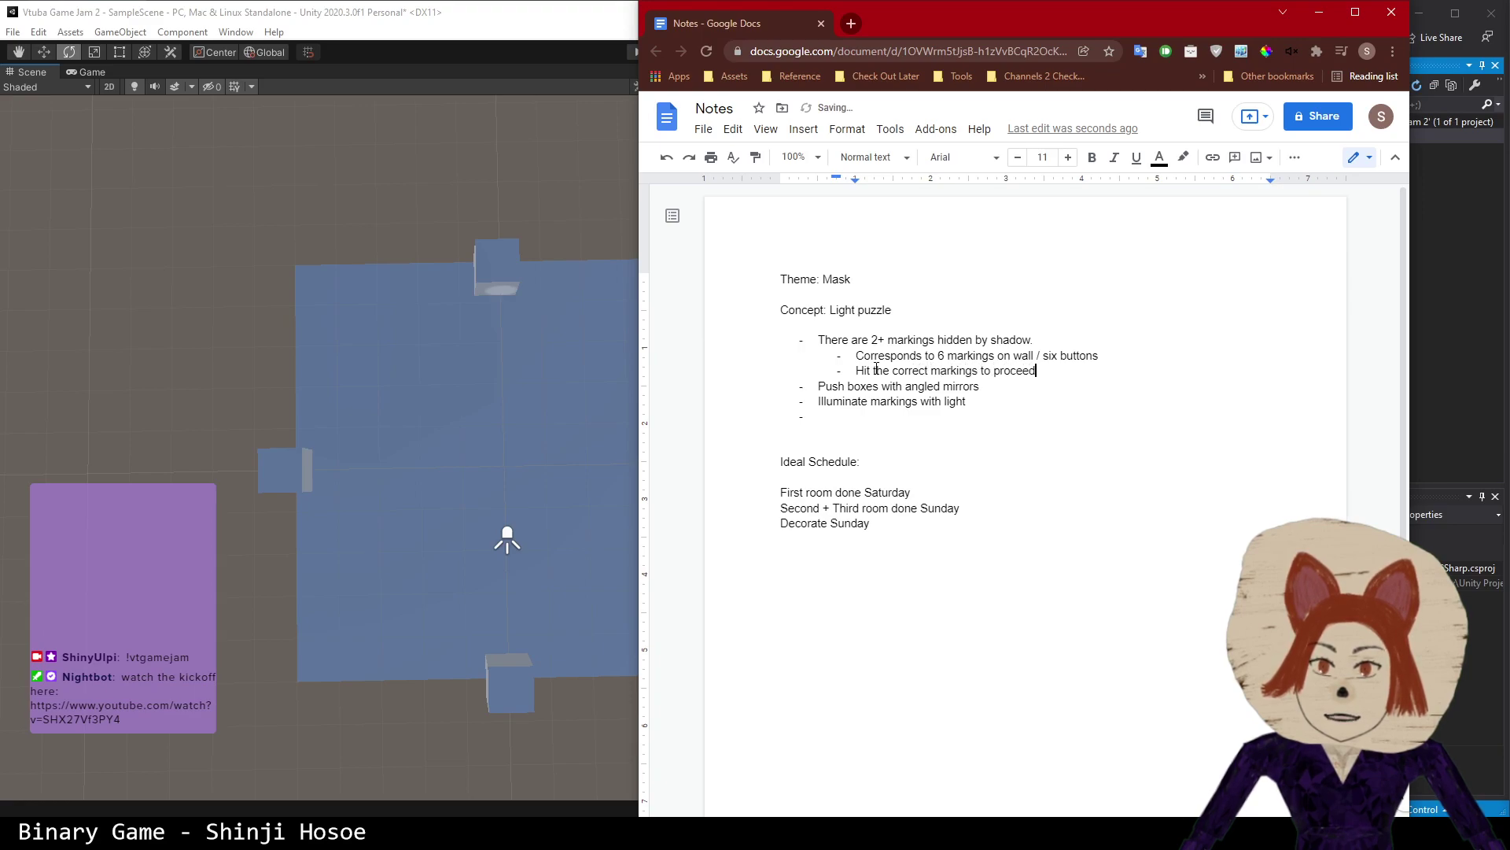
# - Add a third sub-item reading "Hit incorrect markings to reset room and randomize marking color"
pyautogui.press('Return')
pyautogui.write('Hi')
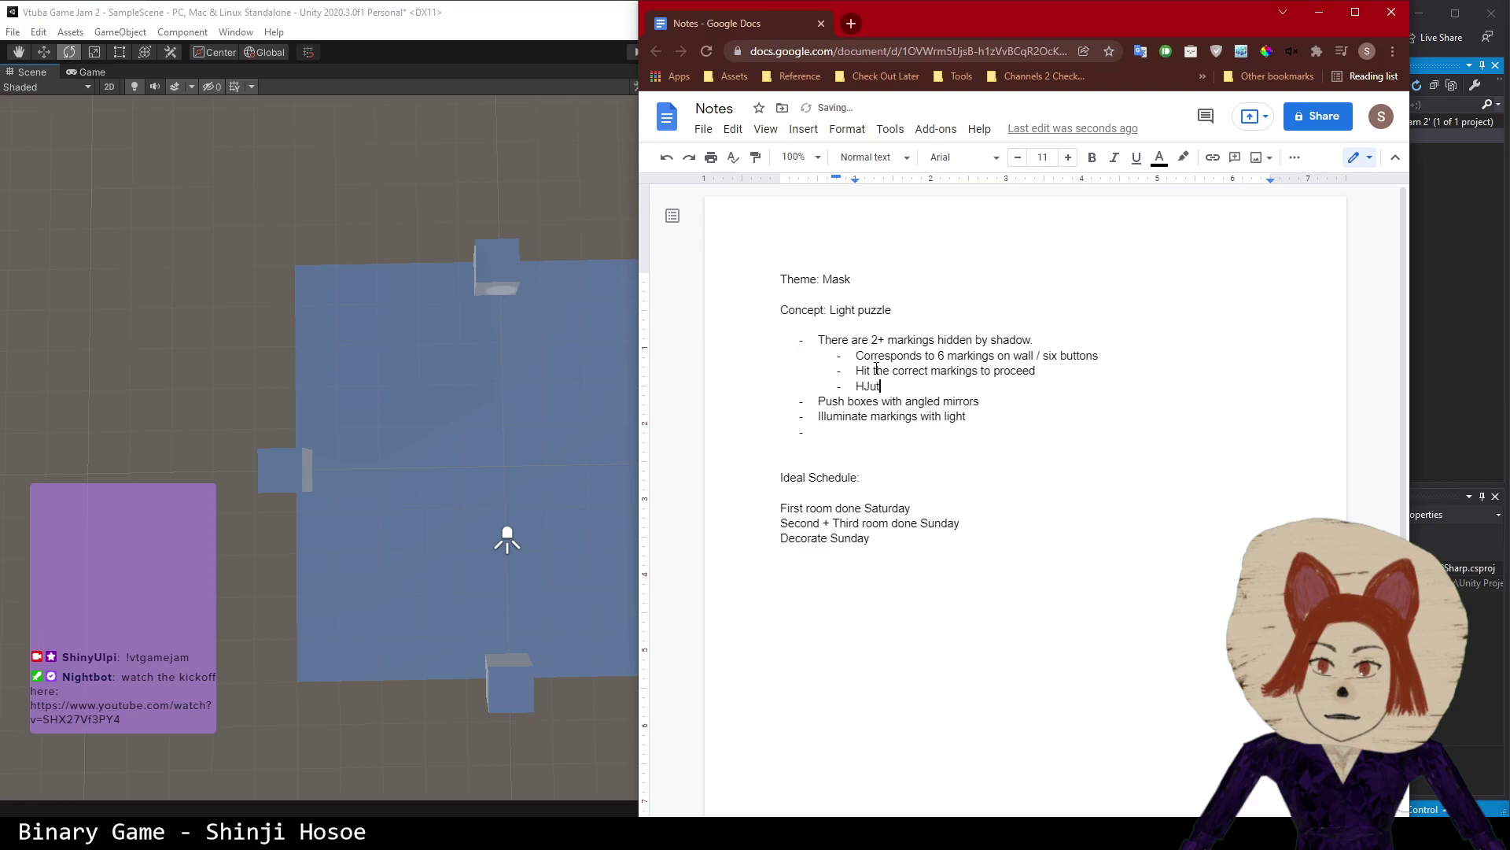
pyautogui.write('t incorrect markings to rese')
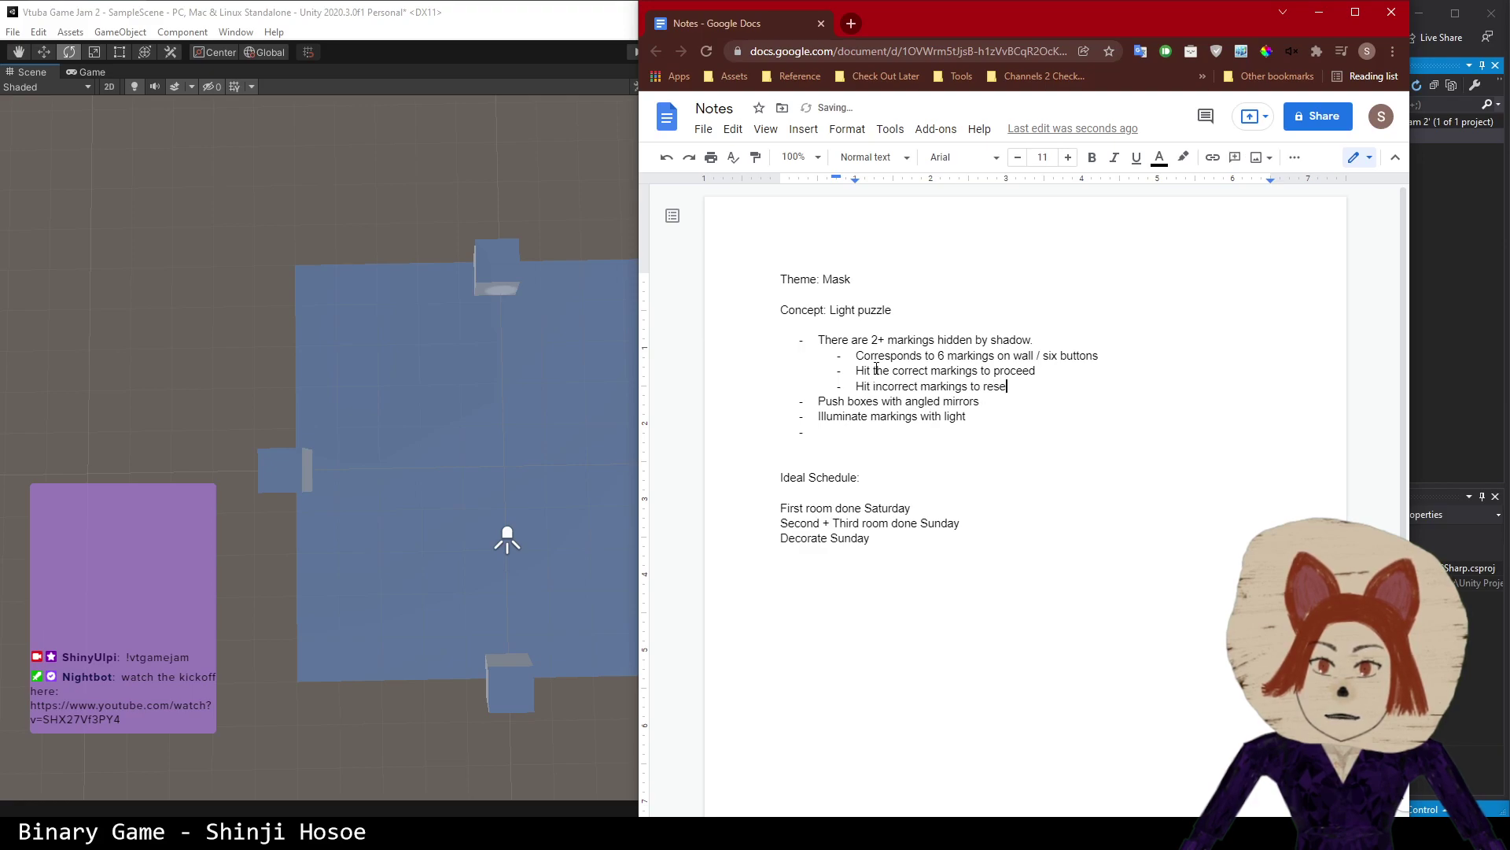
pyautogui.write('t room an')
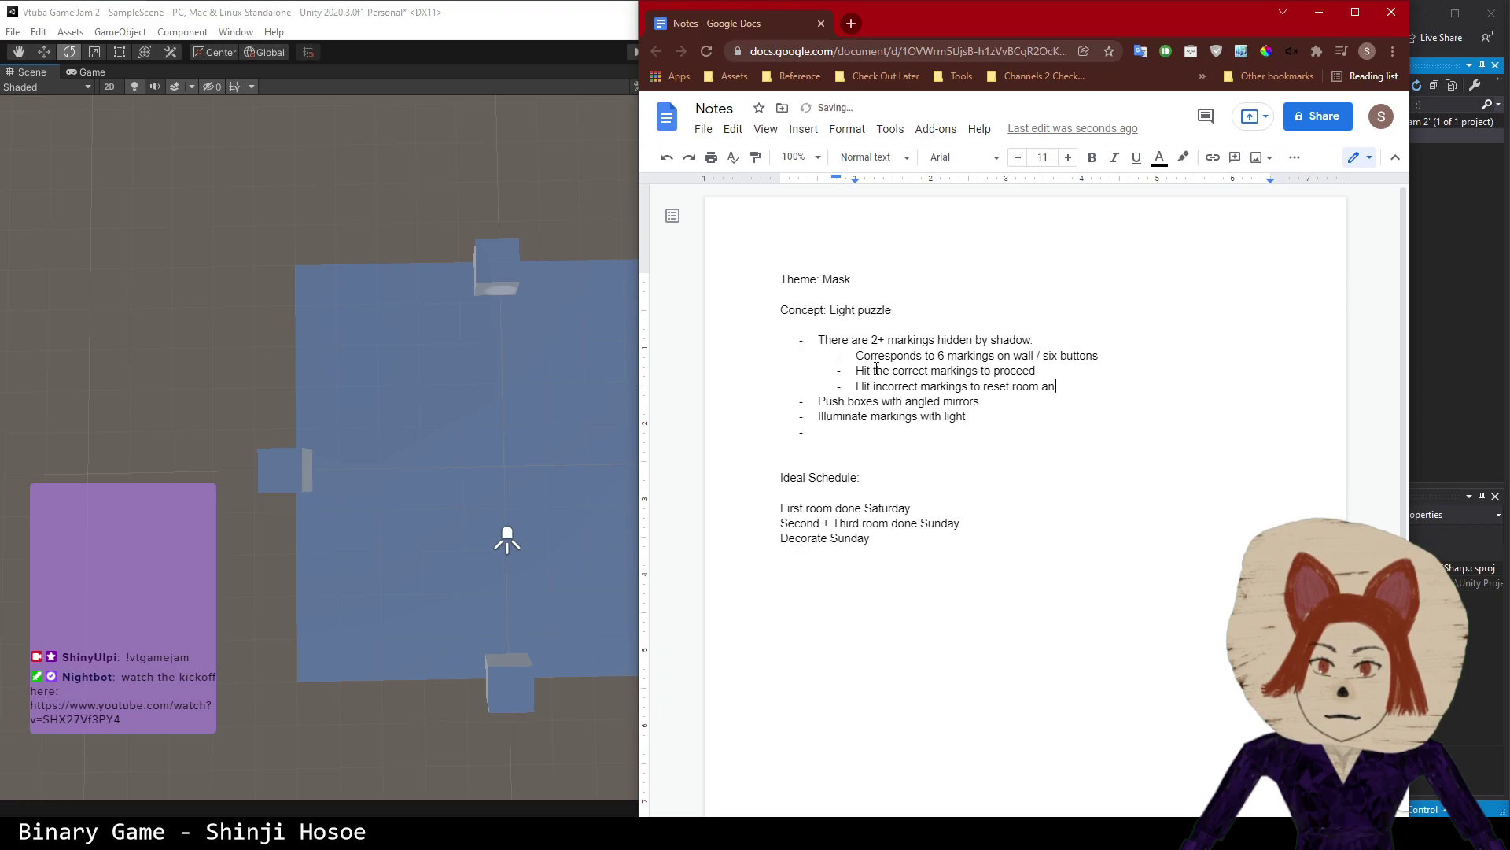
pyautogui.write('d randomix')
pyautogui.press('BackSpace')
pyautogui.write('ze ')
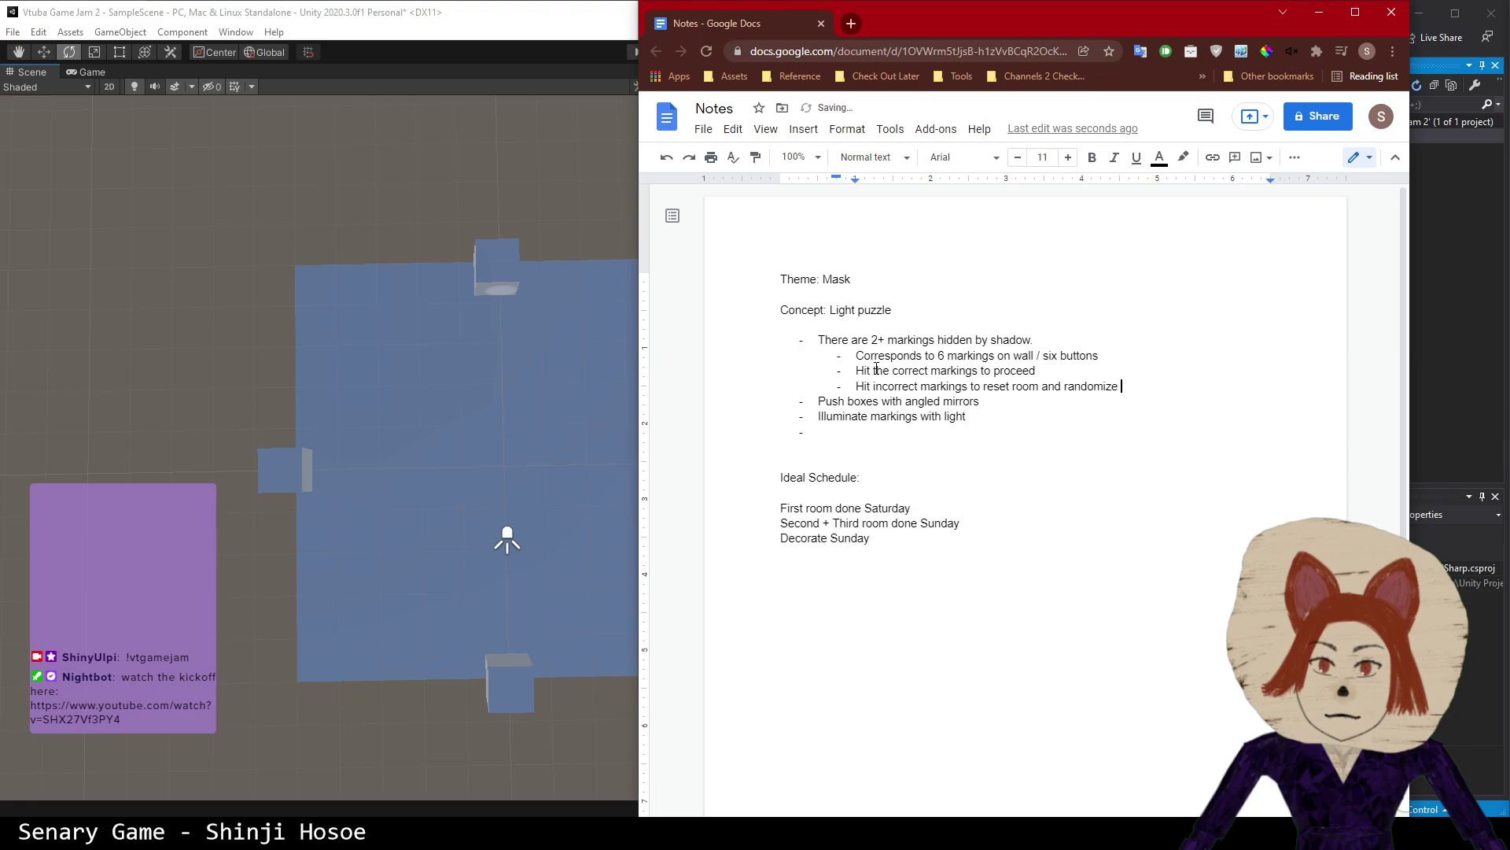
pyautogui.write('marking color')
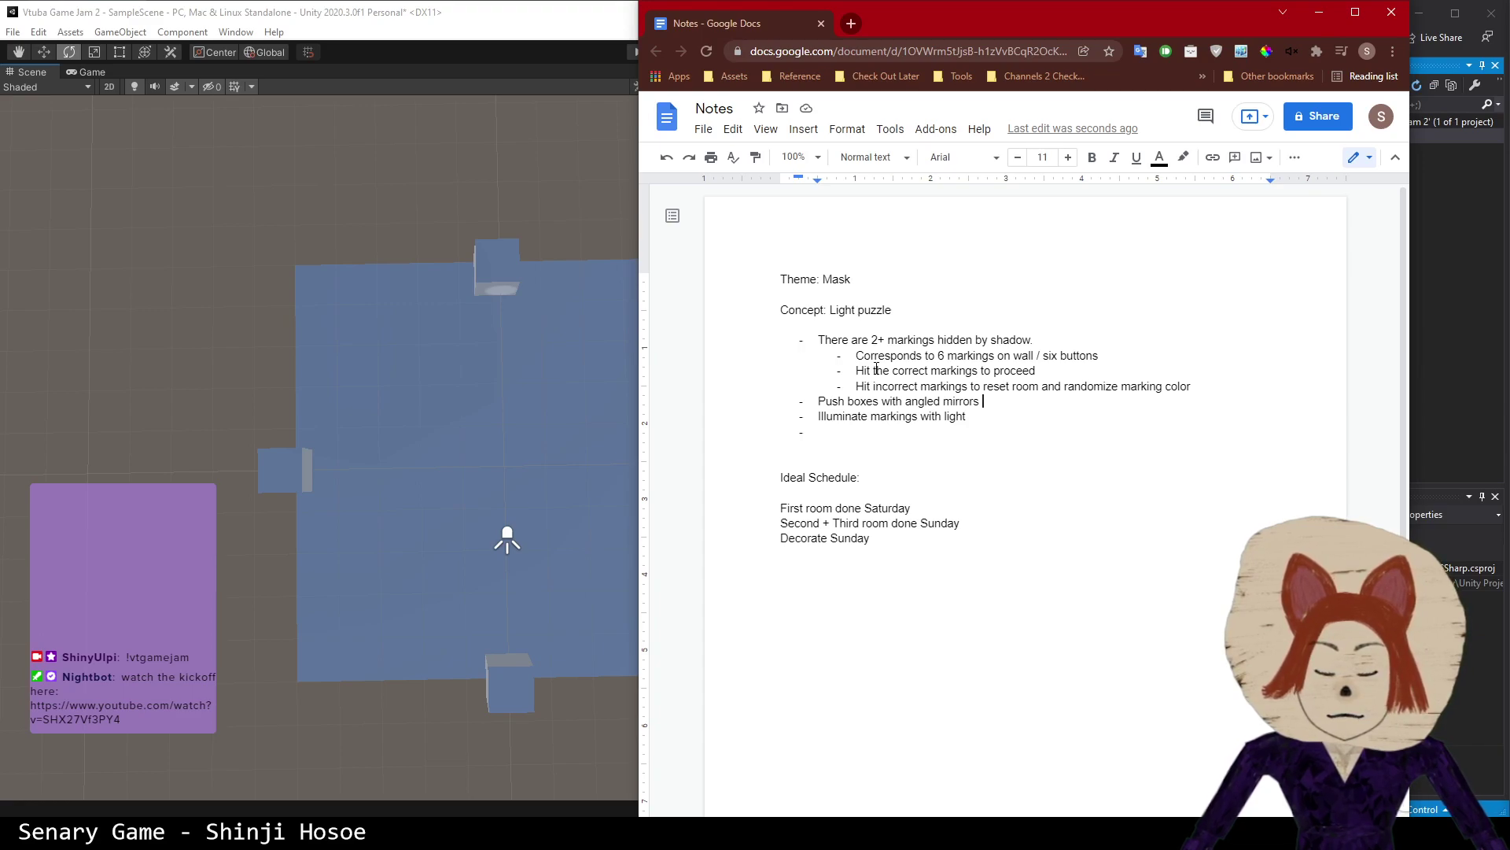
# - Add the sub-item "Make on discrete grid" under the angled mirrors item and indent "Illuminate markings with light" to the same level
pyautogui.press('Return')
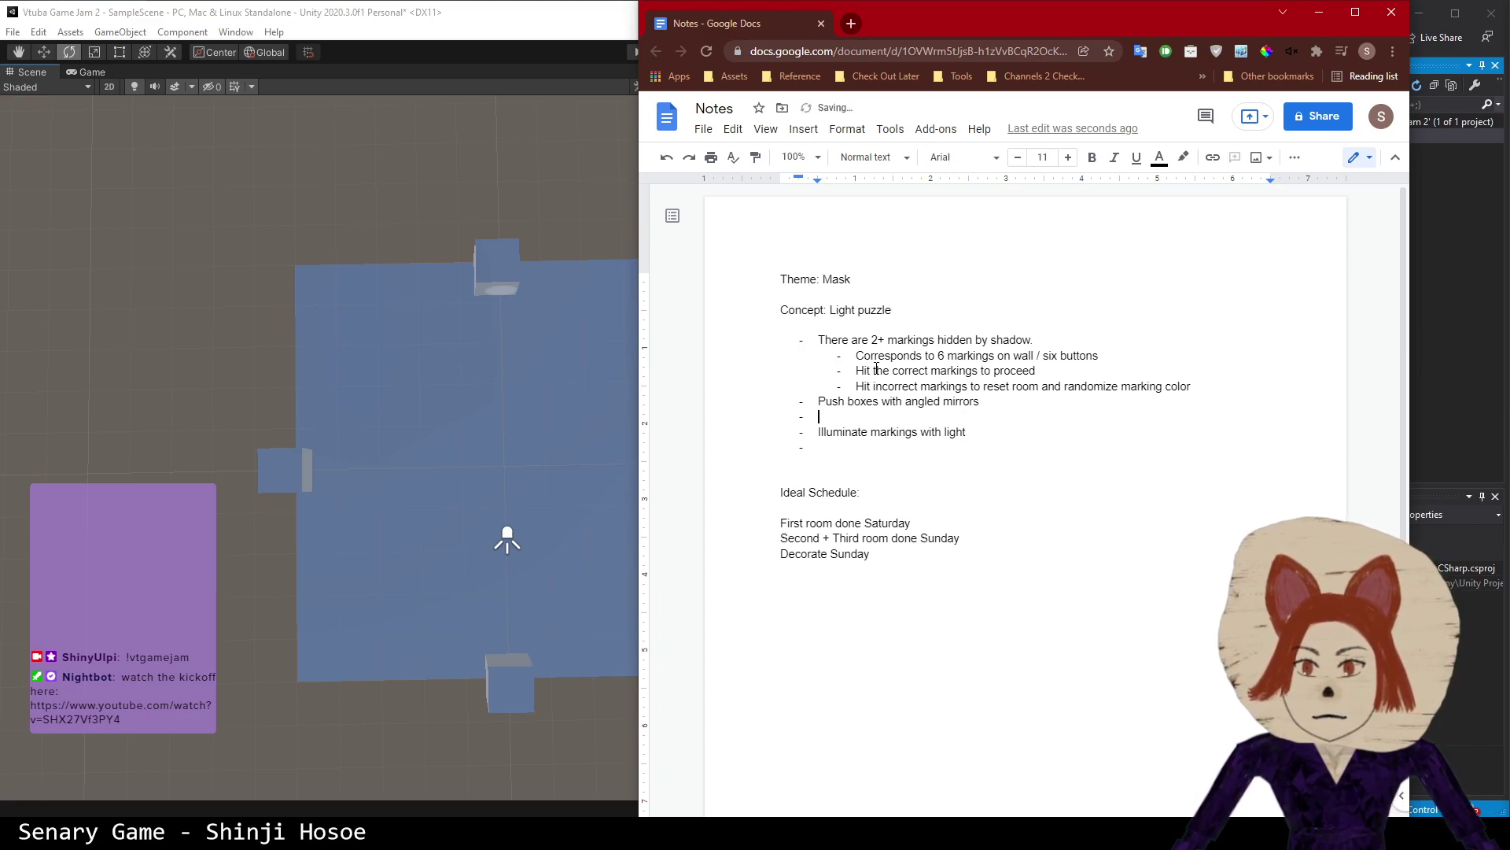
pyautogui.press('Tab')
pyautogui.write('Make on')
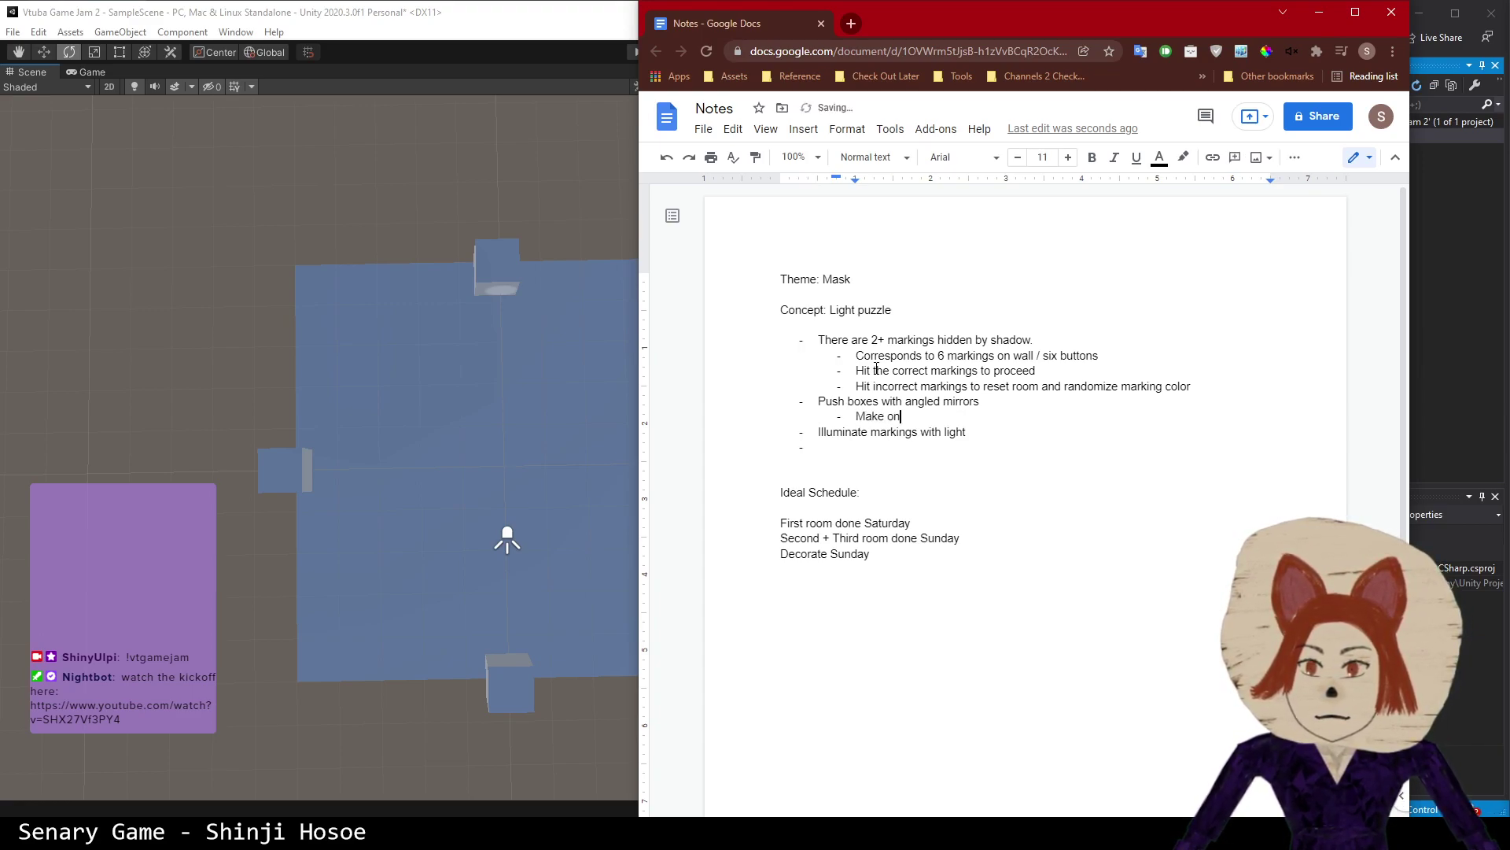
pyautogui.write(' discrete grid')
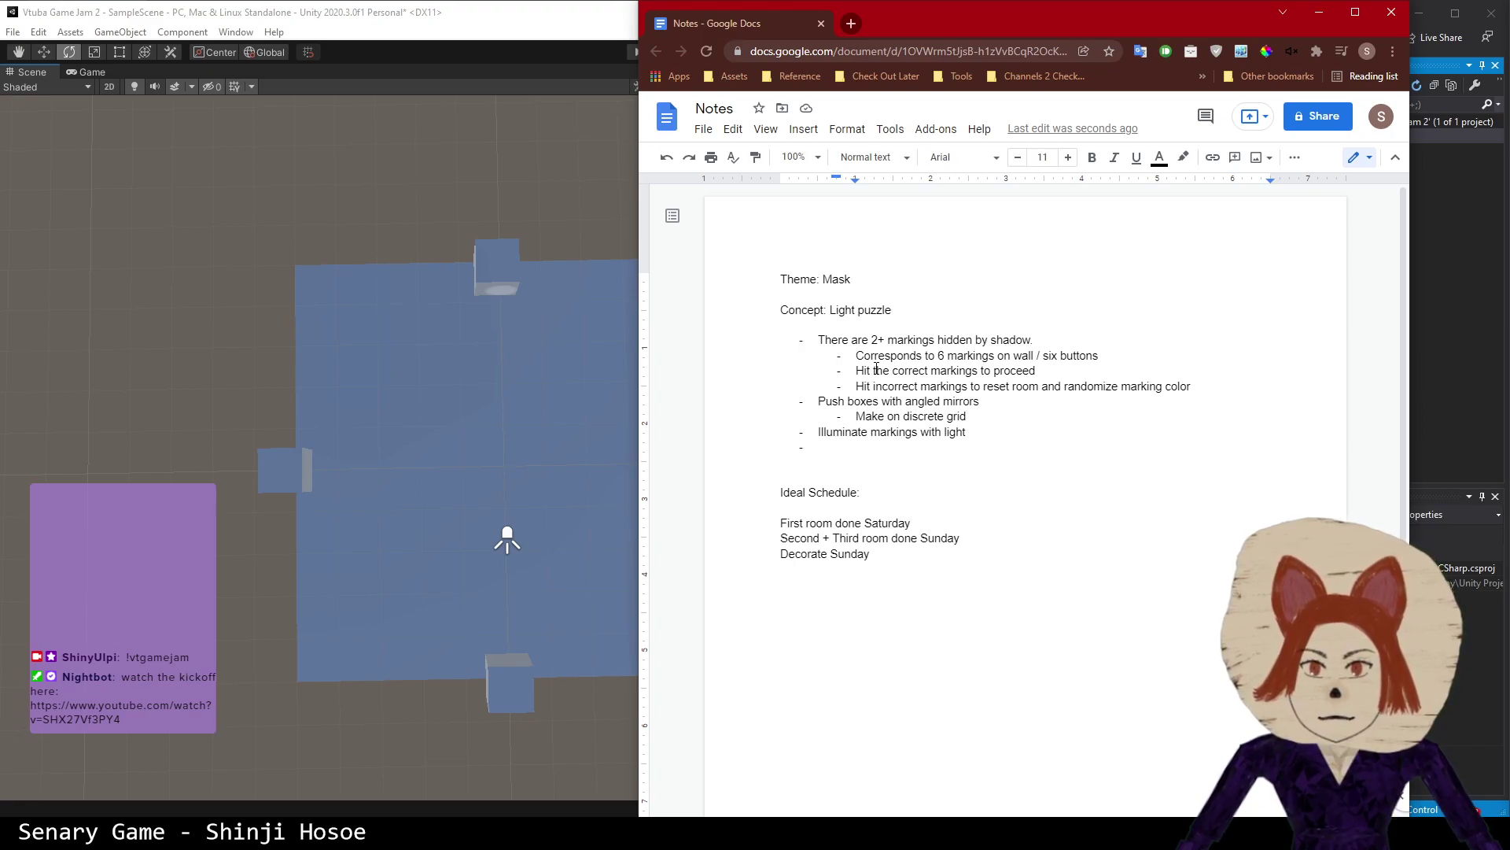
pyautogui.press('Tab')
pyautogui.press('End')
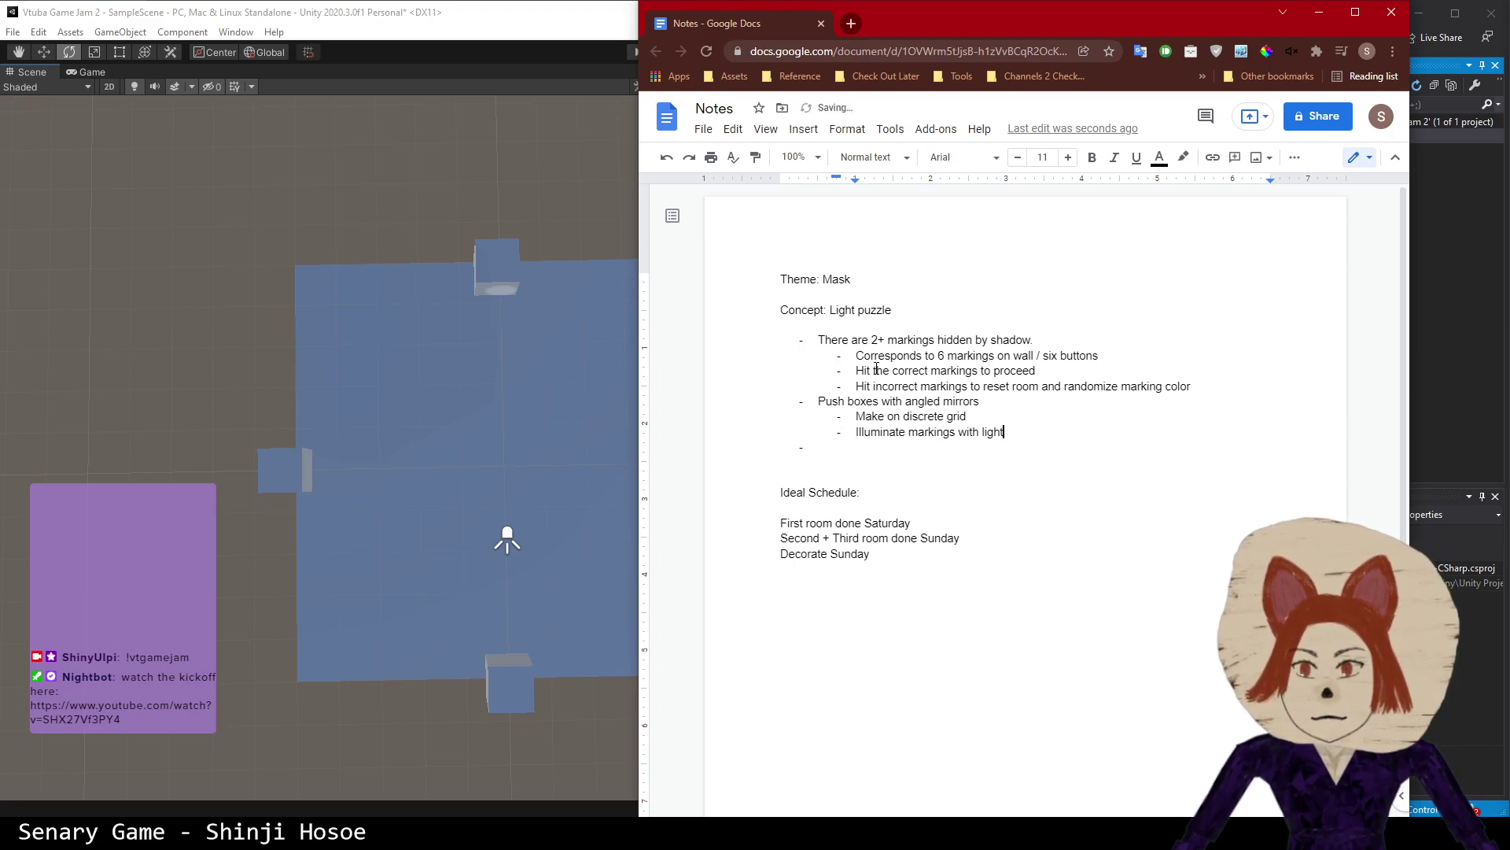
# - Fill the empty last dashed item with "Use cylinders for illumination"
pyautogui.press('Down')
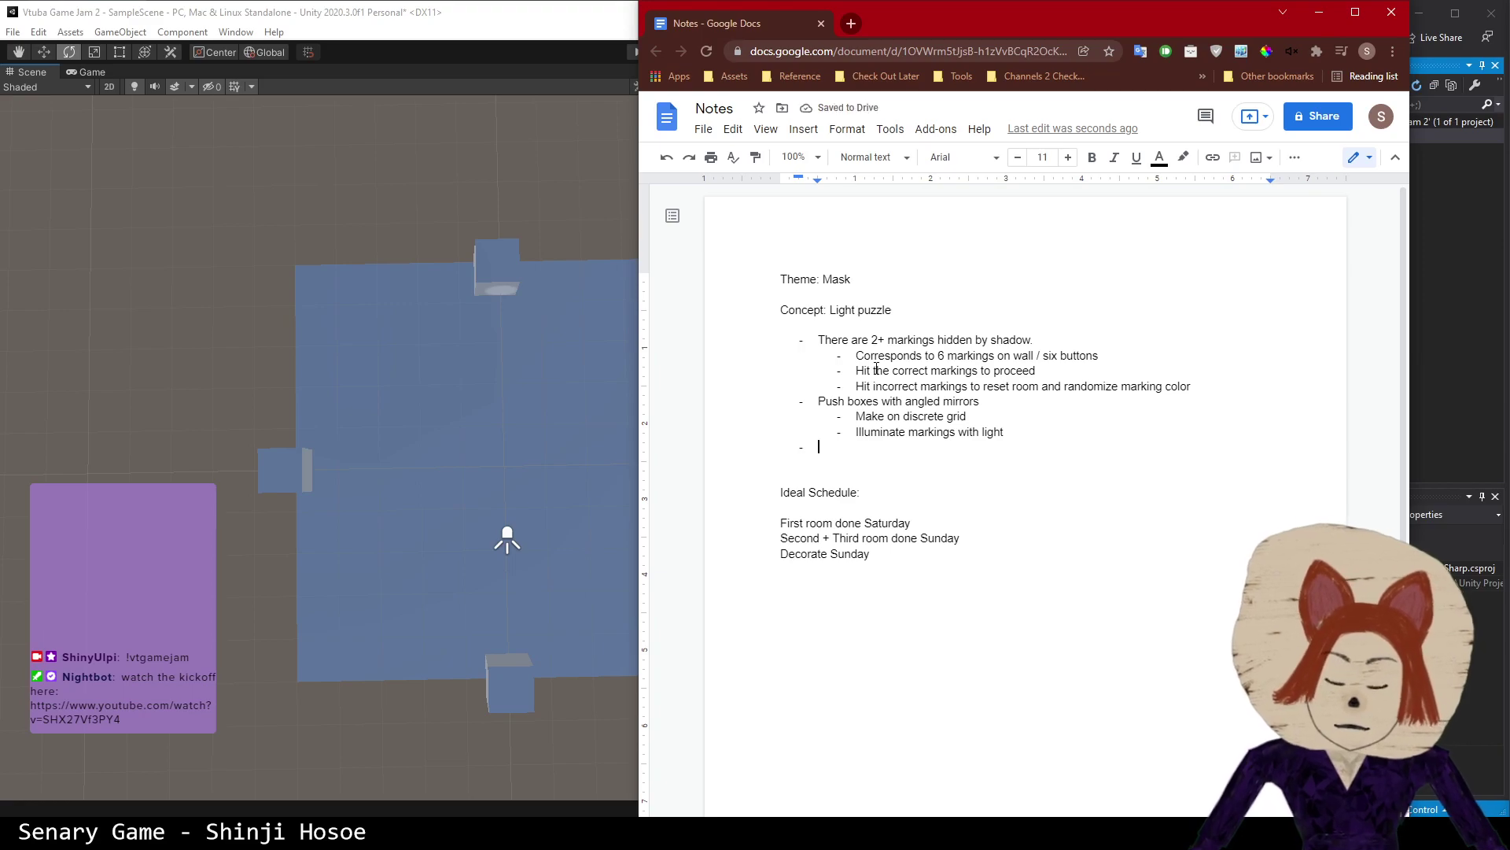
pyautogui.write('Use ')
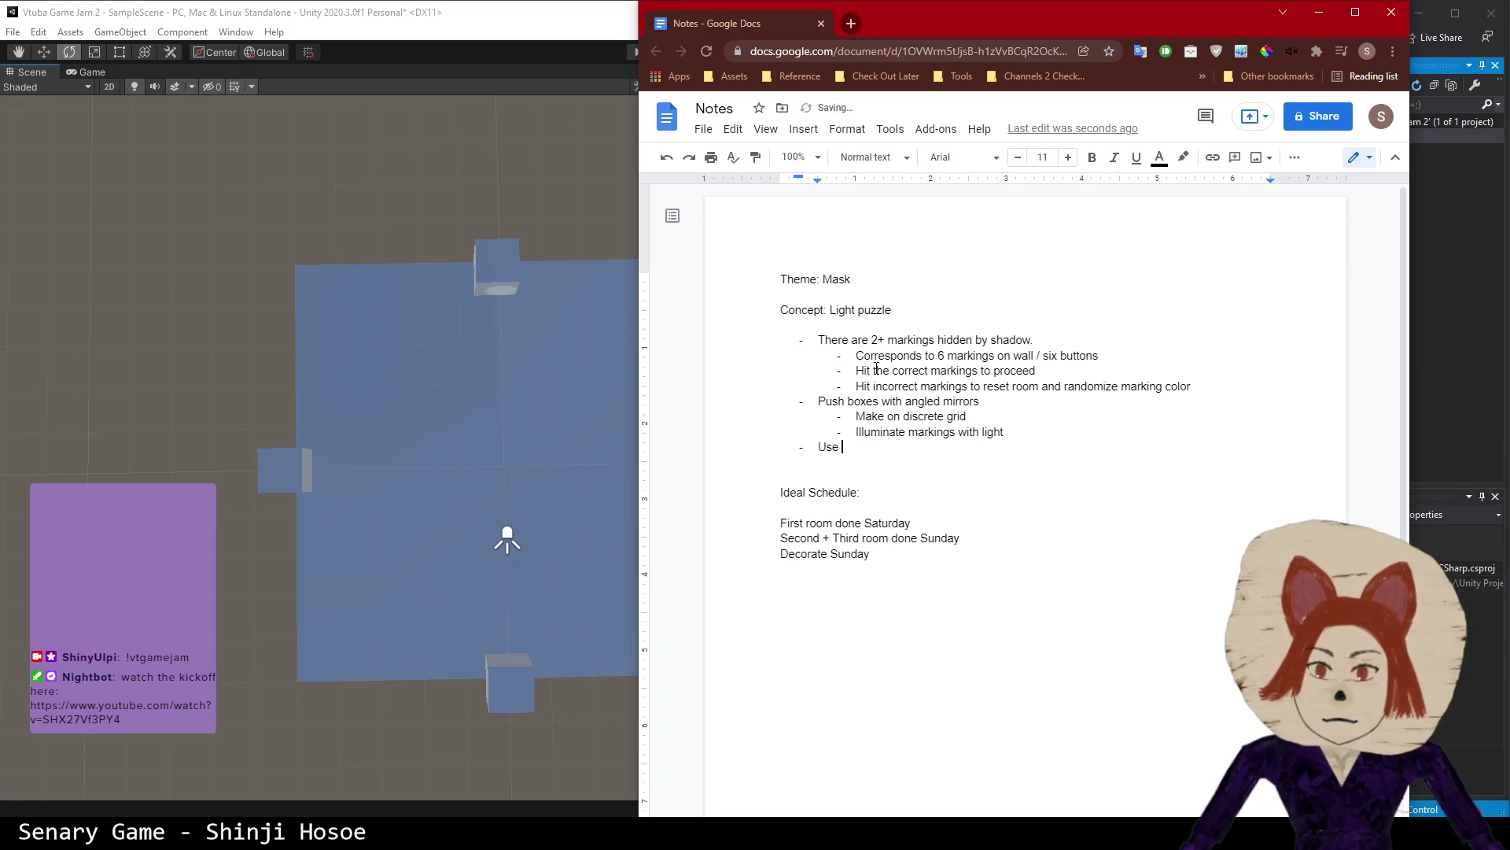
pyautogui.write('cylinders')
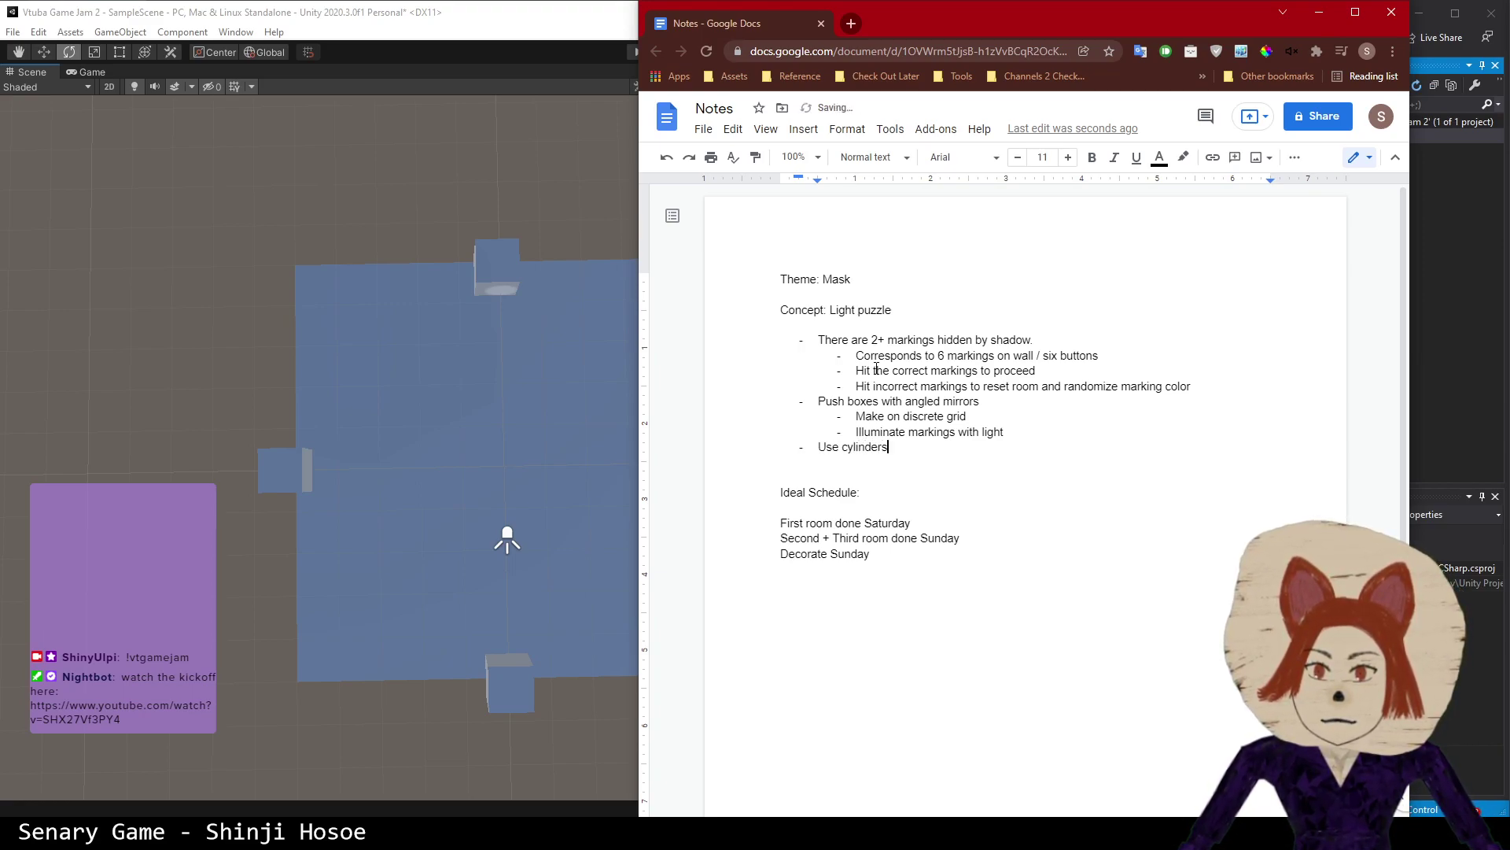
pyautogui.write(' for illumination')
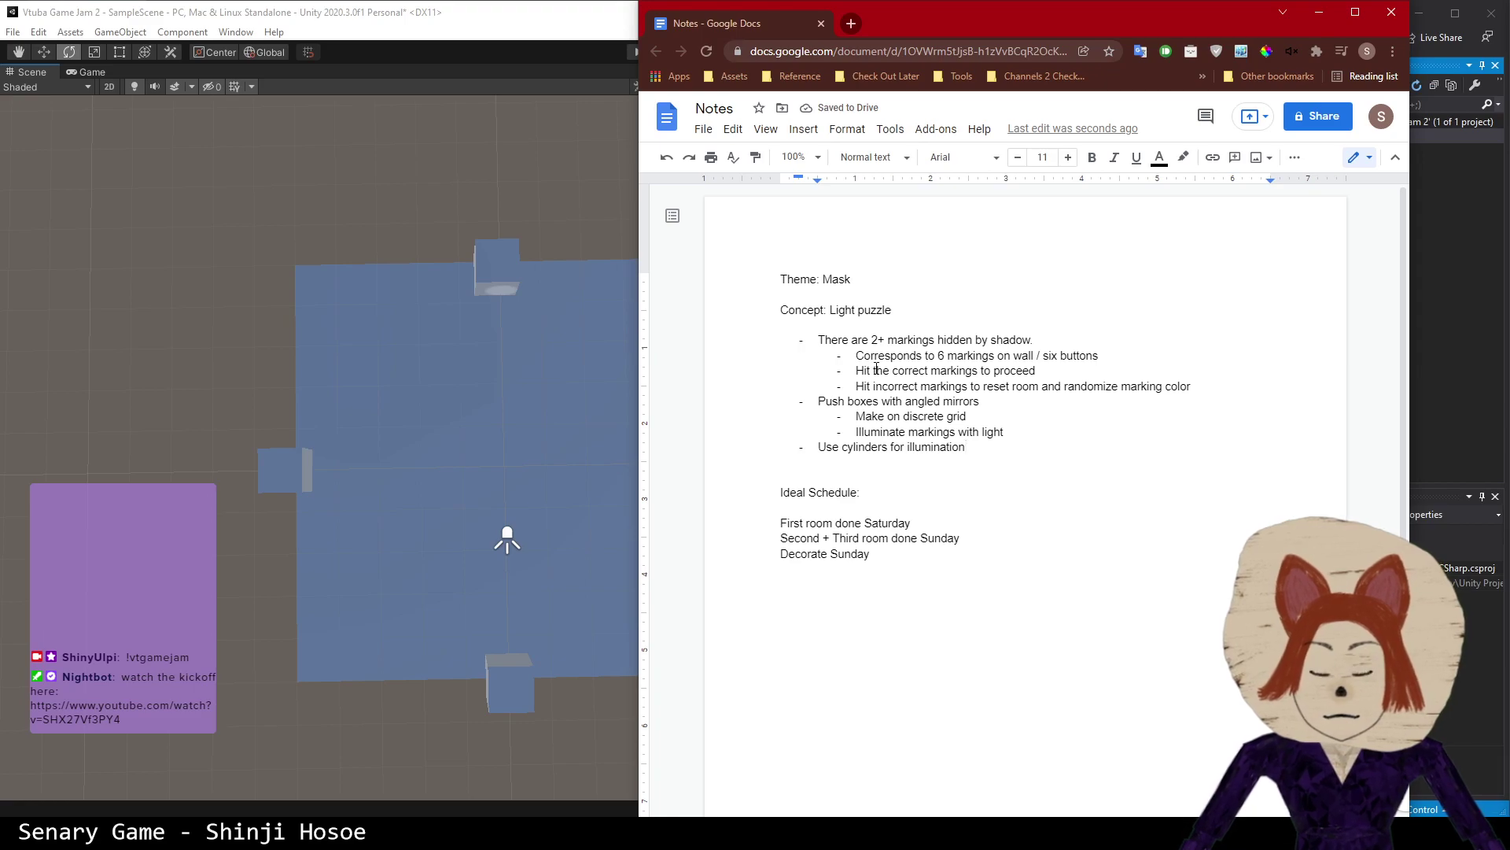
pyautogui.write(' +')
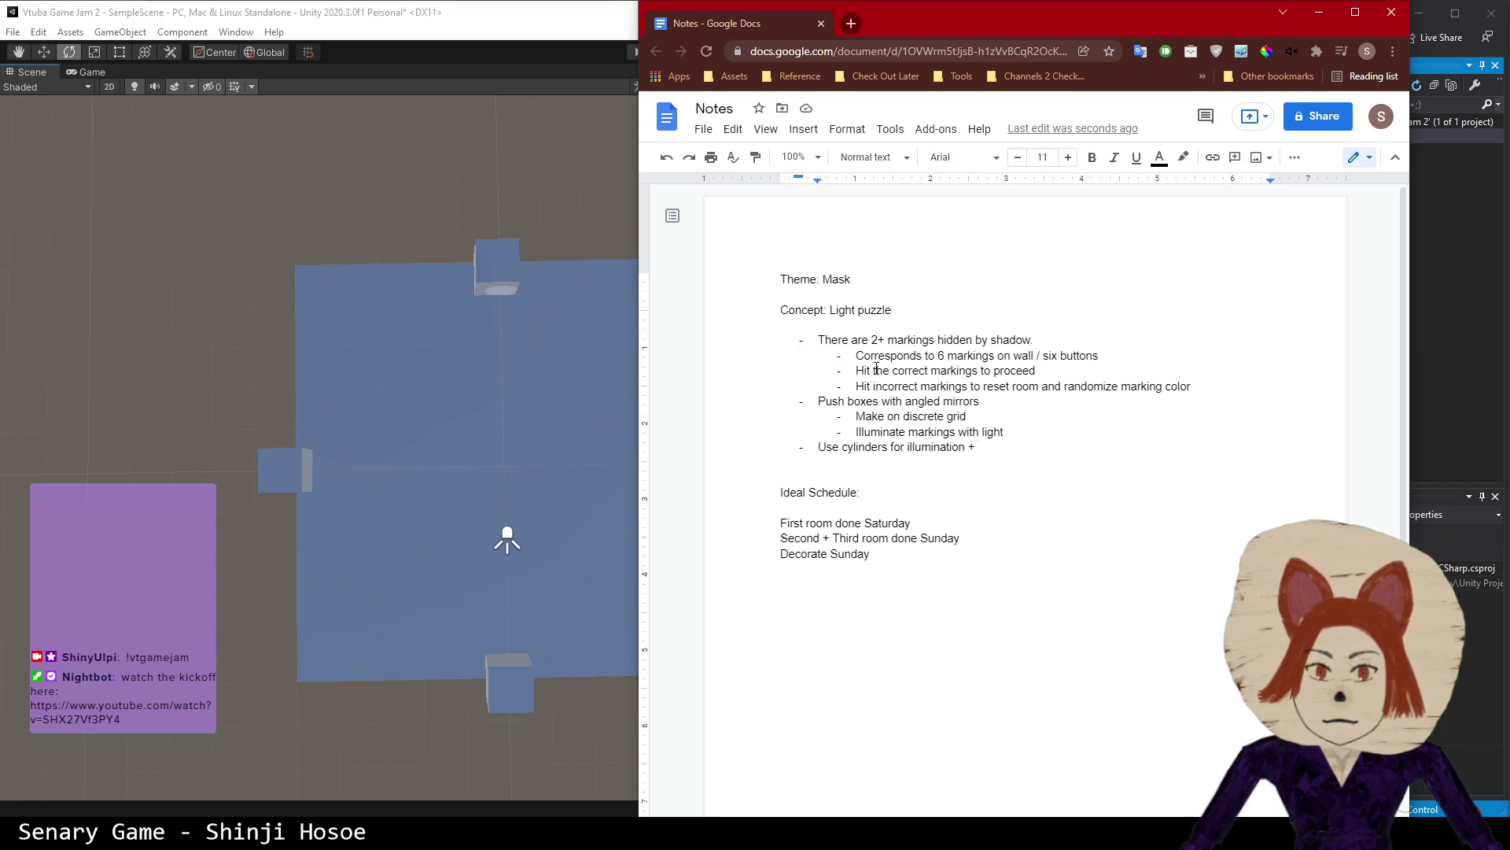
pyautogui.press('BackSpace')
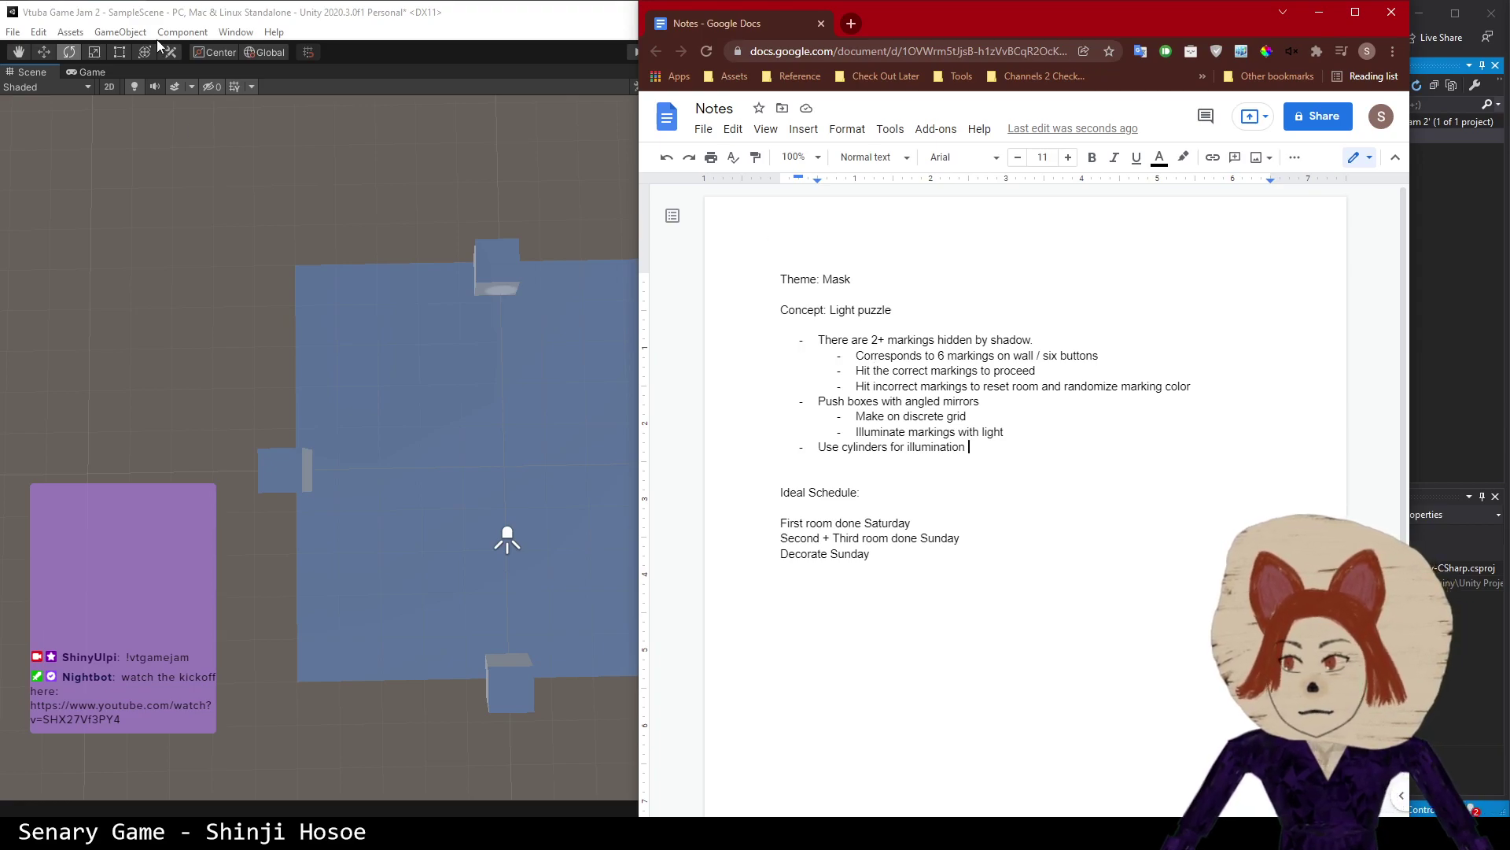
# - Switch to Unity, open the Project Settings and dock them beside the Scene and Game views
pyautogui.click(121, 31)
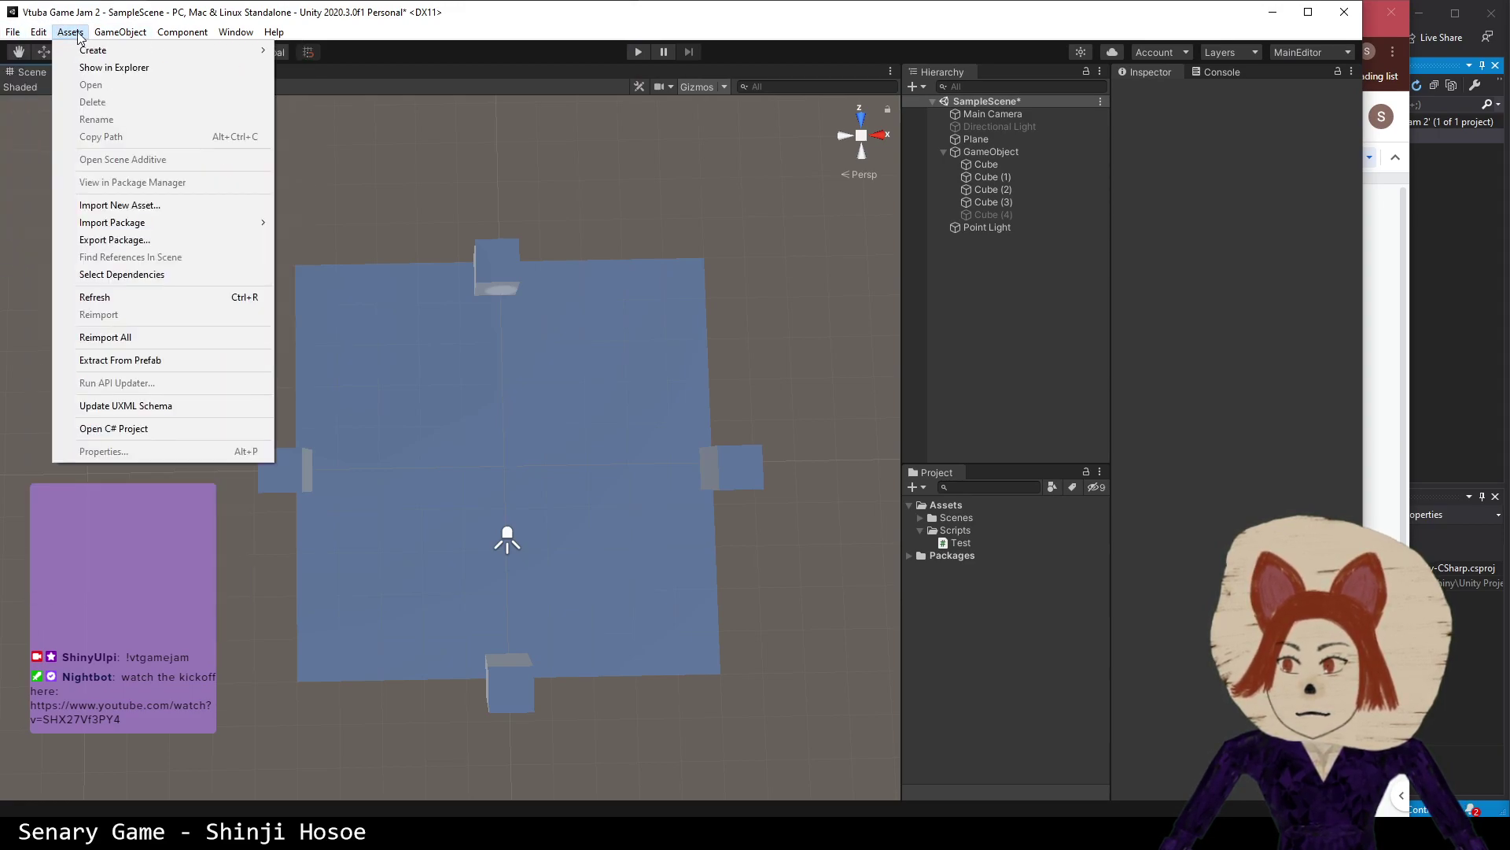
pyautogui.moveTo(236, 33)
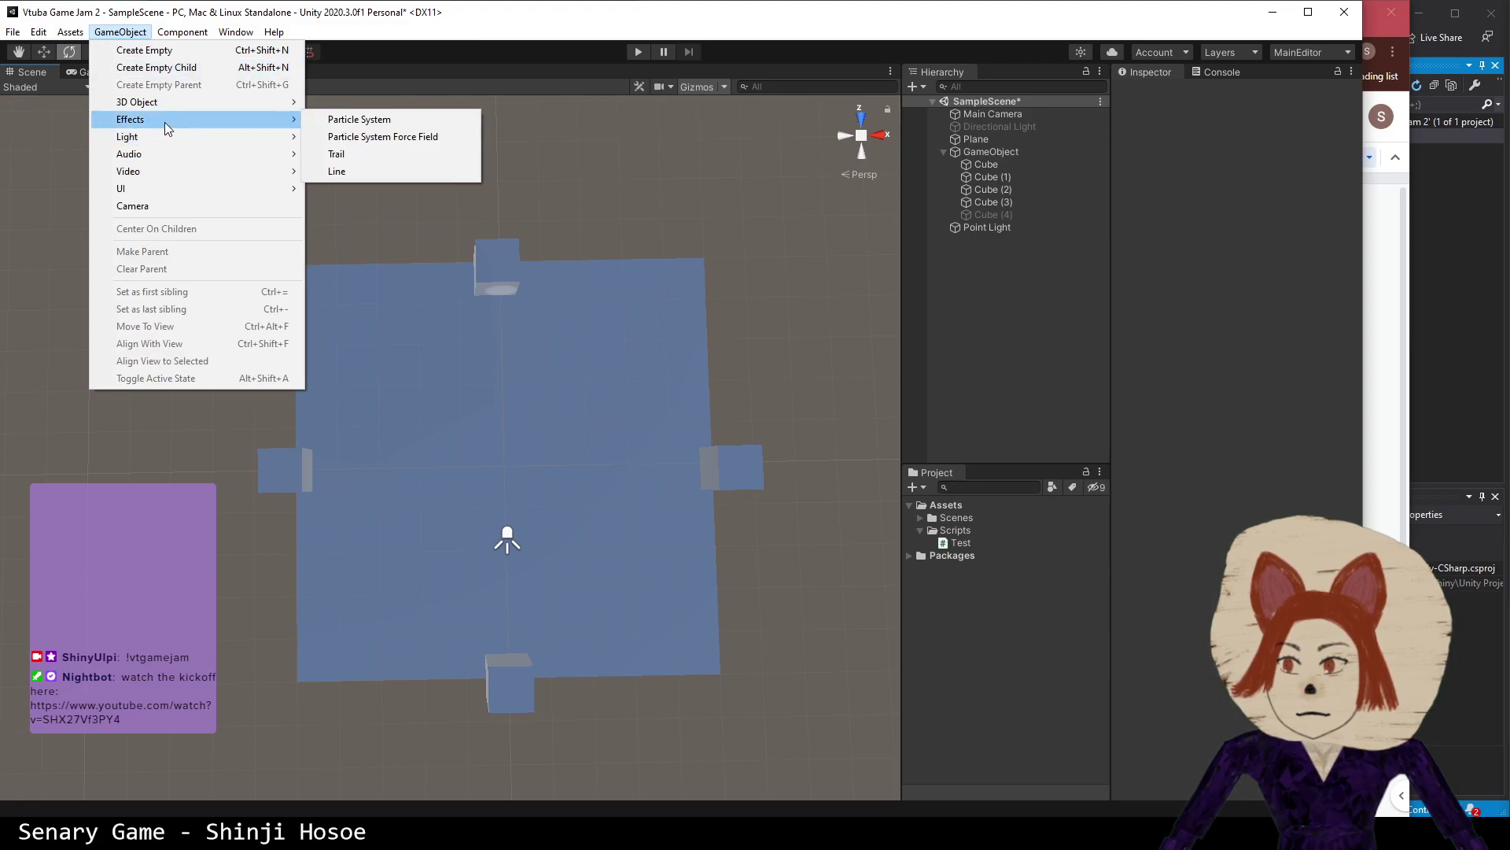
pyautogui.moveTo(175, 138)
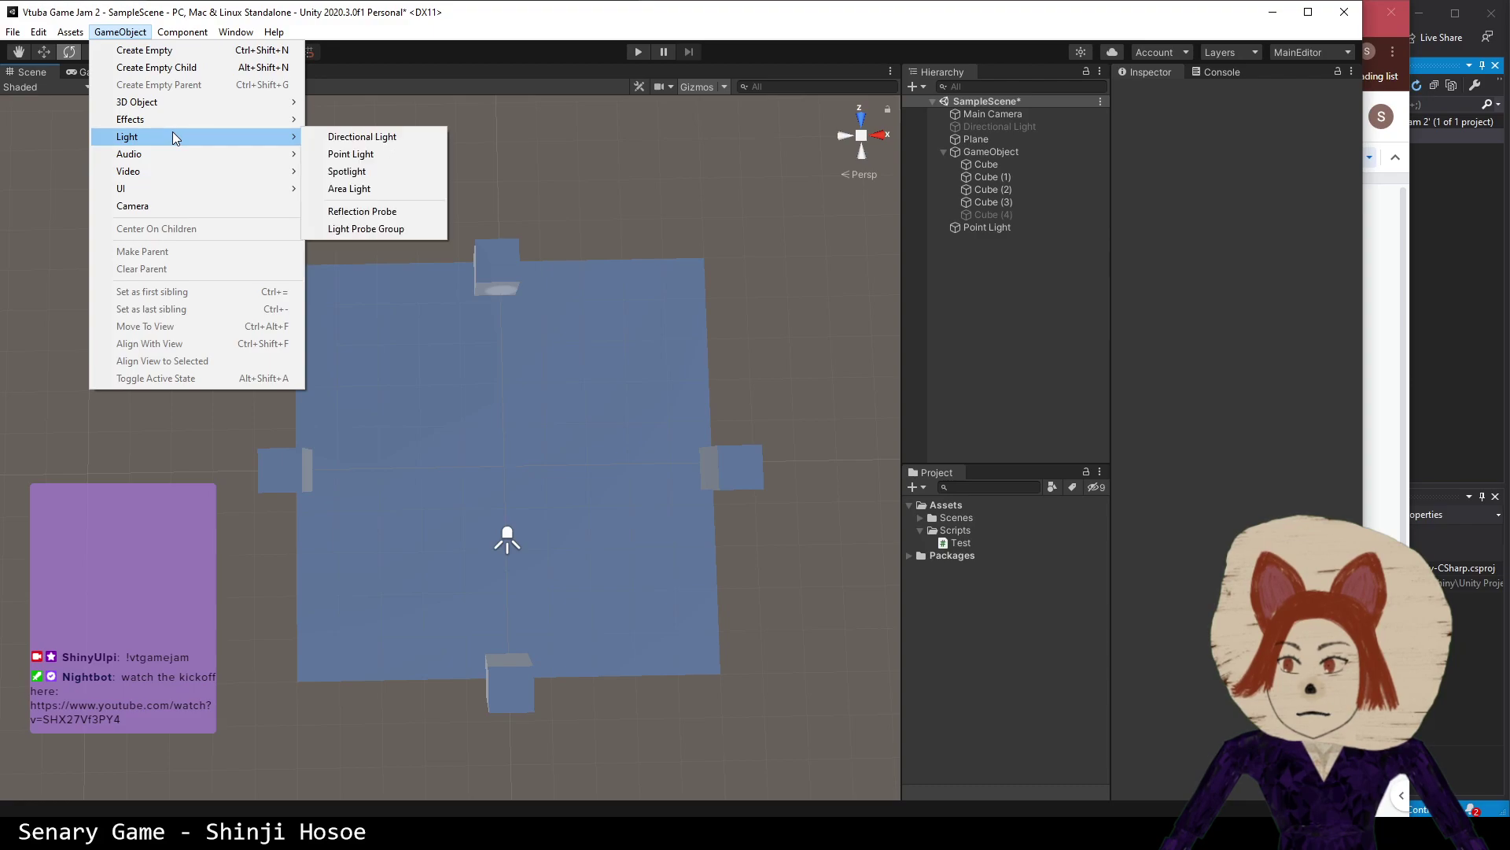
pyautogui.moveTo(65, 26)
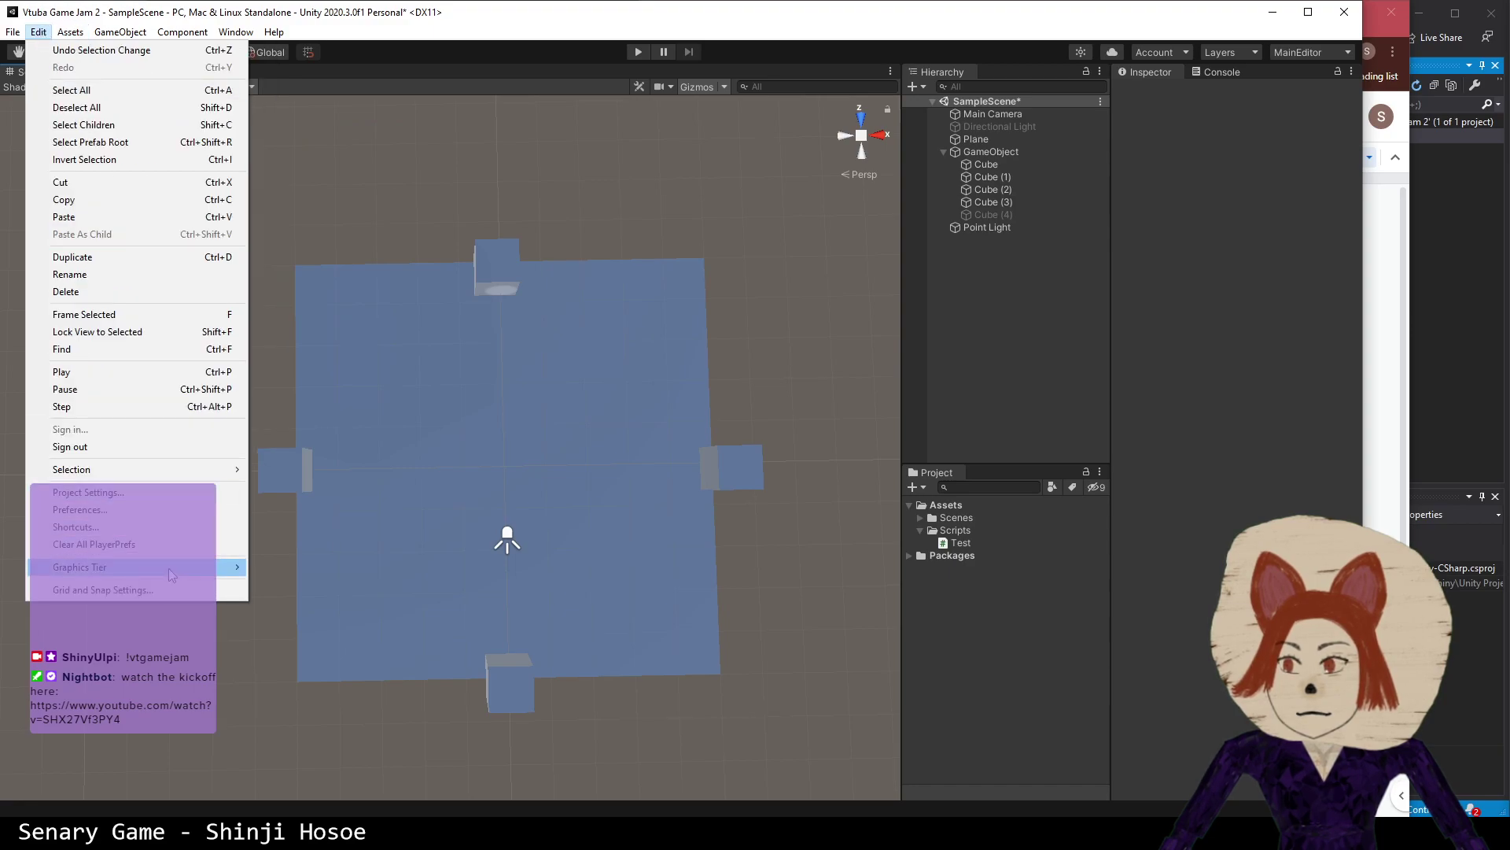
pyautogui.moveTo(170, 571)
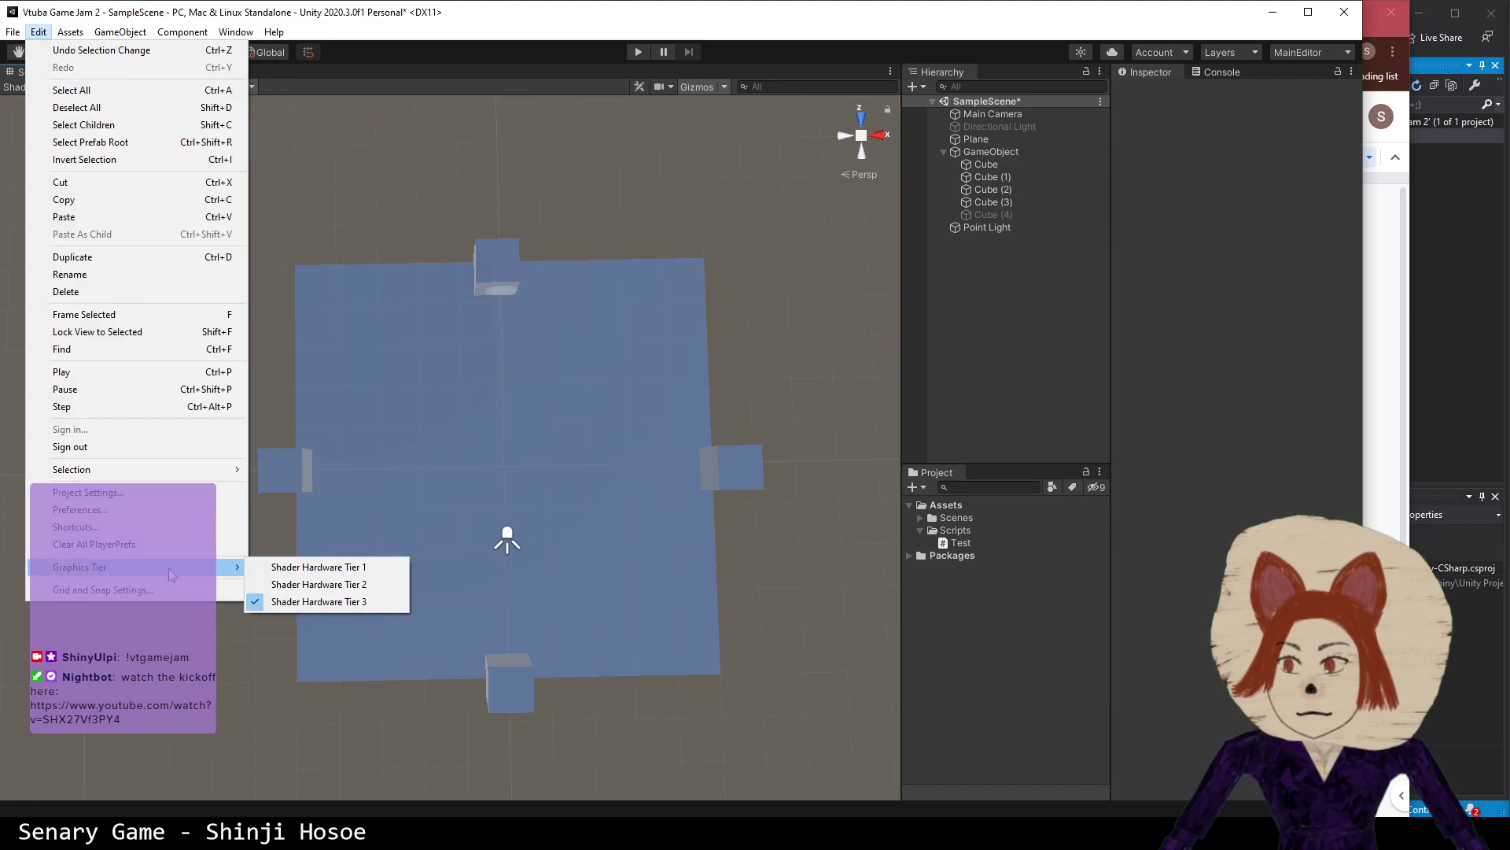
pyautogui.click(147, 502)
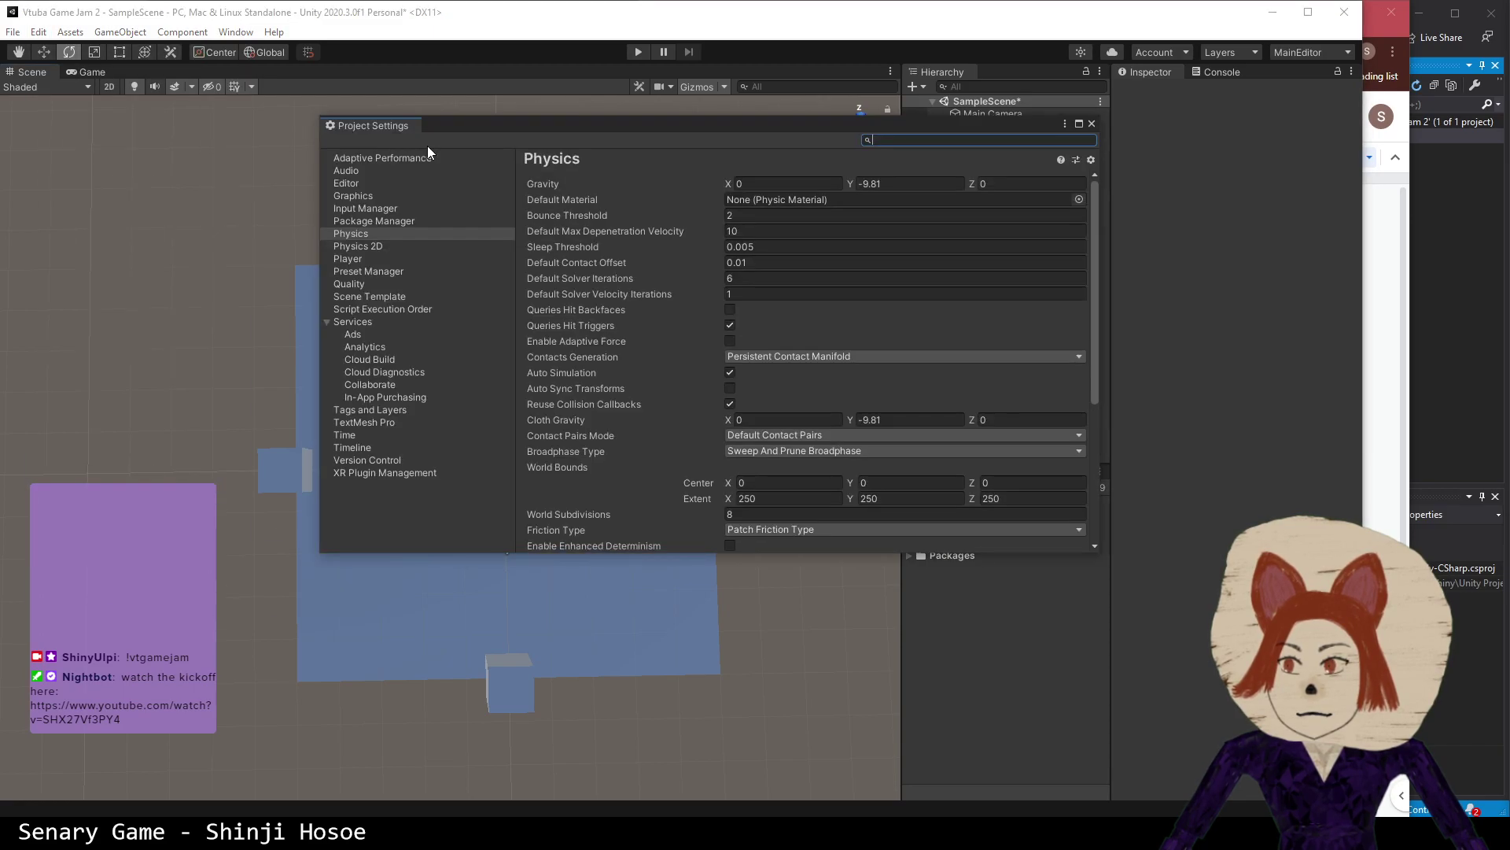
pyautogui.moveTo(378, 125); pyautogui.dragTo(218, 75)
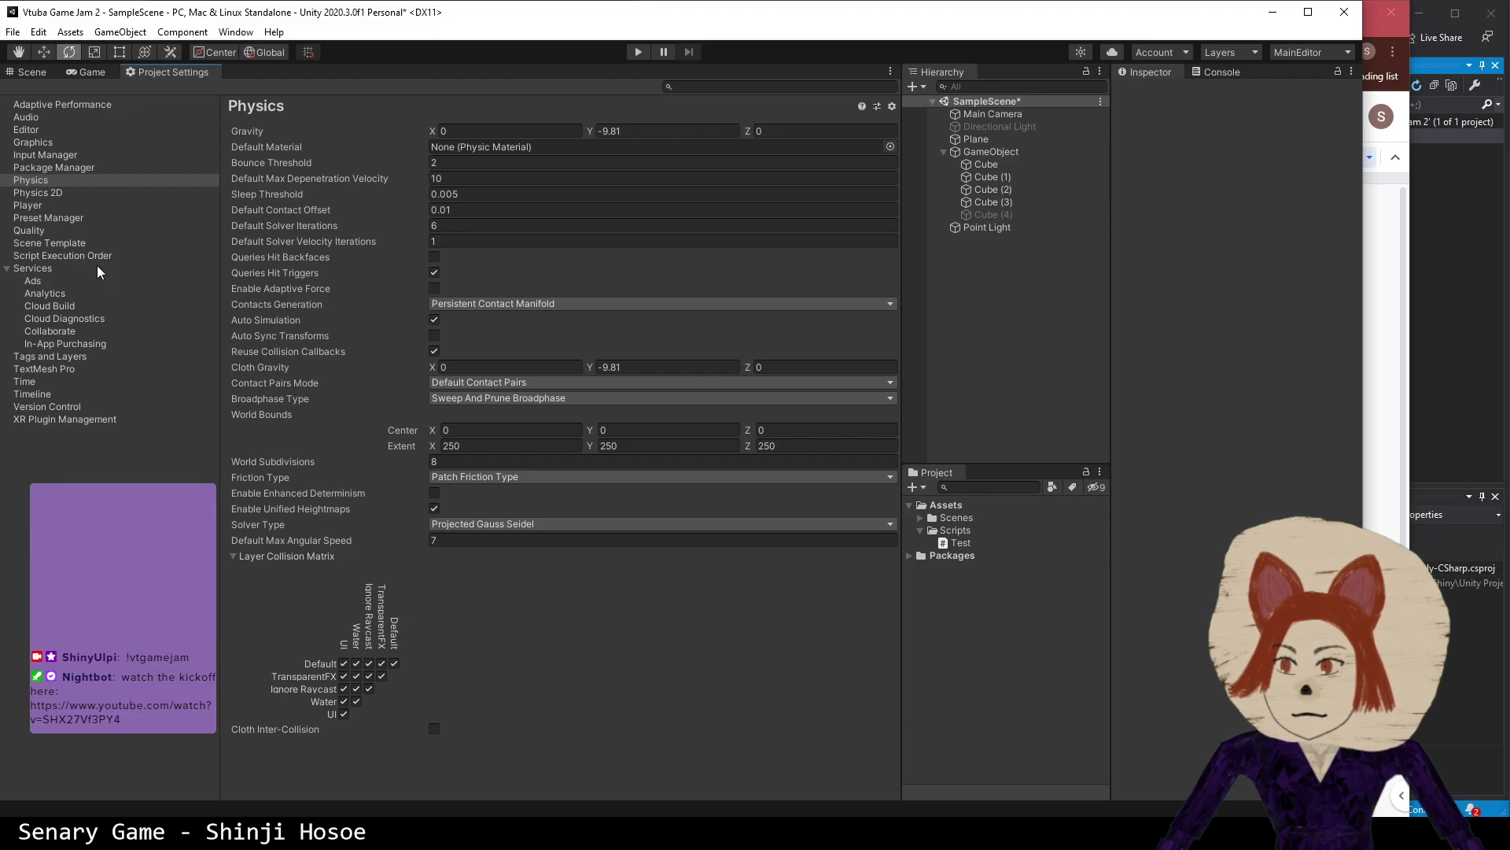
# - Switch to the Google Docs notes and extend the concept line with ", shadows mask solution"
pyautogui.hotkey('alt', 'Tab')
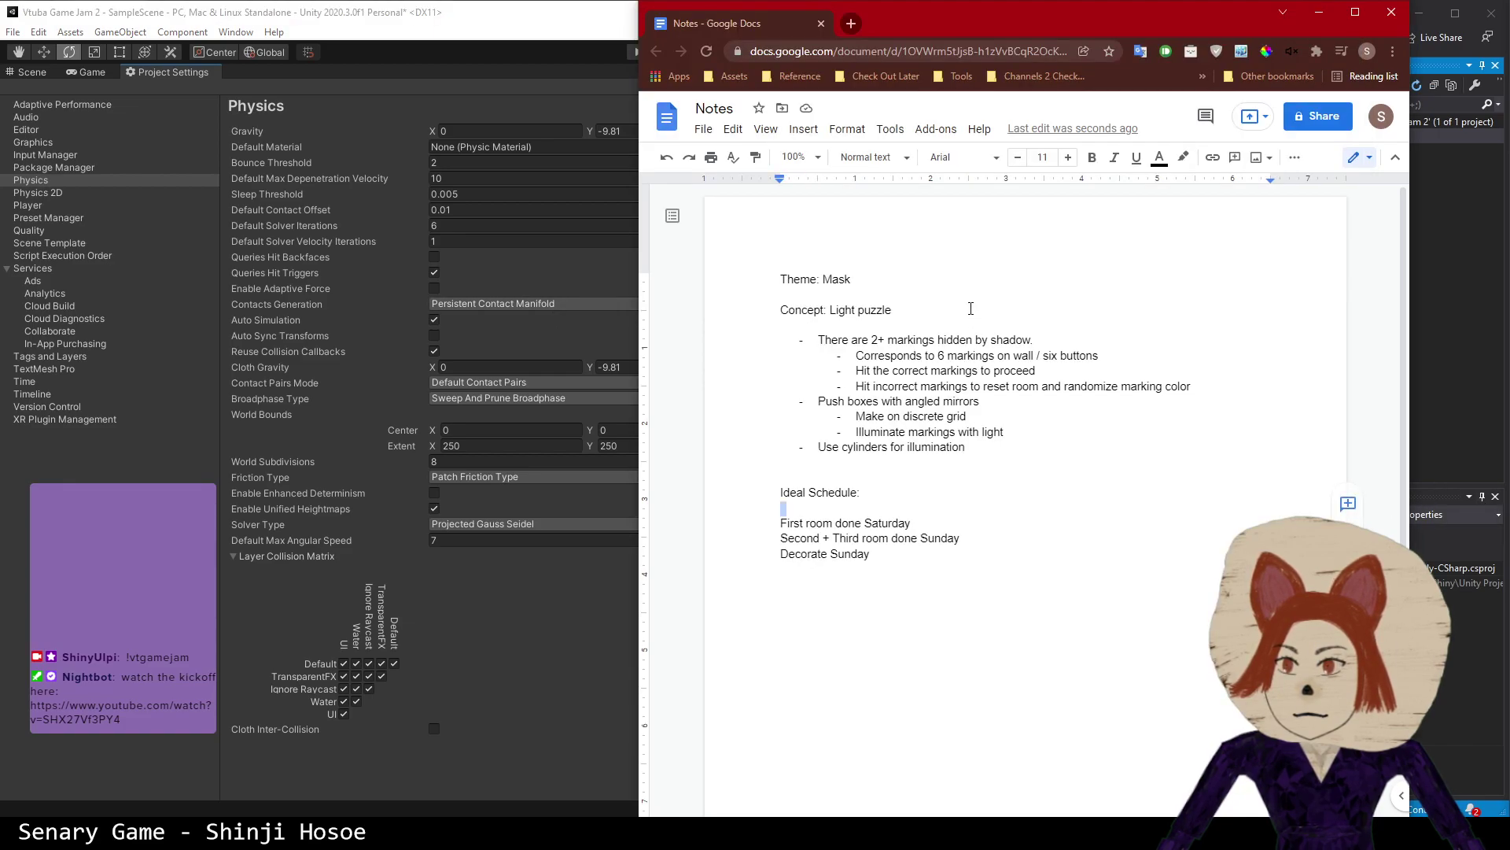
pyautogui.click(970, 309)
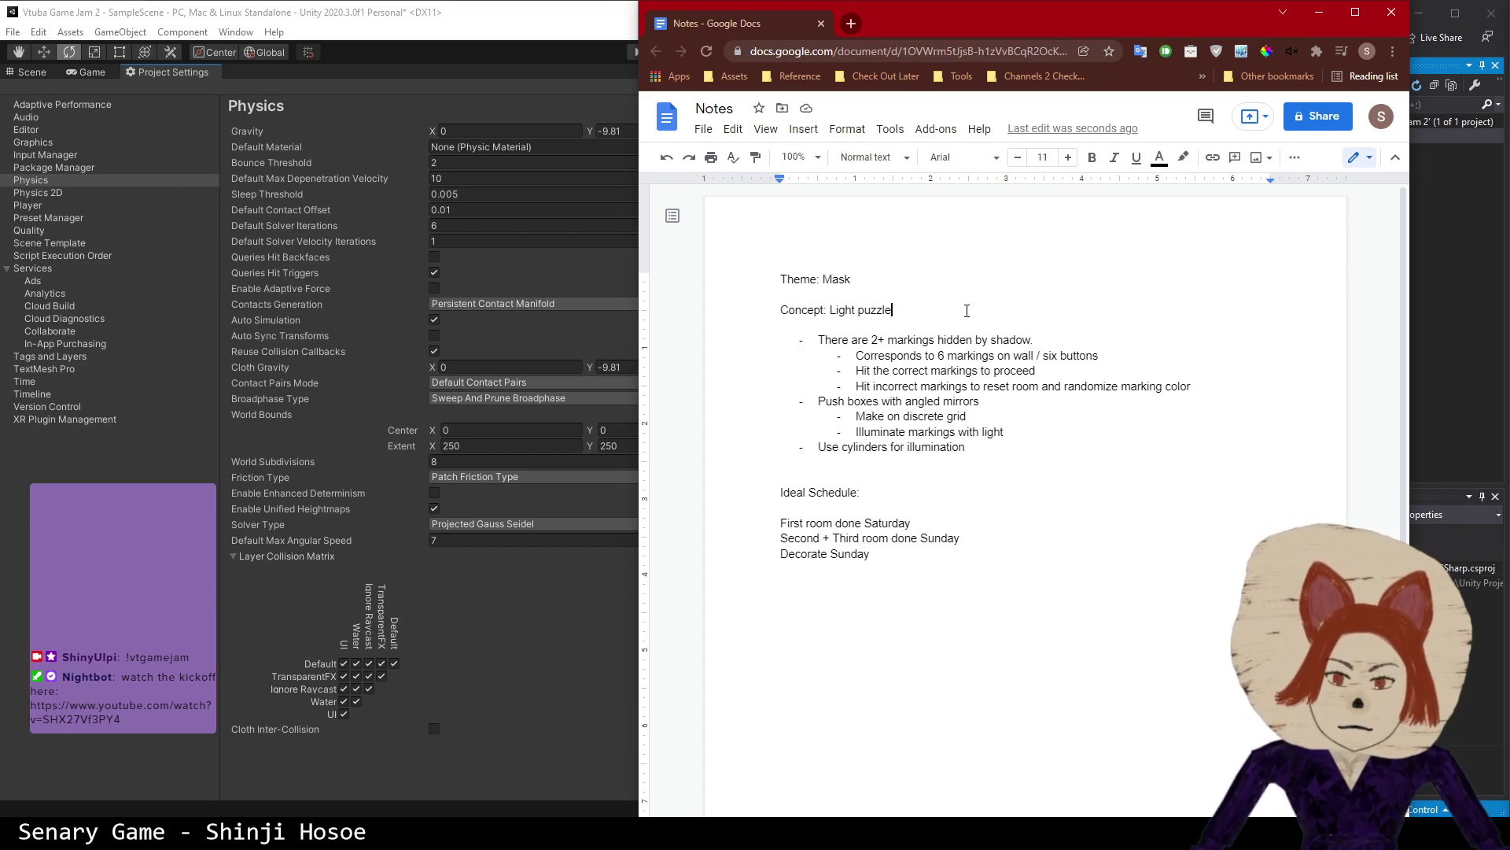
pyautogui.write(', ')
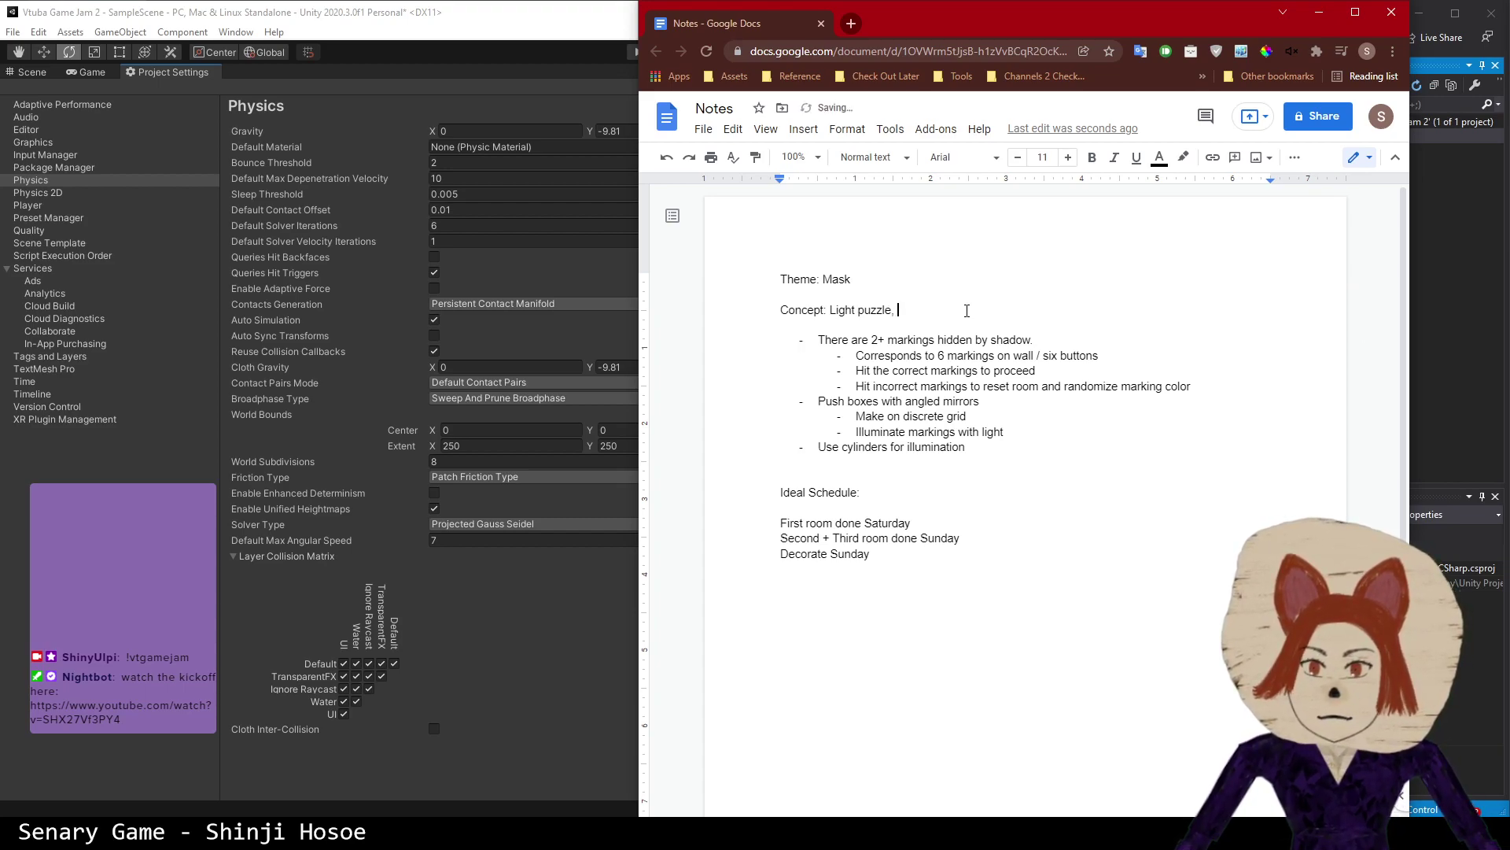
pyautogui.write('shadows ma')
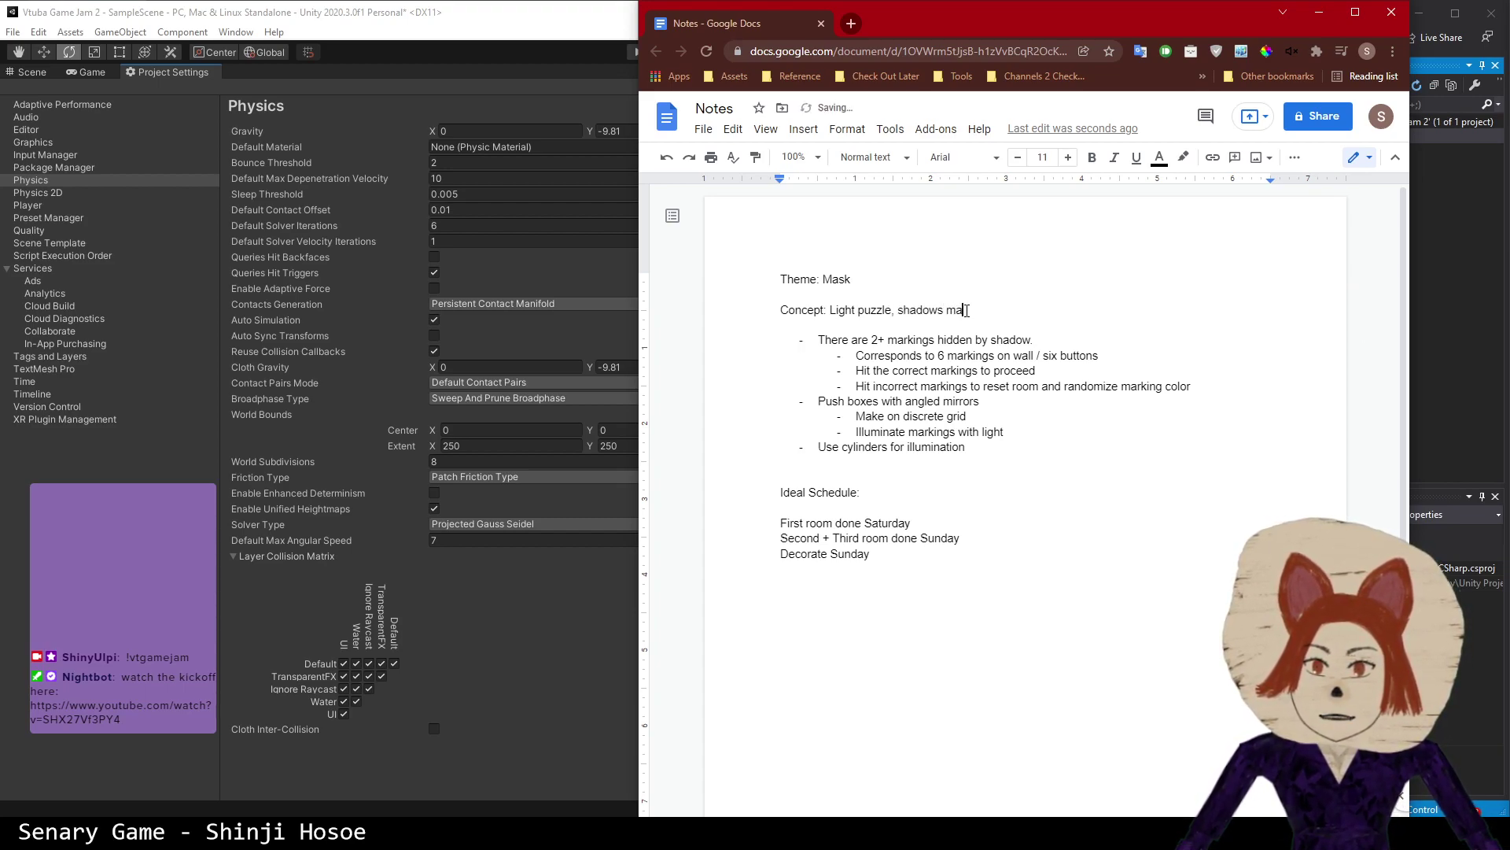
pyautogui.write('sk solution')
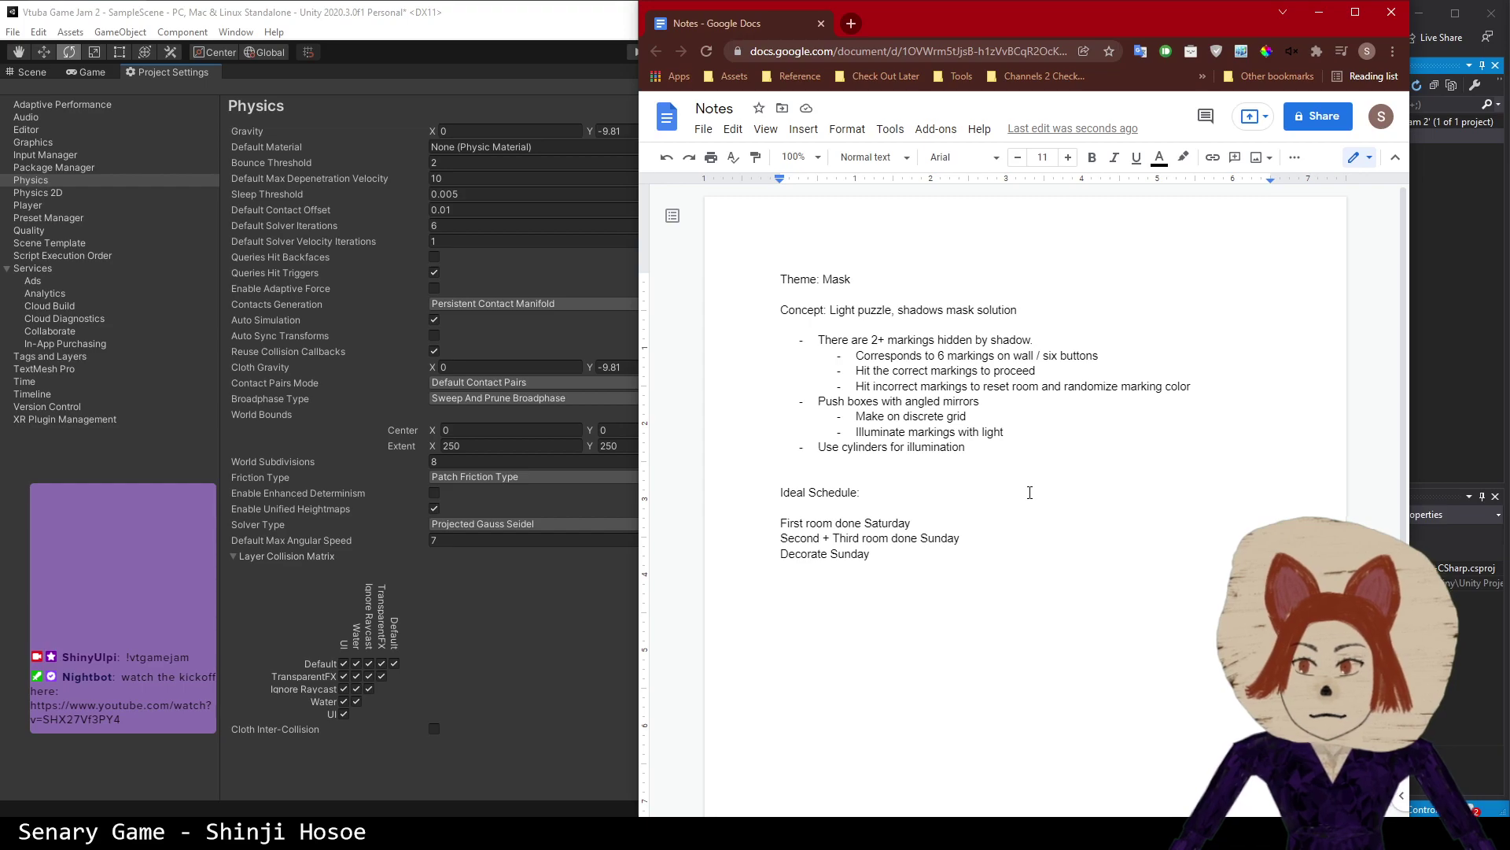
# - Return to Unity and show the Scene view instead of the Project Settings
pyautogui.click(162, 459)
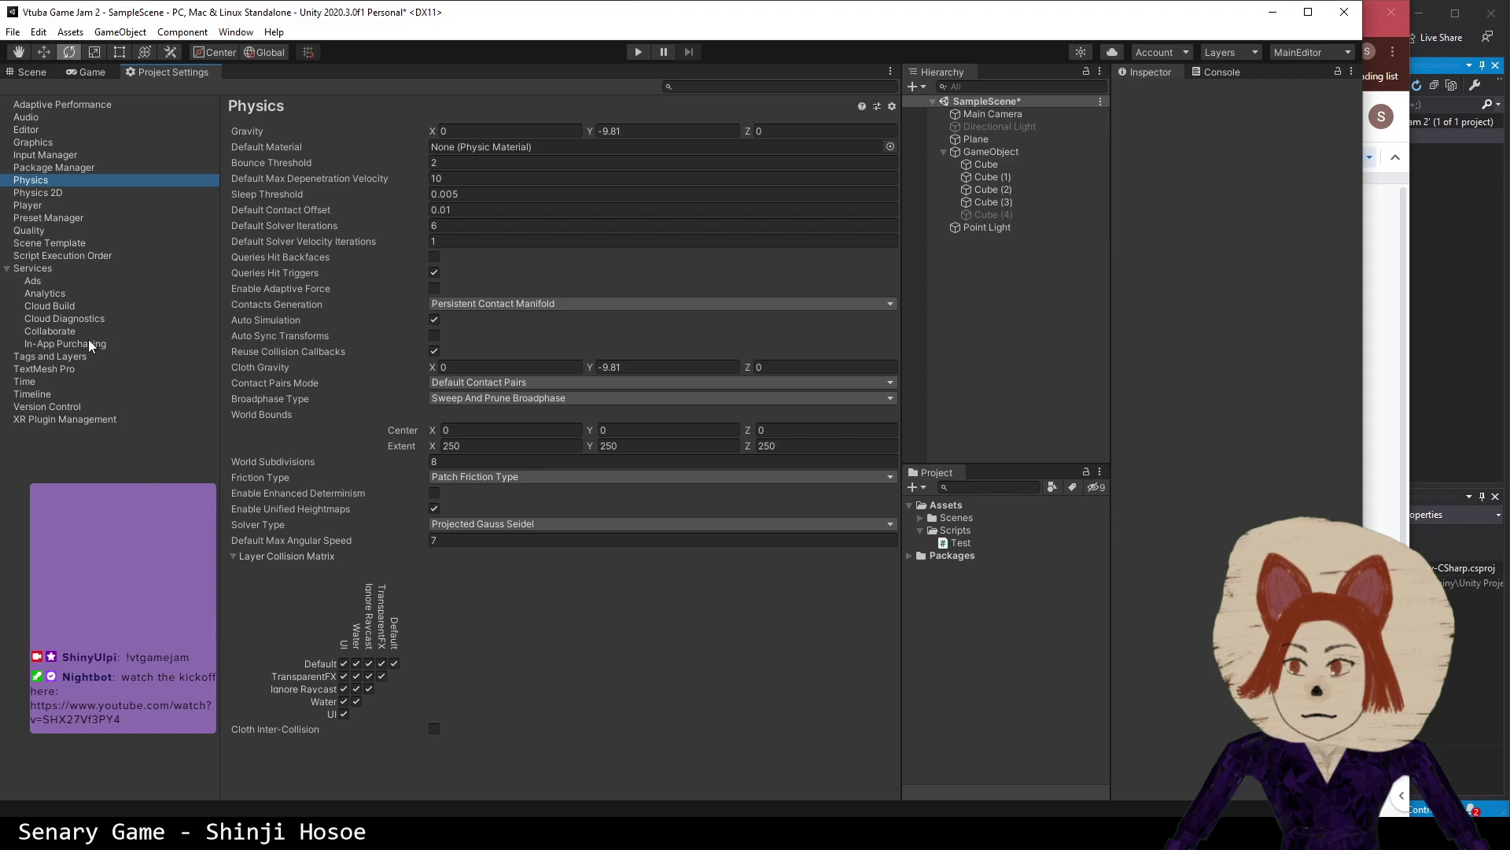
pyautogui.click(30, 71)
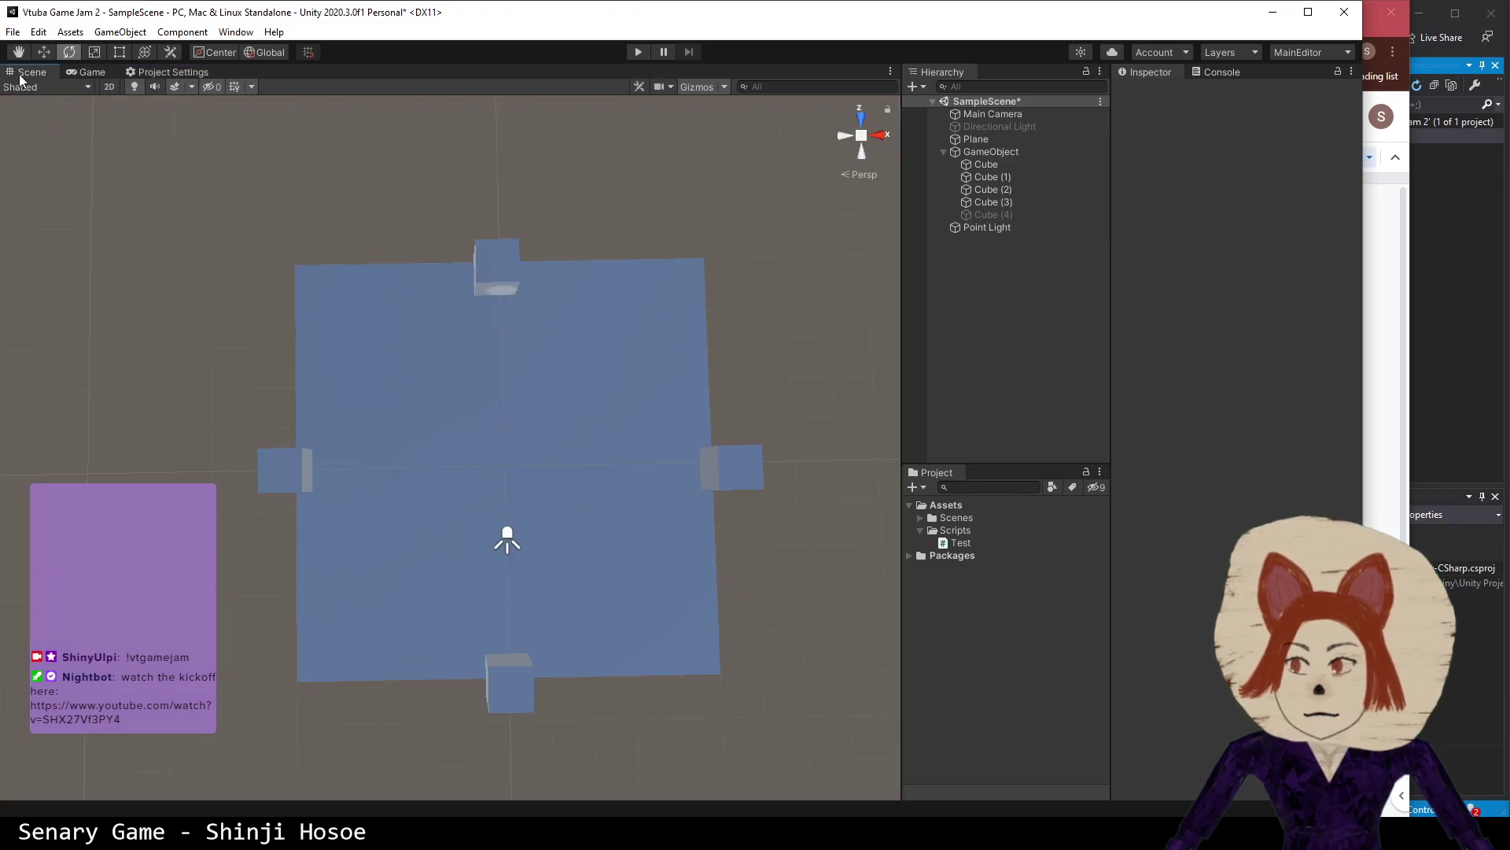
pyautogui.moveTo(813, 433); pyautogui.dragTo(733, 430, button='middle')
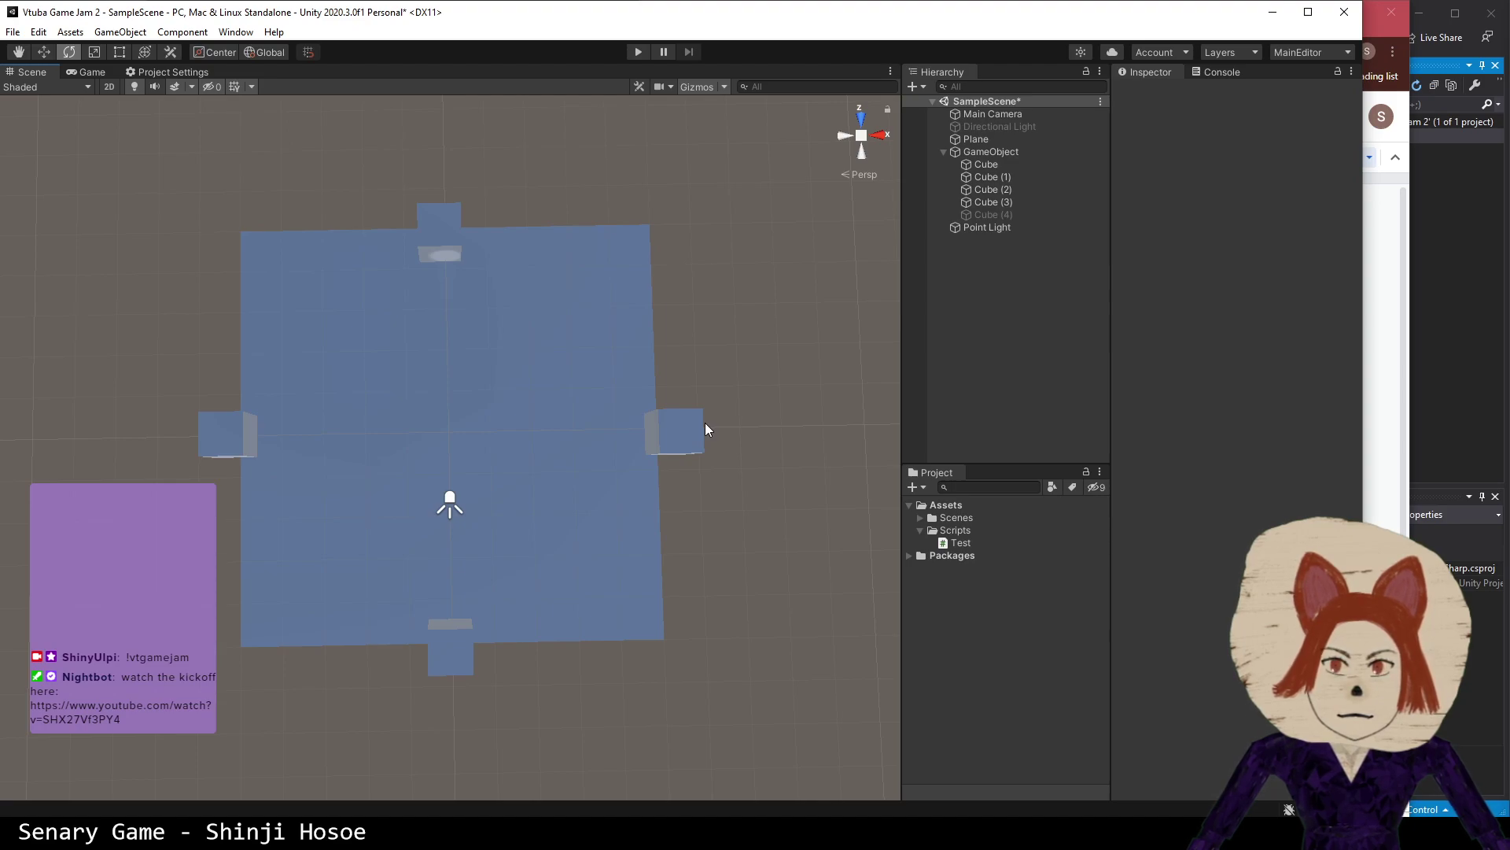
# - Switch to the Google Docs notes and add the item "Figure out how to hide in shadow" below the cylinders item
pyautogui.click(1377, 464)
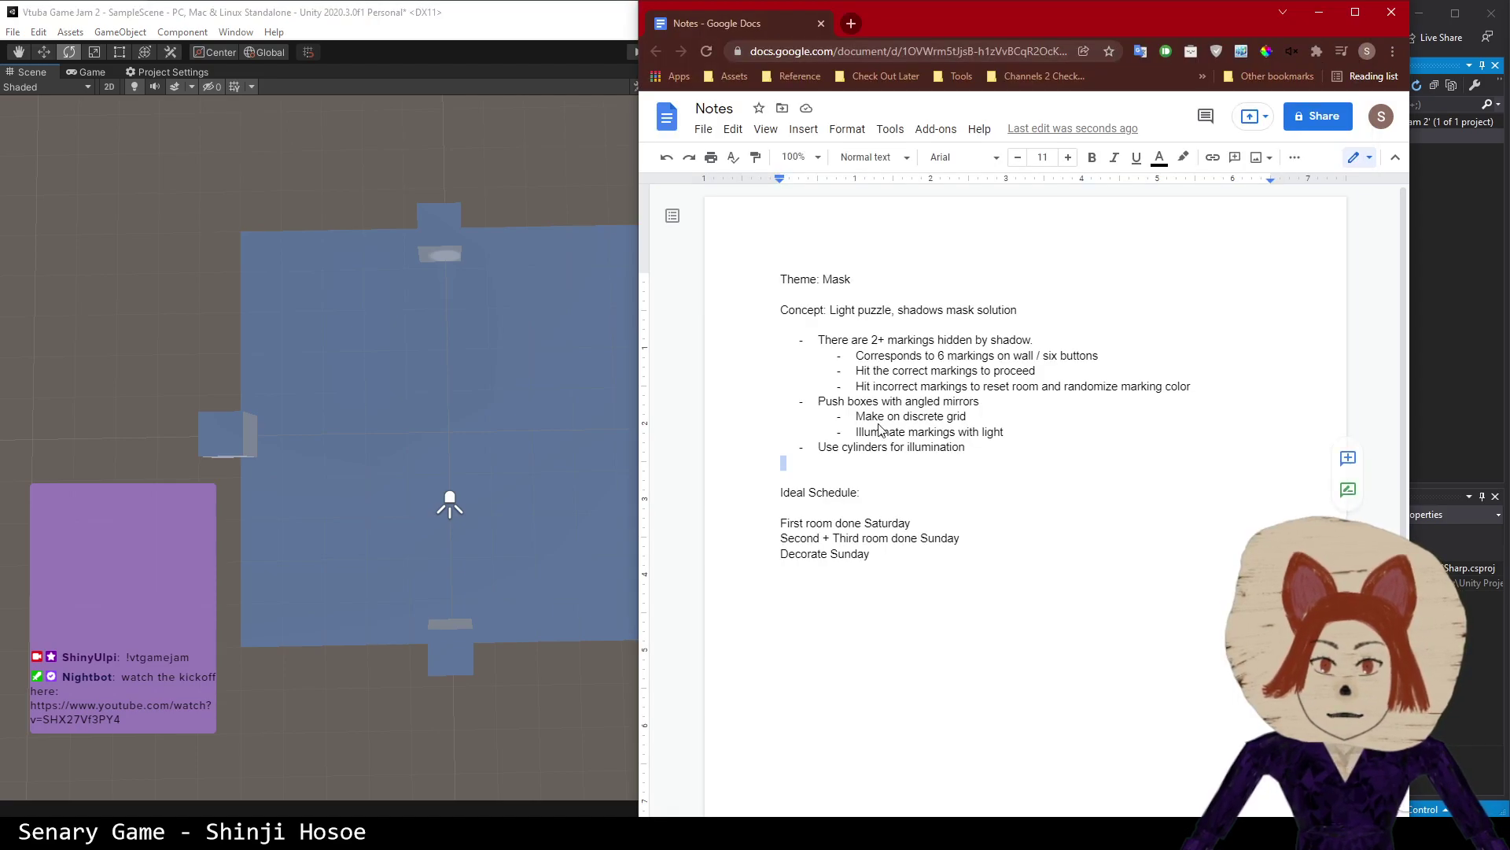
pyautogui.click(1058, 446)
pyautogui.press('Return')
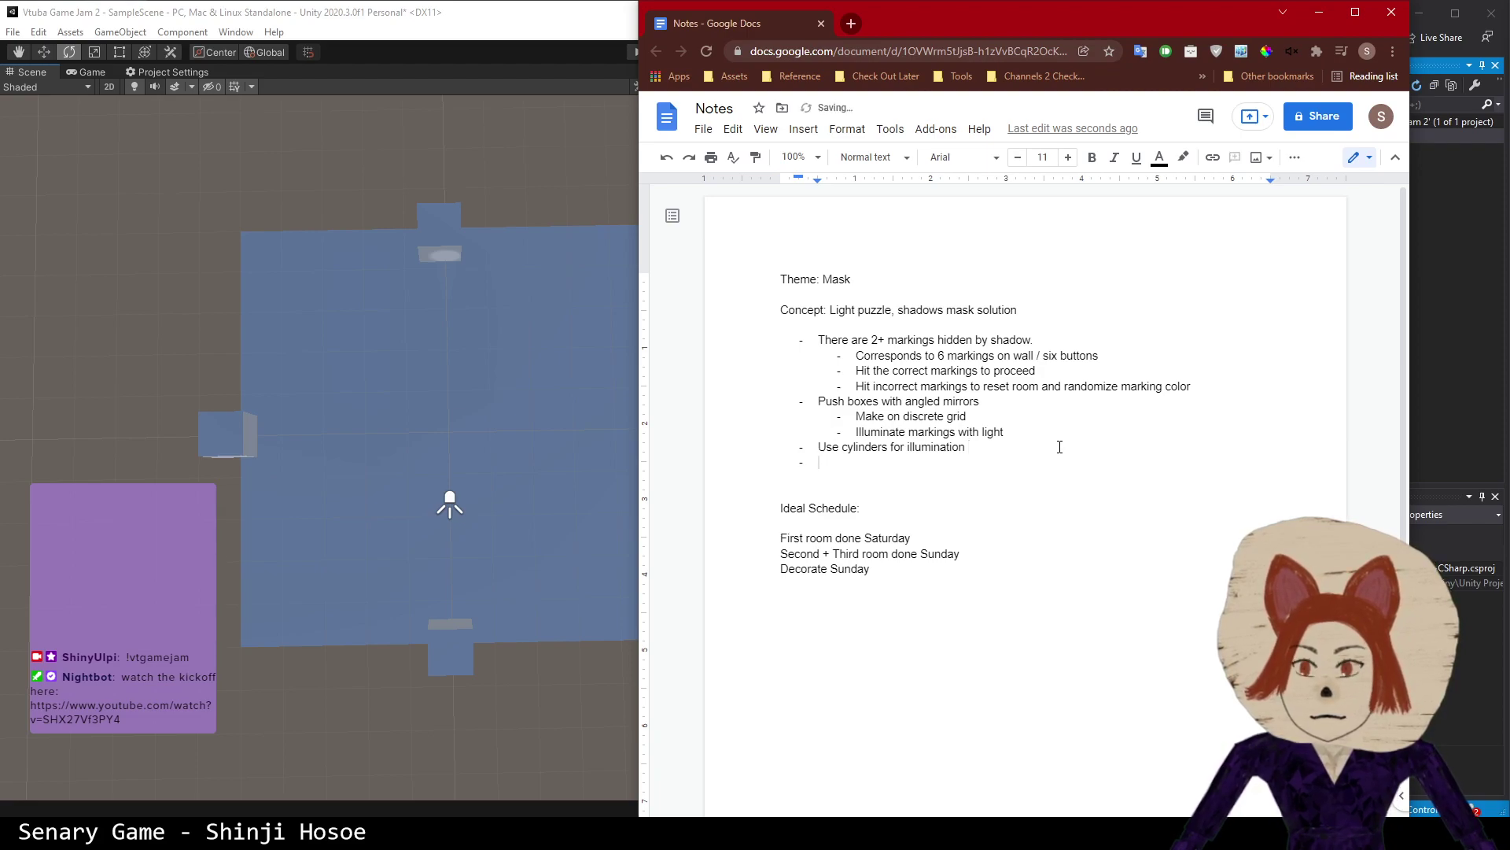
pyautogui.write('Figure out how t')
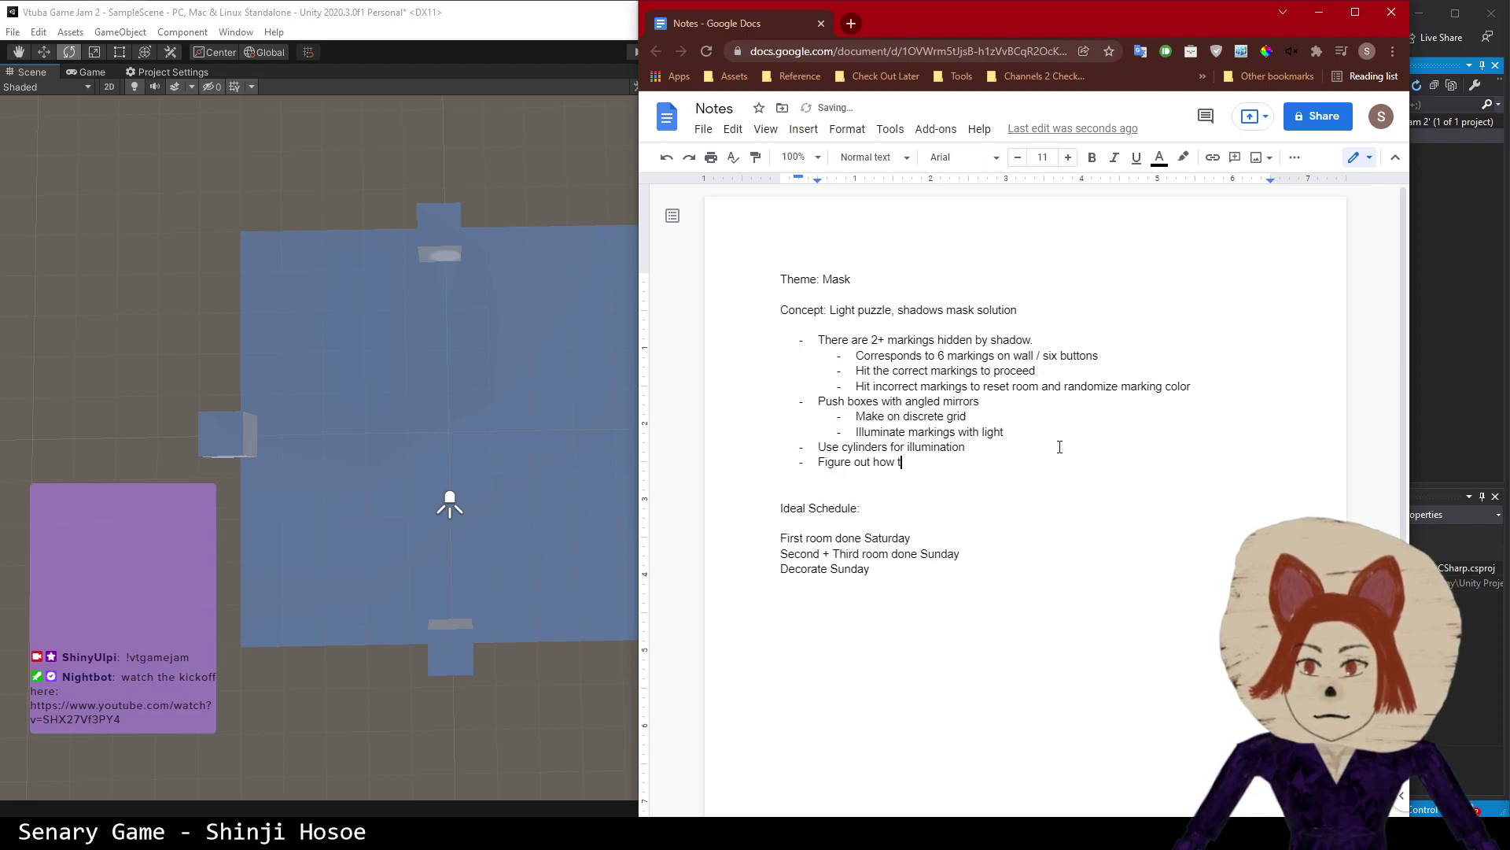
pyautogui.write('o hide in shadow')
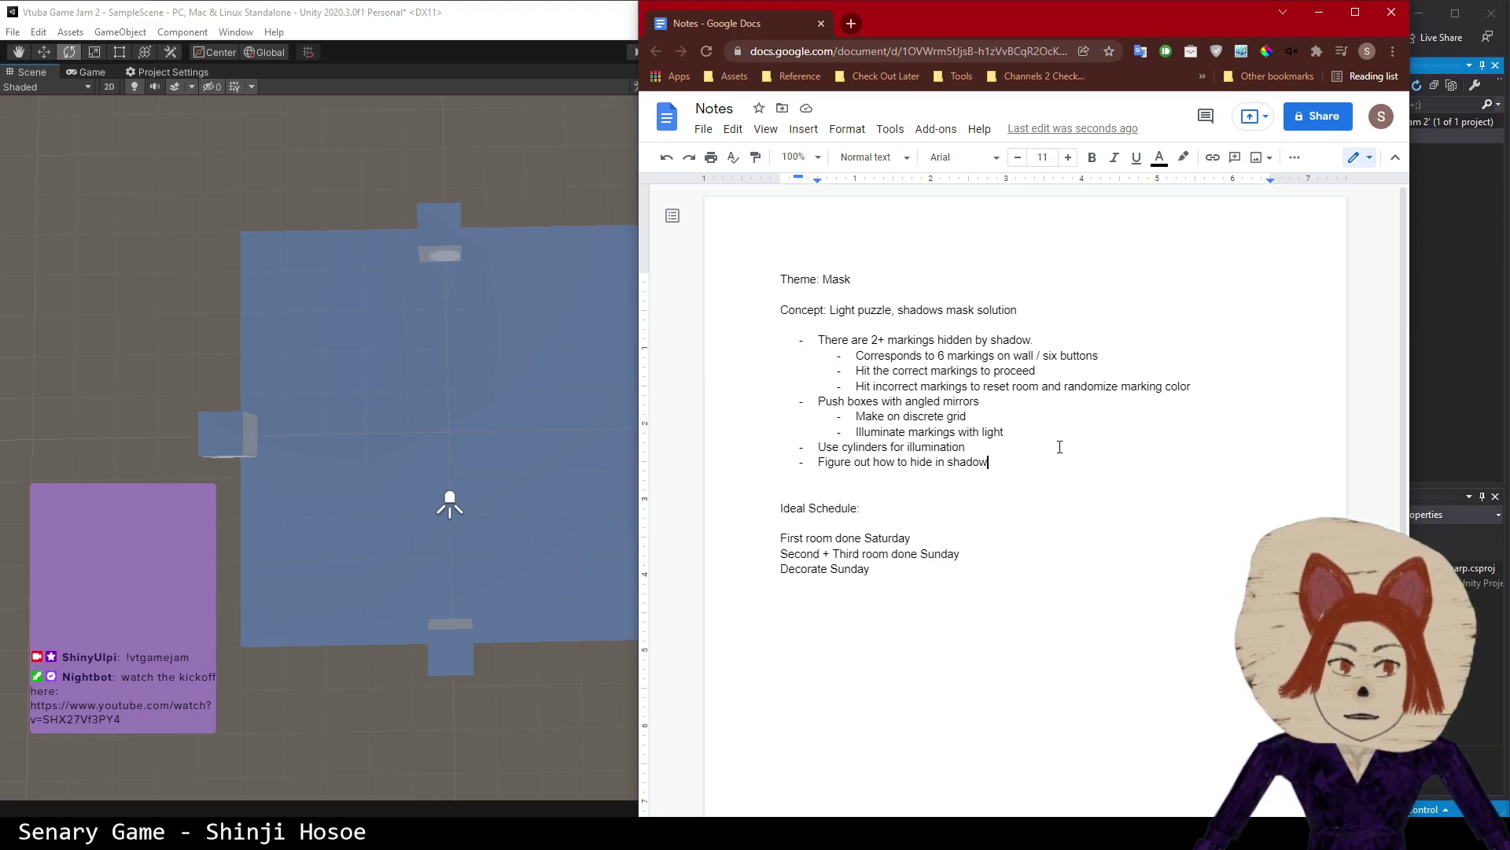
# - Add another dashed item reading "Figure out some puzzle layouts"
pyautogui.press('Return')
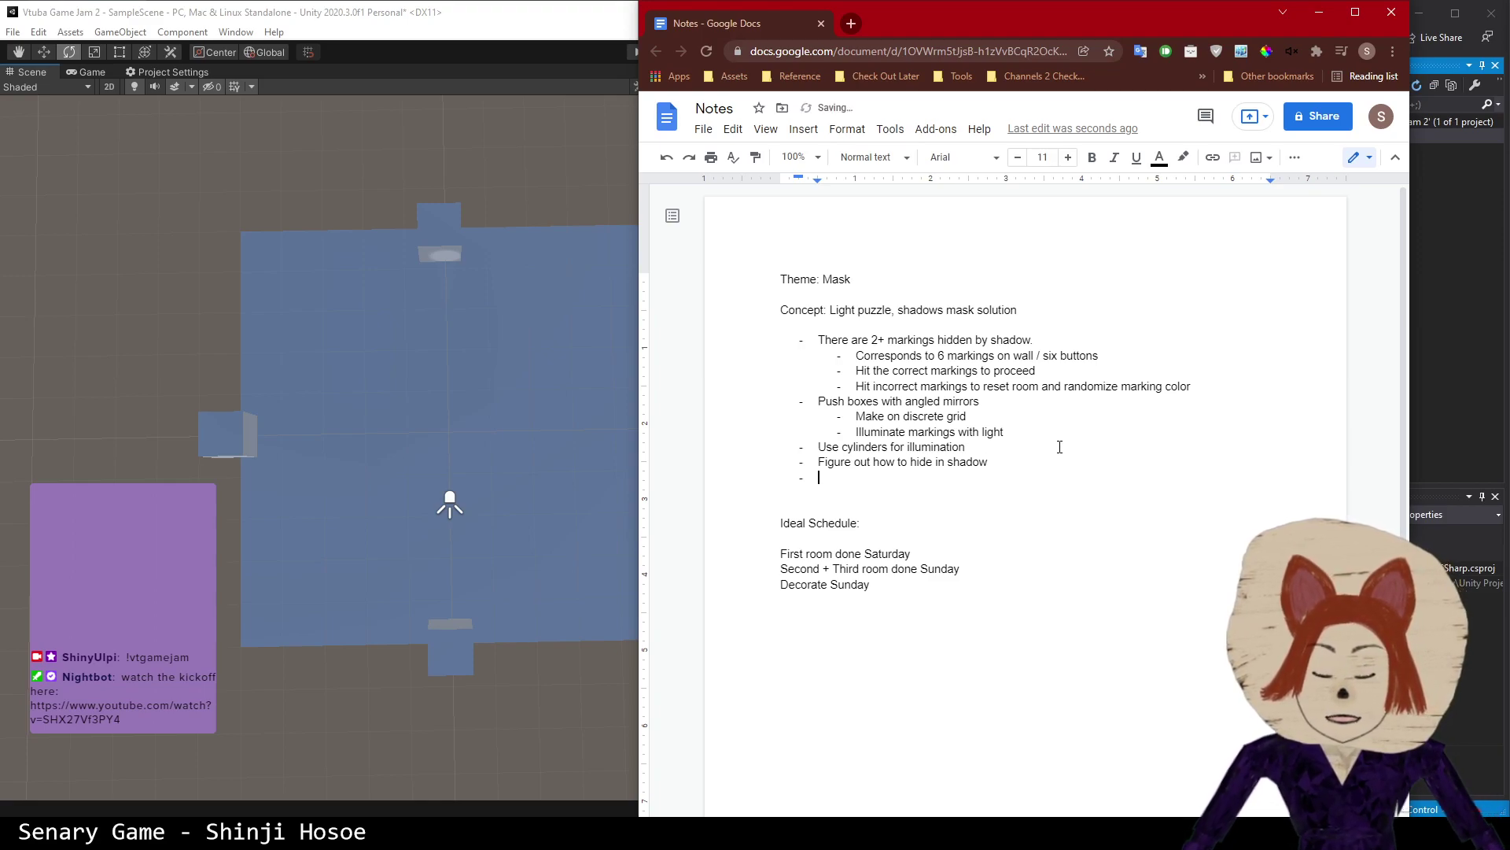
pyautogui.write('Figure out some puzzle el')
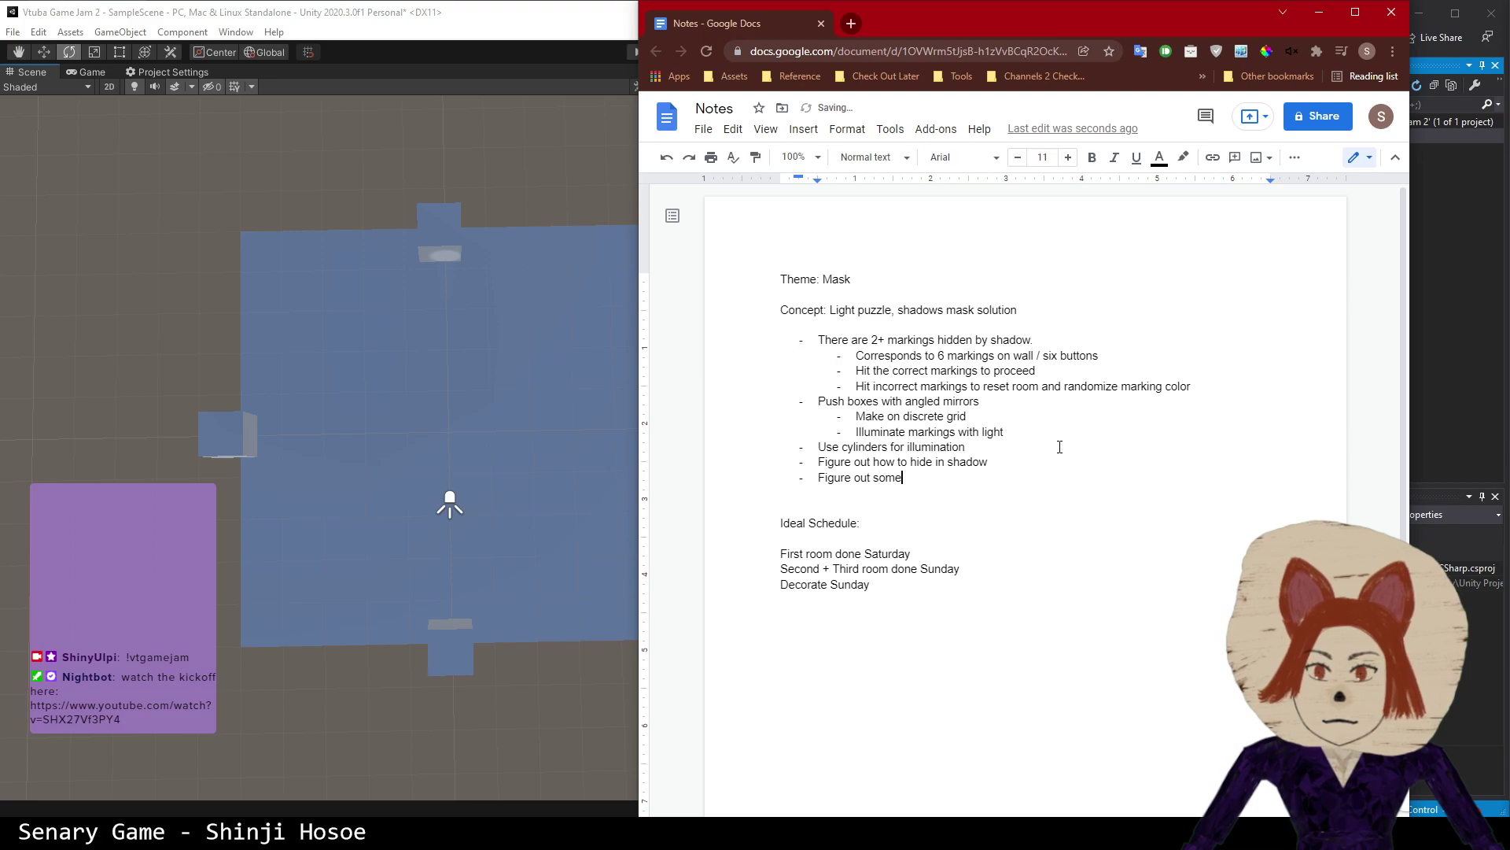
pyautogui.press('BackSpace')
pyautogui.press('BackSpace')
pyautogui.write('layouts')
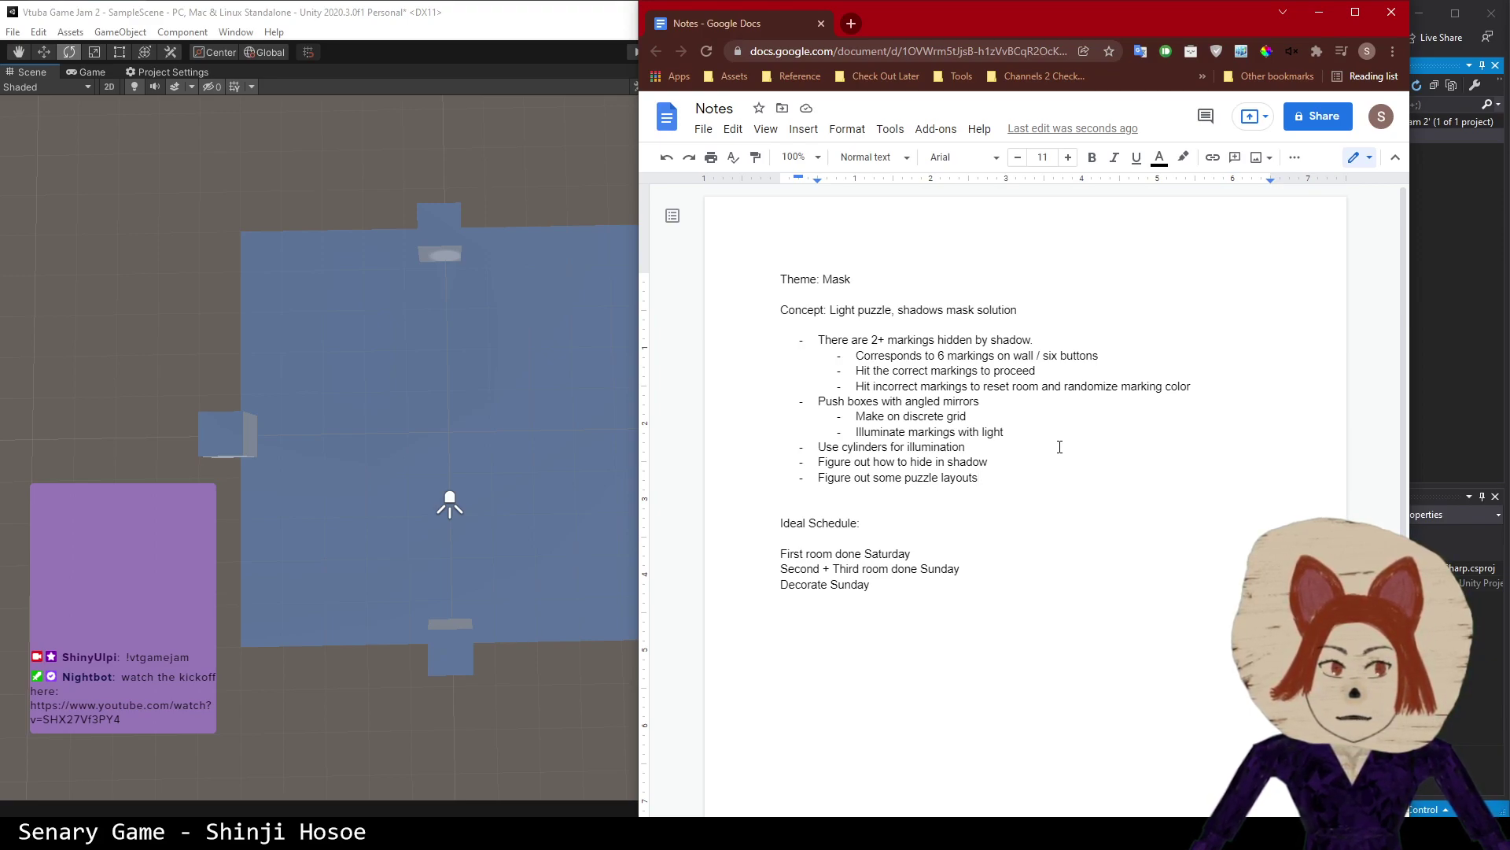
# - End the dashed list and add the heading line "Assets I need" below it, above the schedule
pyautogui.press('Return')
pyautogui.press('Return')
pyautogui.press('Return')
pyautogui.write('Ase')
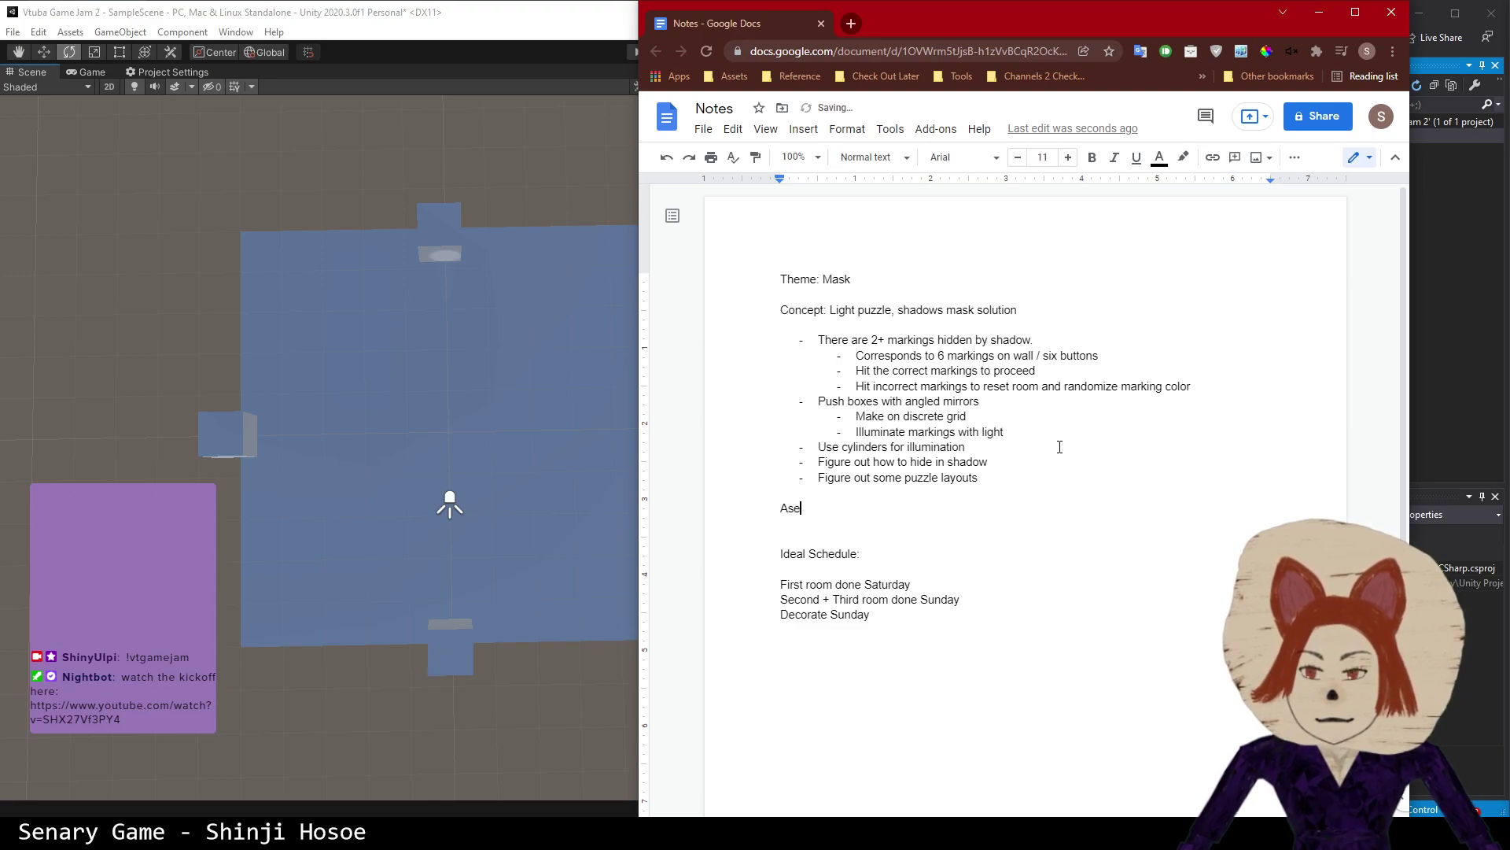
pyautogui.press('BackSpace')
pyautogui.write('sets I sho')
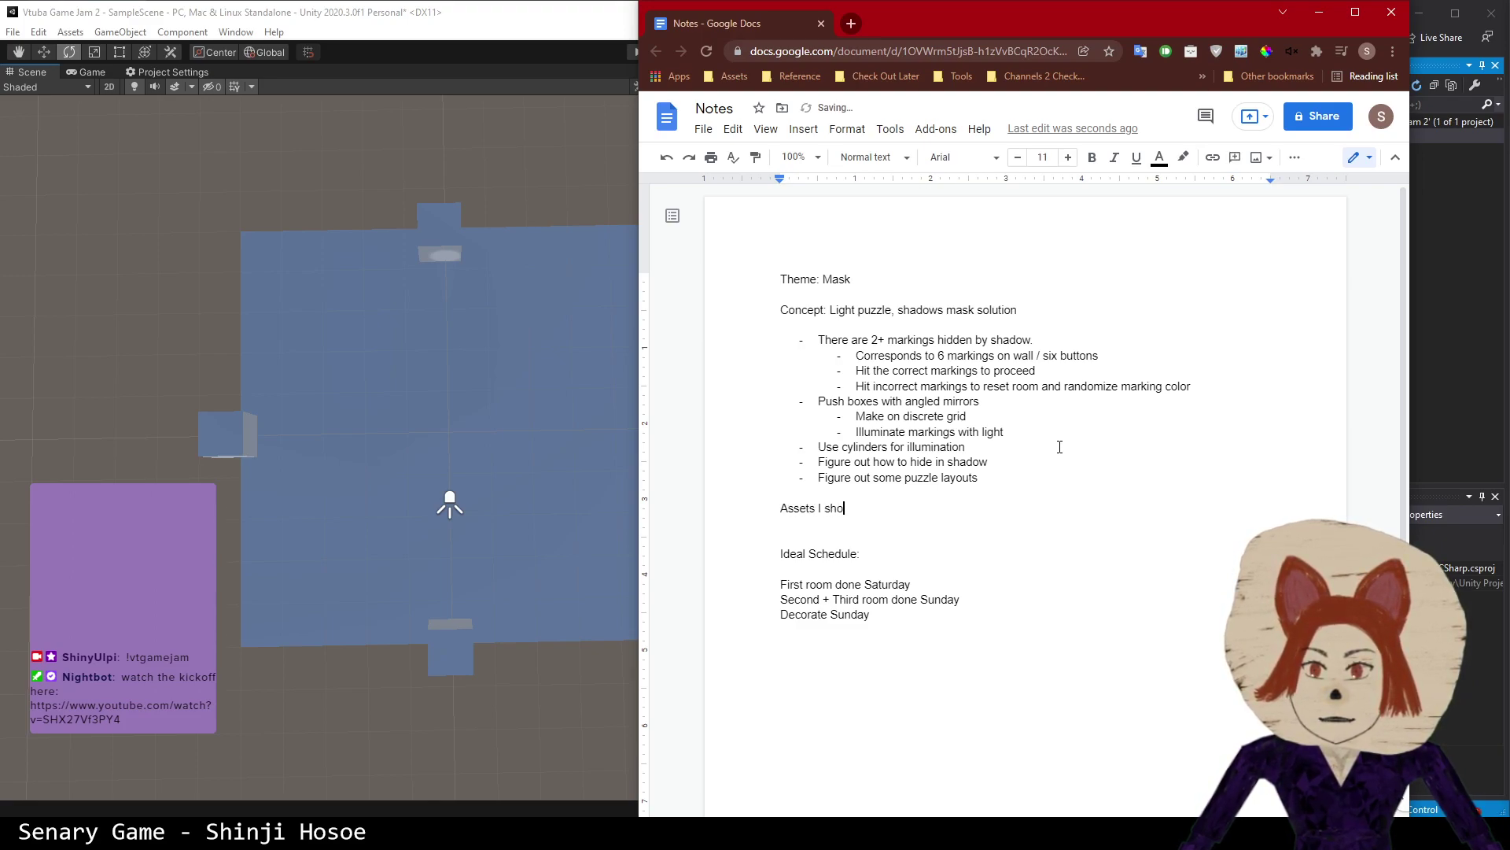
pyautogui.write('uld at least')
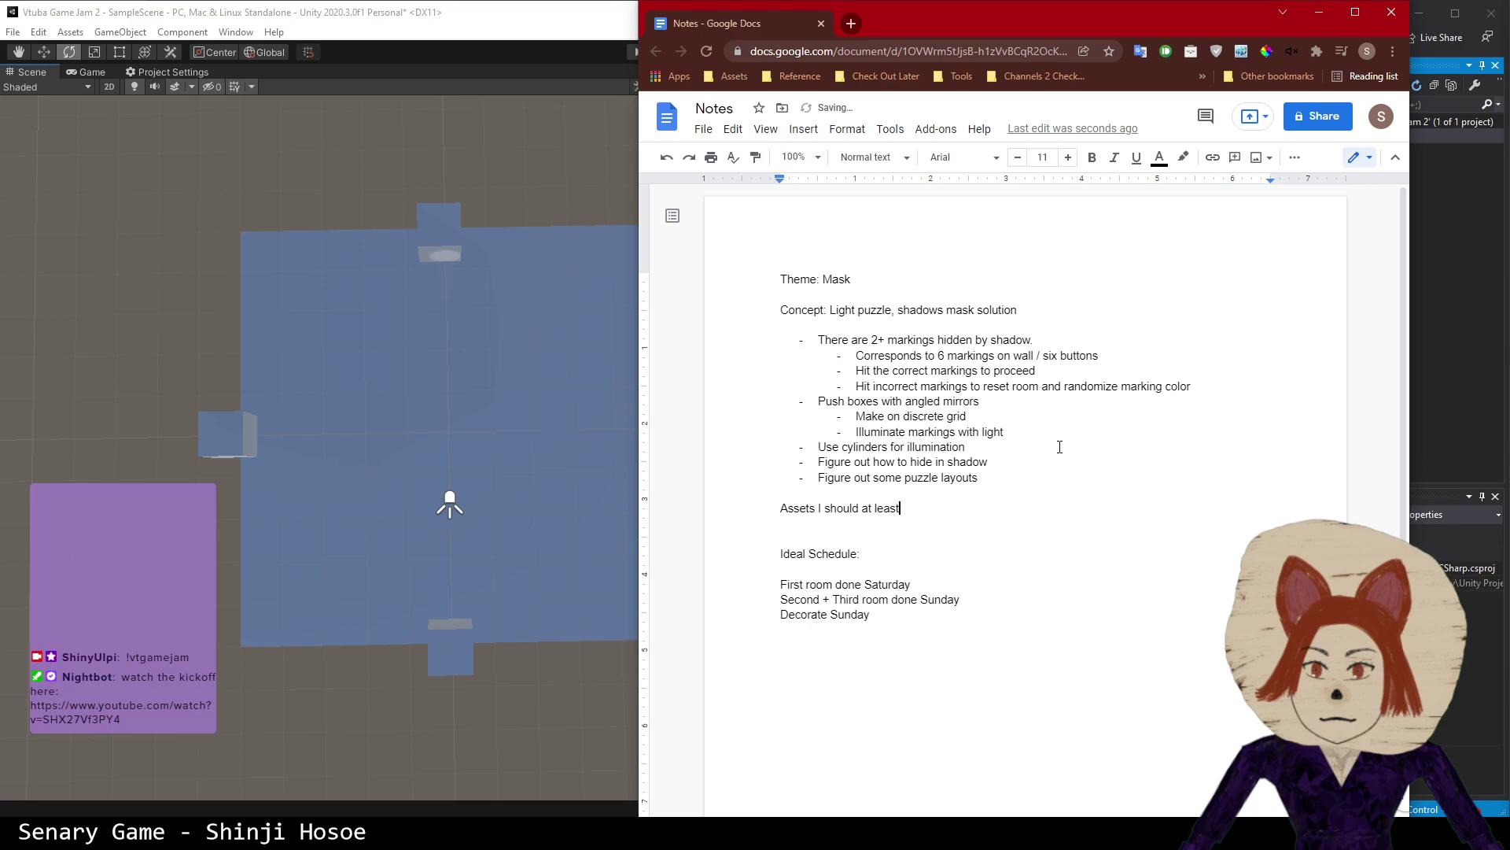
pyautogui.press('BackSpace')
pyautogui.press('BackSpace')
pyautogui.press('BackSpace')
pyautogui.press('BackSpace')
pyautogui.press('BackSpace')
pyautogui.press('BackSpace')
pyautogui.press('BackSpace')
pyautogui.press('BackSpace')
pyautogui.press('BackSpace')
pyautogui.press('BackSpace')
pyautogui.press('BackSpace')
pyautogui.press('BackSpace')
pyautogui.press('BackSpace')
pyautogui.press('BackSpace')
pyautogui.press('BackSpace')
pyautogui.write('need')
pyautogui.press('BackSpace')
pyautogui.press('BackSpace')
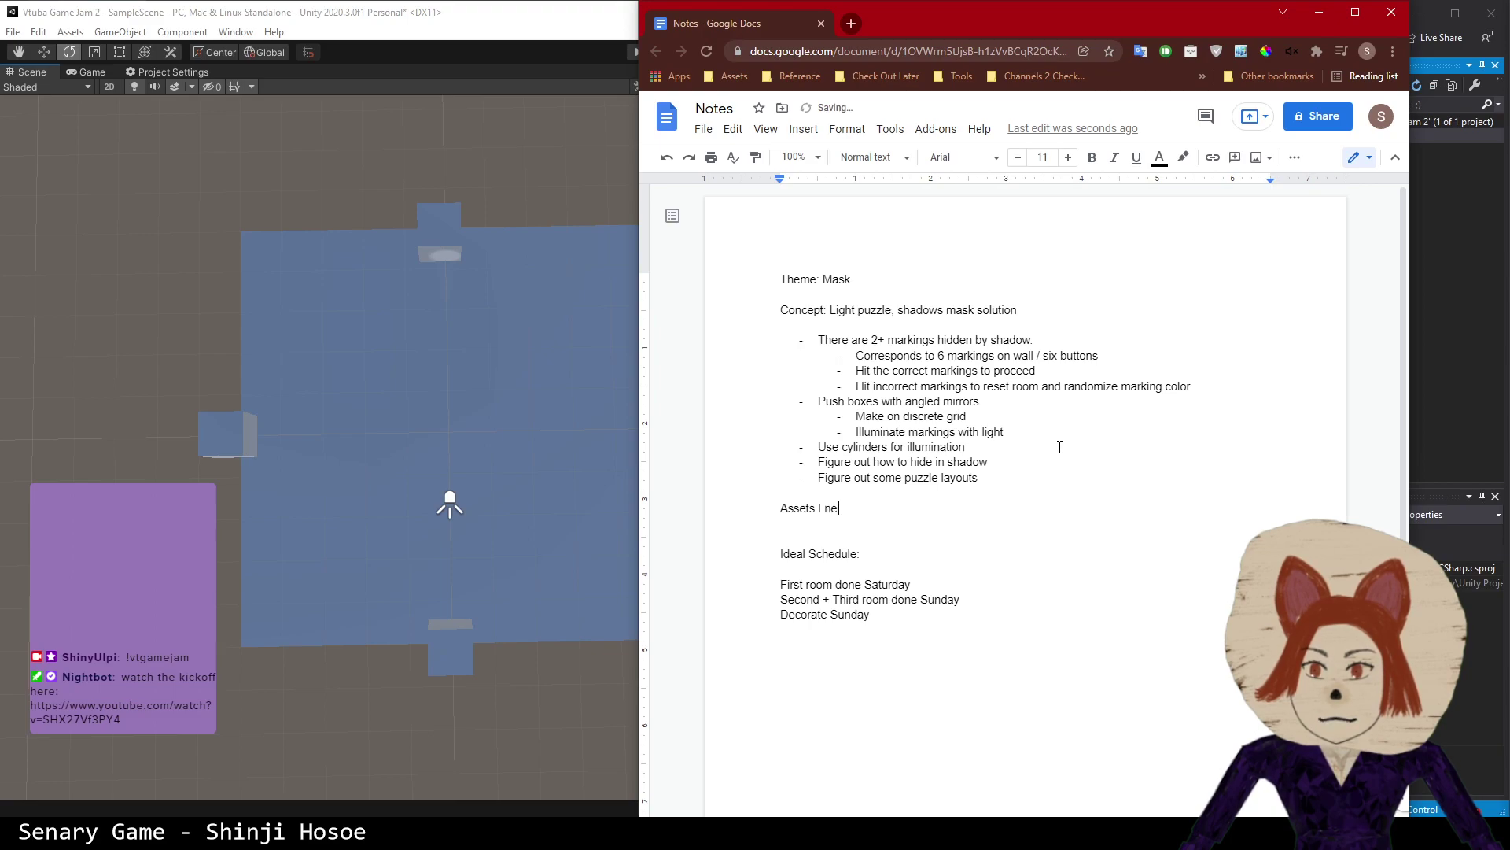
pyautogui.write('ed')
# - Start a dashed list under the assets heading with the item "Character (pref with mask) (download)"
pyautogui.press('Return')
pyautogui.write('- Character ')
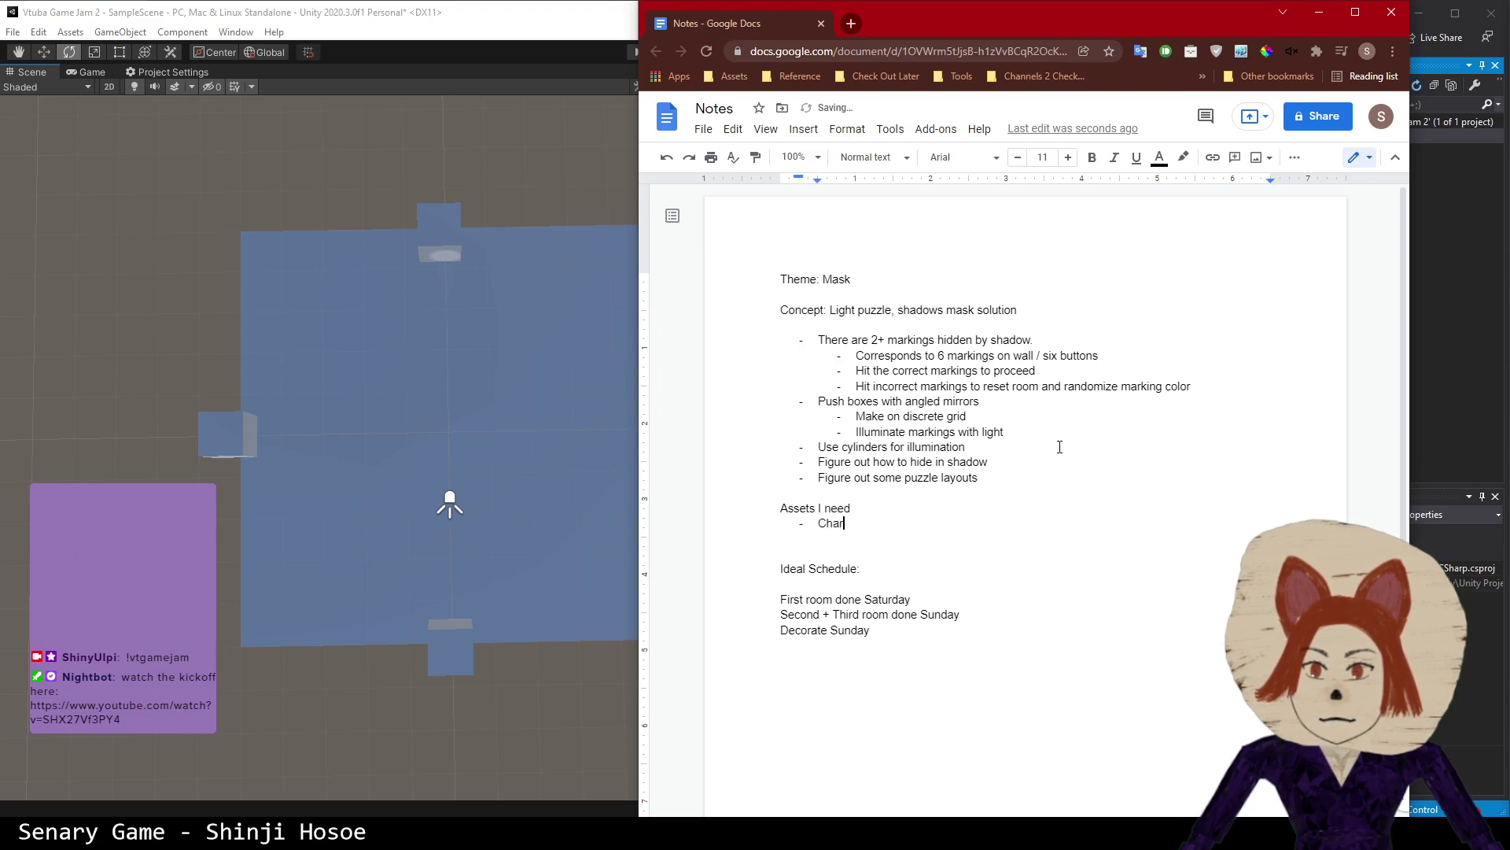
pyautogui.write('(pr')
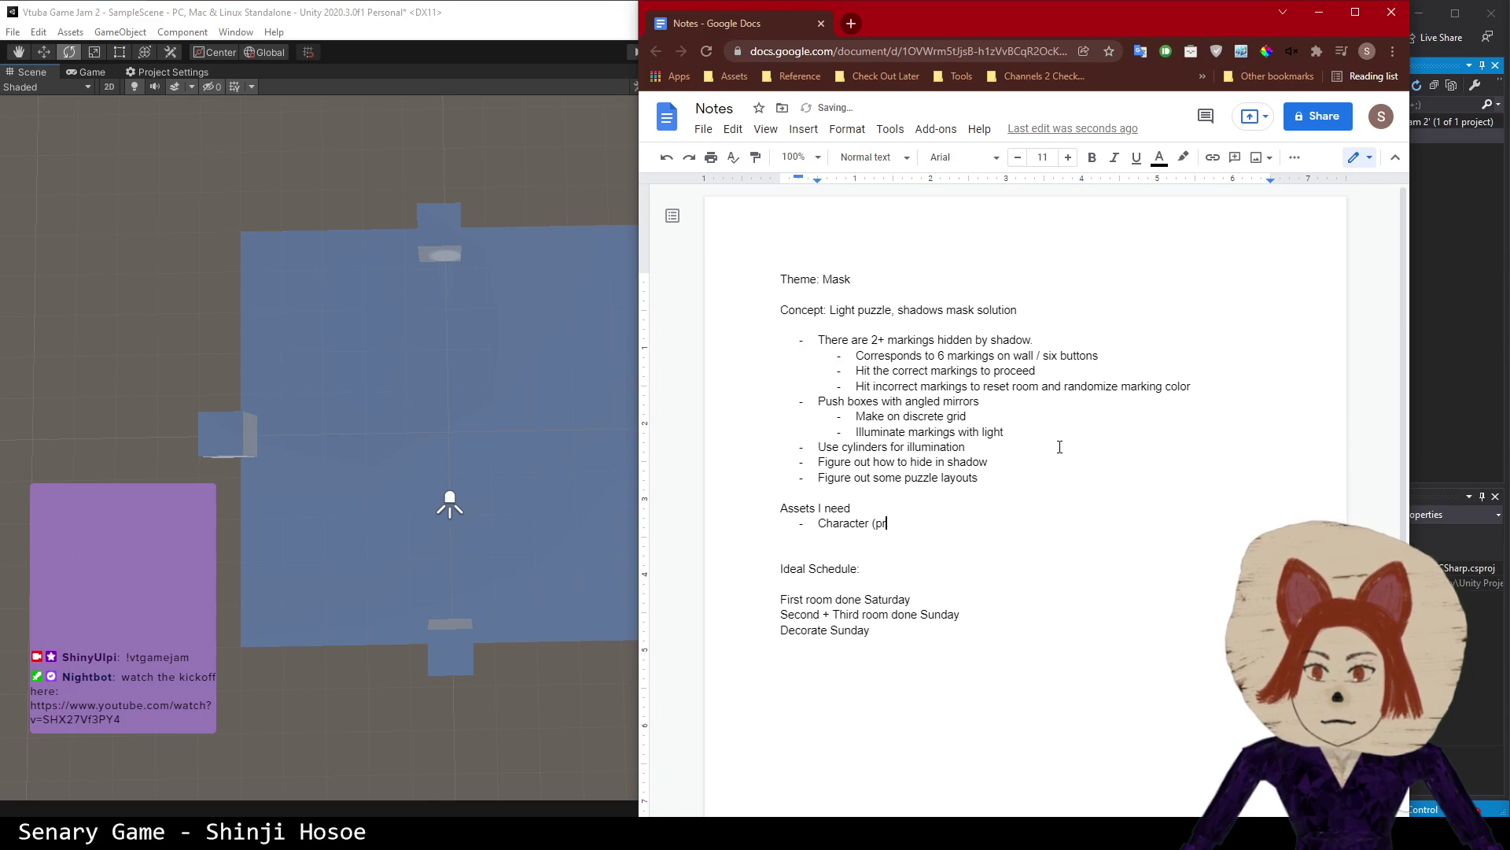
pyautogui.write('ef with mask) (')
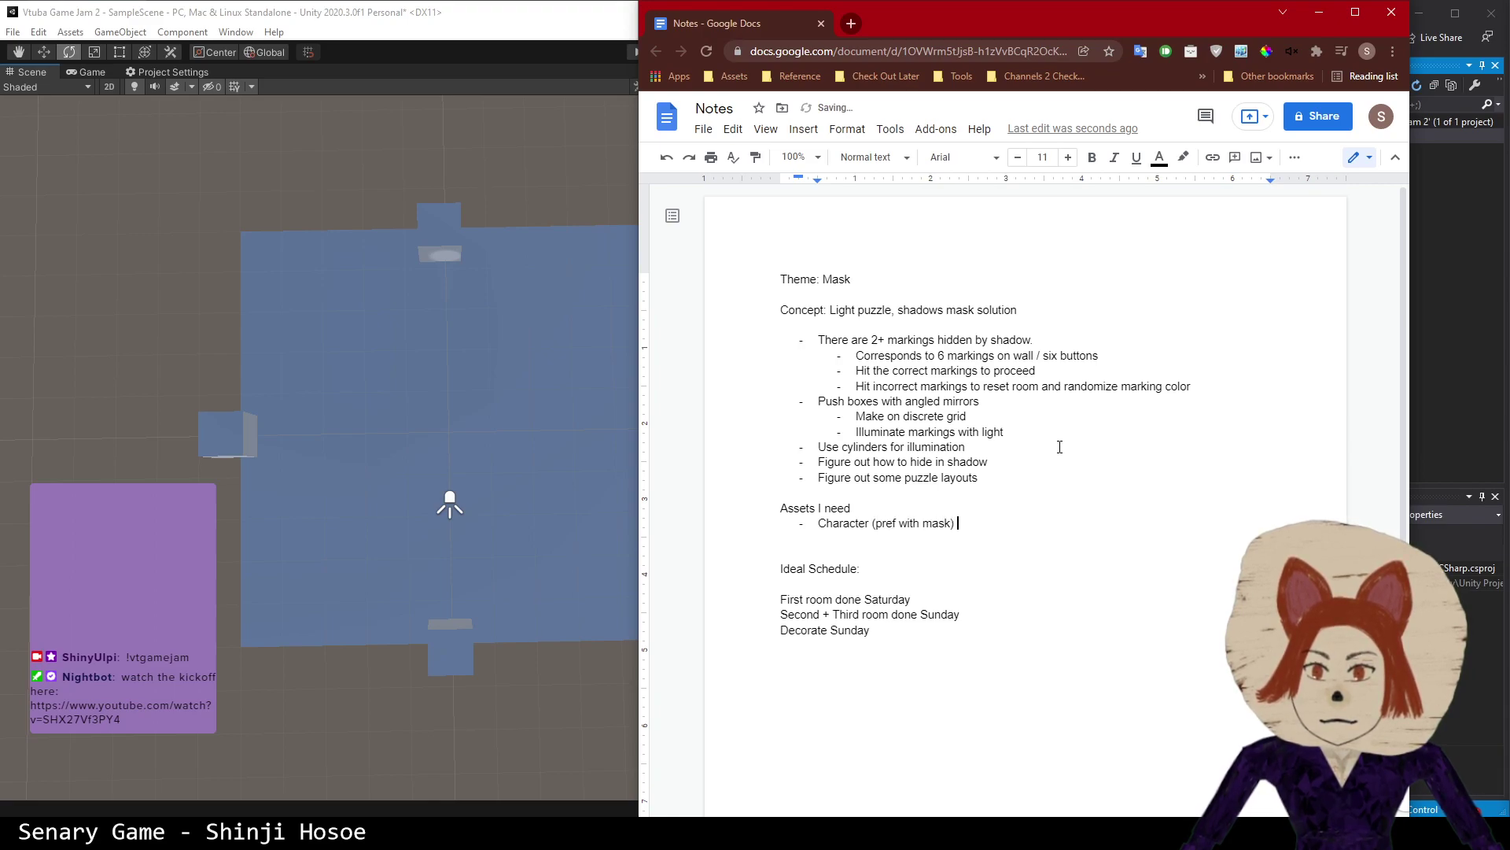
pyautogui.write('download)')
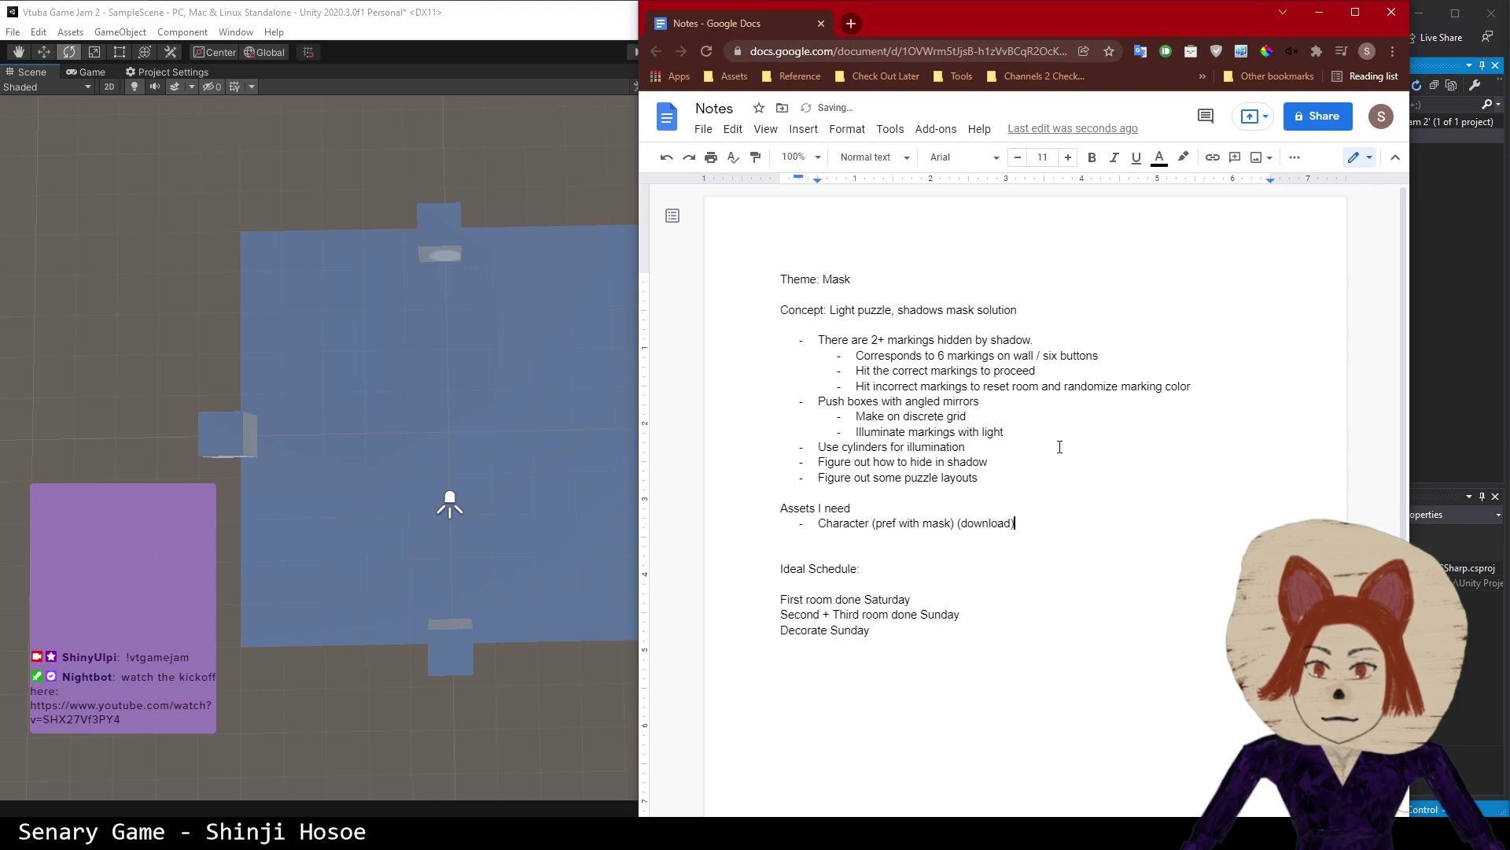
# - Add the items "Angled Mirror" and "Light Source" to the assets list, followed by an empty dashed item
pyautogui.press('Return')
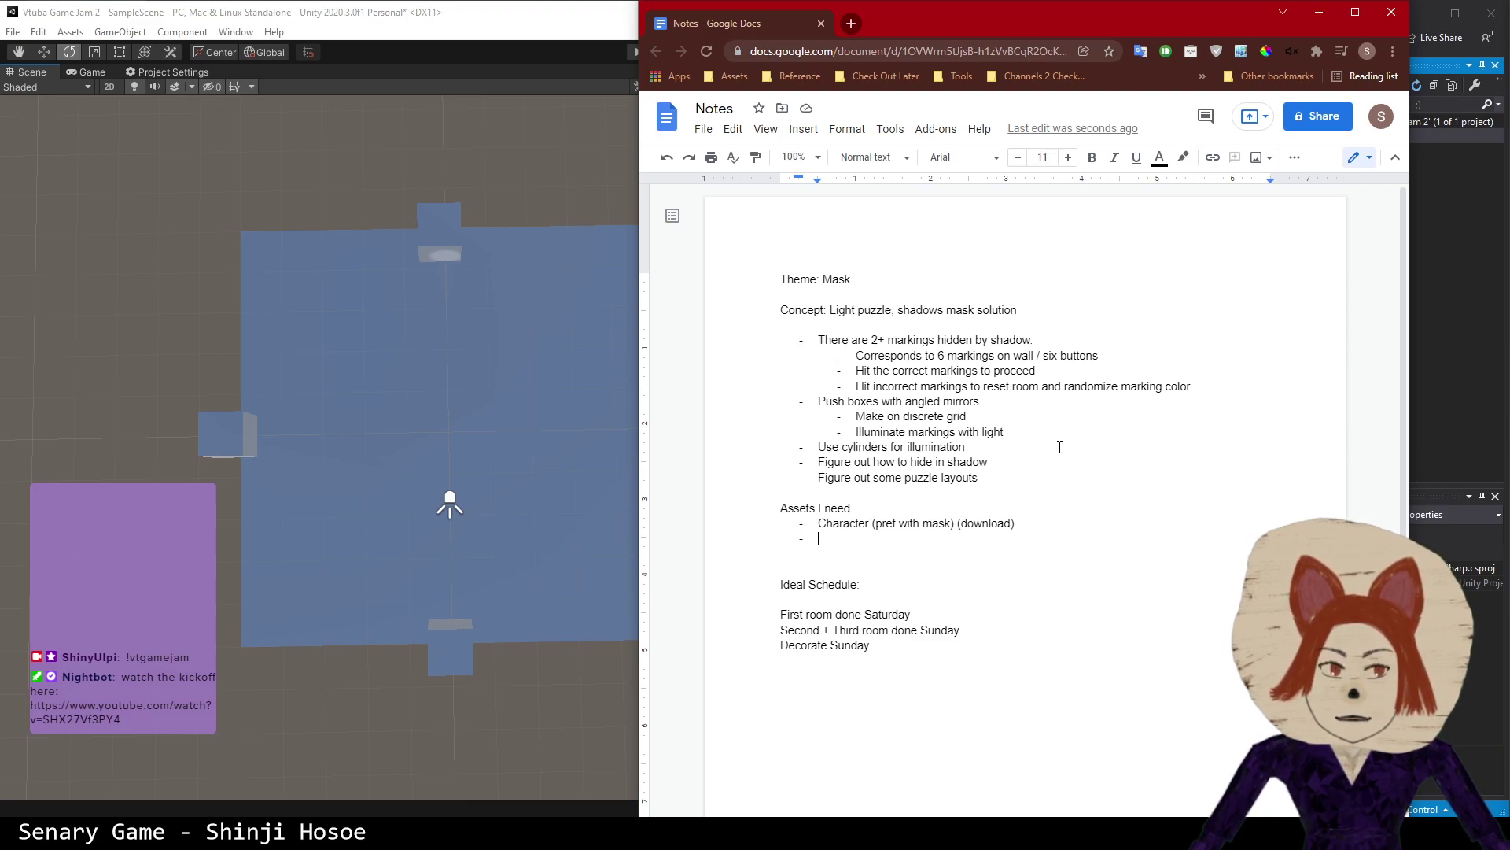
pyautogui.write('Angled M')
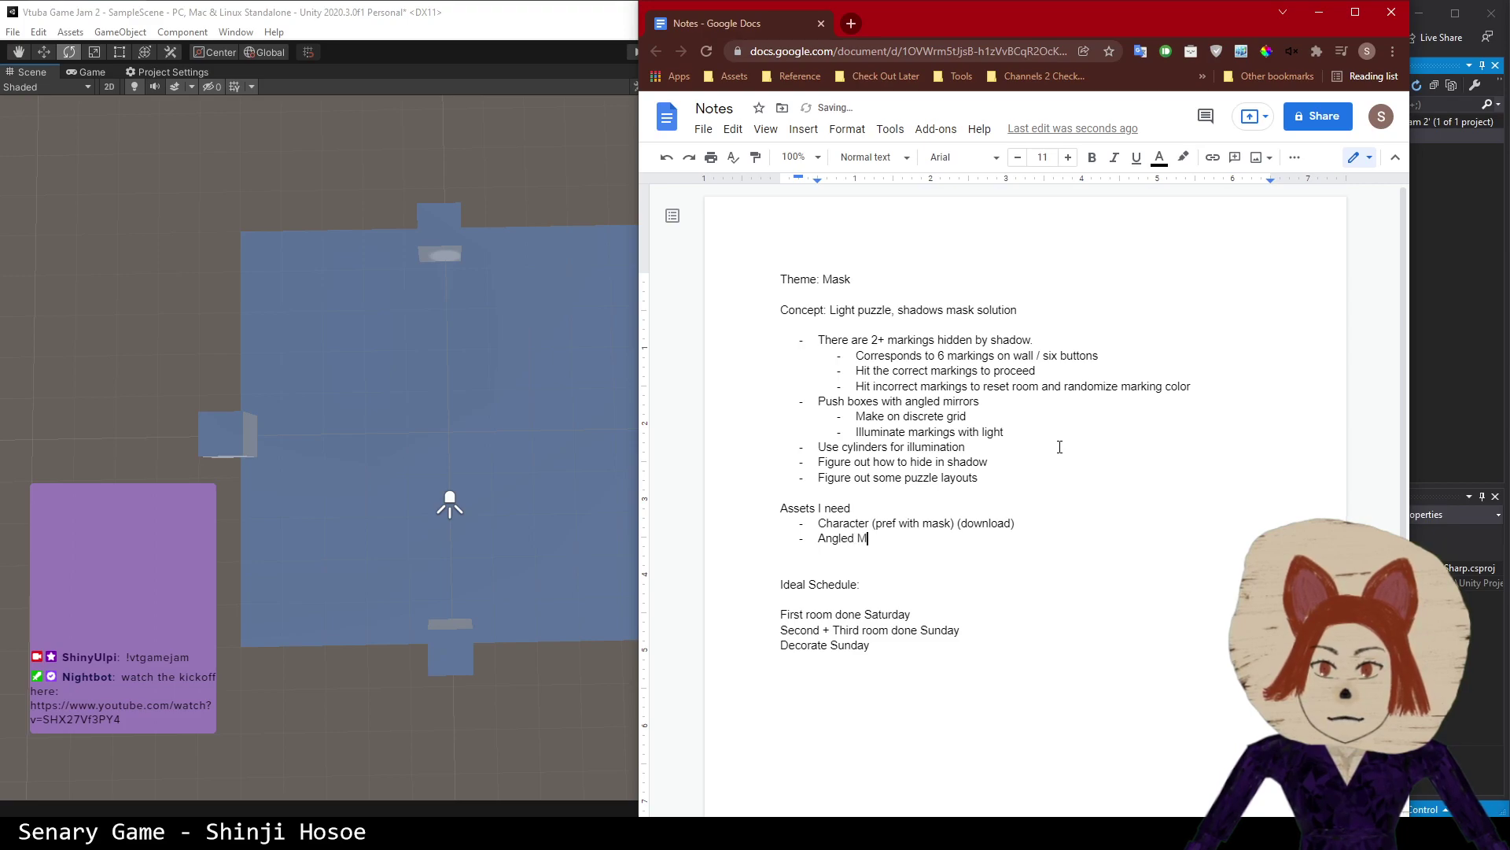
pyautogui.write('irror')
pyautogui.press('Return')
pyautogui.write('Light S')
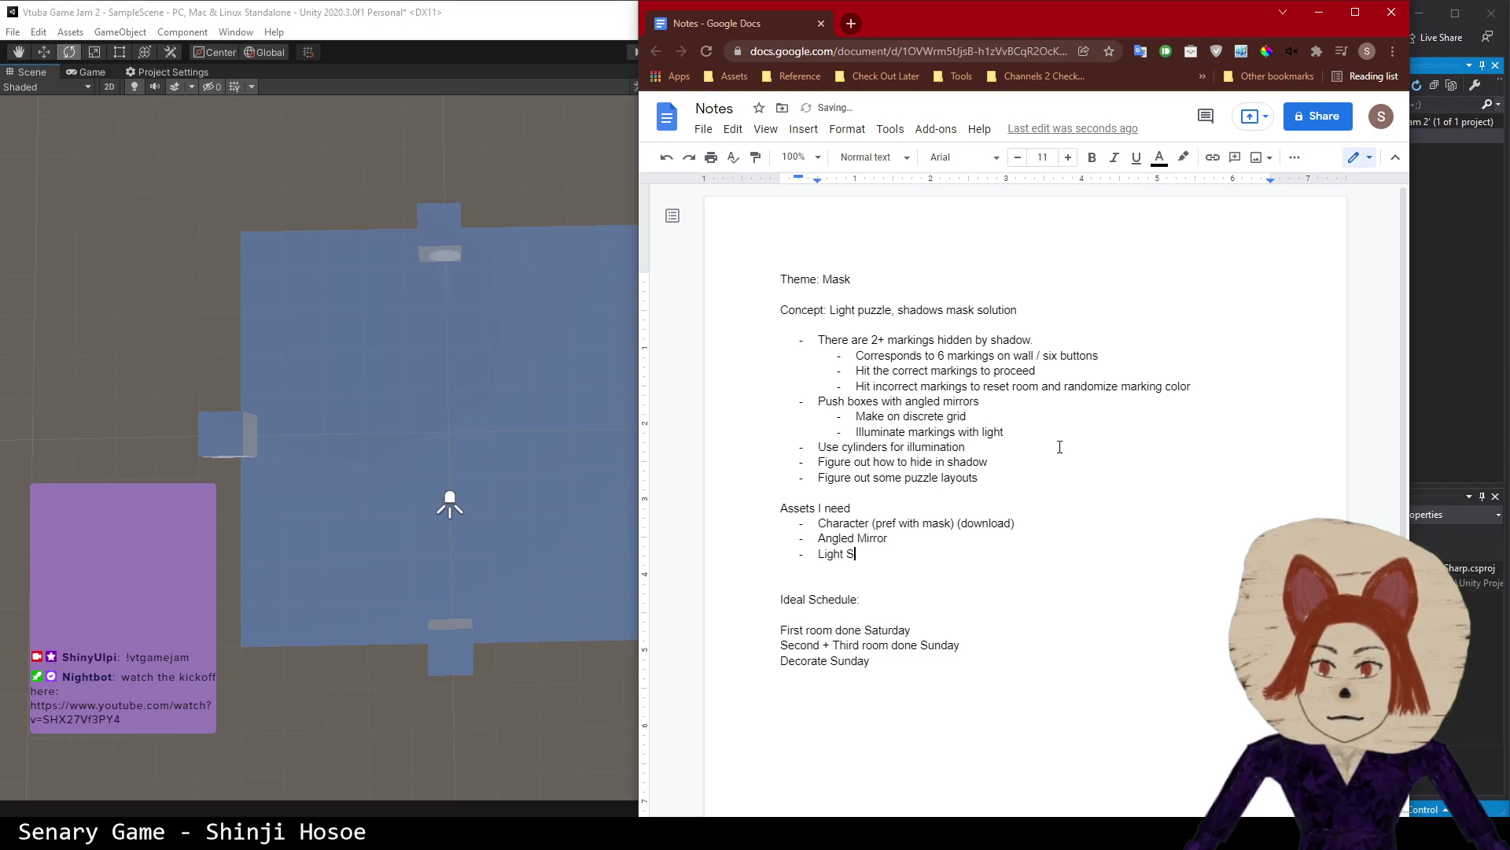
pyautogui.write('ource')
pyautogui.press('Return')
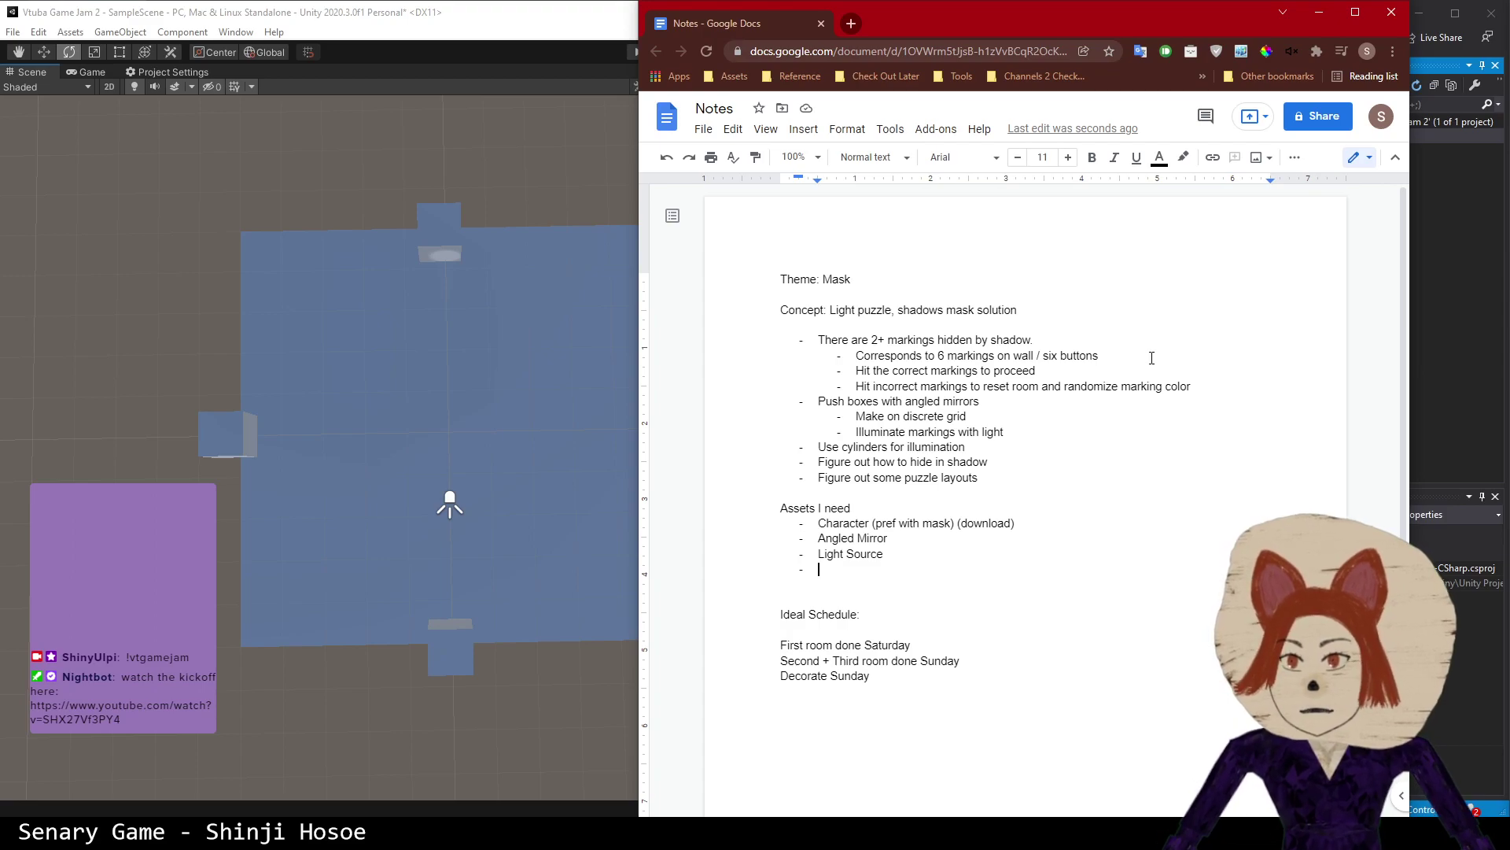
# - Add a nested item under "Illuminate markings with light" reading "If have time: record which markings have been illuminated"
pyautogui.click(1217, 386)
pyautogui.click(1118, 422)
pyautogui.click(1106, 431)
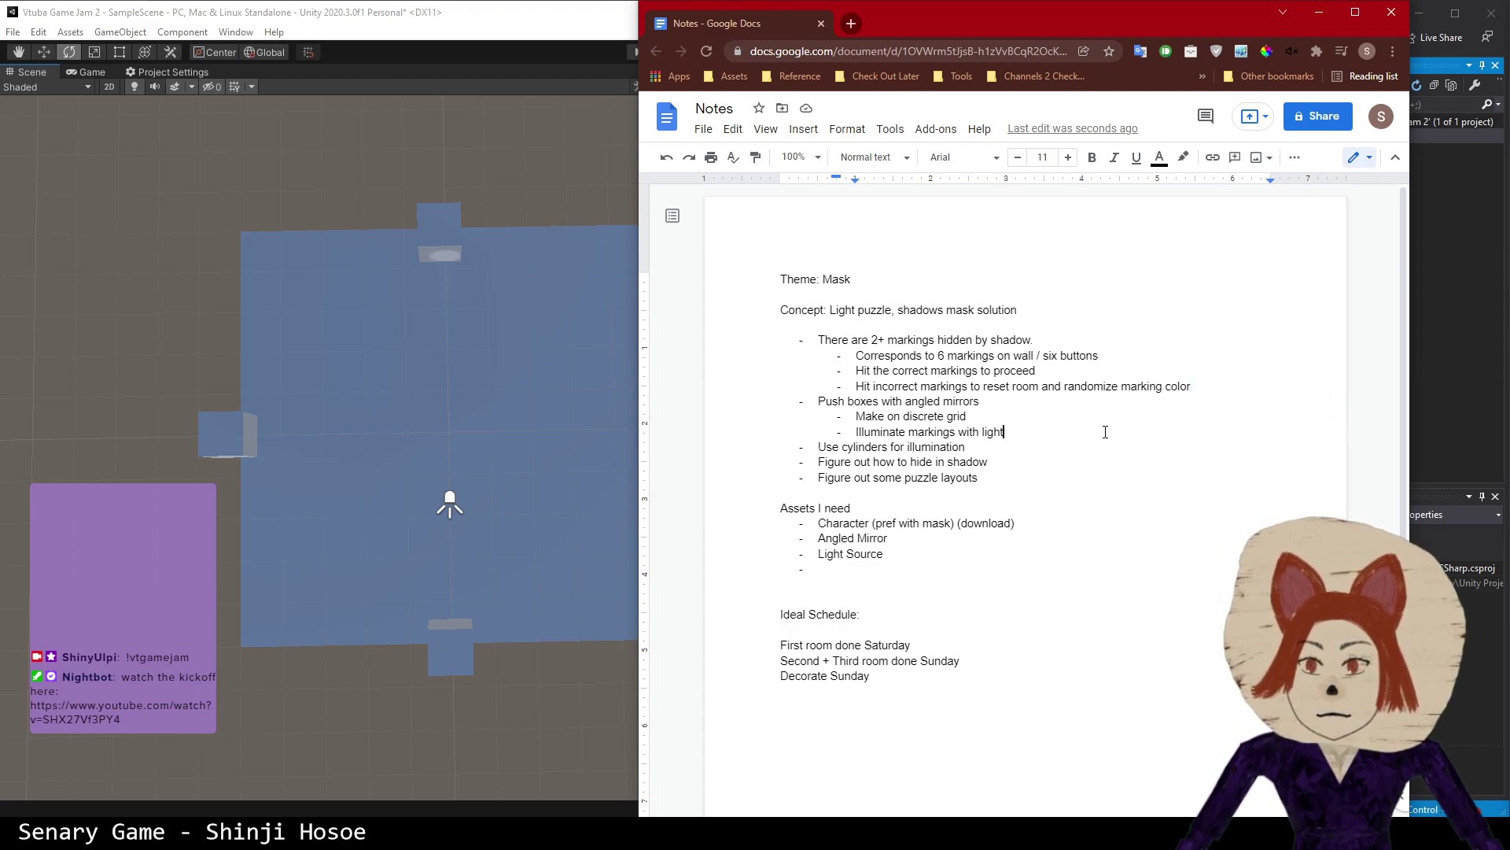
pyautogui.press('Return')
pyautogui.press('Tab')
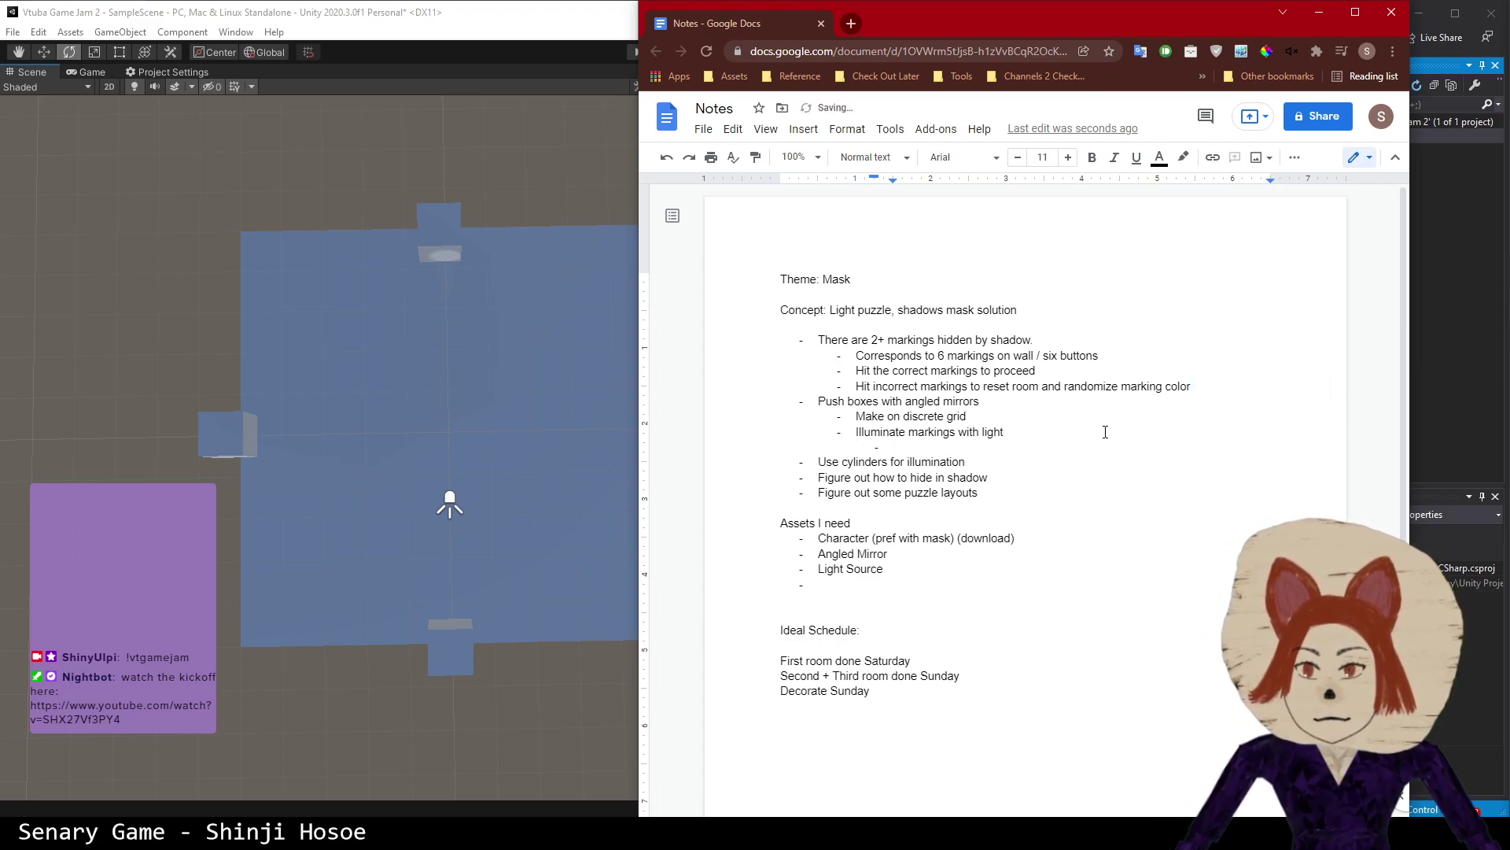
pyautogui.write('If have ')
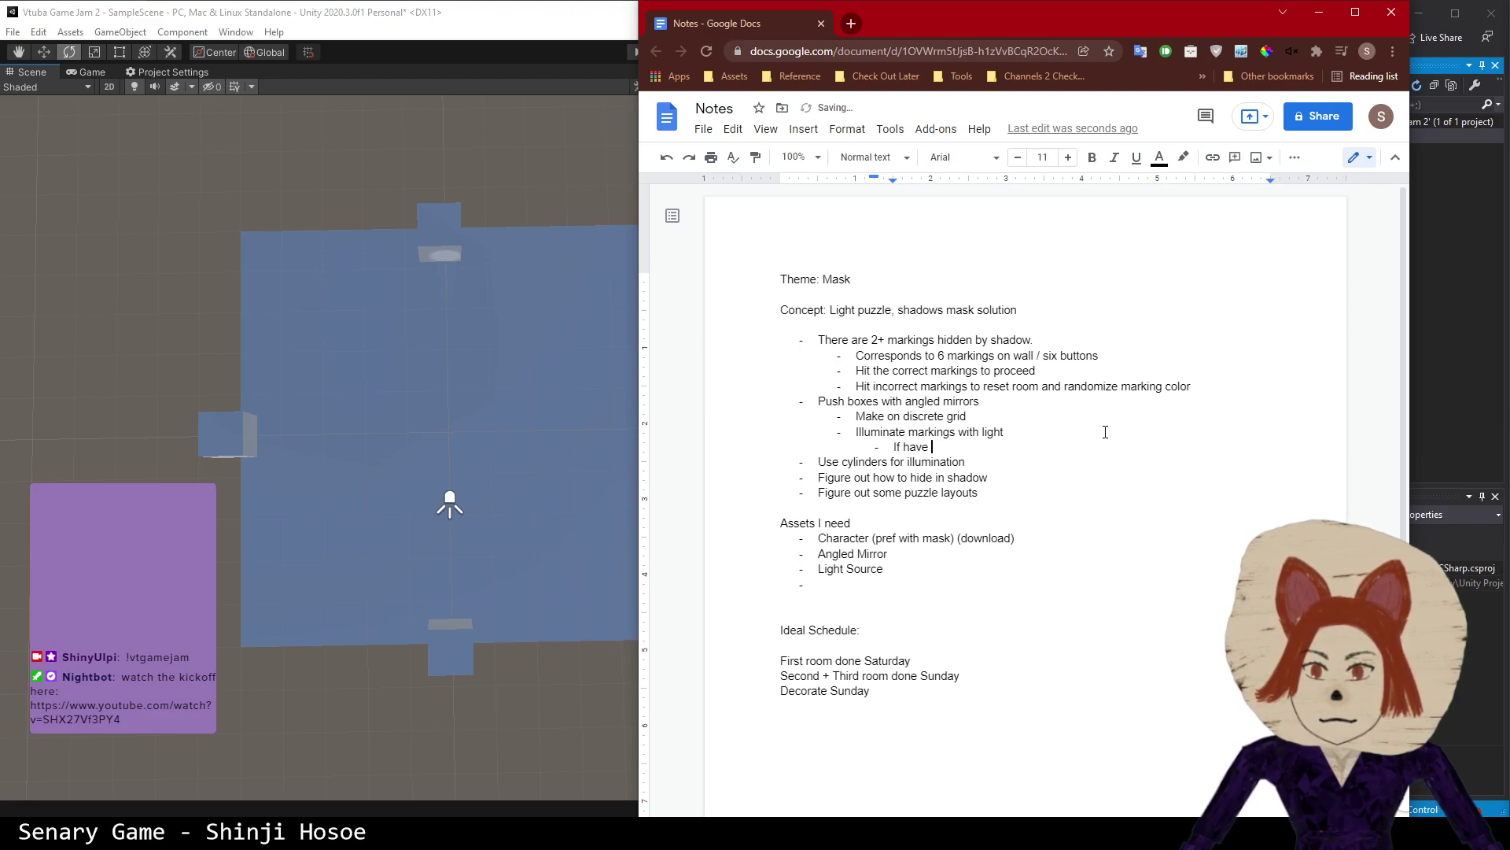
pyautogui.write('time: record ')
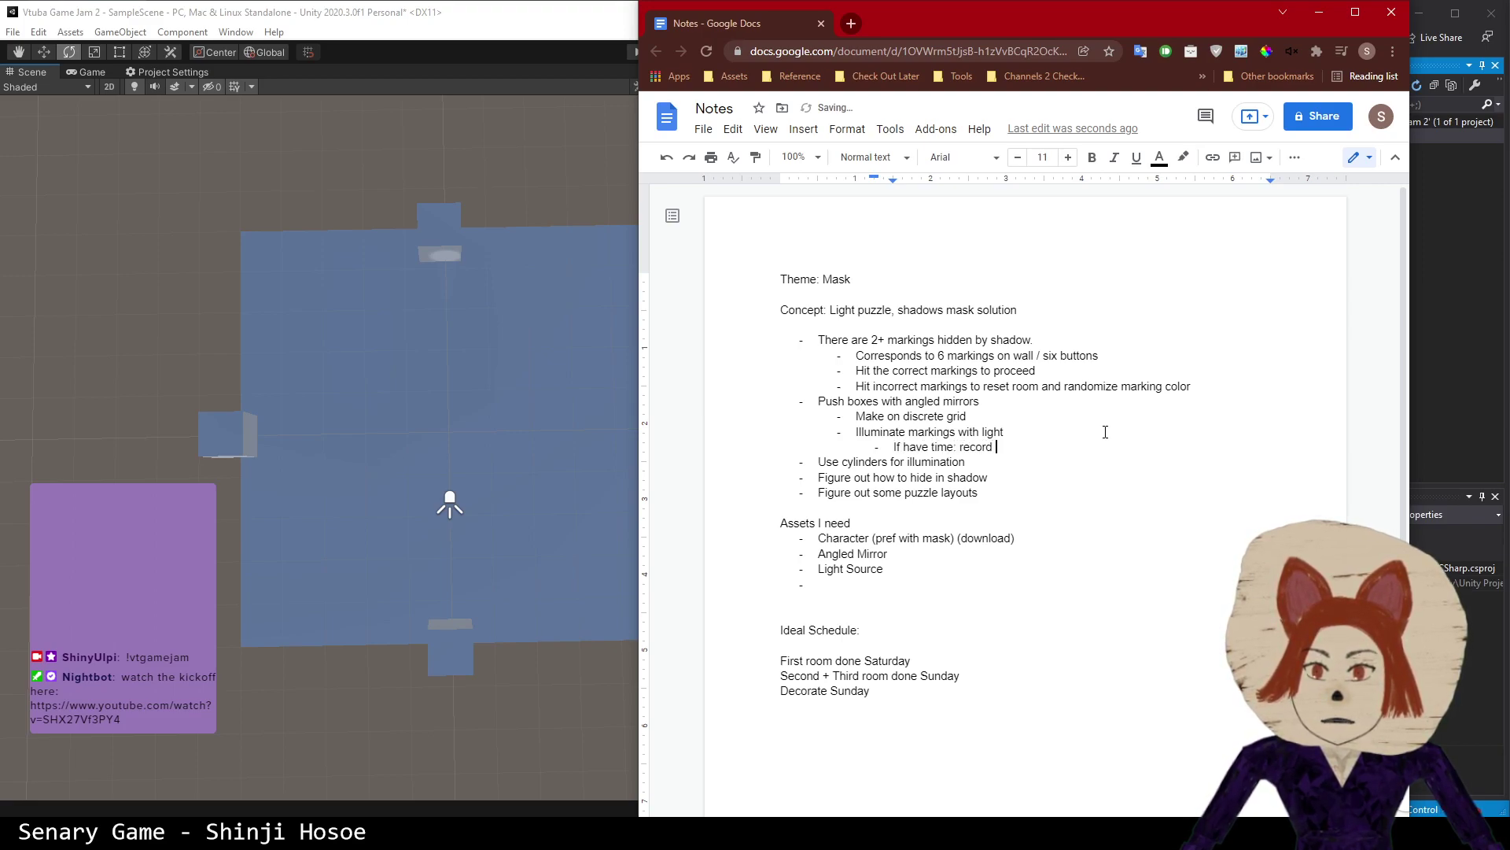
pyautogui.write('which markings ')
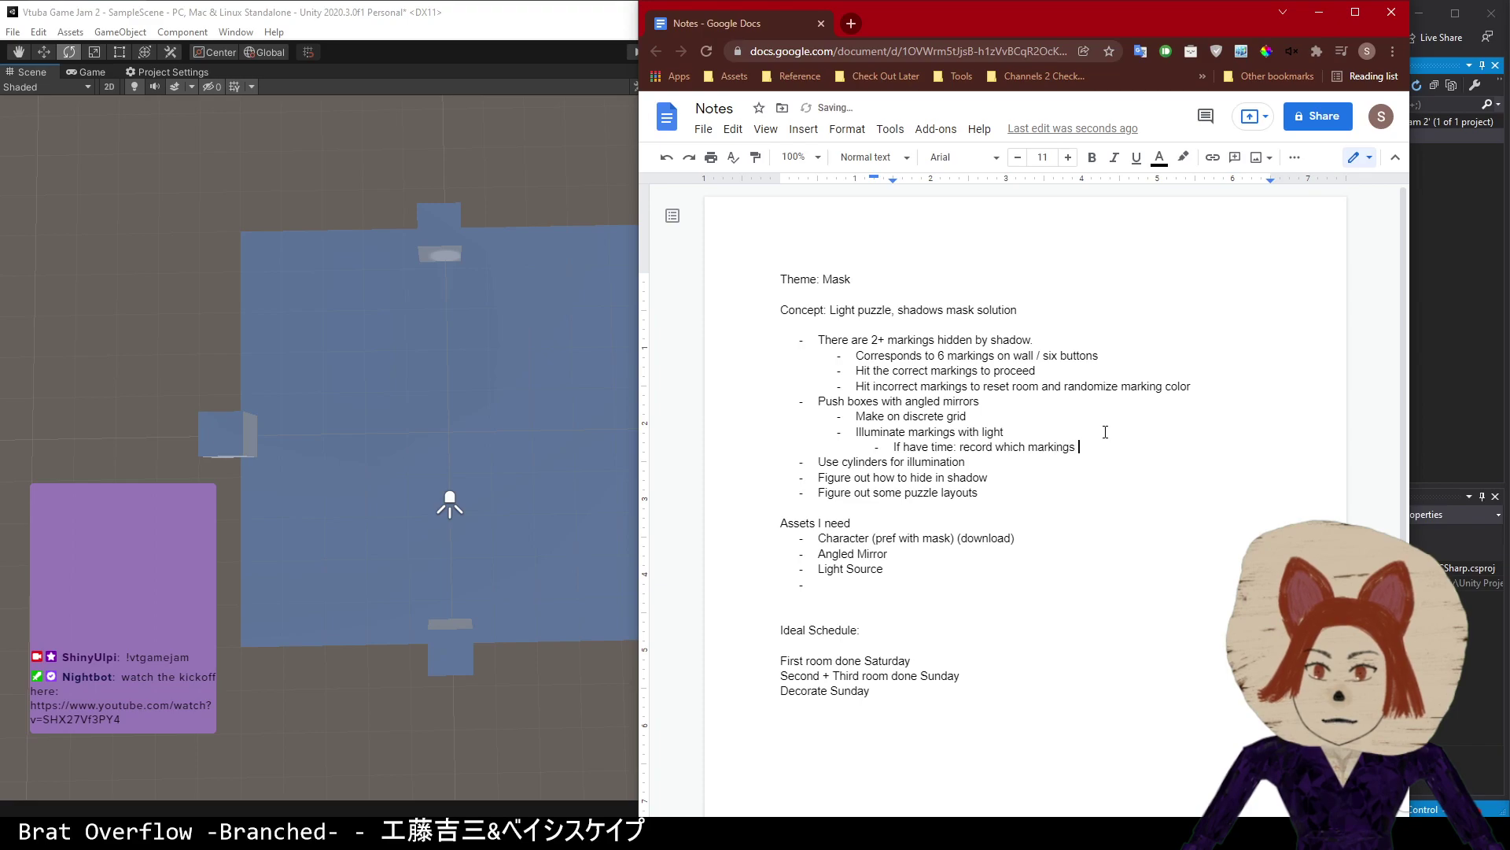
pyautogui.write('have been il')
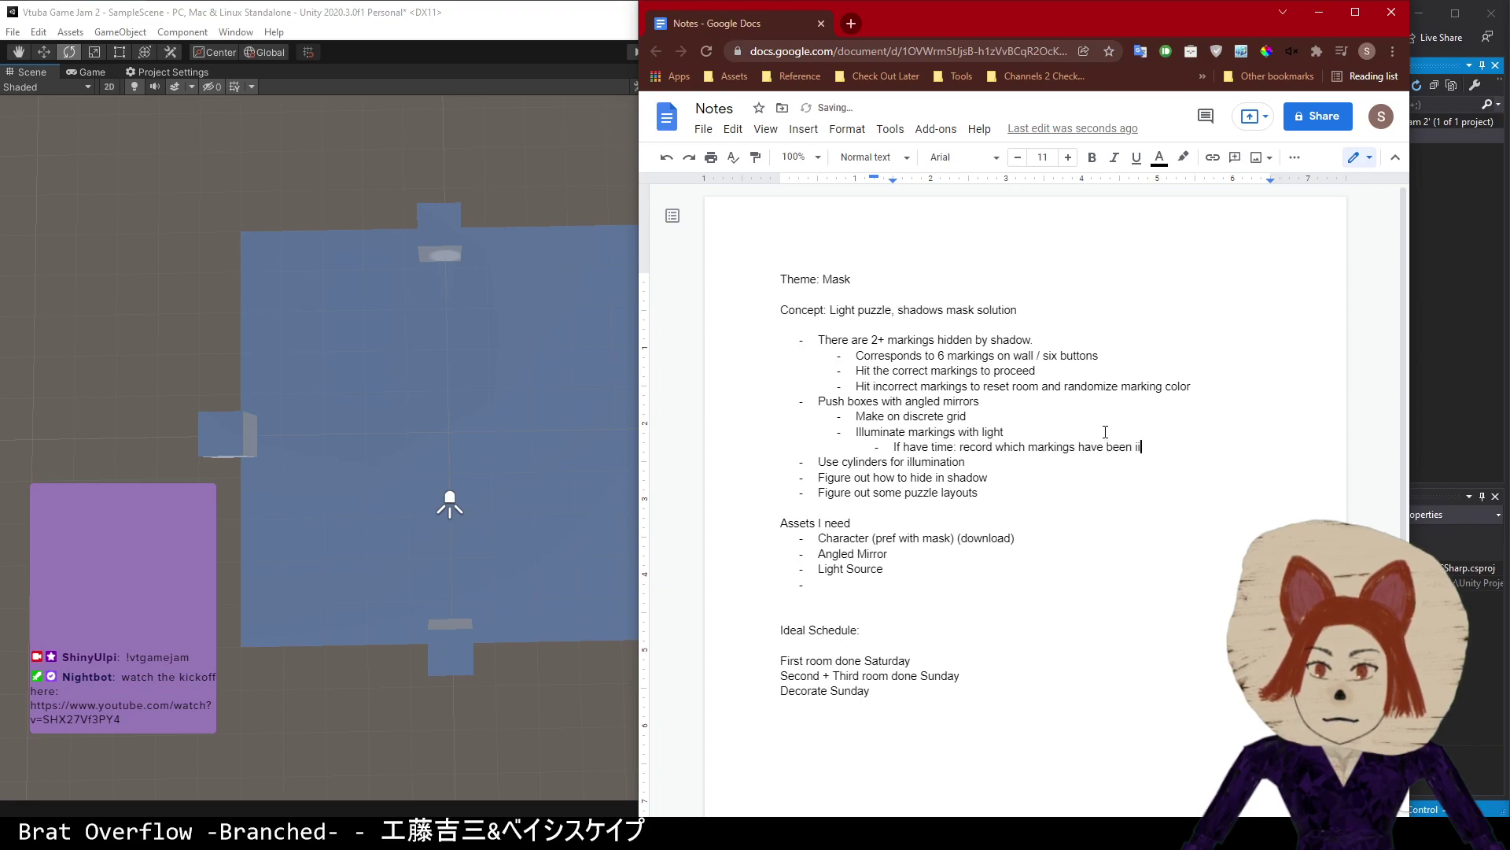
pyautogui.write('luminated')
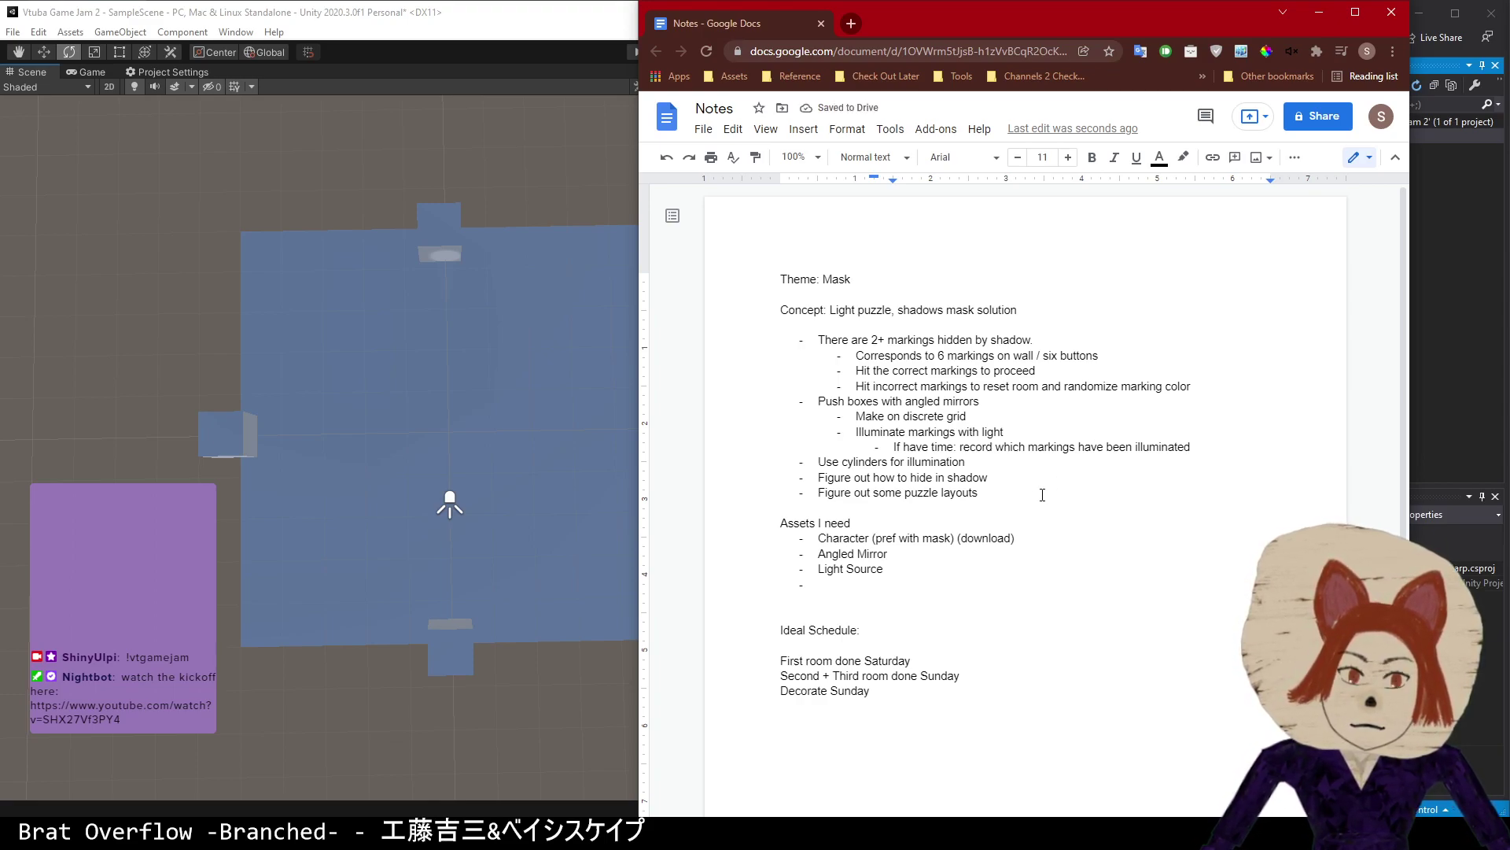
# - Fill the empty assets item with "Markings? (probably just used colored primitives)" and start another dashed item below it
pyautogui.click(957, 583)
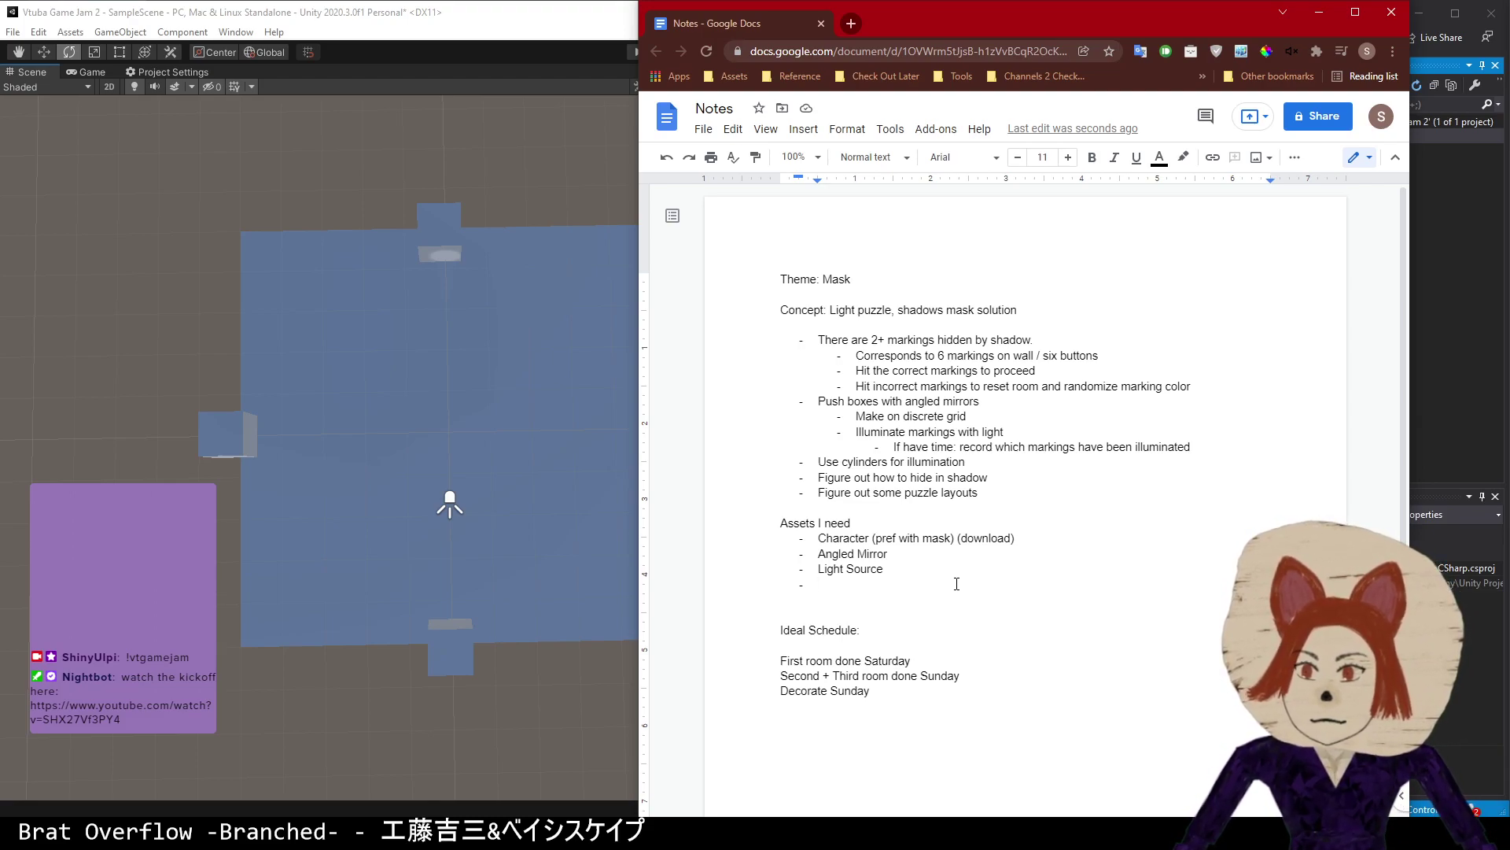
pyautogui.click(952, 554)
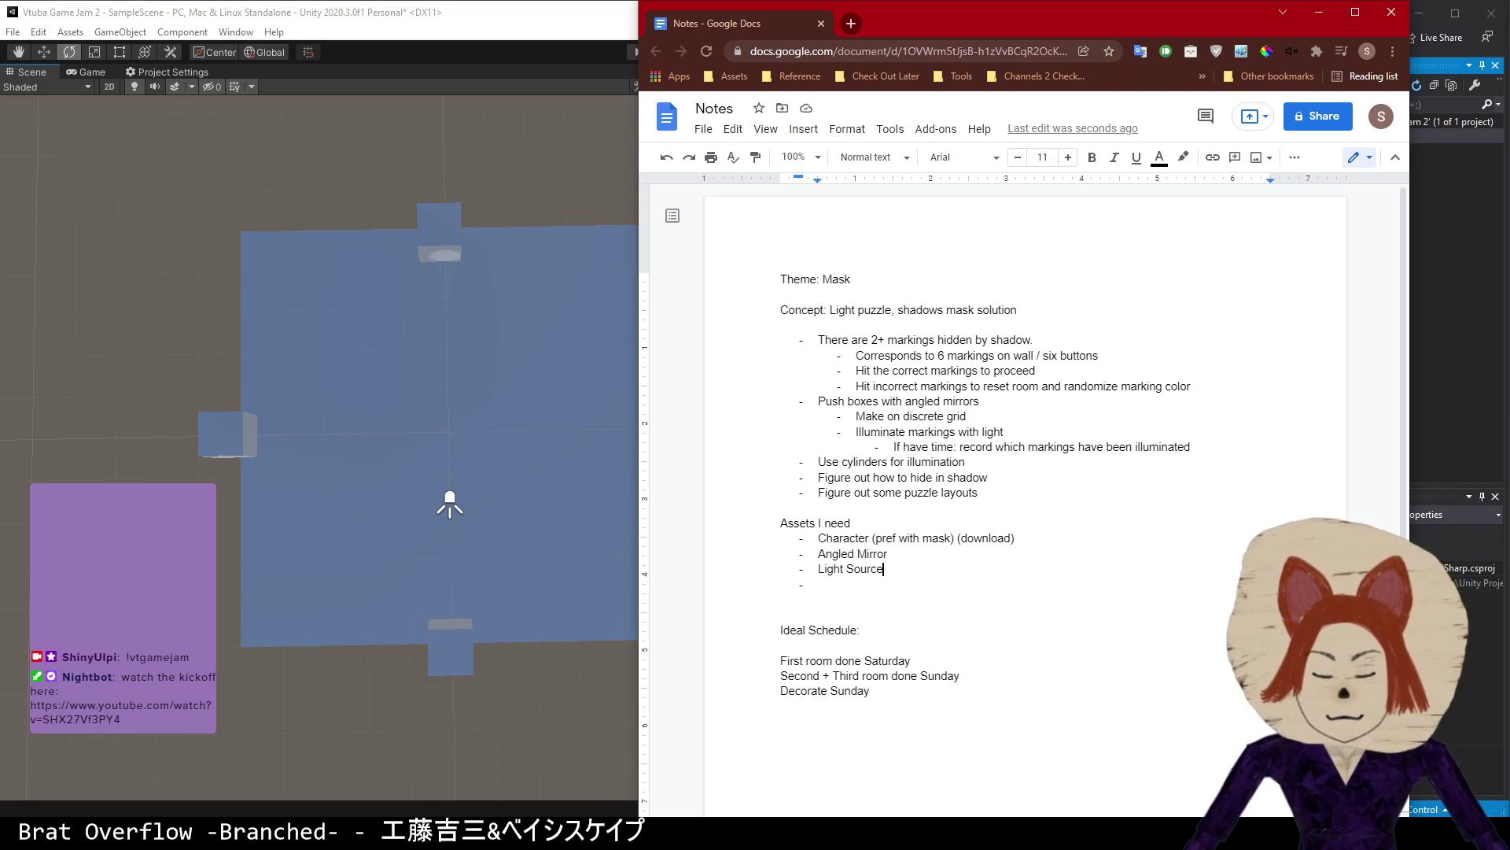
pyautogui.hotkey('alt', 'Tab')
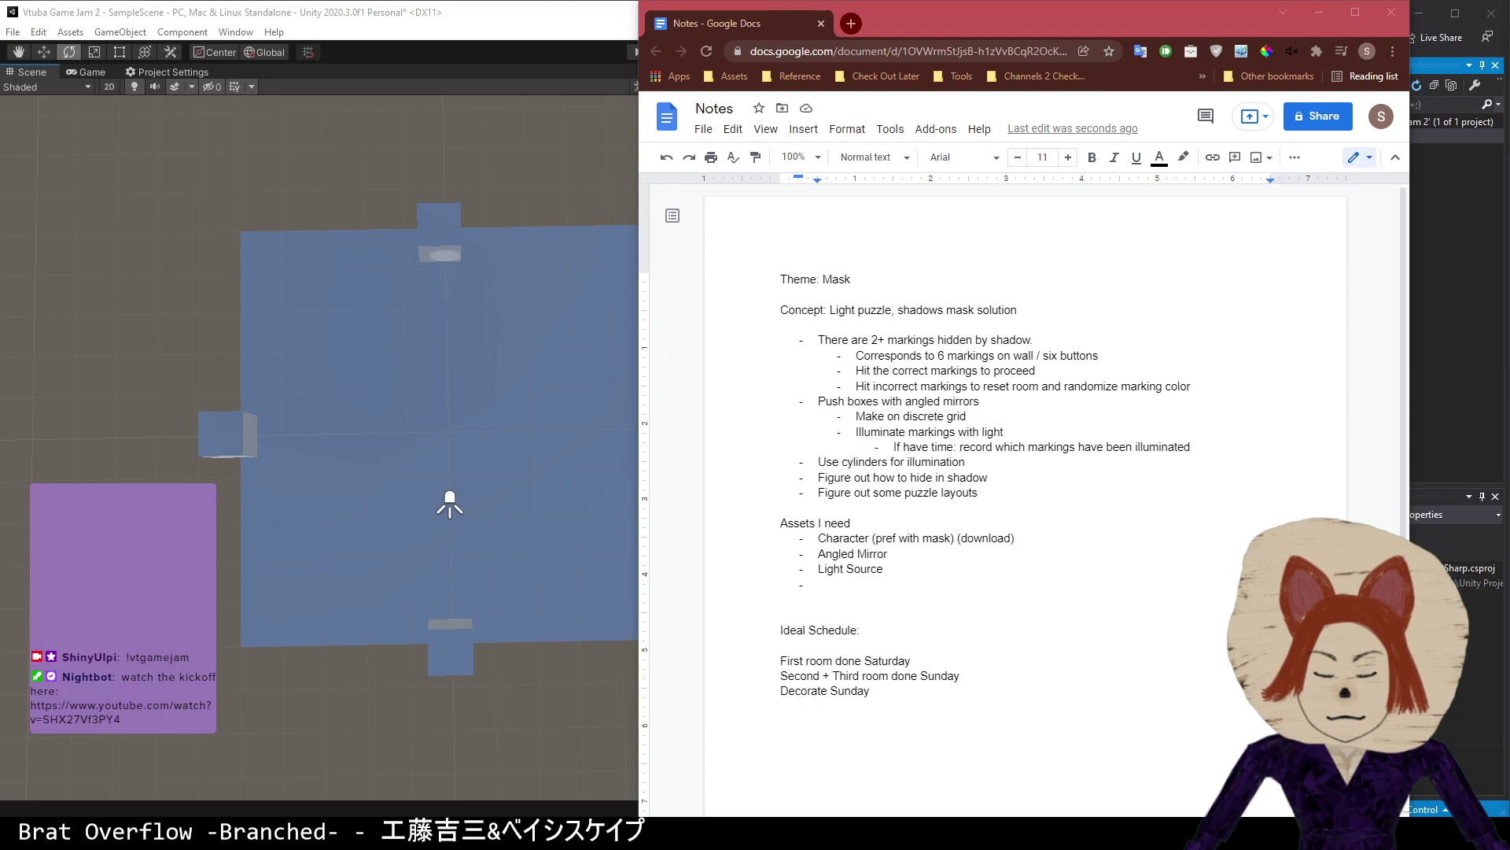
pyautogui.hotkey('alt', 'Tab')
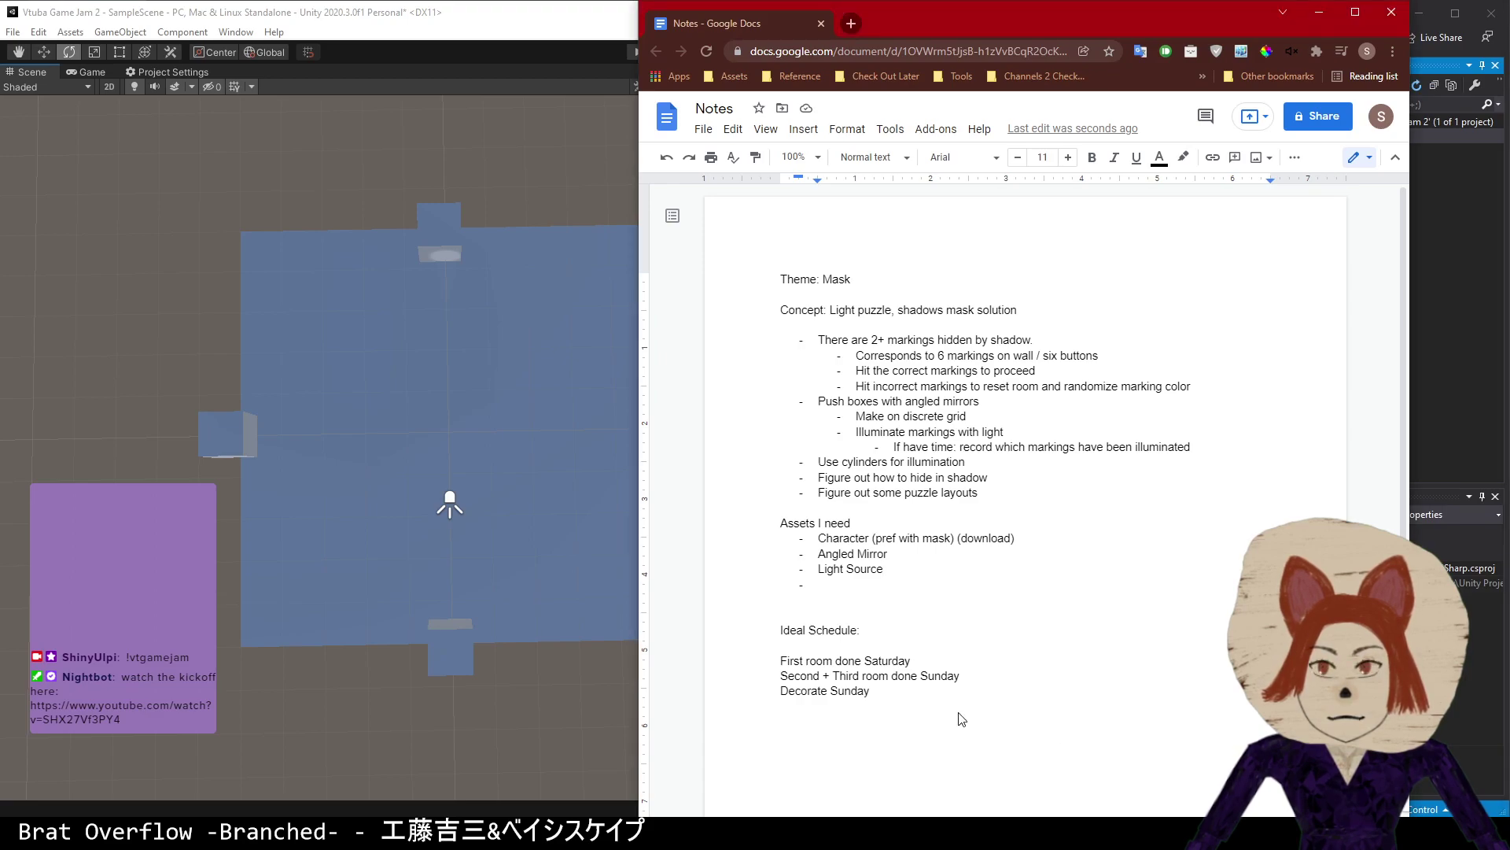
pyautogui.click(883, 586)
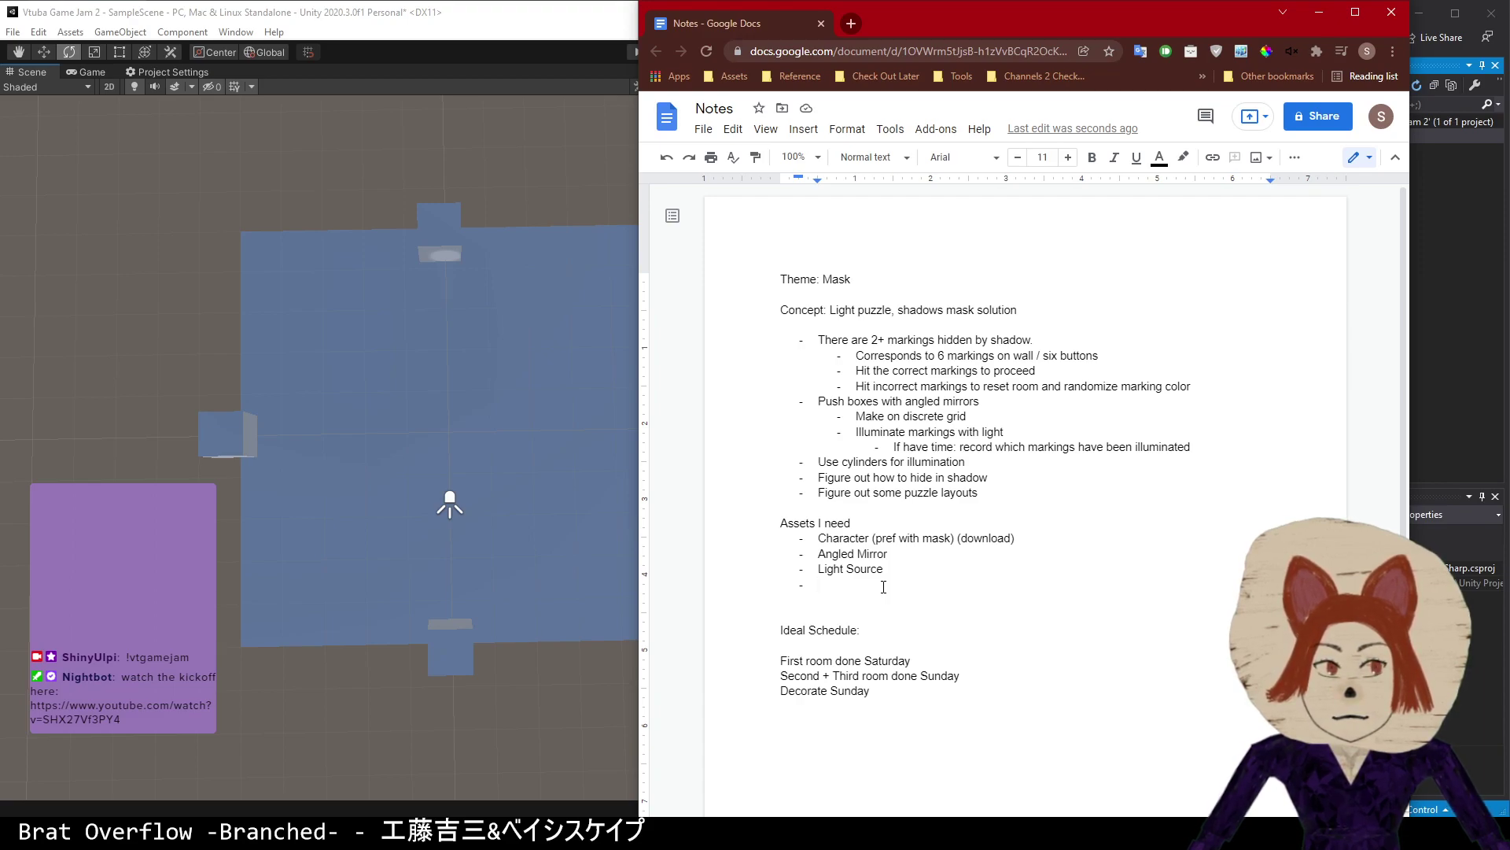
pyautogui.write('mark')
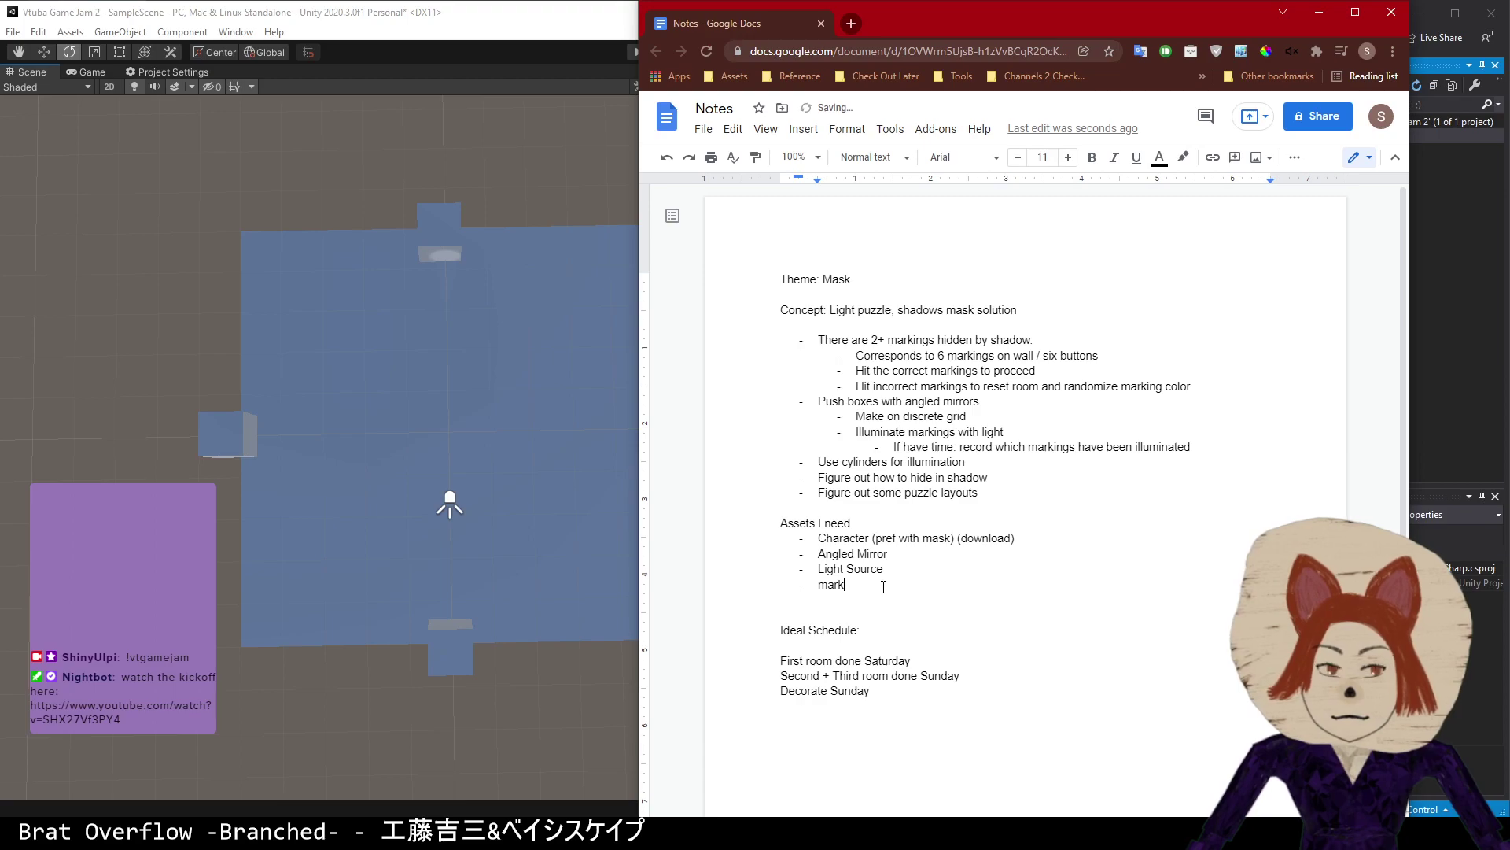
pyautogui.press('BackSpace')
pyautogui.press('BackSpace')
pyautogui.write('Marki')
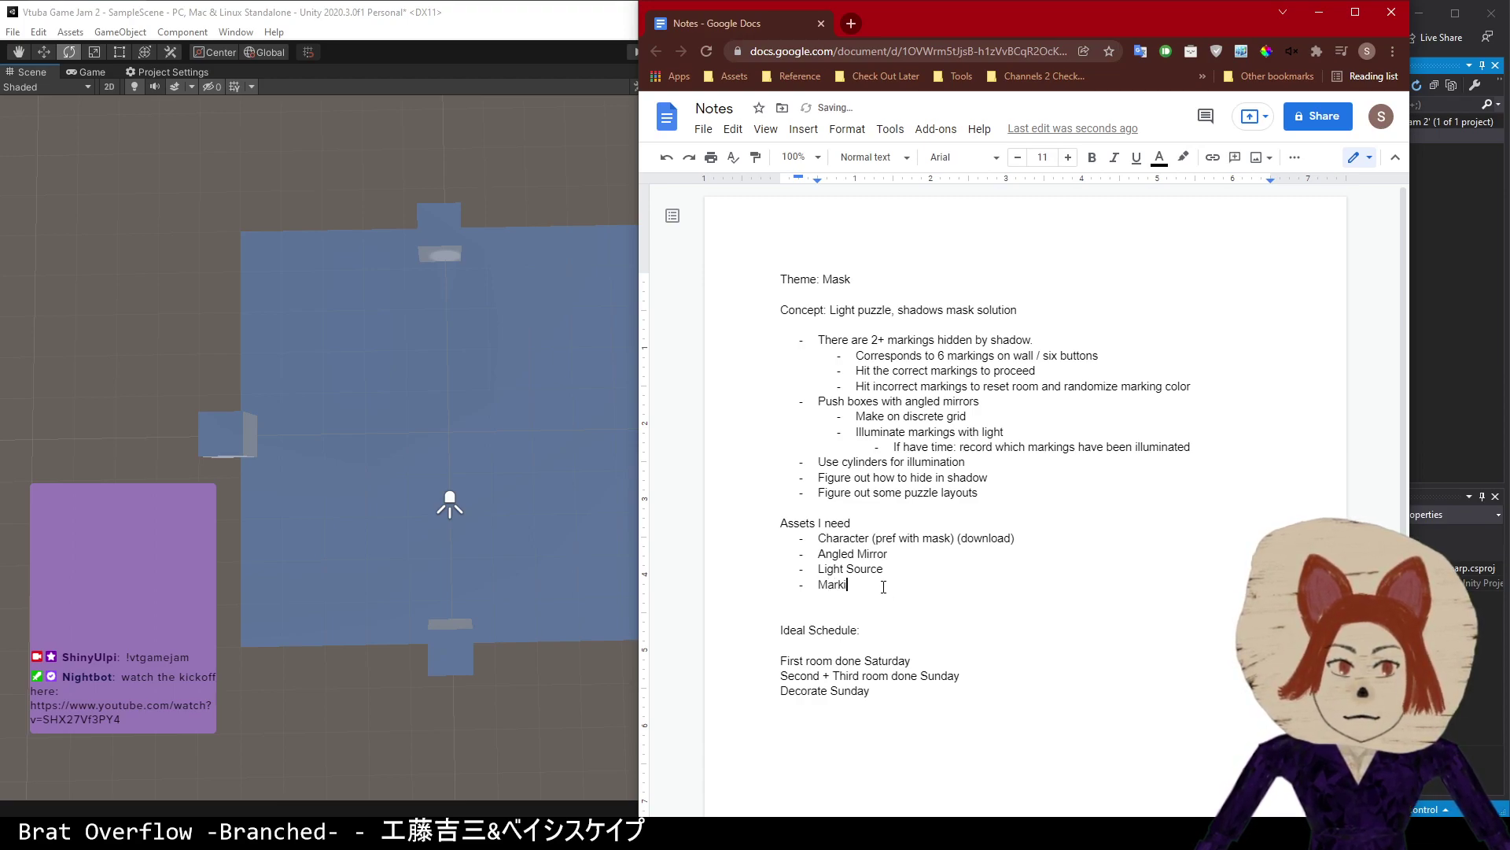
pyautogui.write('ngs?>  (probab')
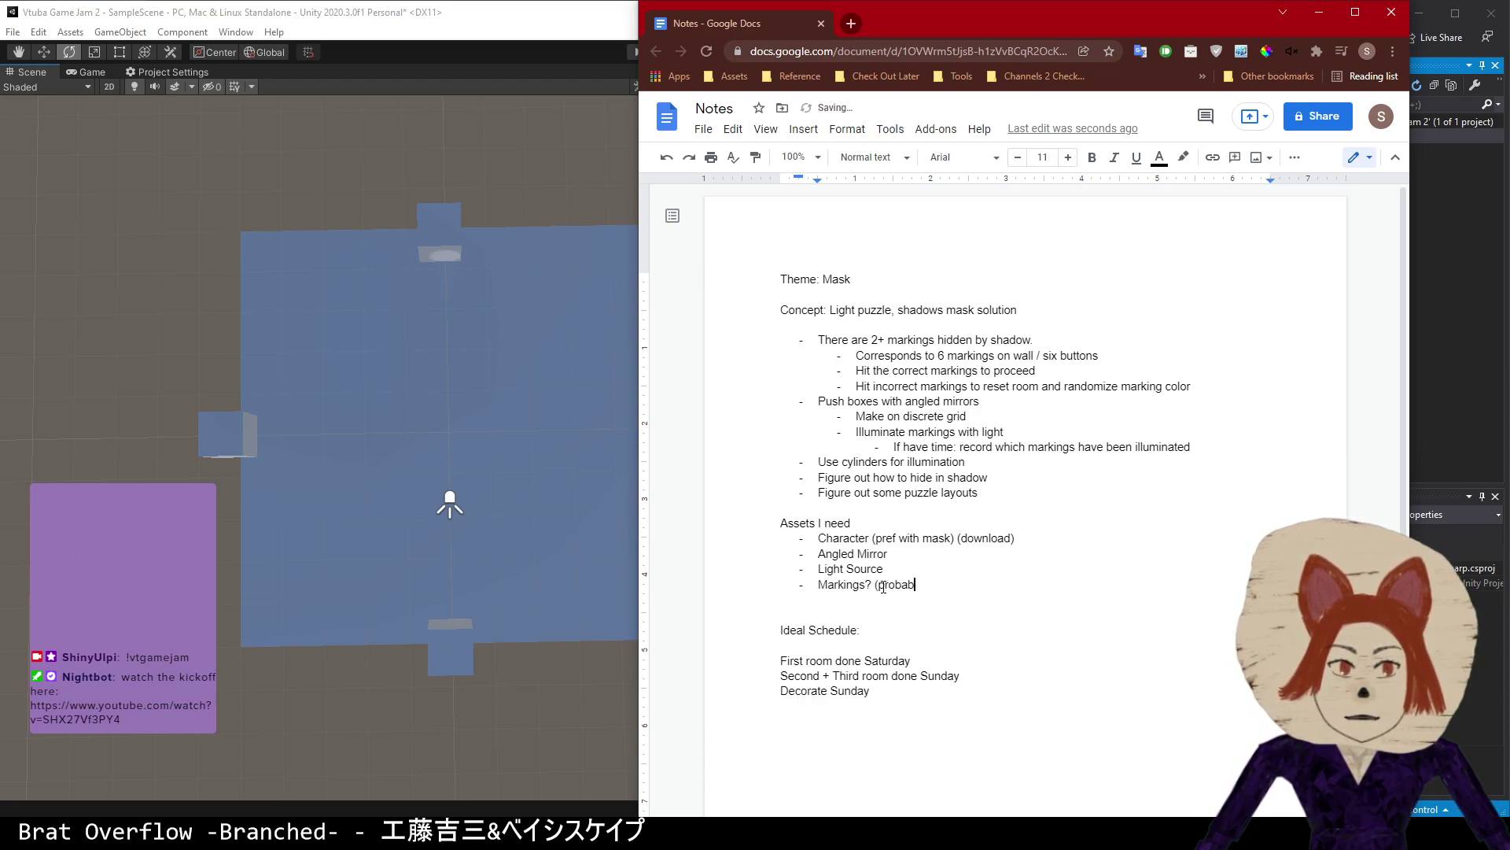
pyautogui.write('ly just ')
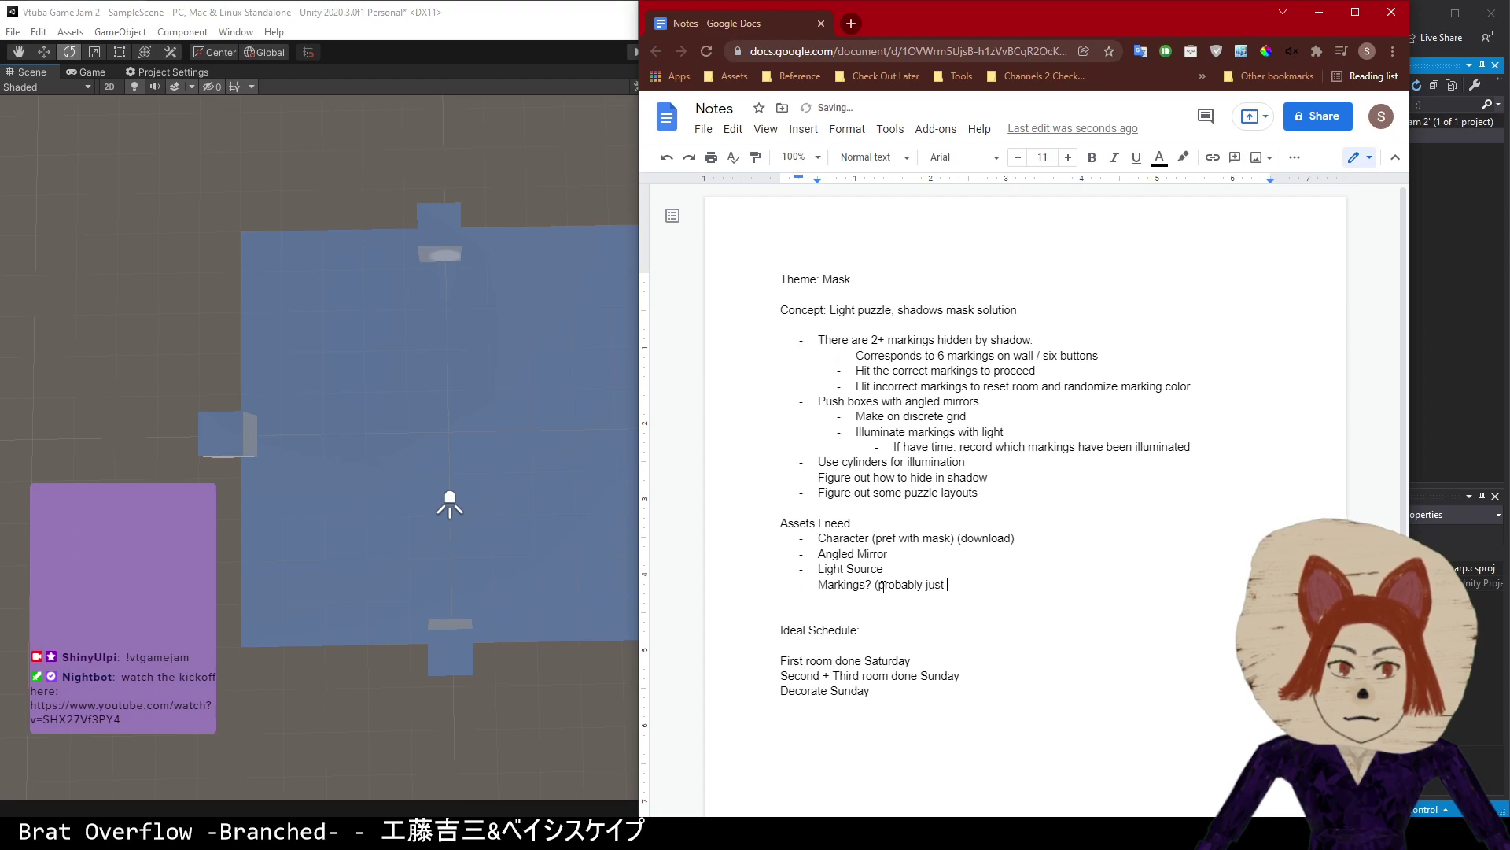
pyautogui.write('used colored pr')
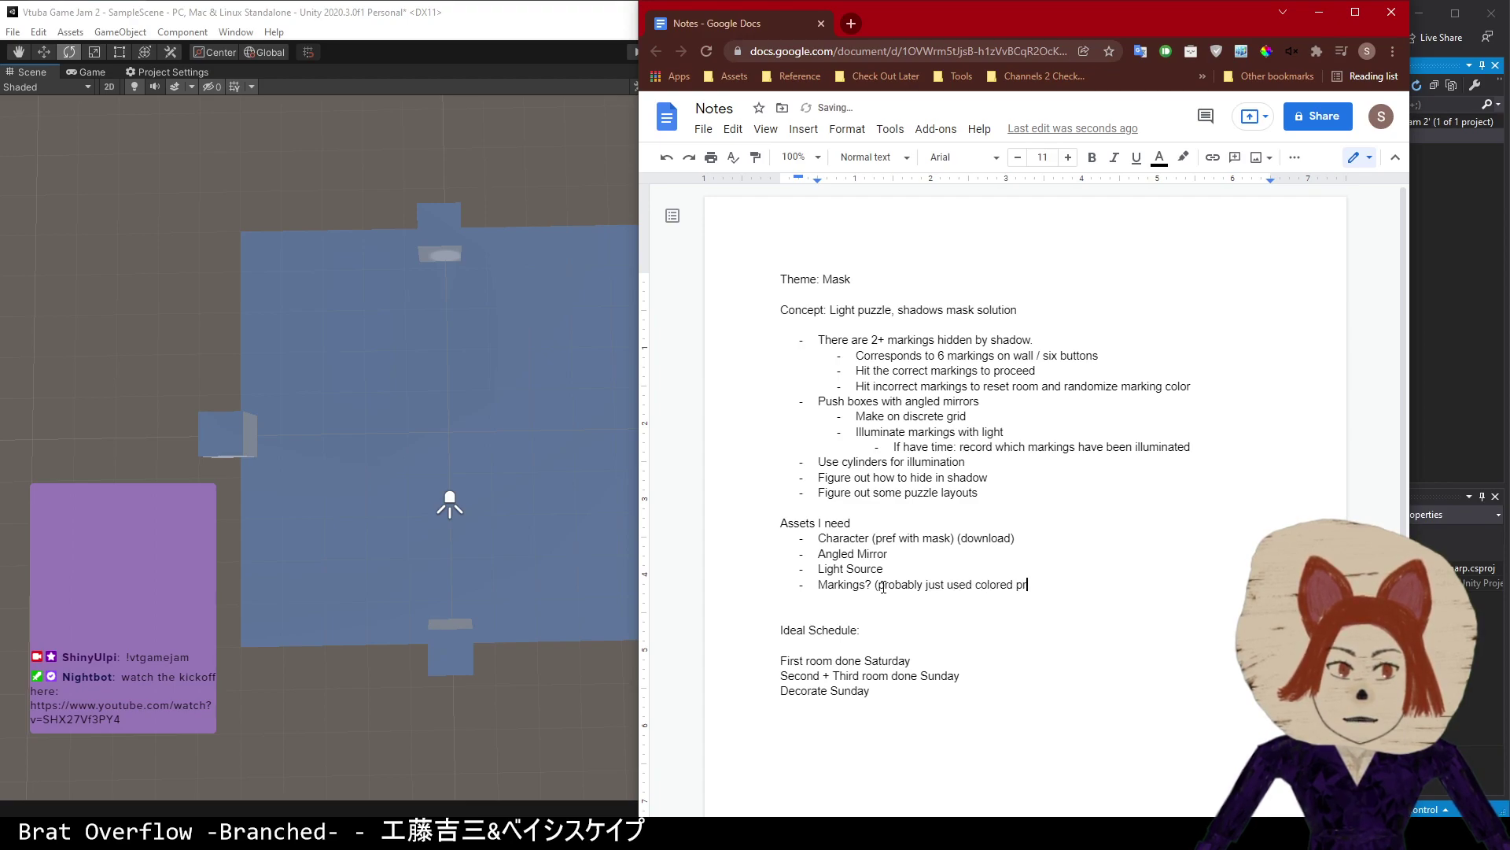
pyautogui.write('imitives)')
pyautogui.press('Return')
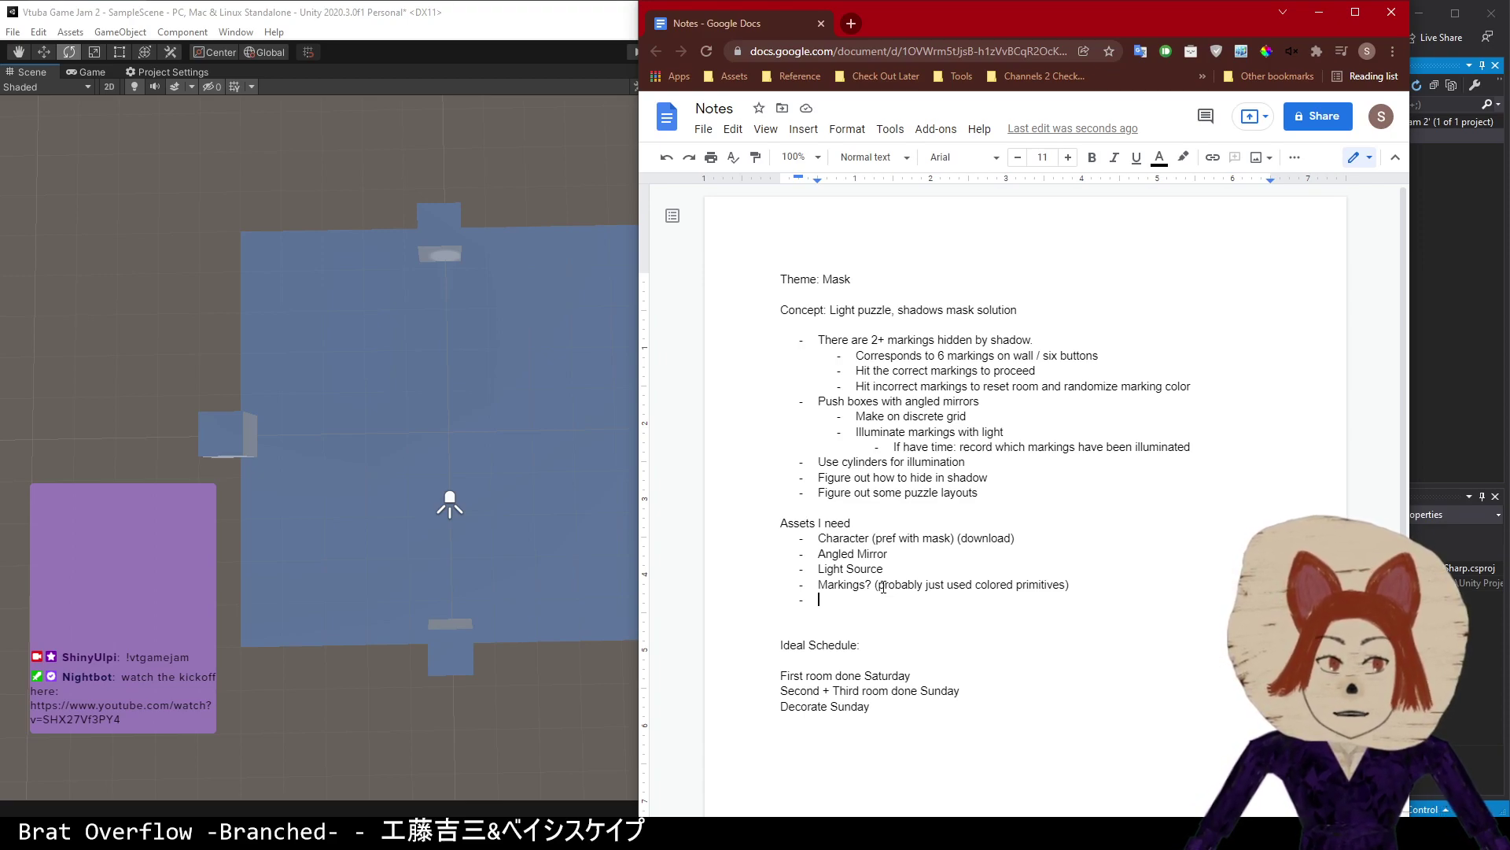
# - Enter "Distinct pushables/non pushable (triangle vs squares?)" as the last item of the assets list
pyautogui.write('Dist')
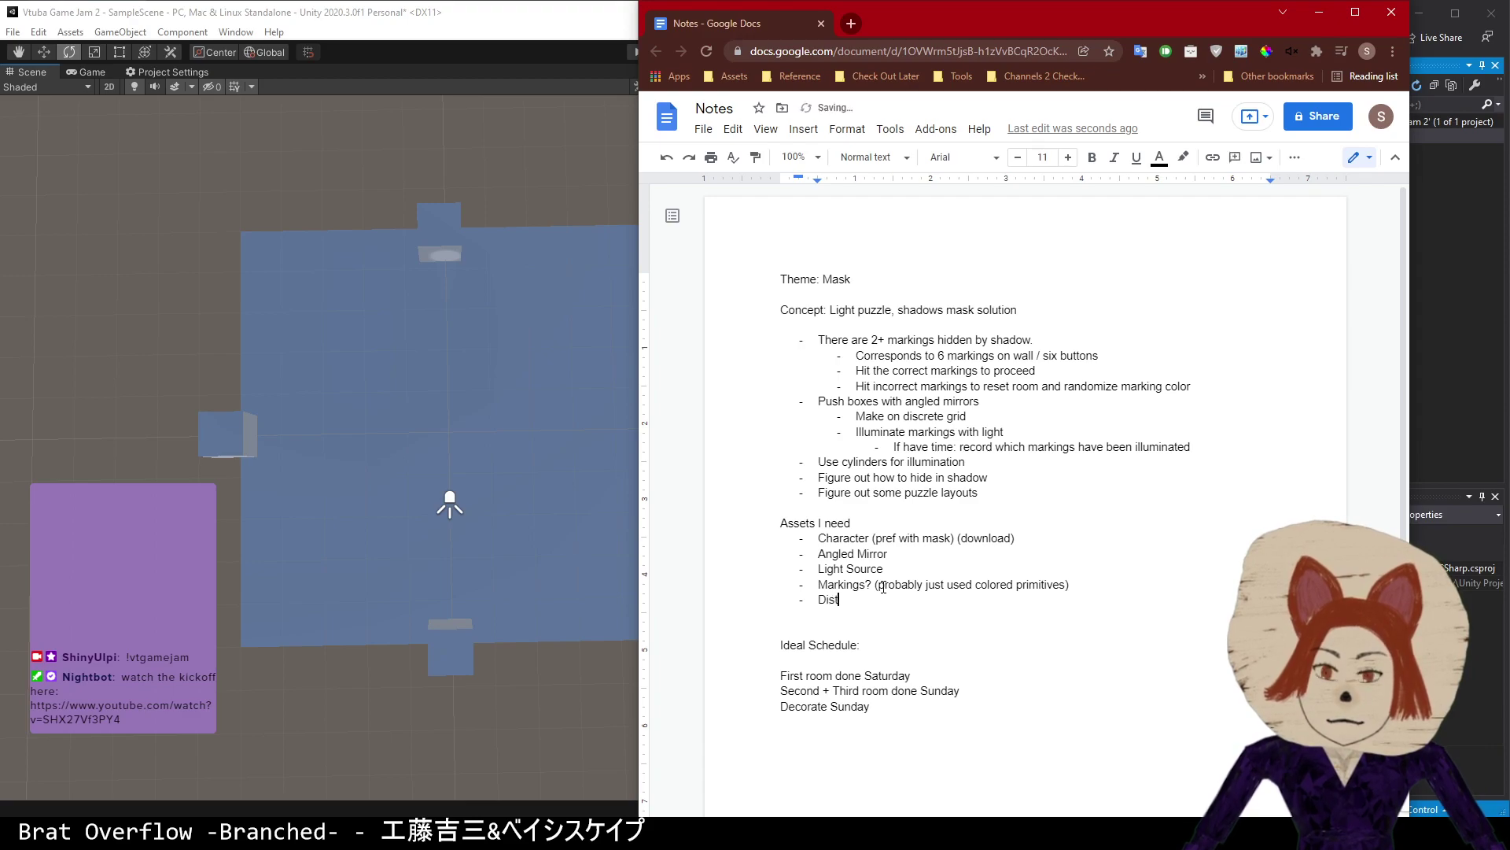
pyautogui.write('inct ')
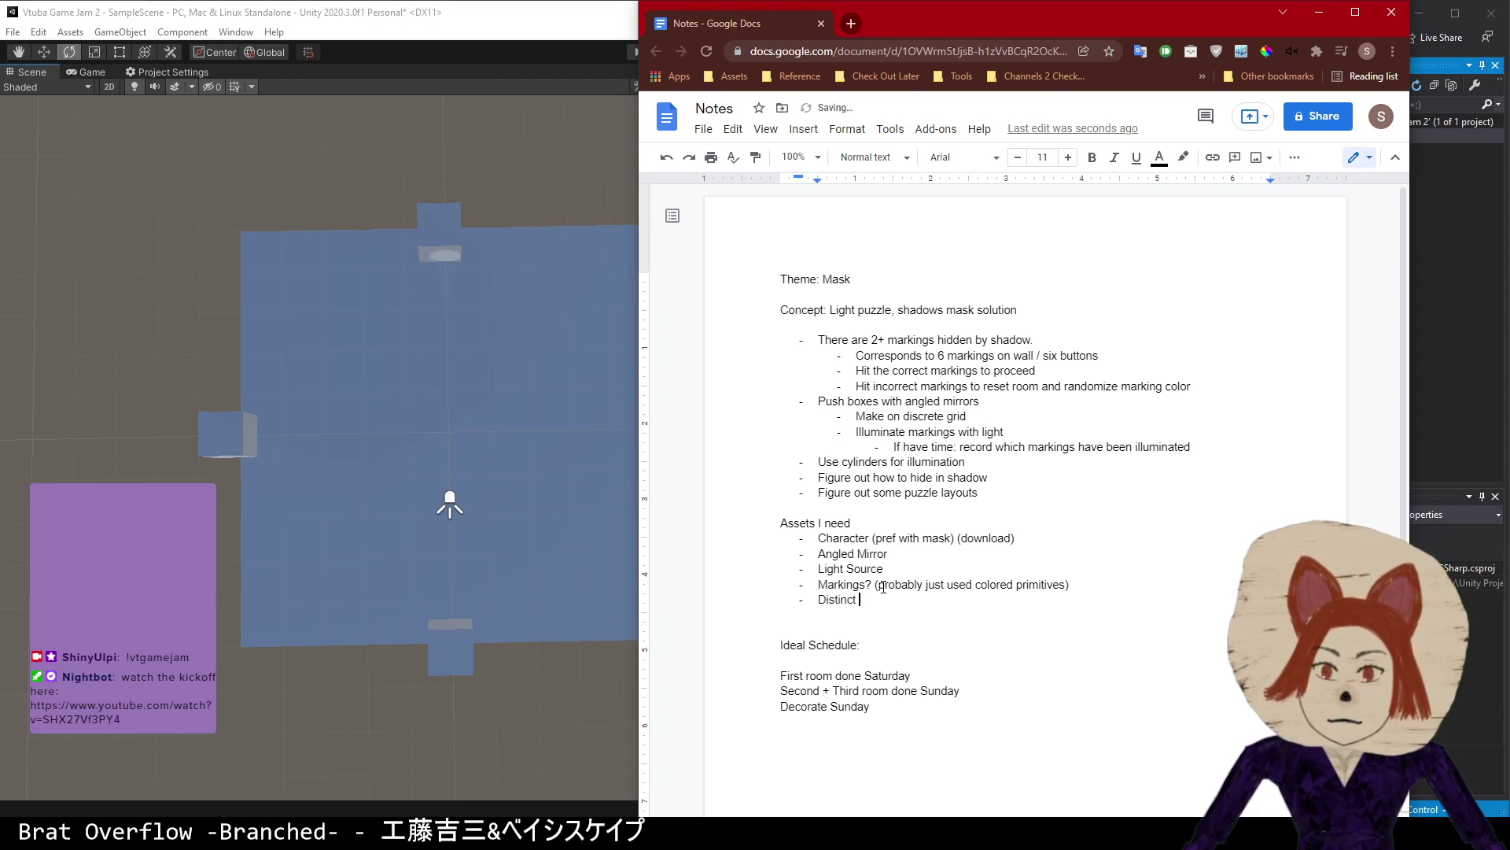
pyautogui.write('pushables?')
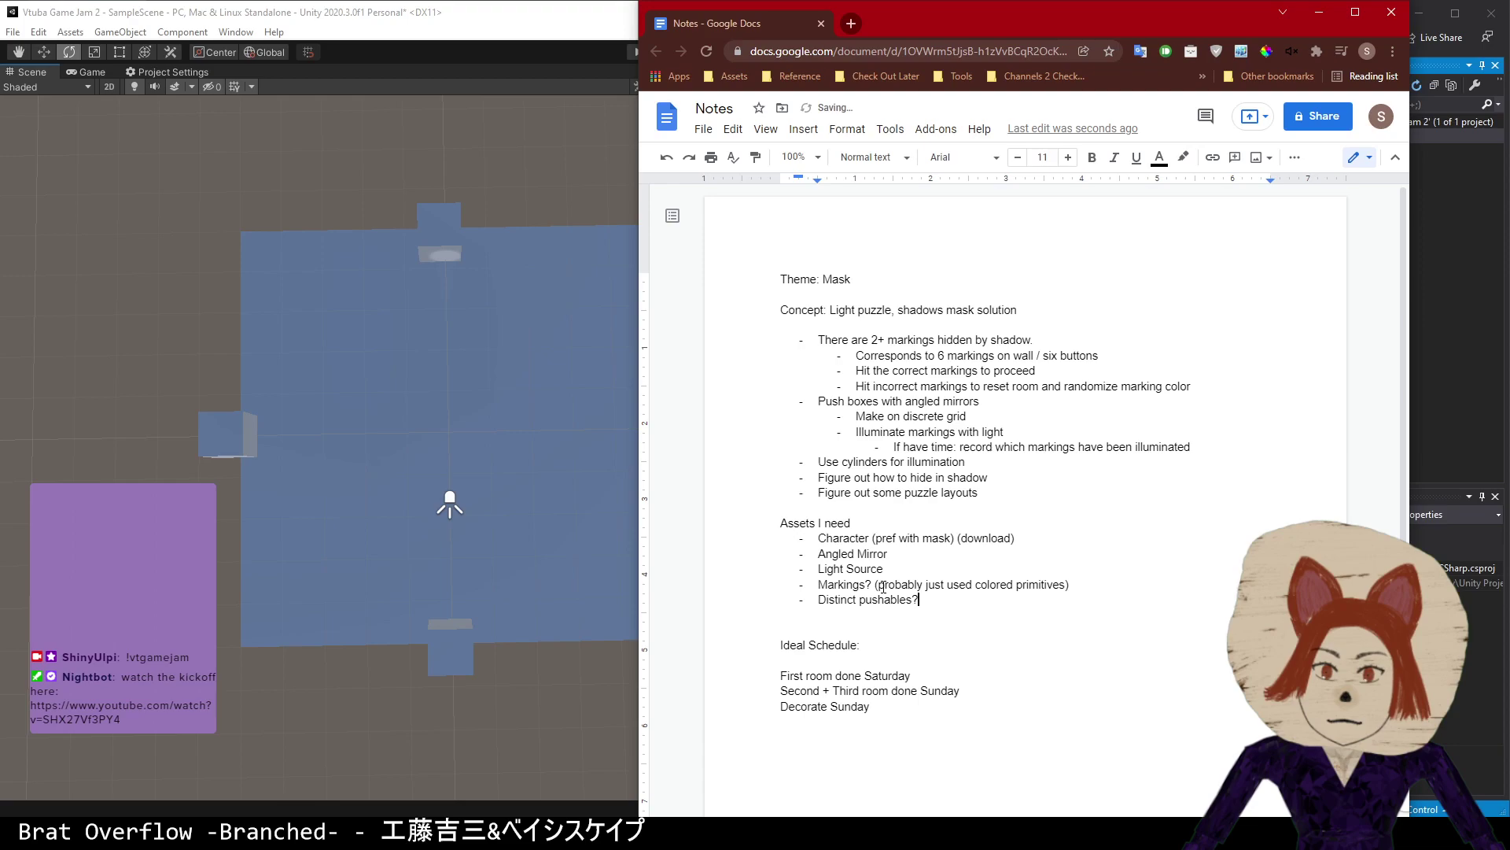
pyautogui.press('BackSpace')
pyautogui.write('/')
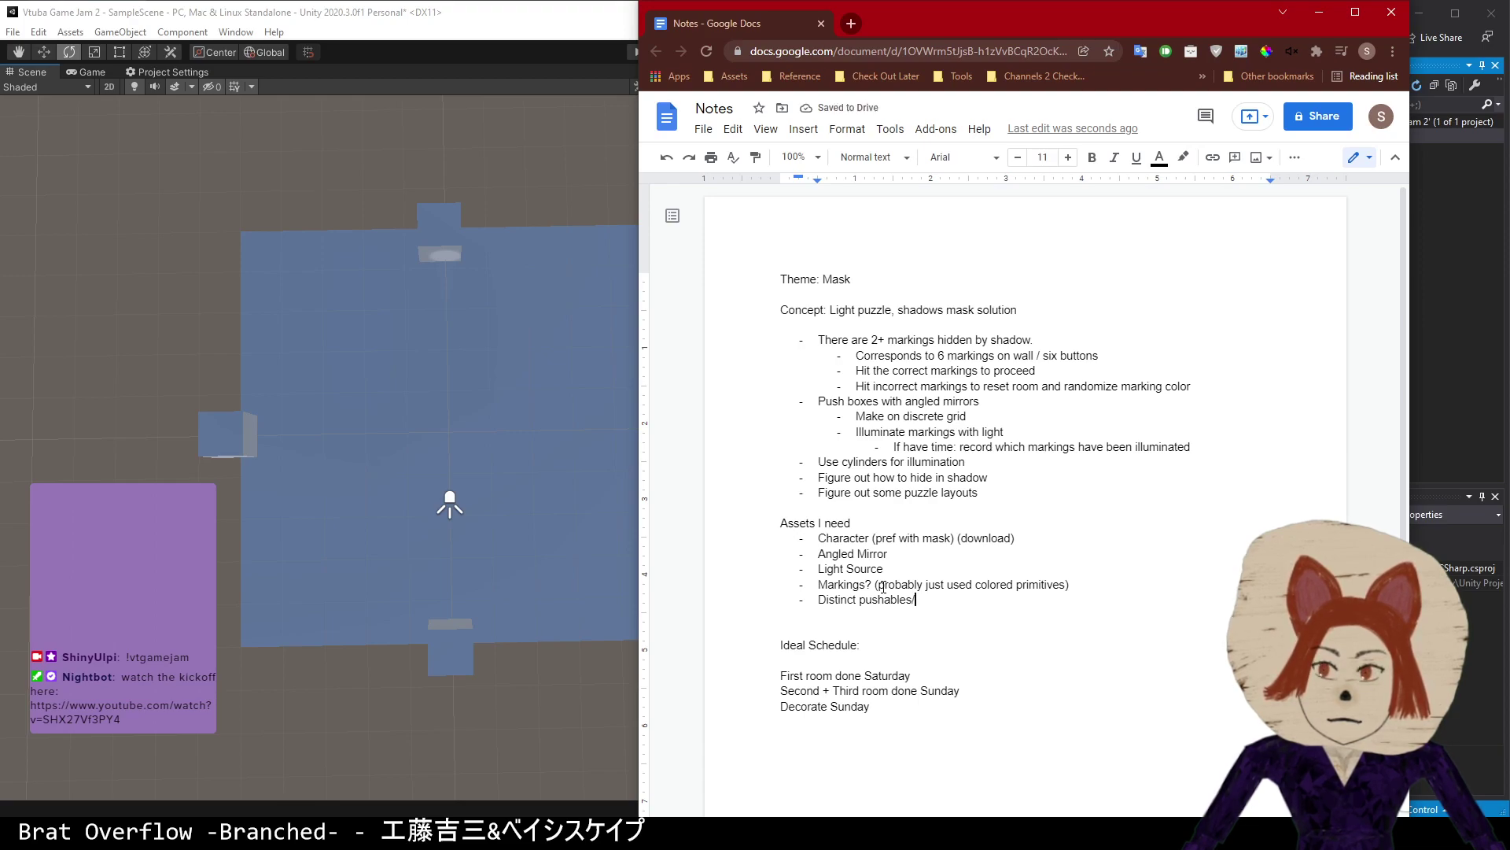
pyautogui.write('non pushab')
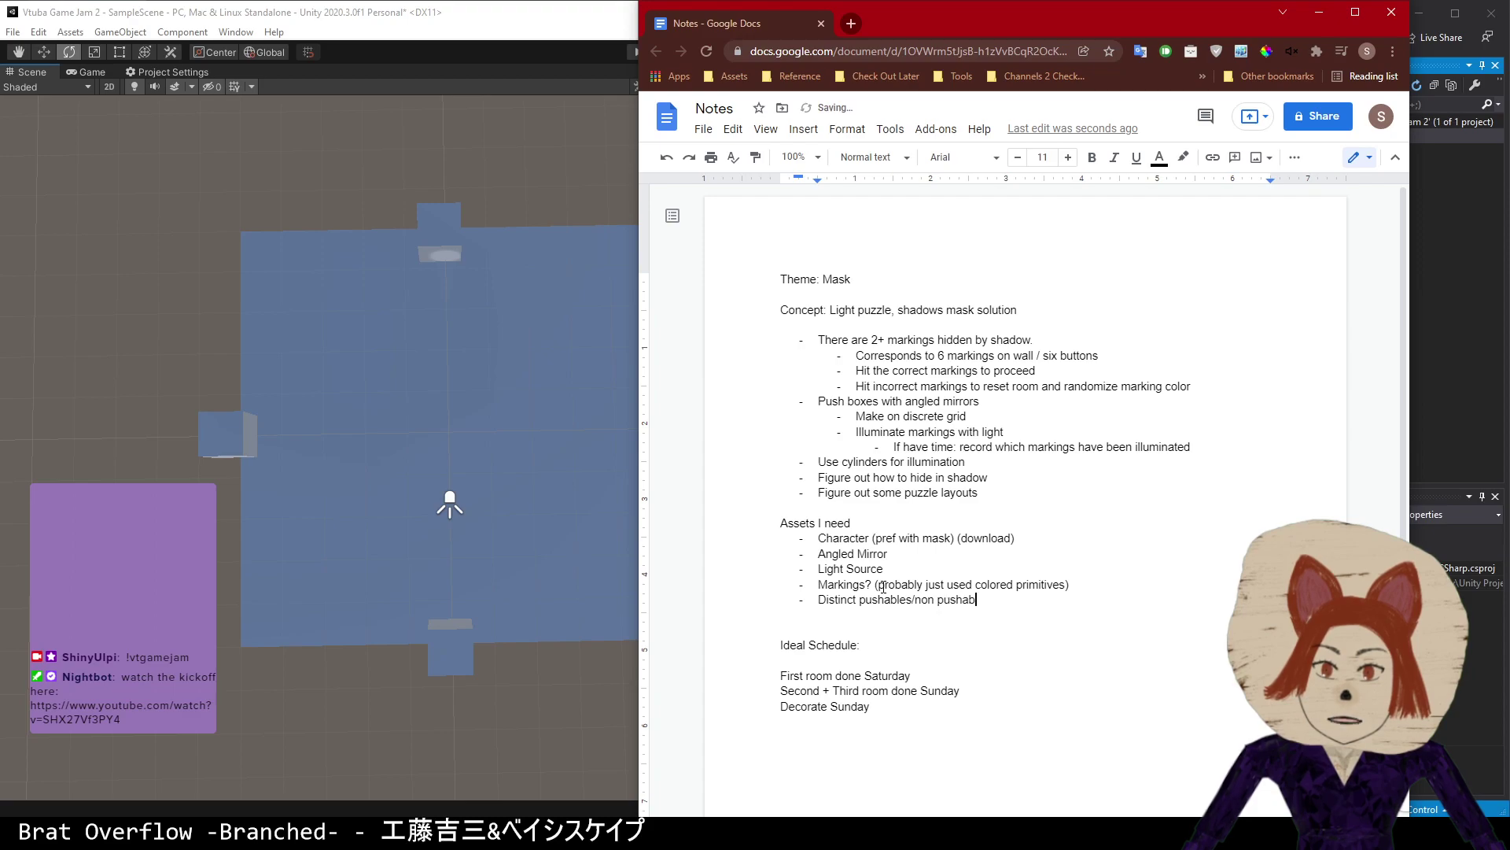
pyautogui.write('le (triangle')
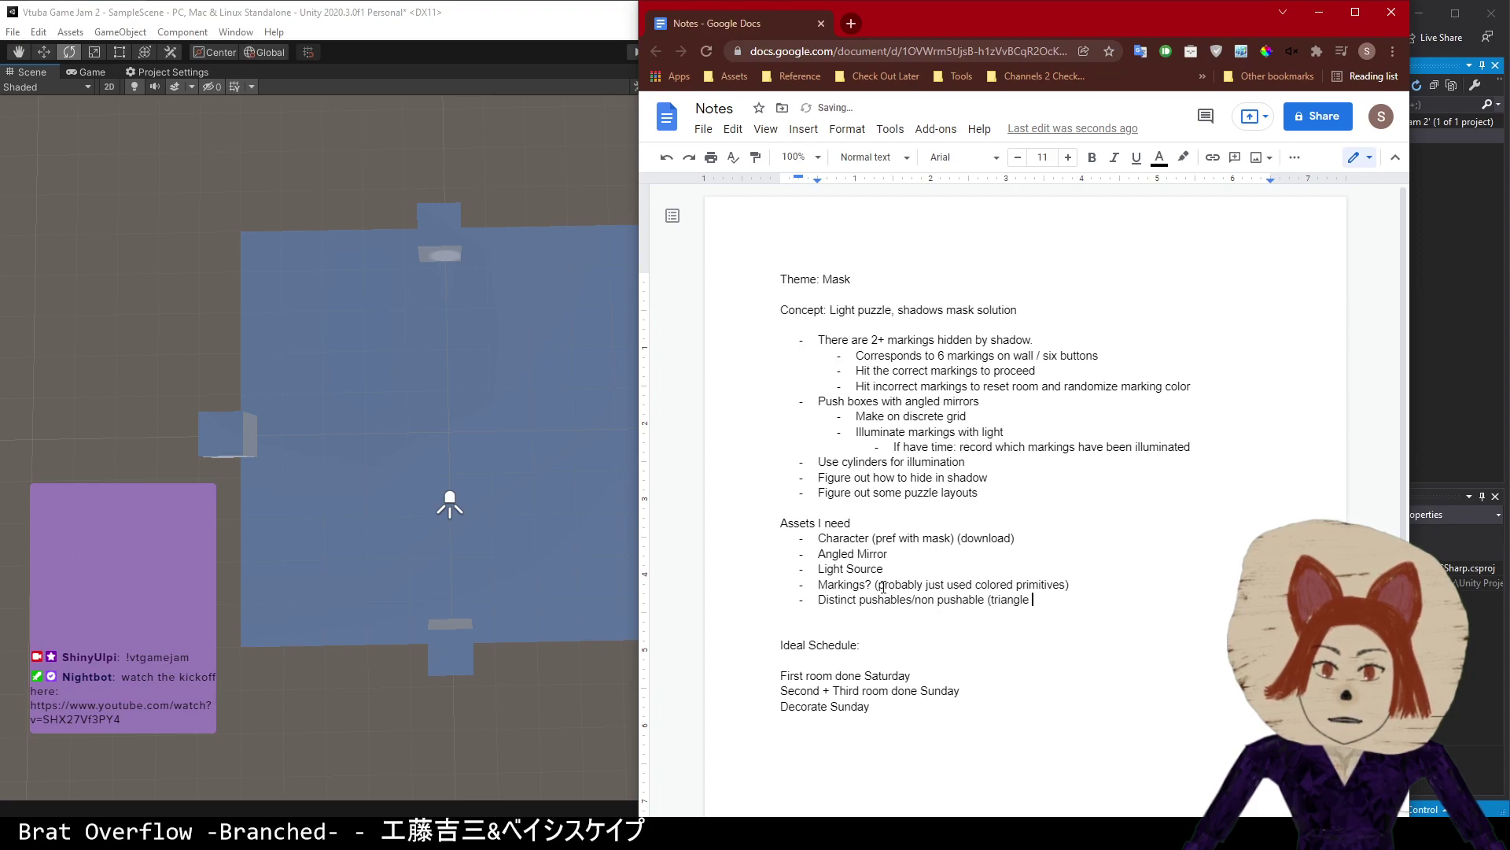
pyautogui.write(' vs squares?')
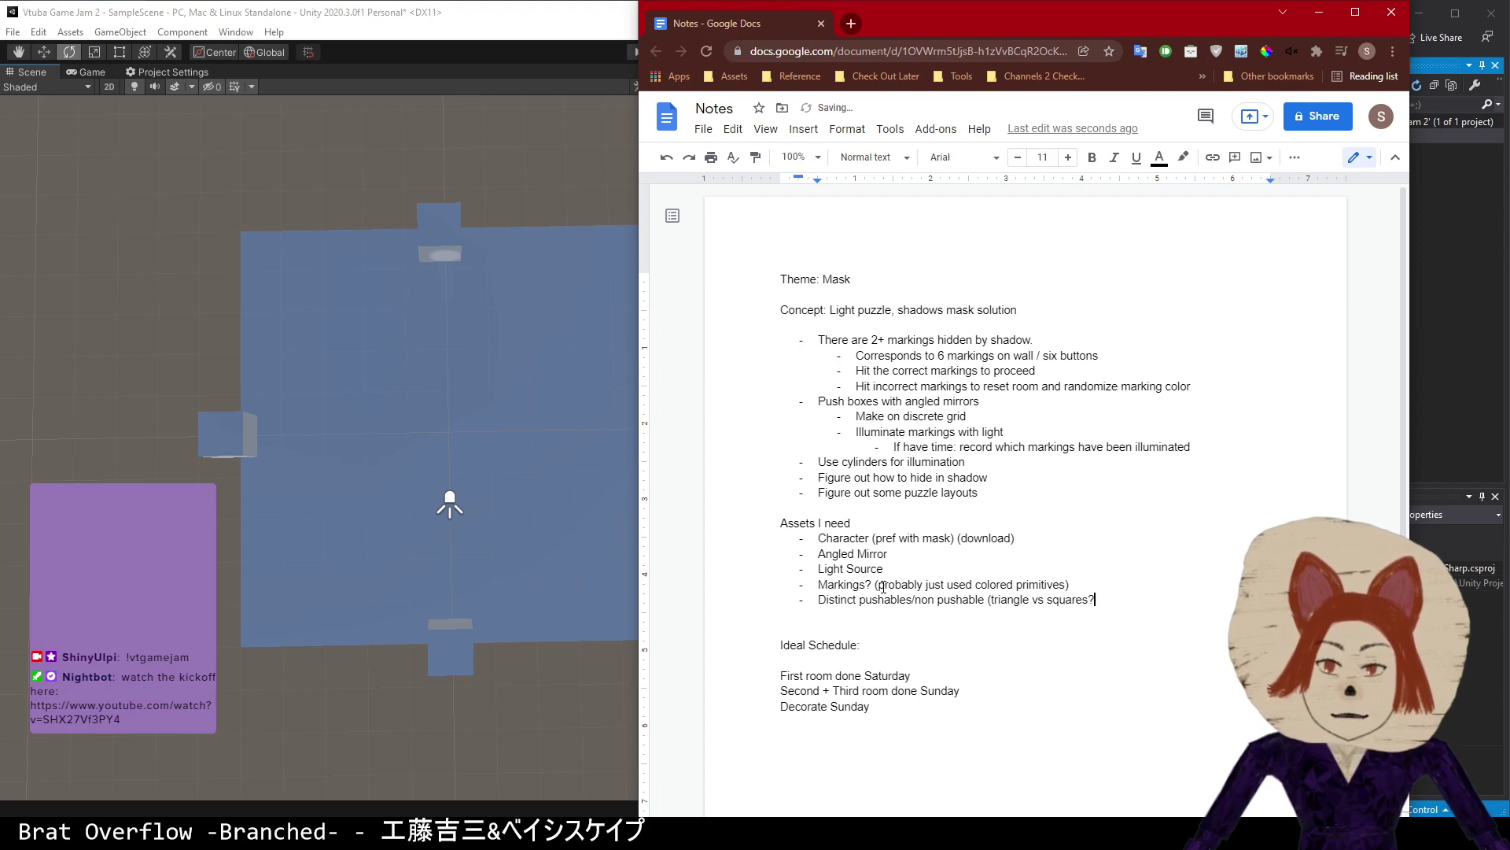
pyautogui.write(')')
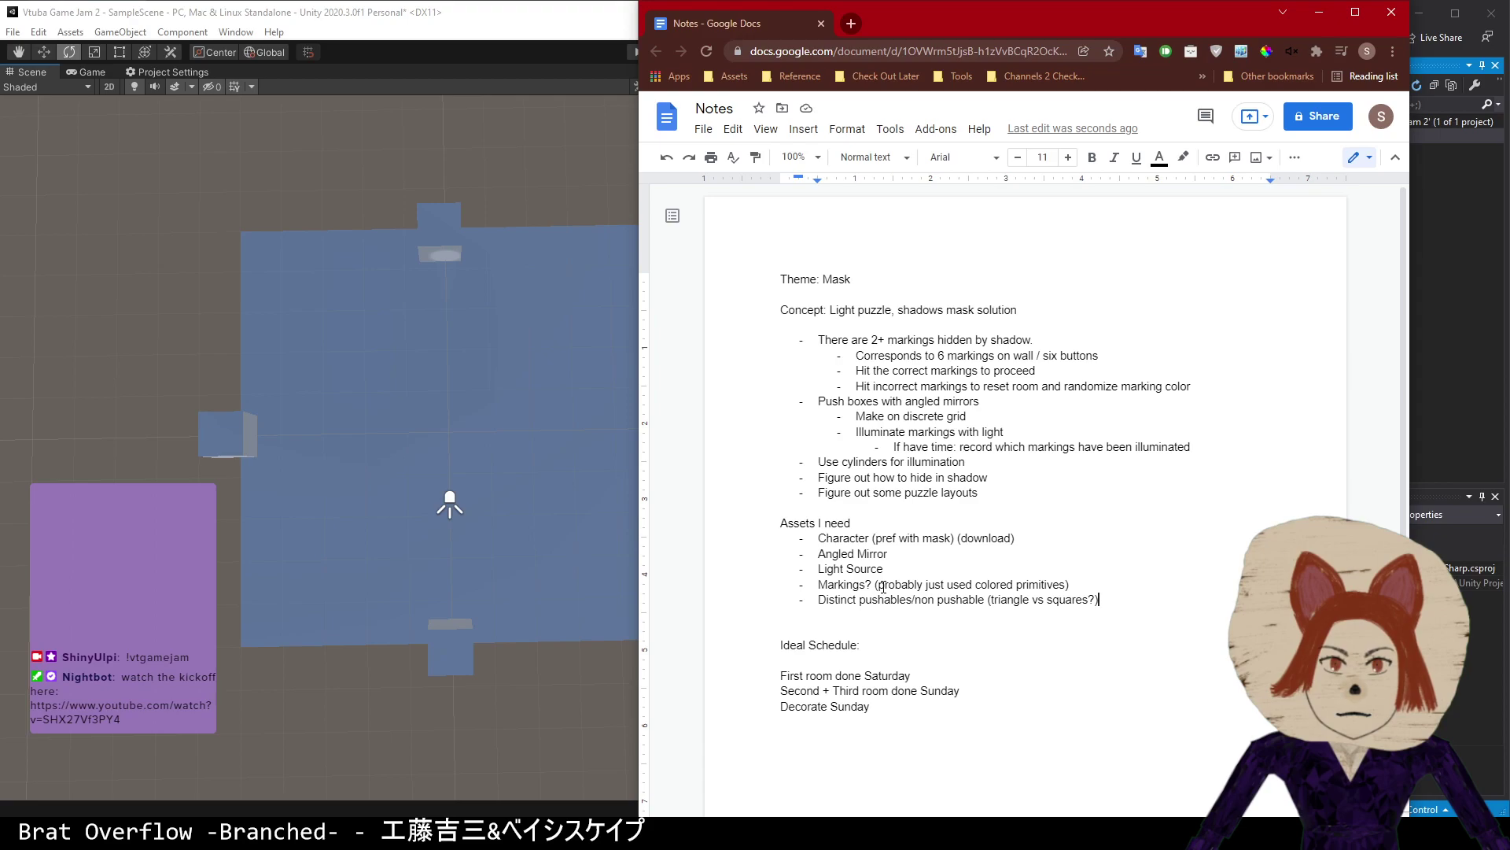
# - Switch to Unity, enable the Directional Light and disable the Point Light in SampleScene
pyautogui.click(327, 14)
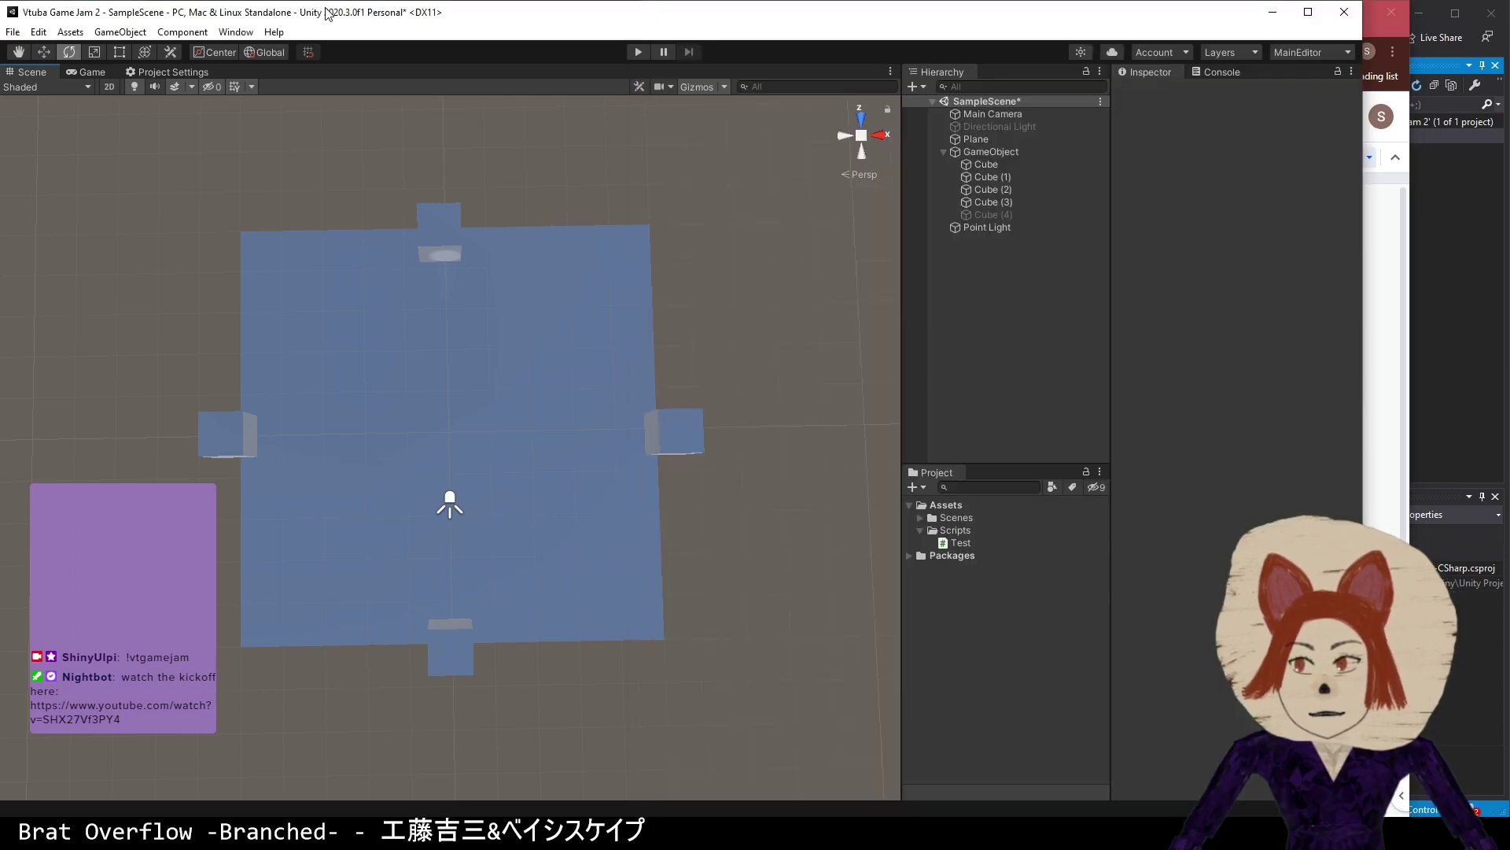
pyautogui.click(978, 253)
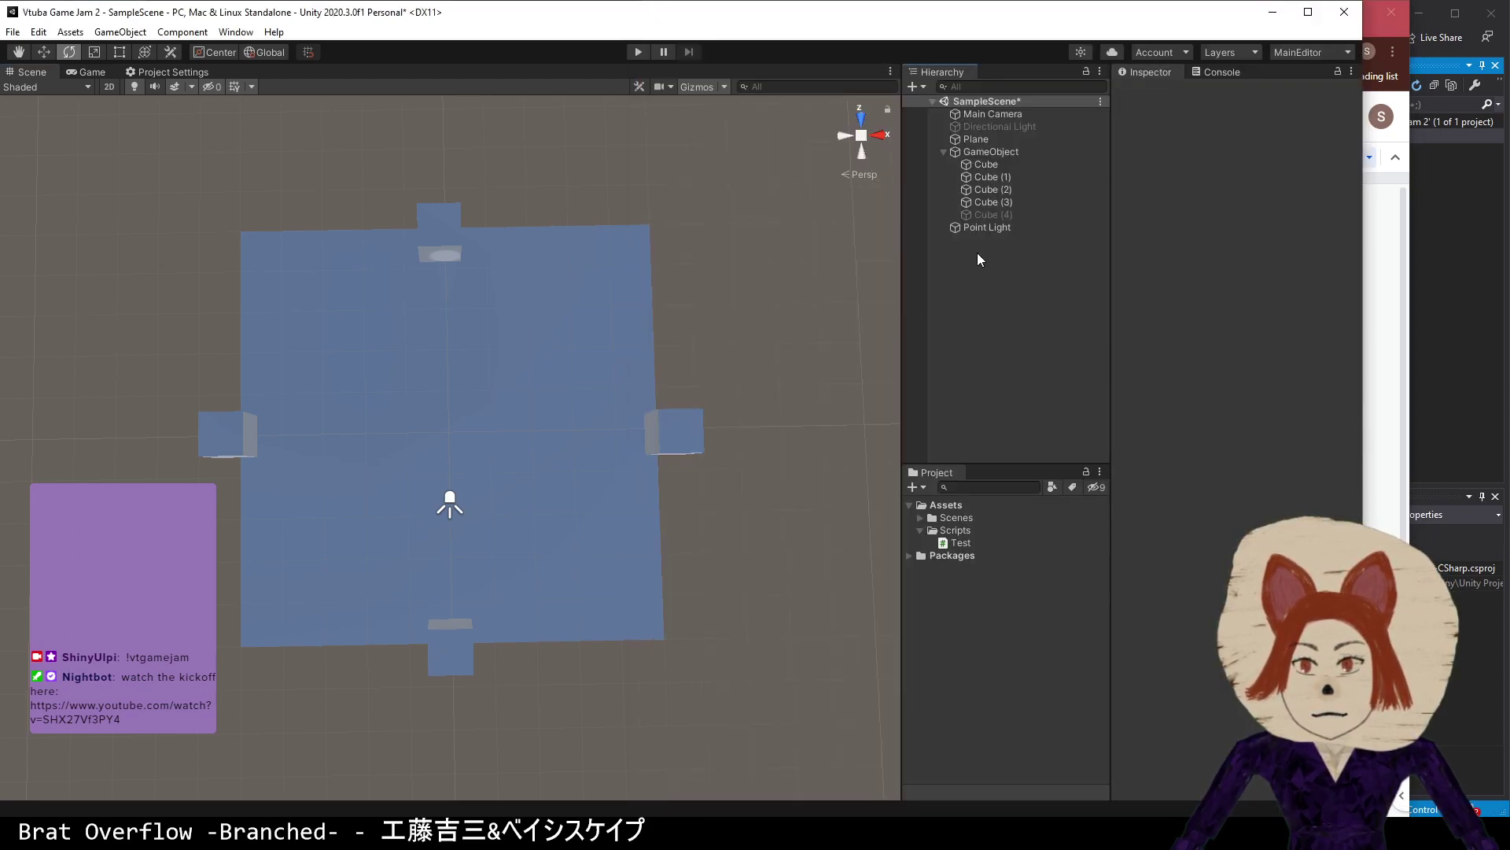
pyautogui.click(992, 153)
pyautogui.rightClick(993, 153)
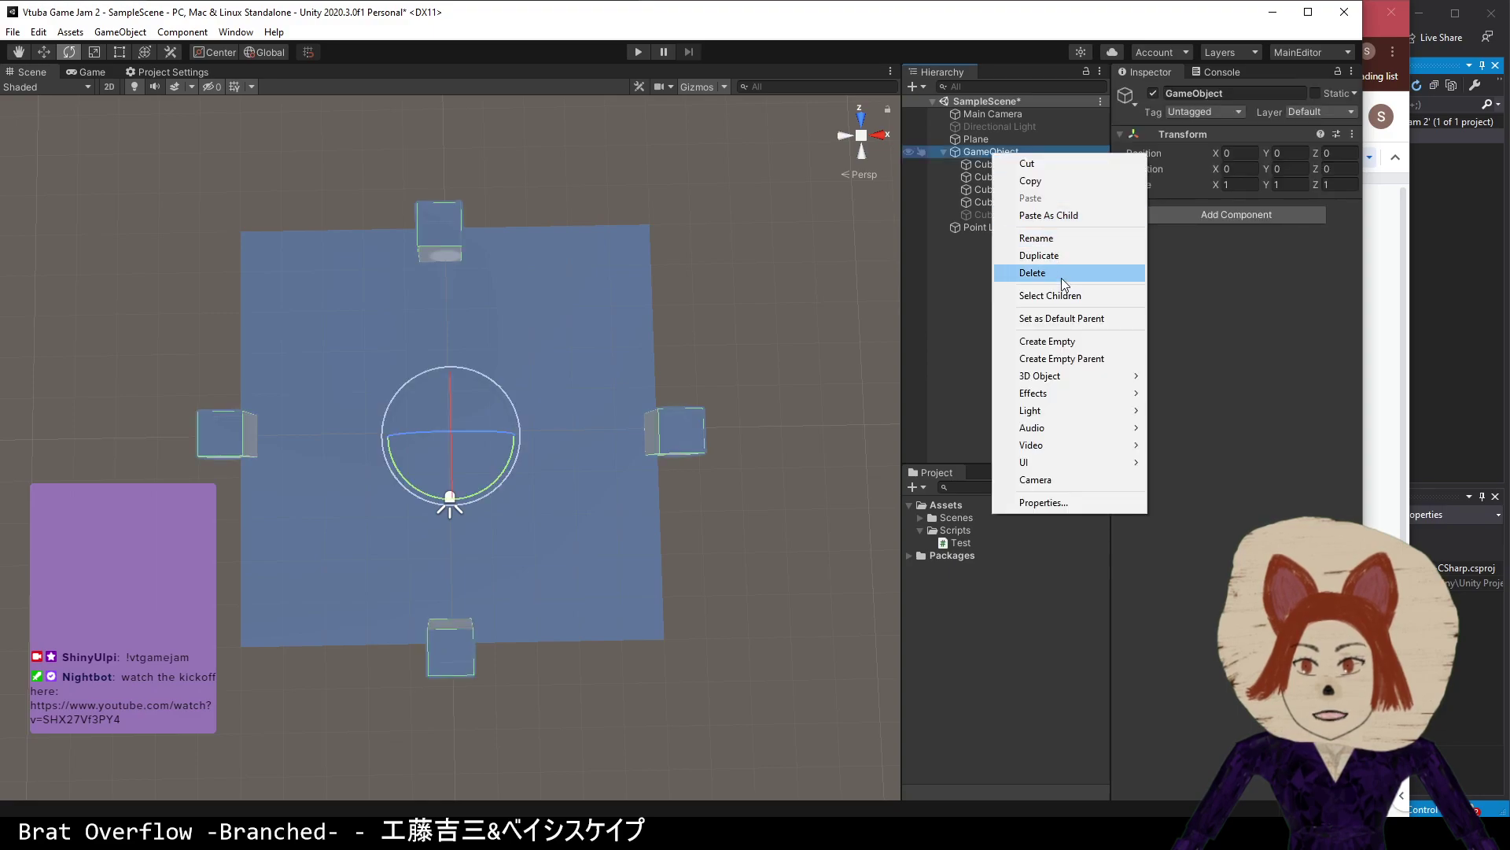
pyautogui.click(966, 293)
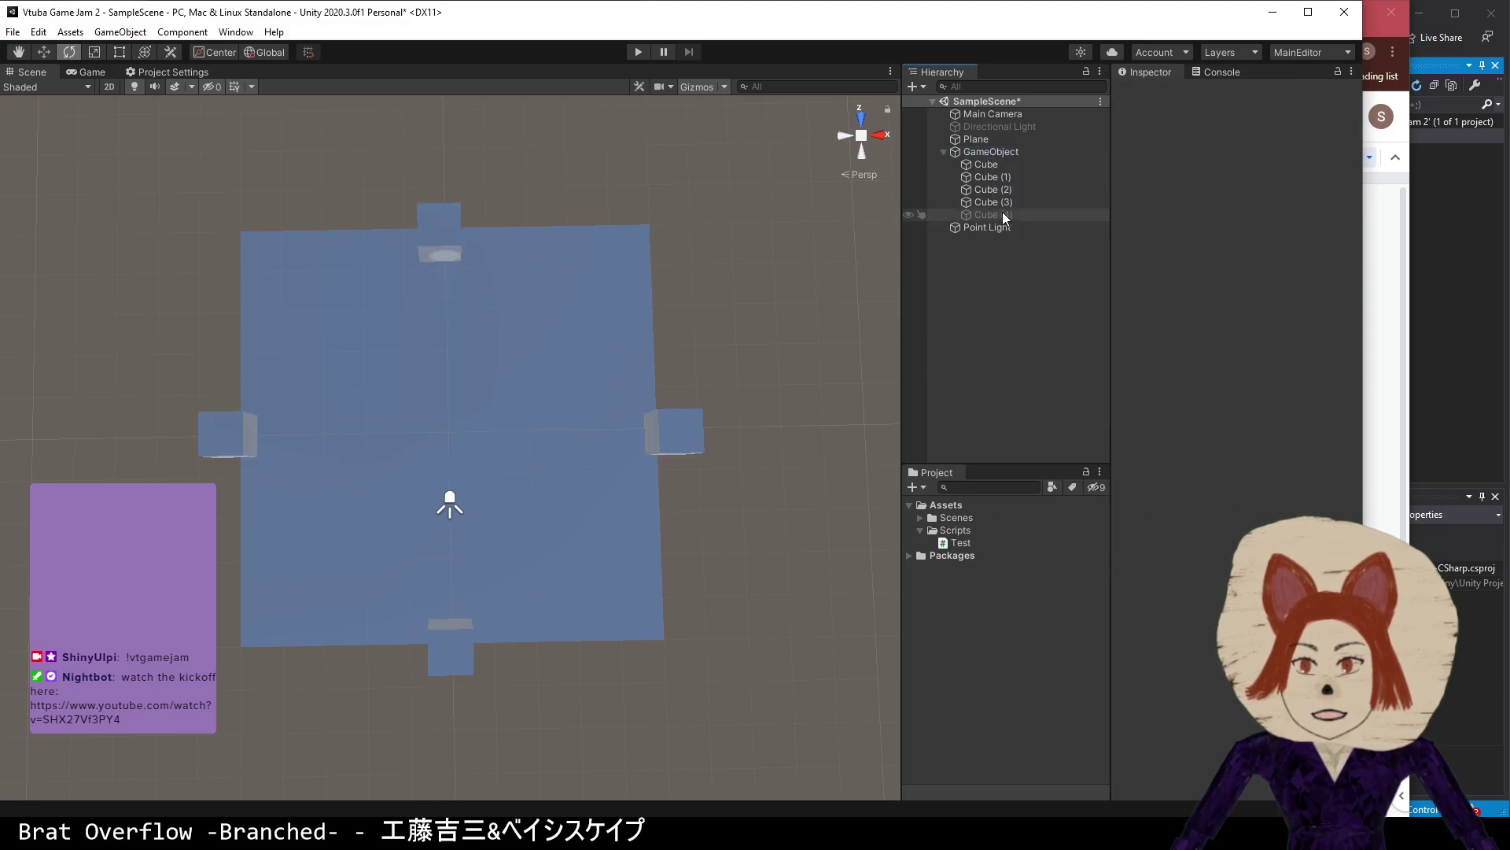
pyautogui.click(1003, 127)
pyautogui.click(1154, 94)
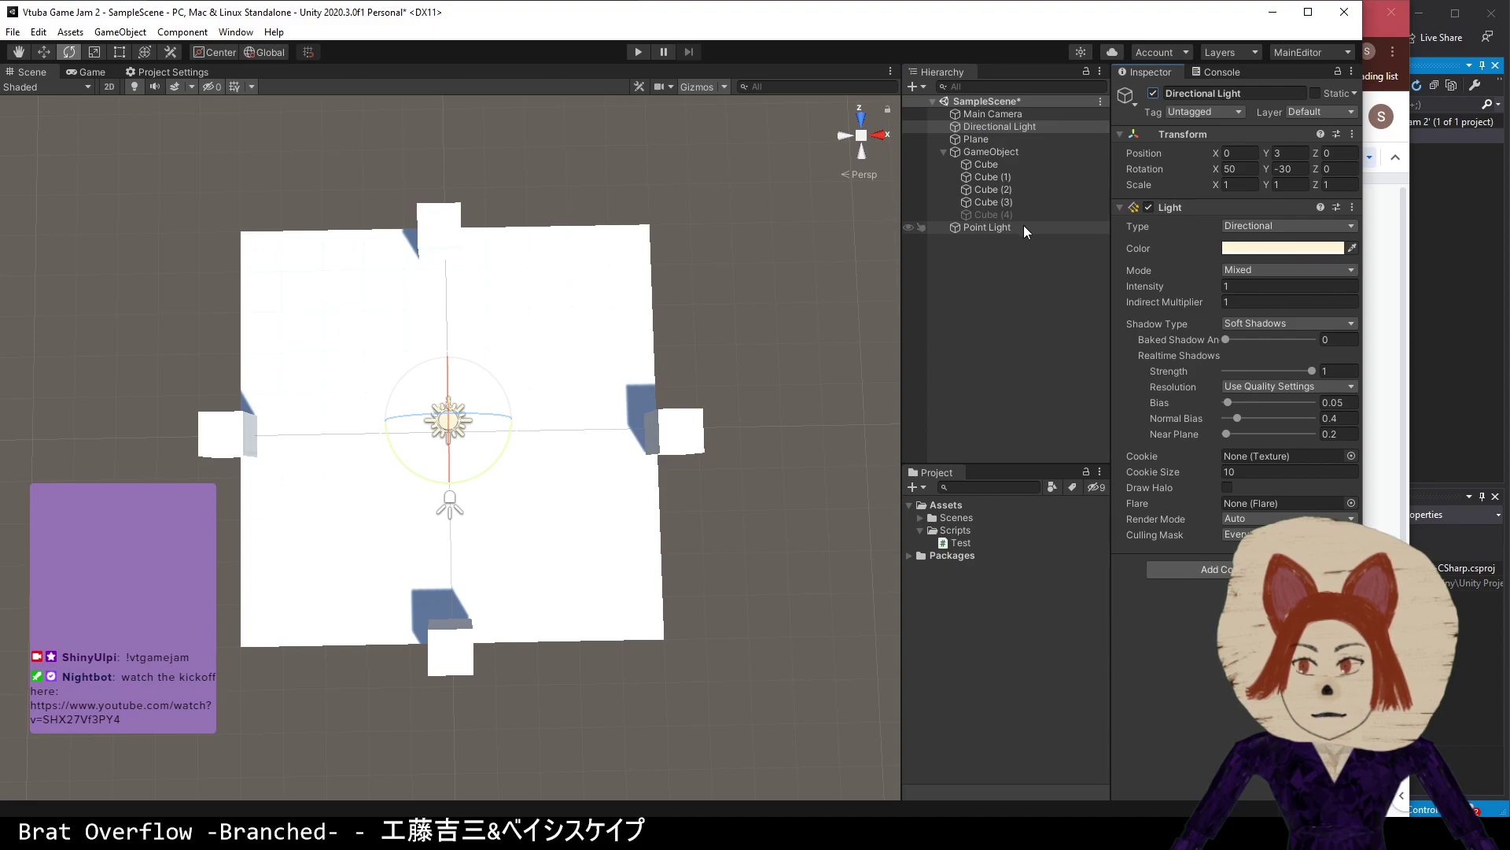
pyautogui.click(1022, 229)
pyautogui.click(1153, 94)
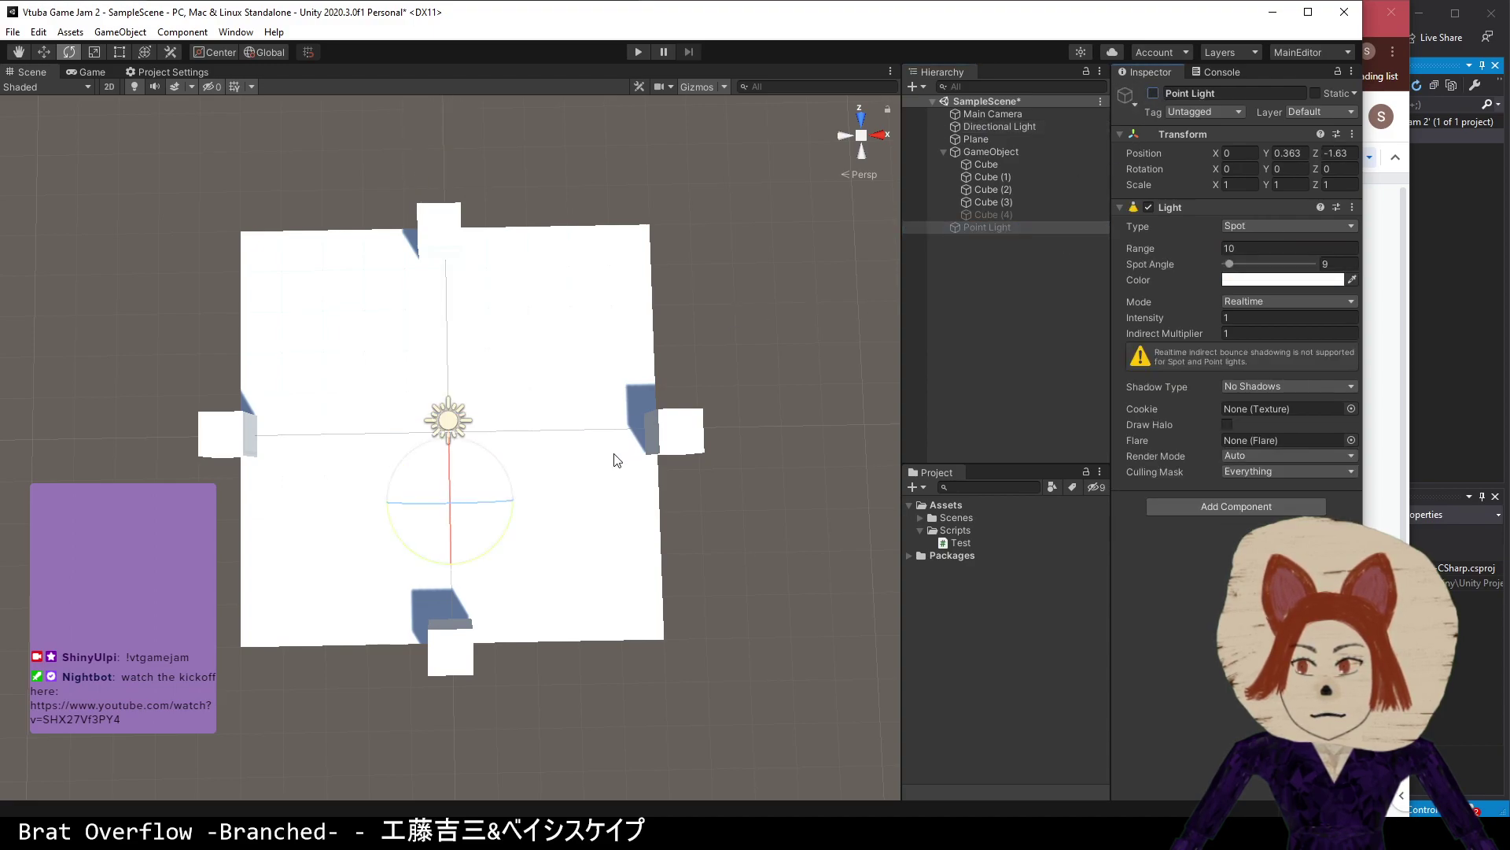
pyautogui.scroll(3, 618, 461)
pyautogui.rightClick(987, 228)
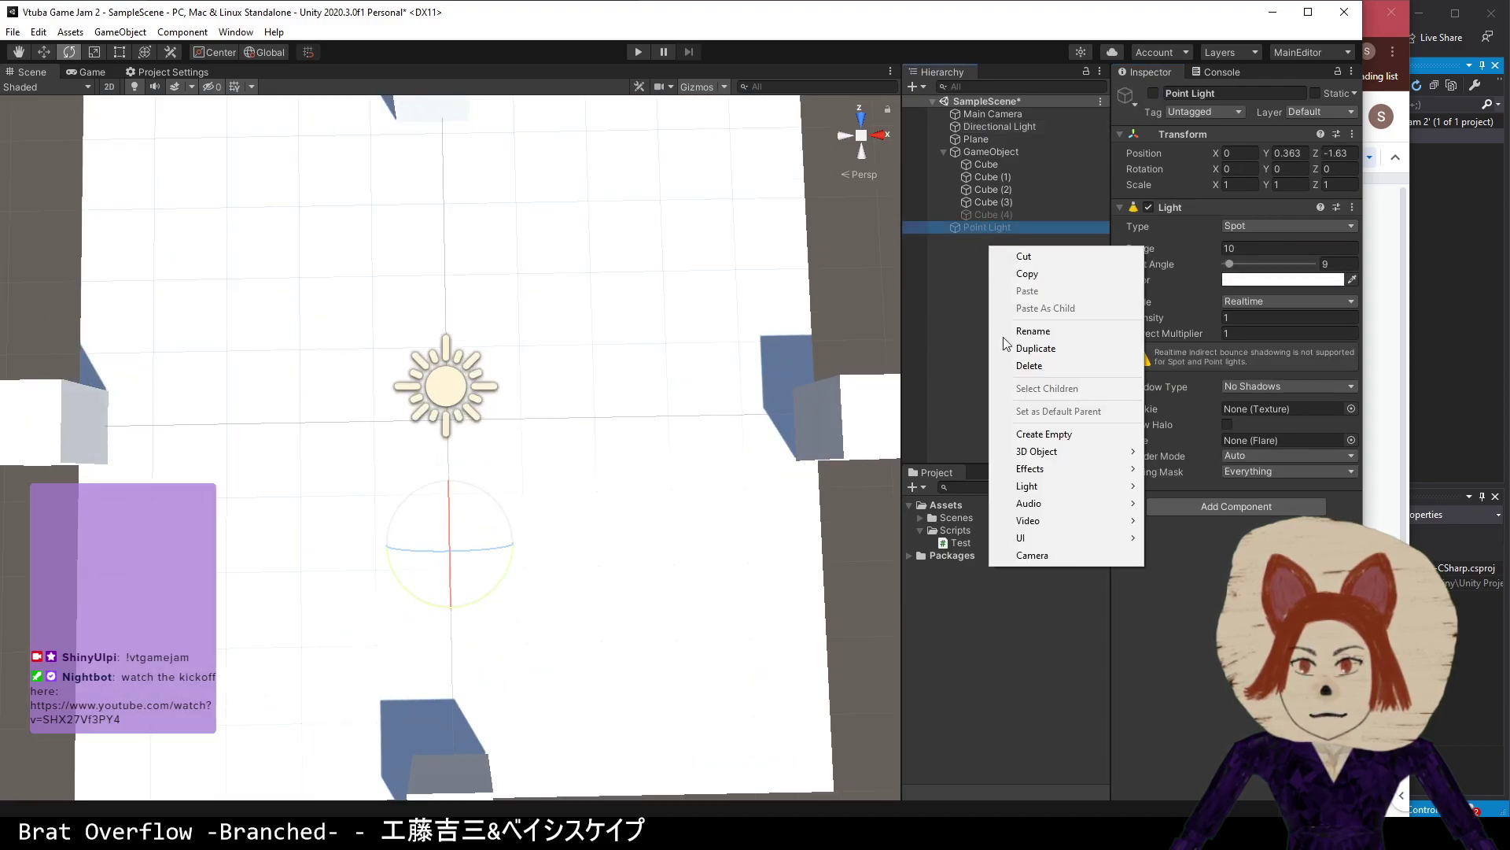
pyautogui.moveTo(1058, 453)
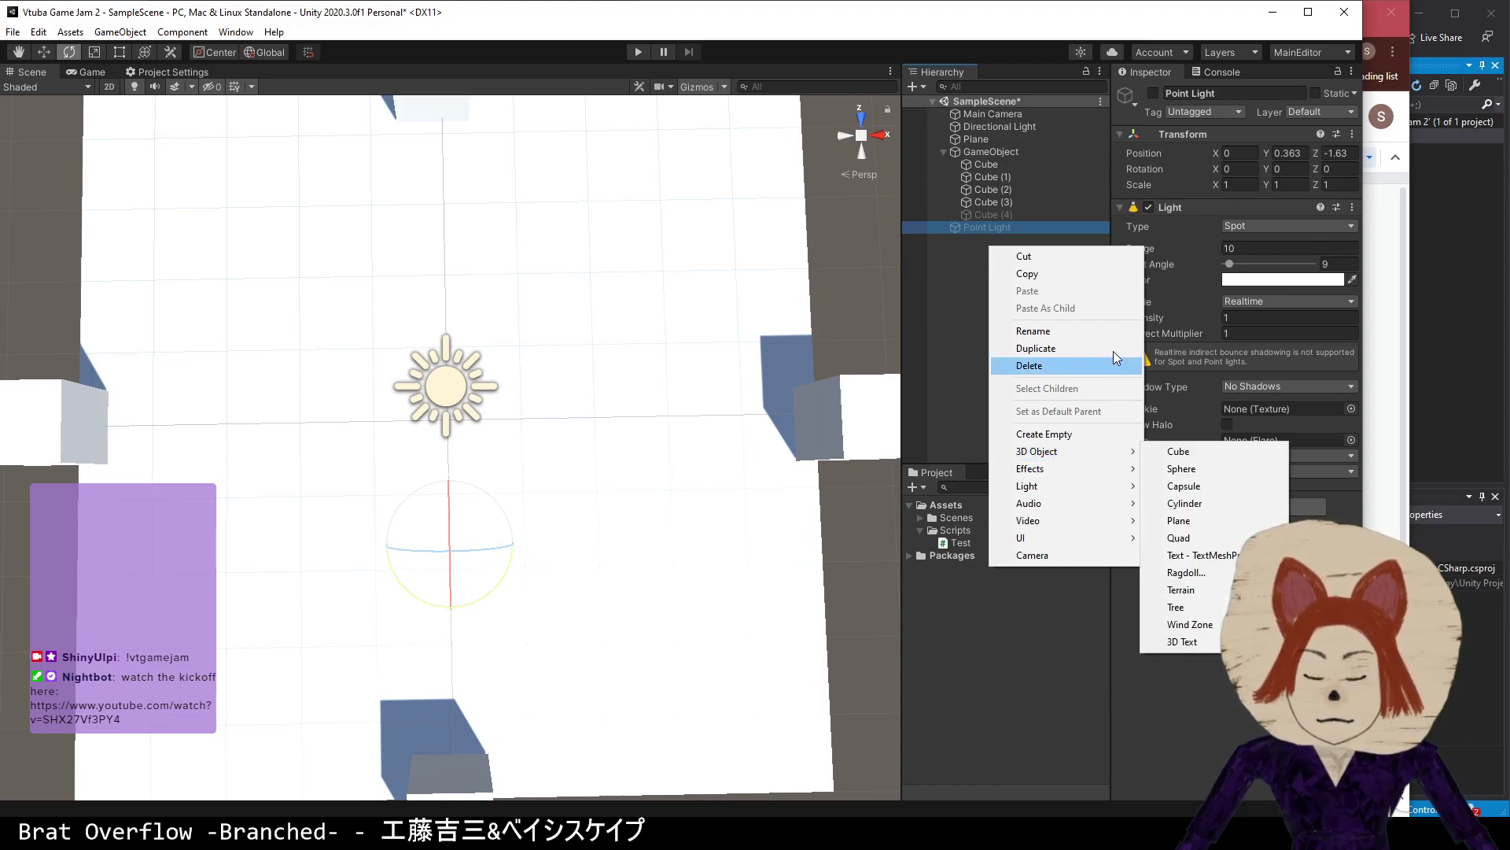
pyautogui.click(1007, 139)
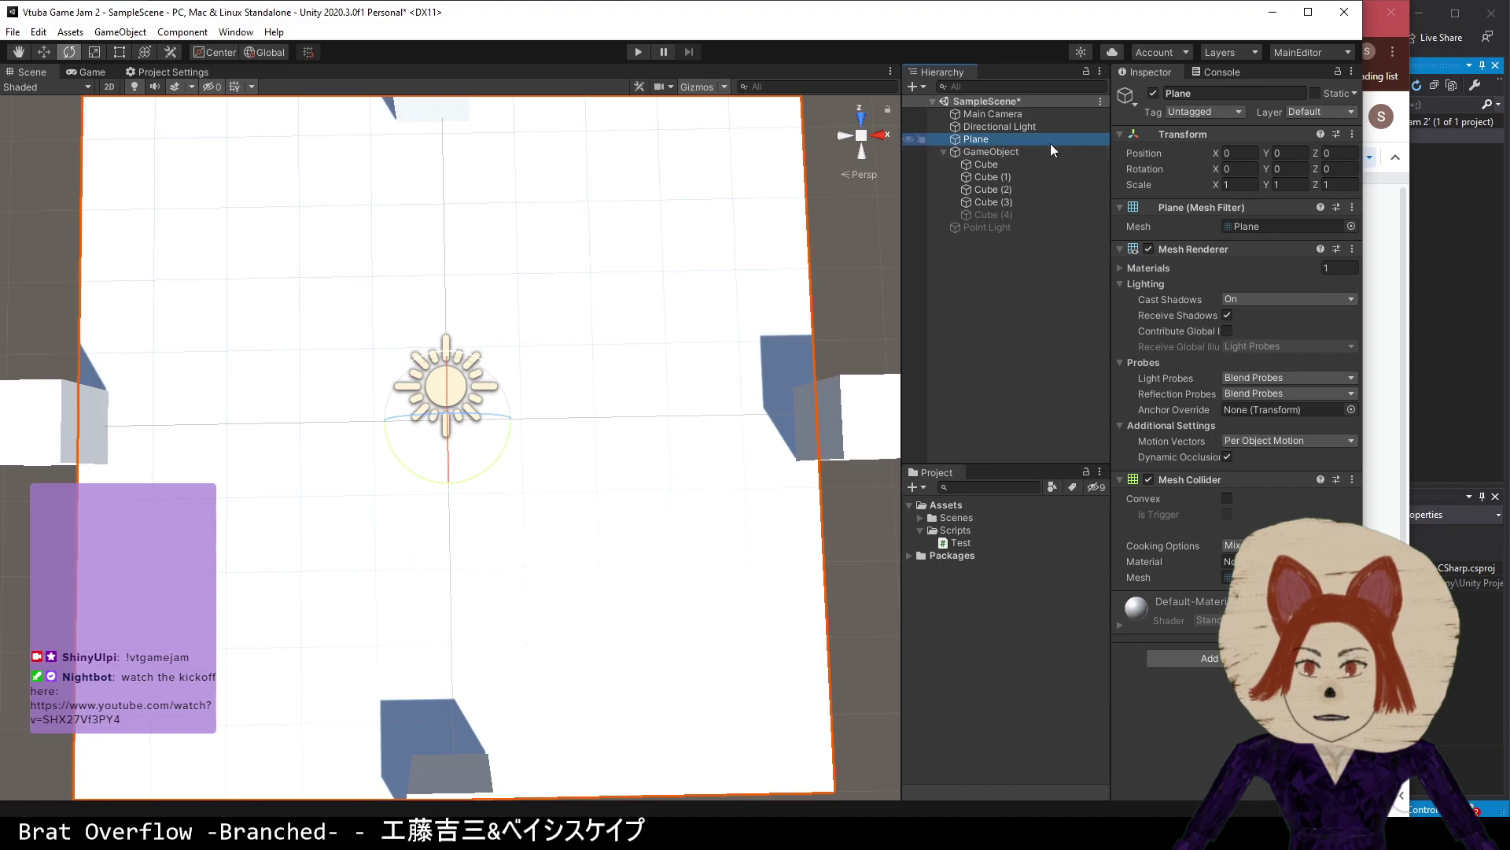
pyautogui.rightClick(1018, 214)
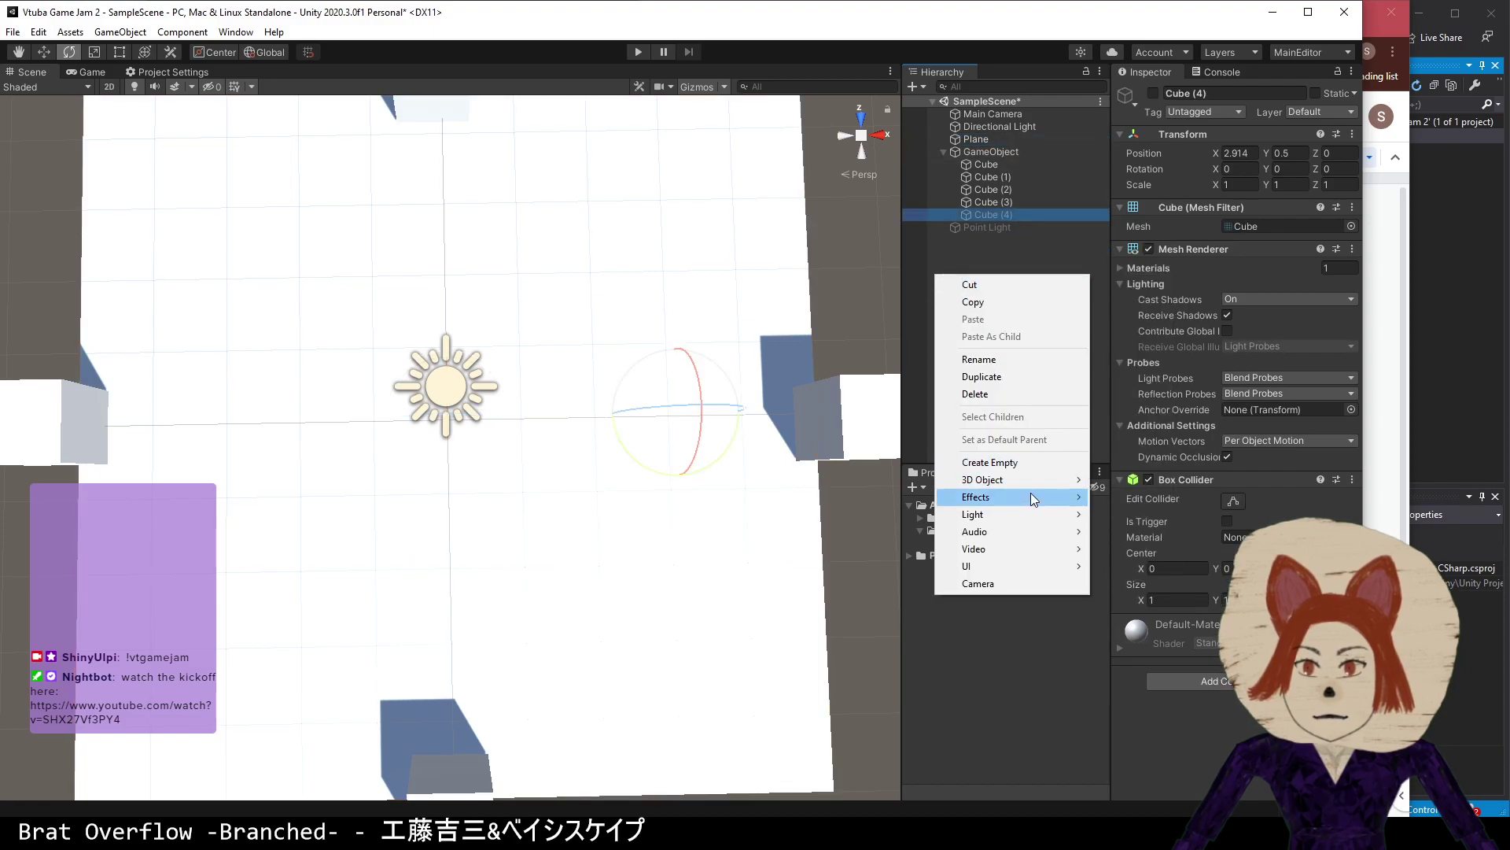
pyautogui.moveTo(1027, 496)
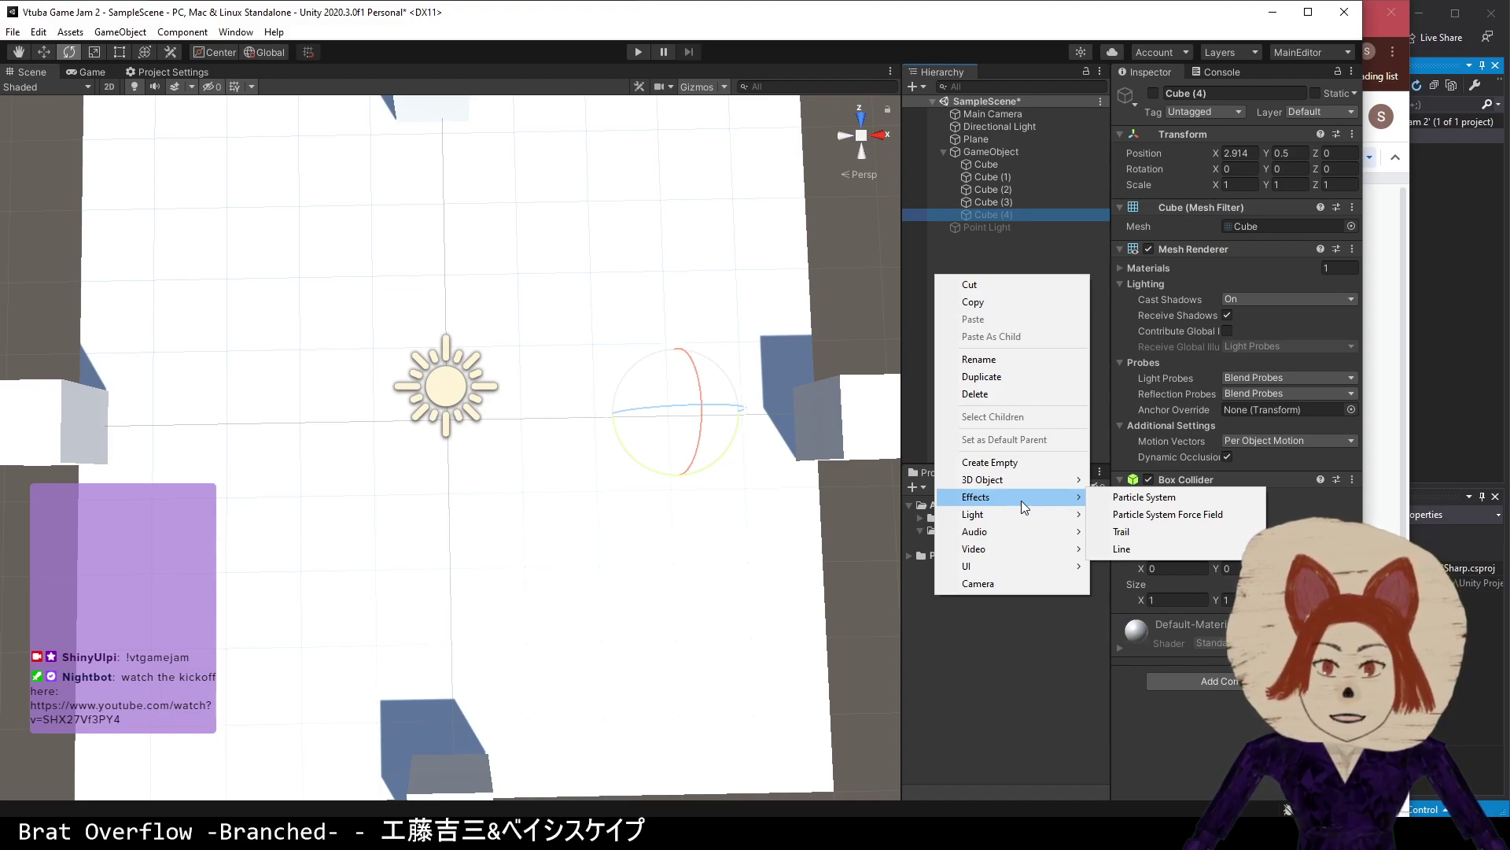
# - Switch to the Google Docs notes and append "+ submit button" to the "Corresponds to 6 markings on wall / six buttons" item
pyautogui.hotkey('alt', 'Tab')
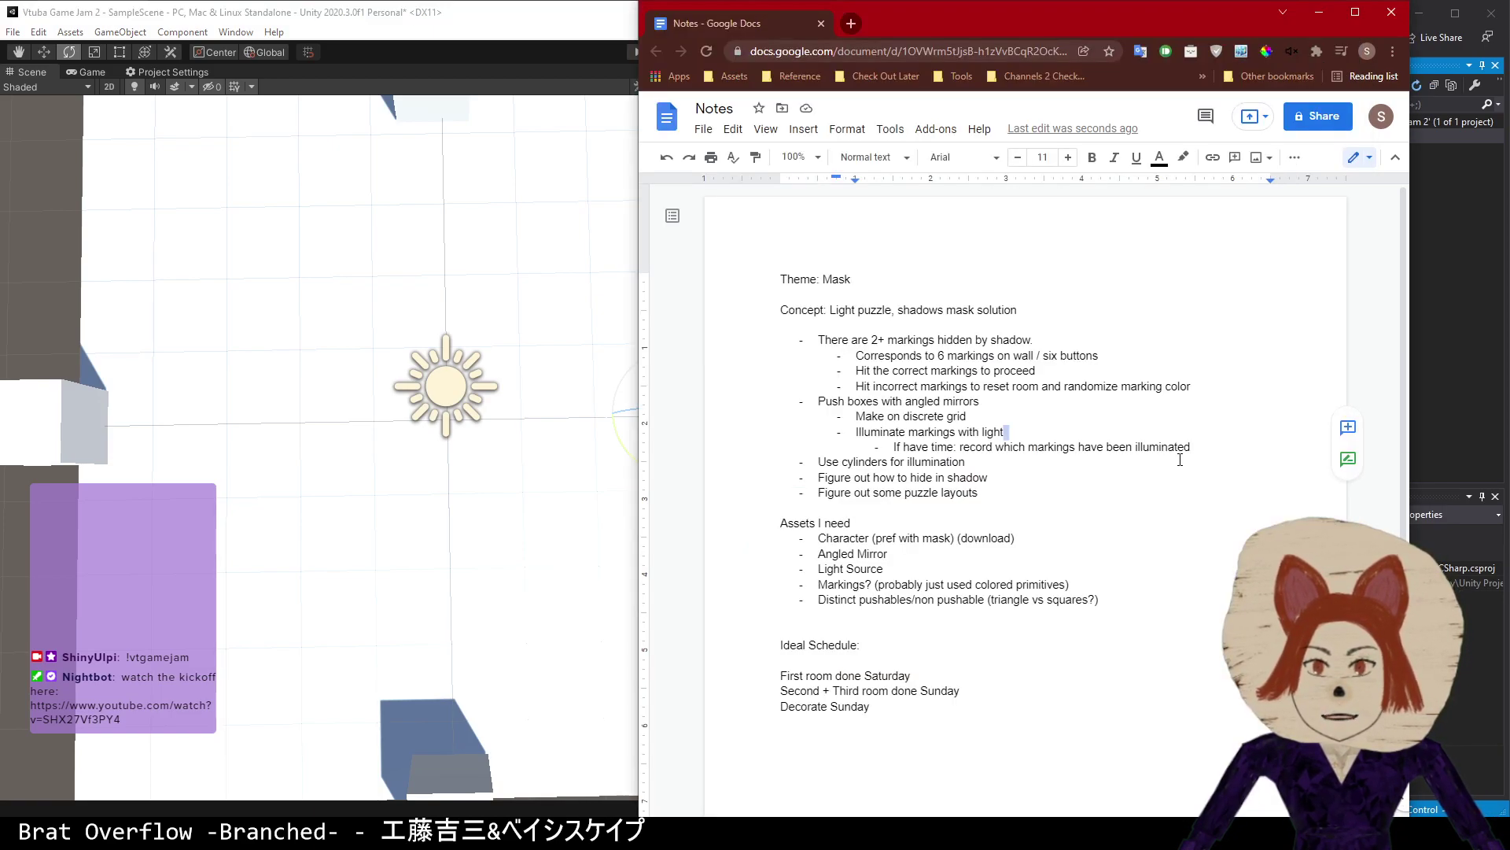
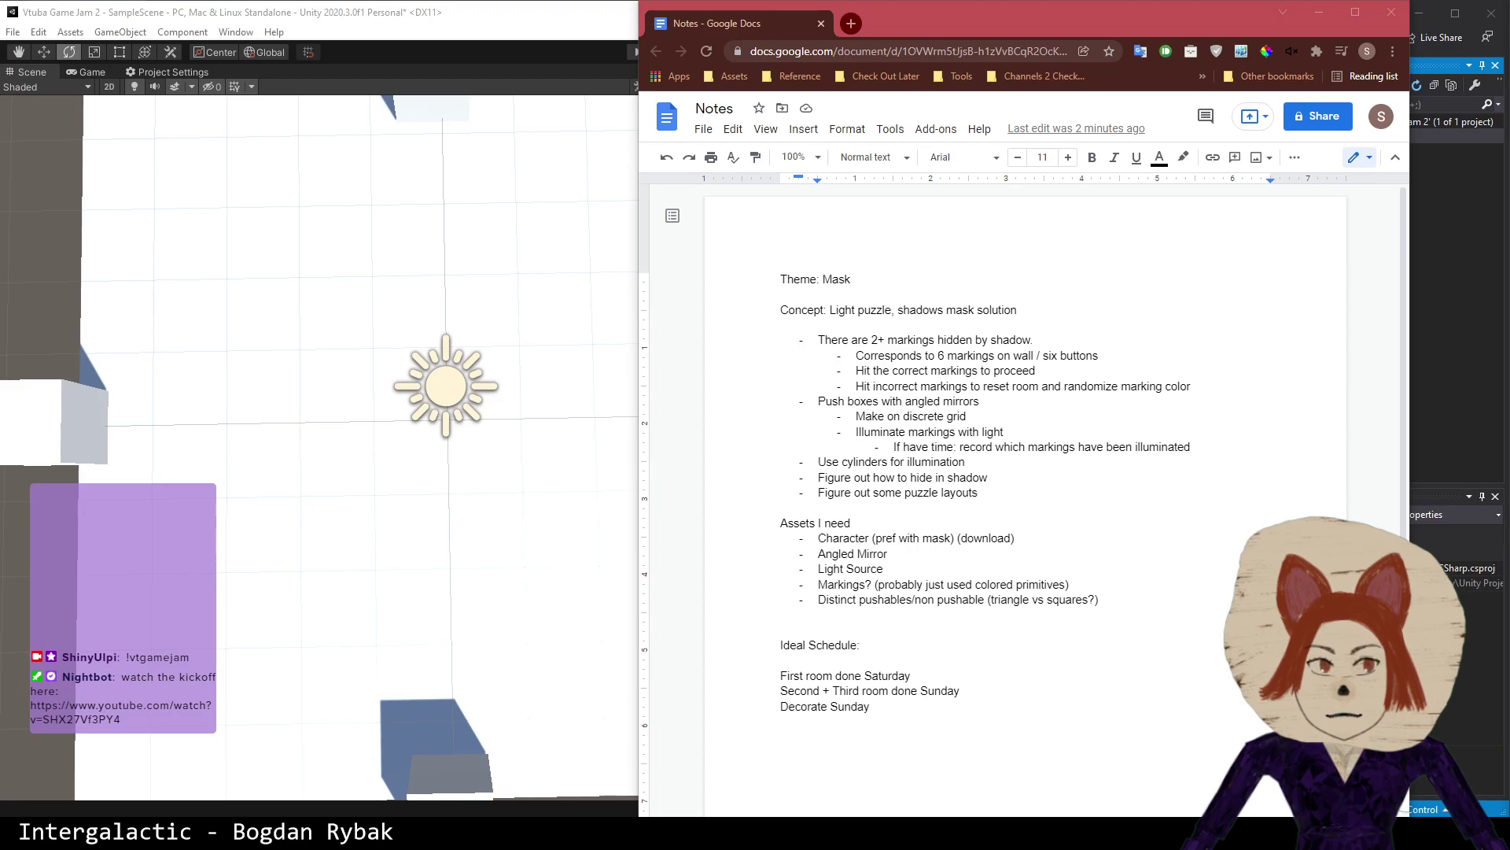
pyautogui.click(968, 462)
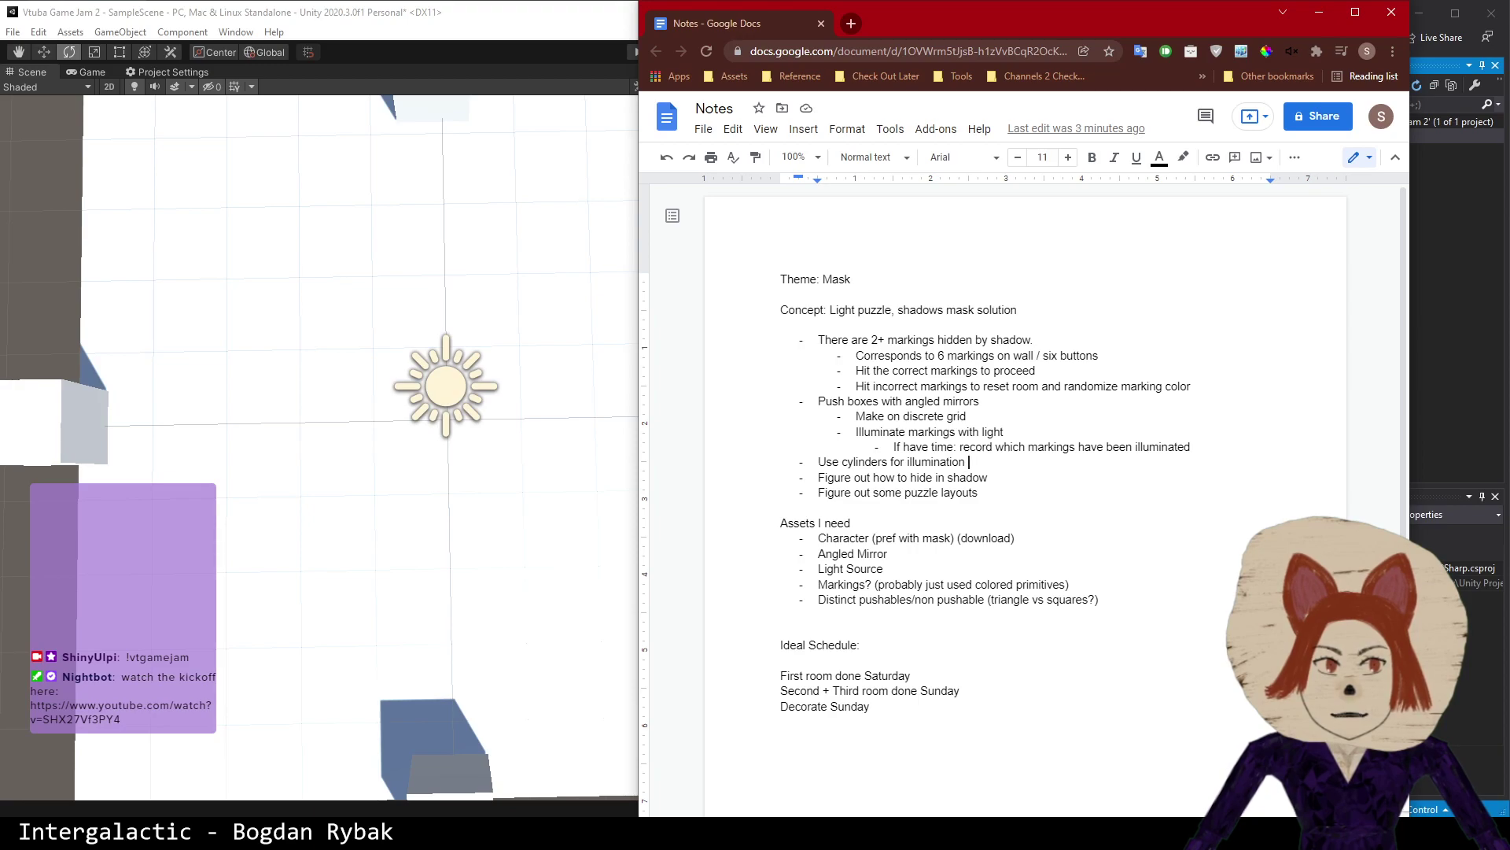
pyautogui.doubleClick(1074, 602)
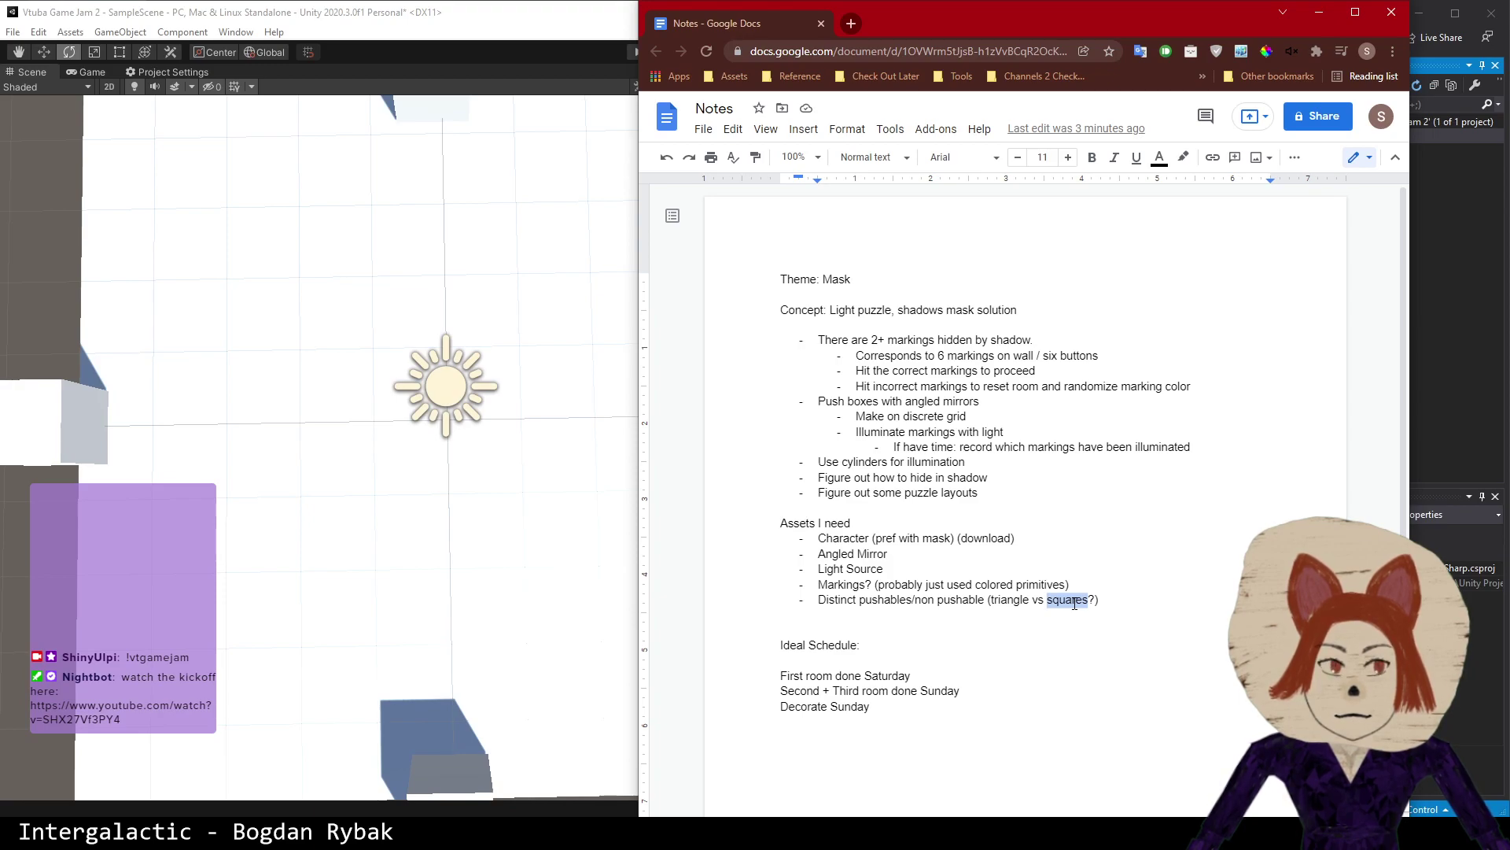
pyautogui.click(1131, 351)
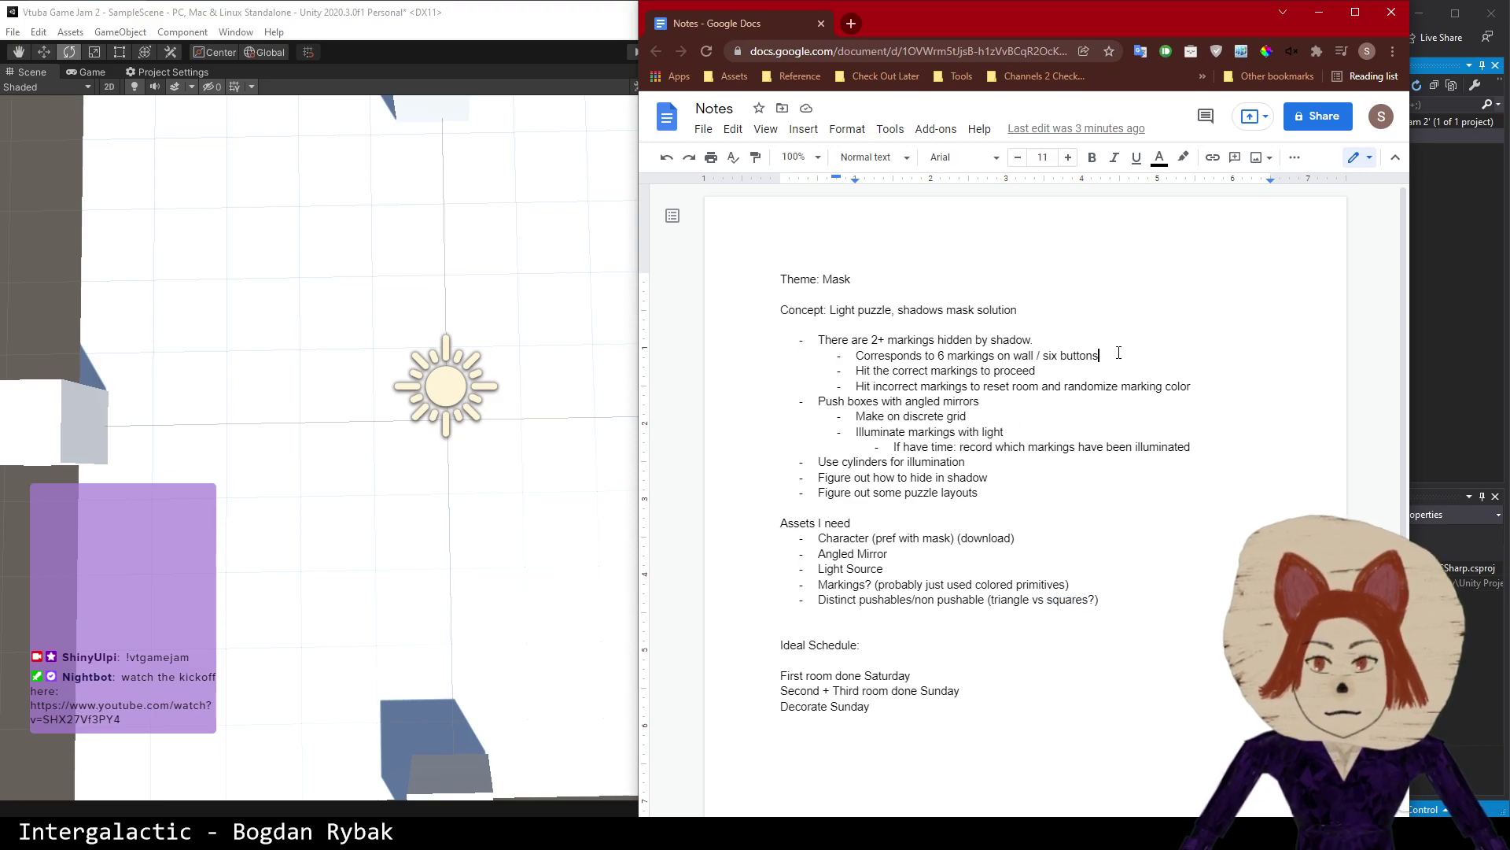
pyautogui.write('+')
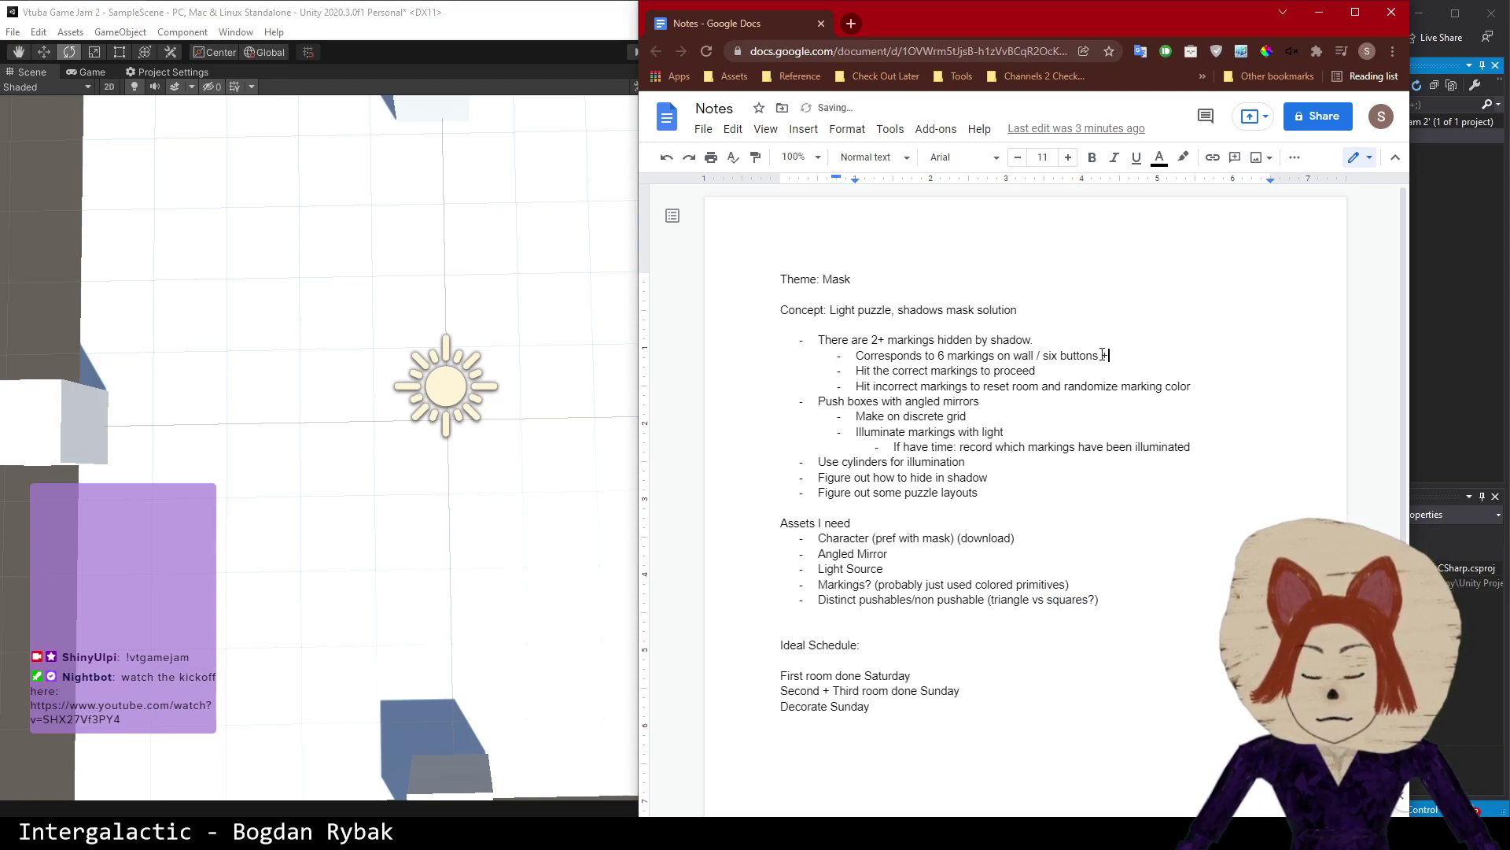
pyautogui.write(' submit button')
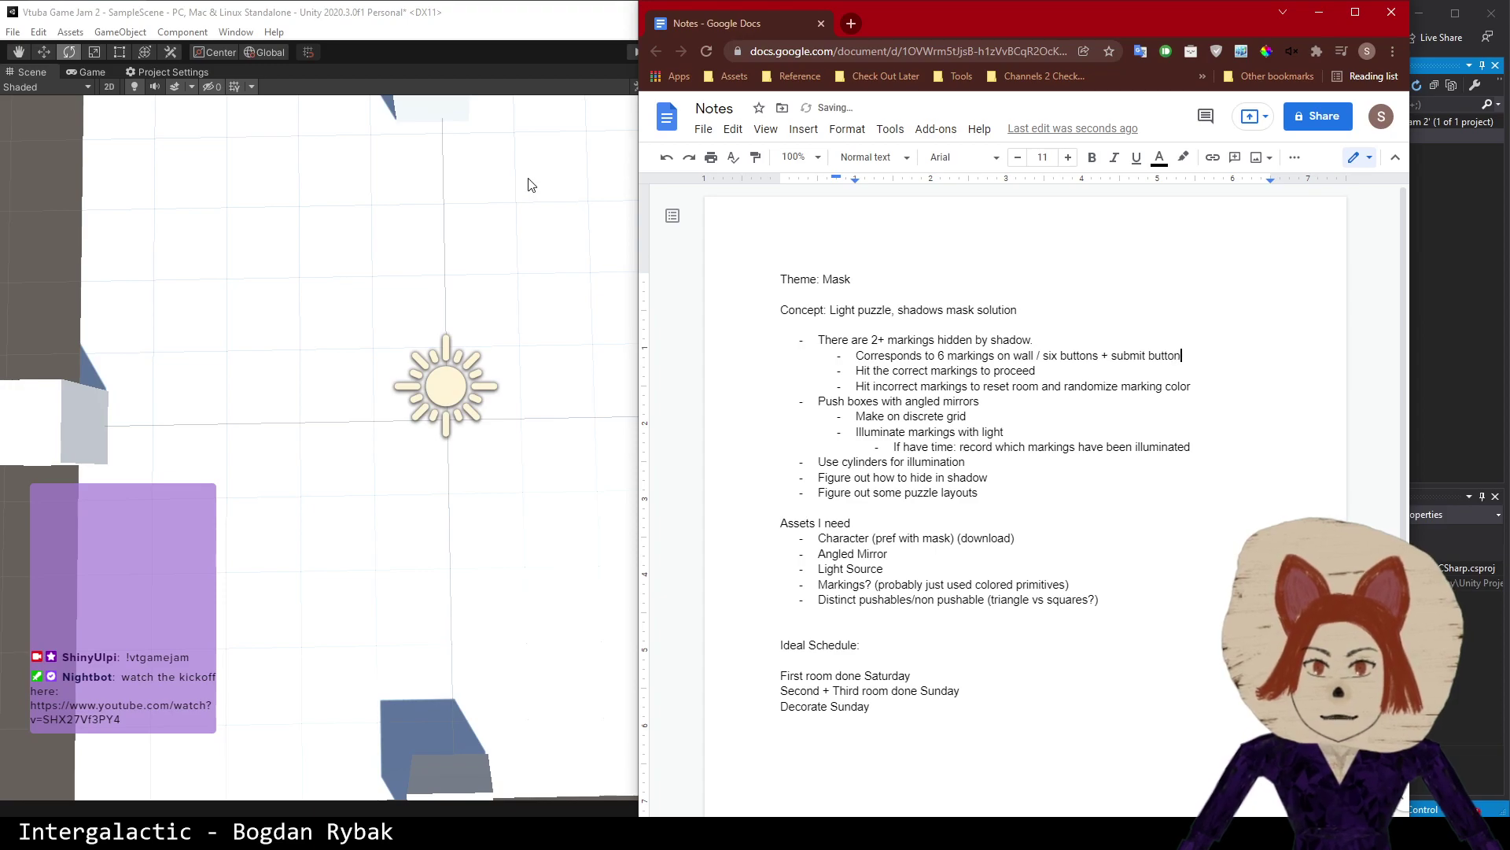
pyautogui.scroll(-3, 540, 285)
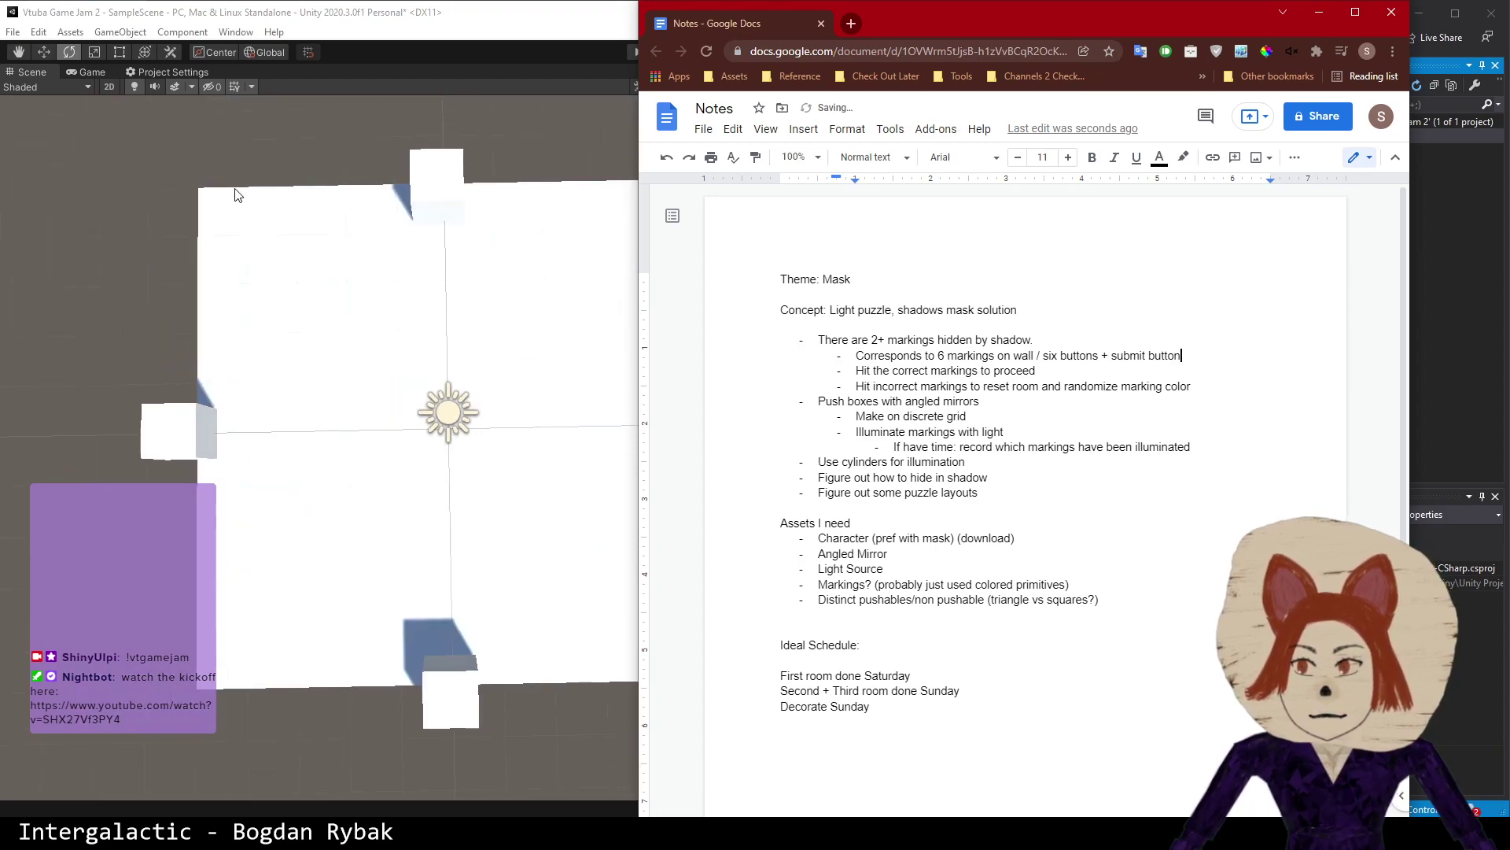
pyautogui.moveTo(614, 232); pyautogui.dragTo(455, 261, button='middle')
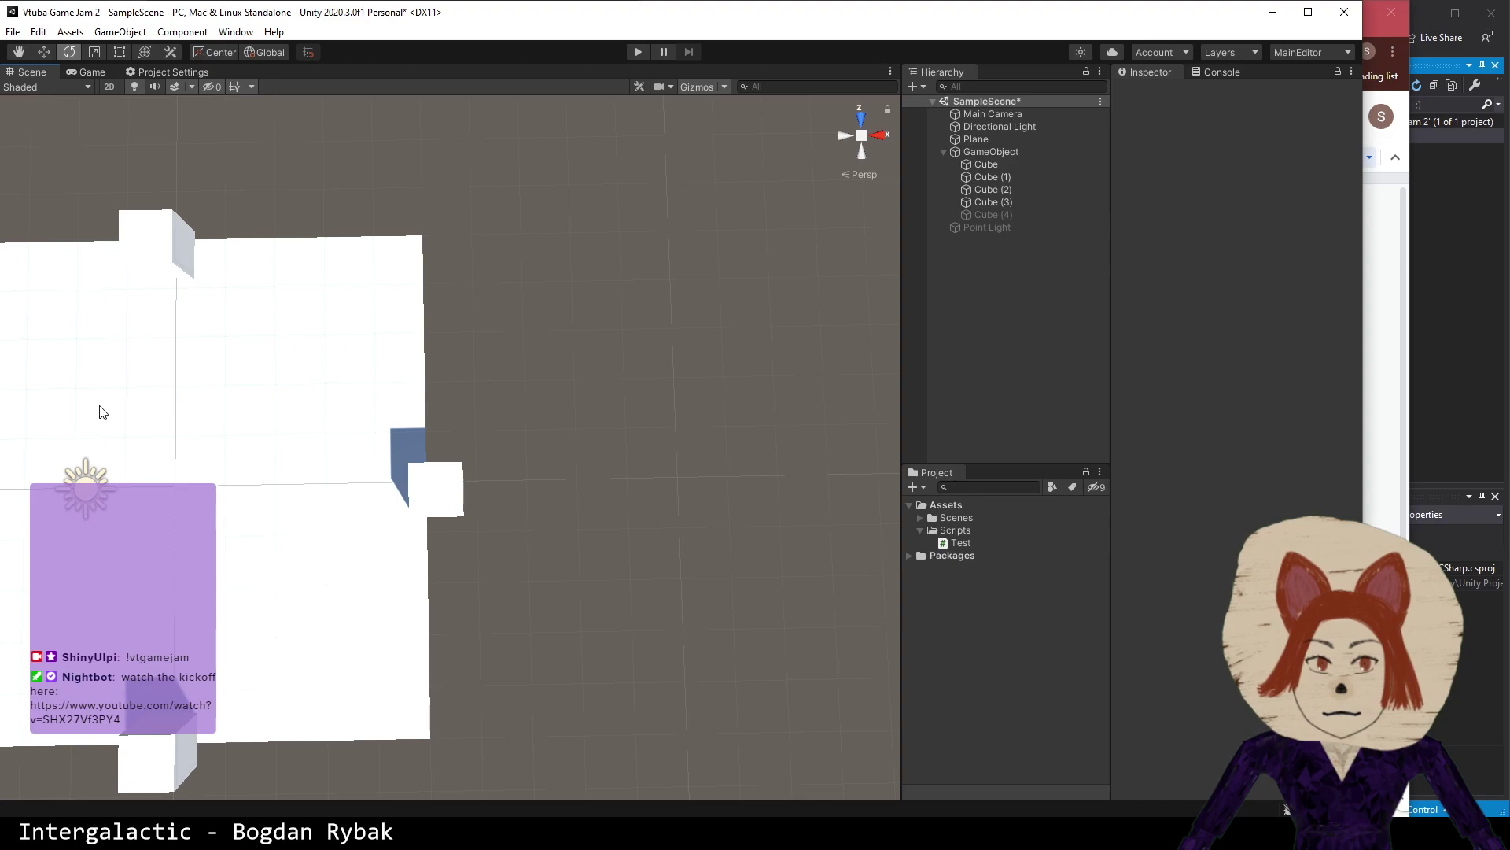
pyautogui.press('f')
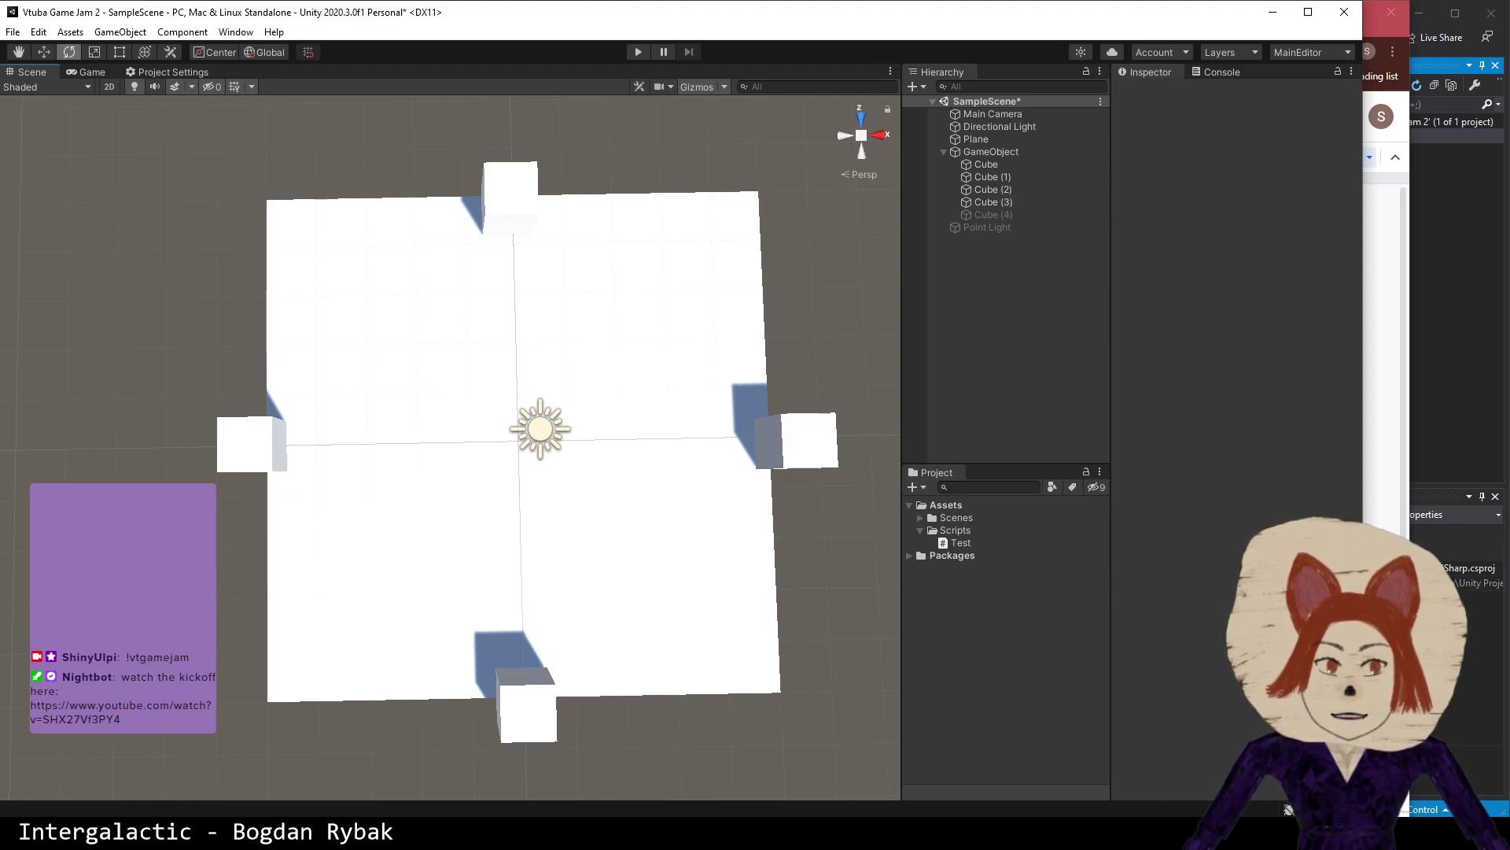
pyautogui.moveTo(755, 637); pyautogui.dragTo(758, 576, button='middle')
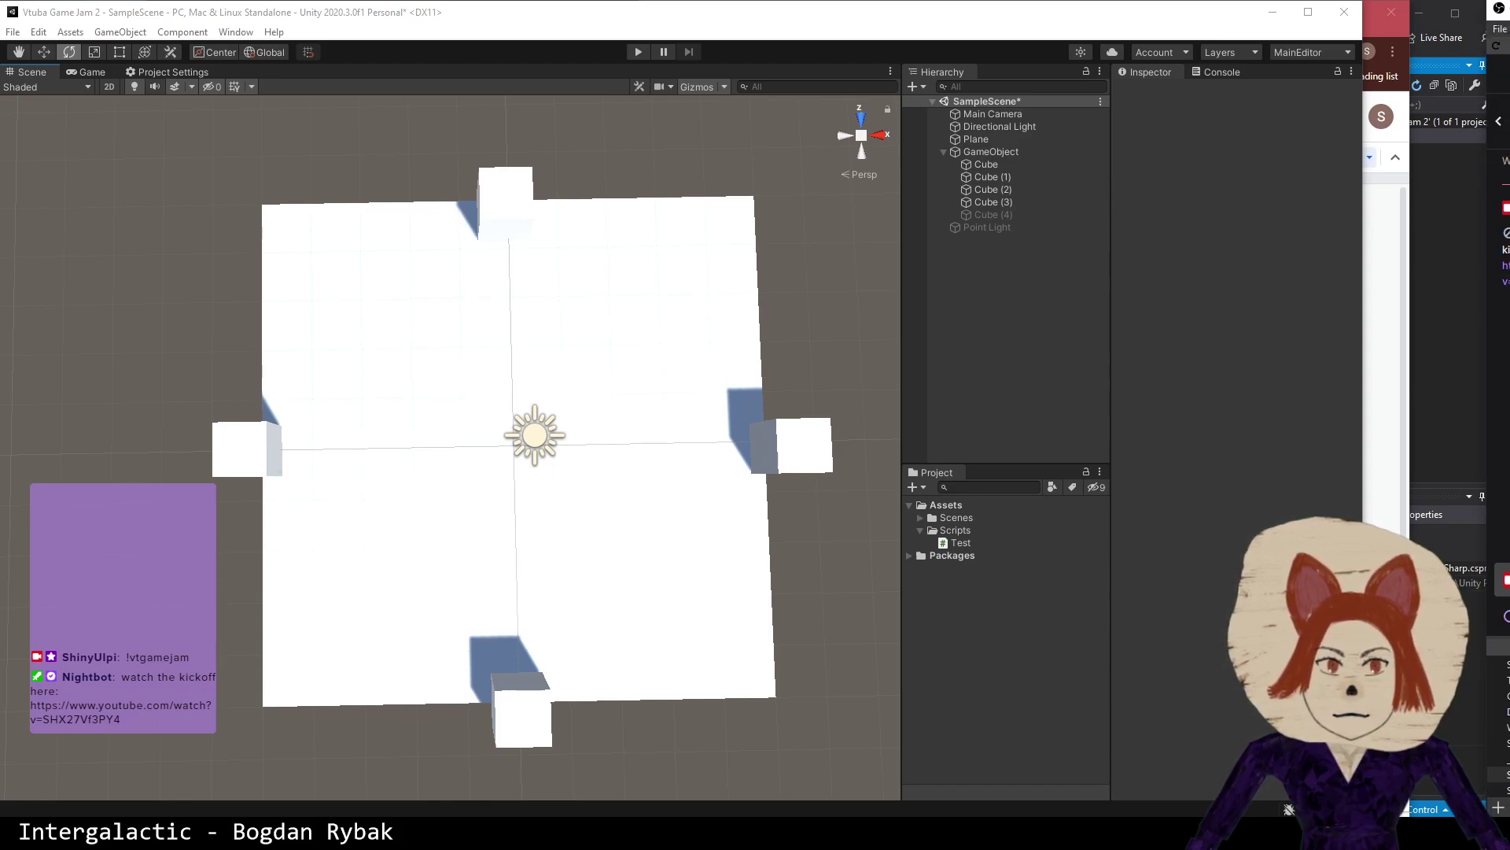
pyautogui.click(1372, 31)
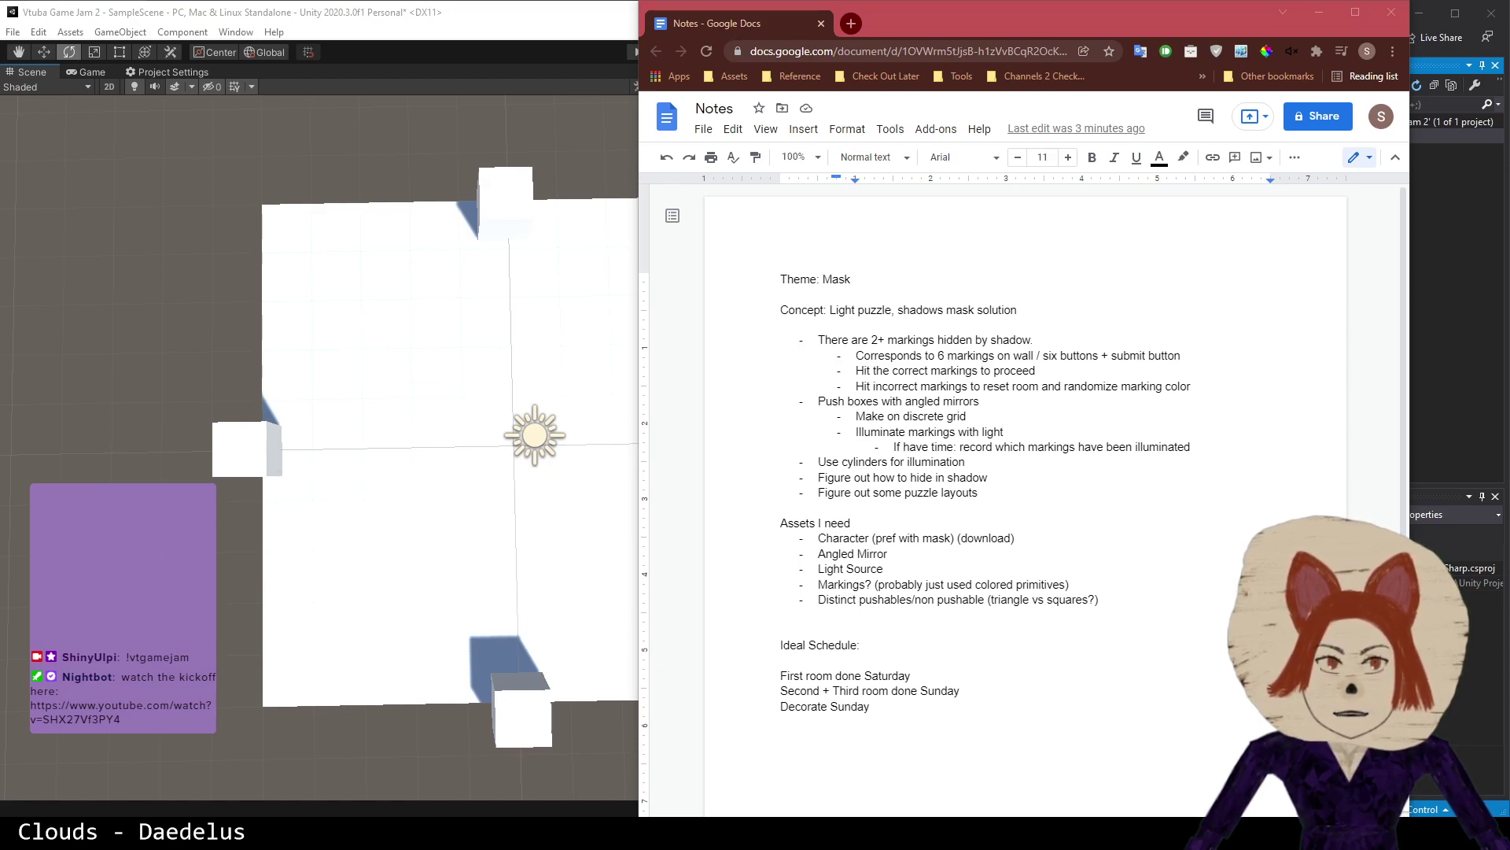
pyautogui.press('super+d')
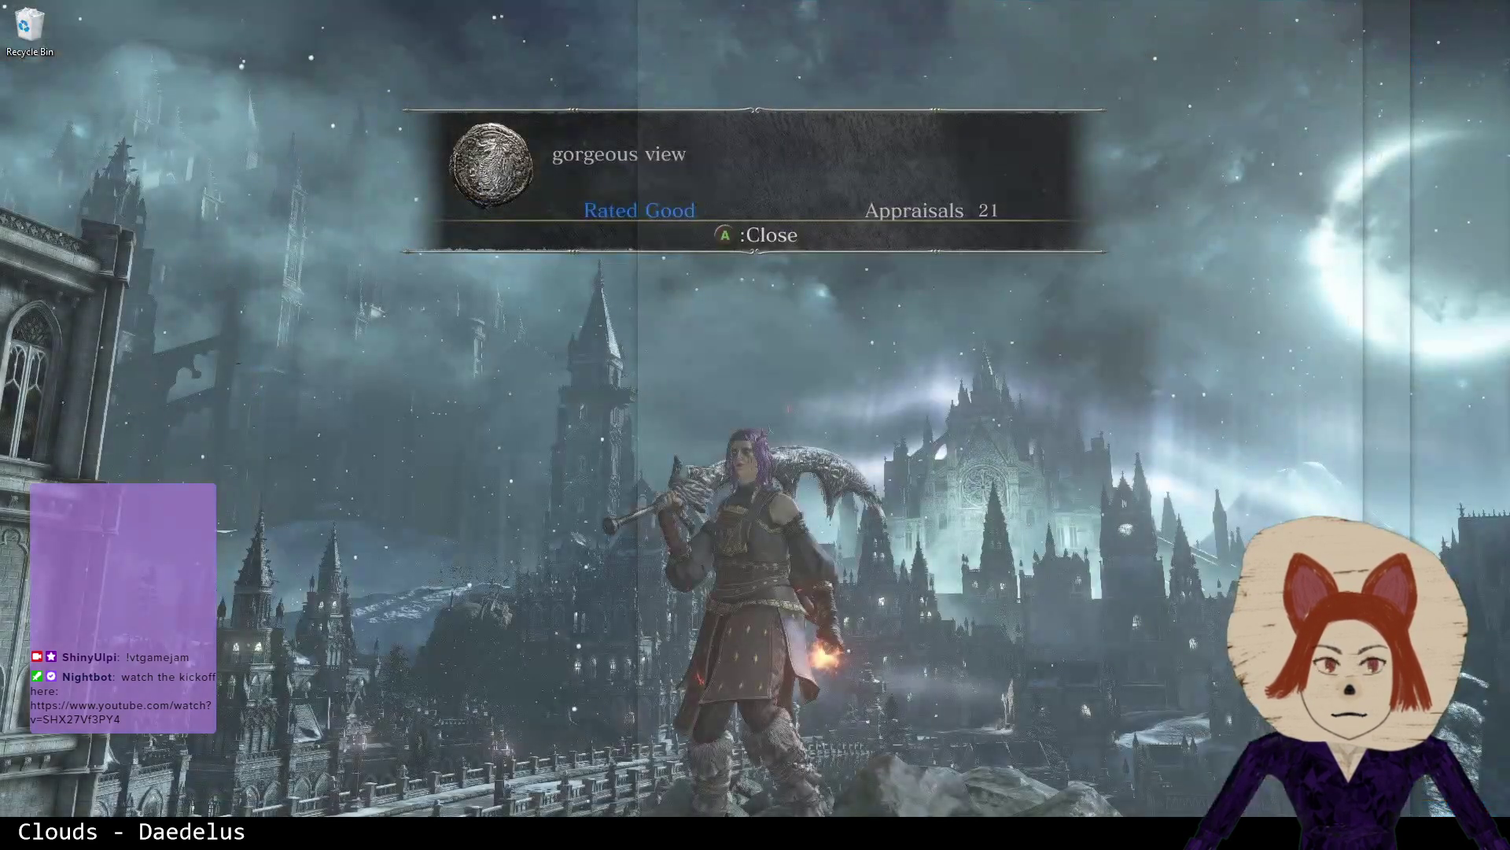
pyautogui.press('super+d')
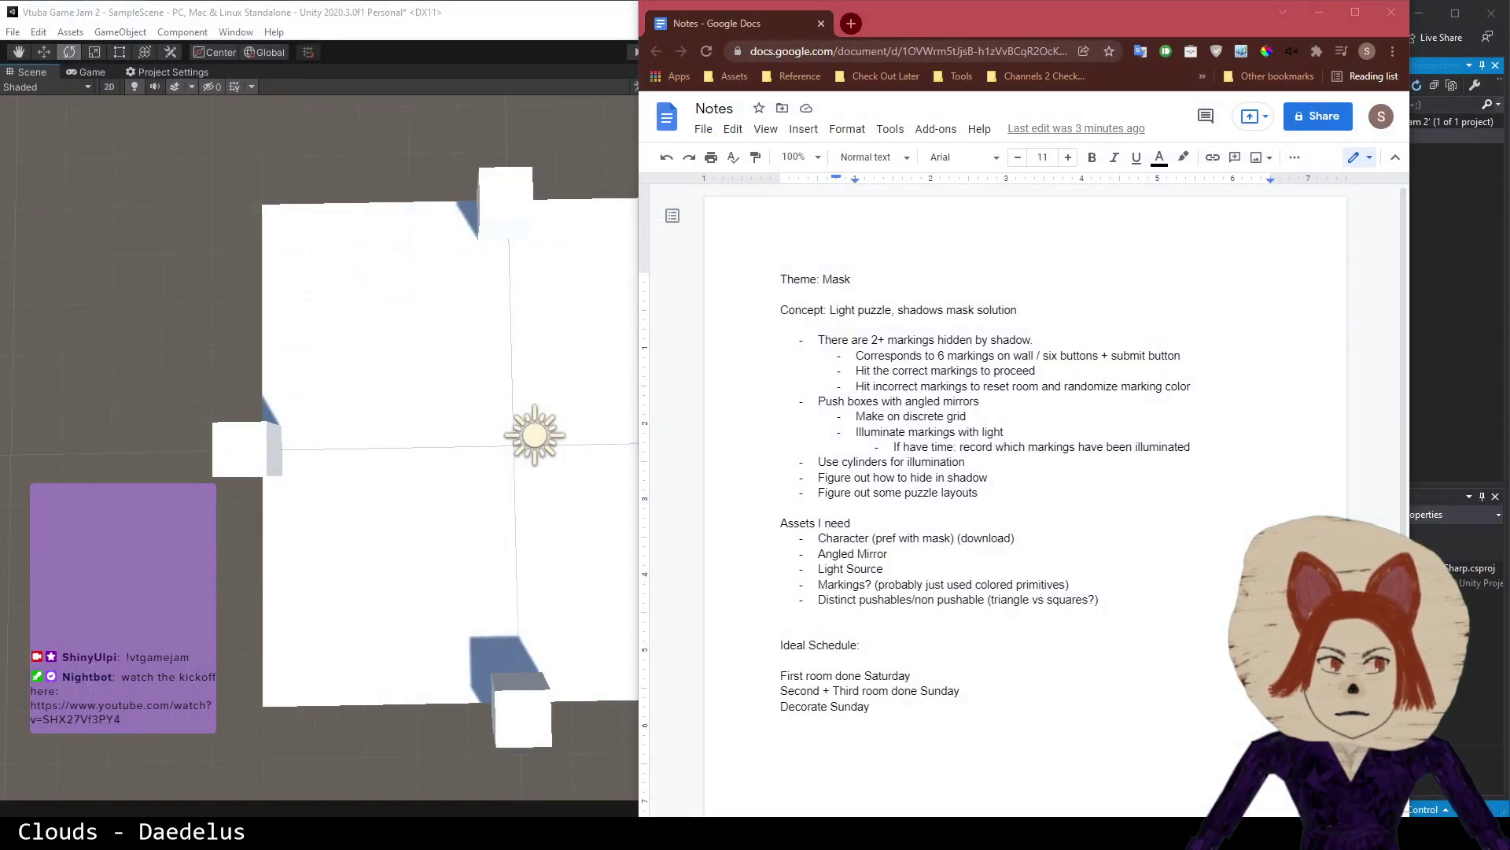